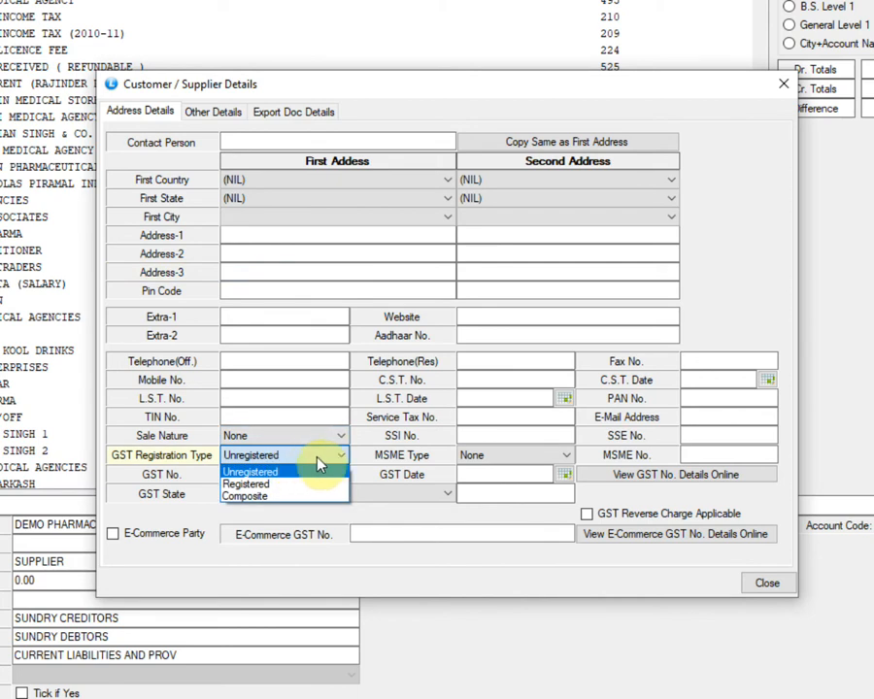
# Step: Review the GST registration type, GST state and sale nature options in the supplier's address details
pyautogui.click(336, 472)
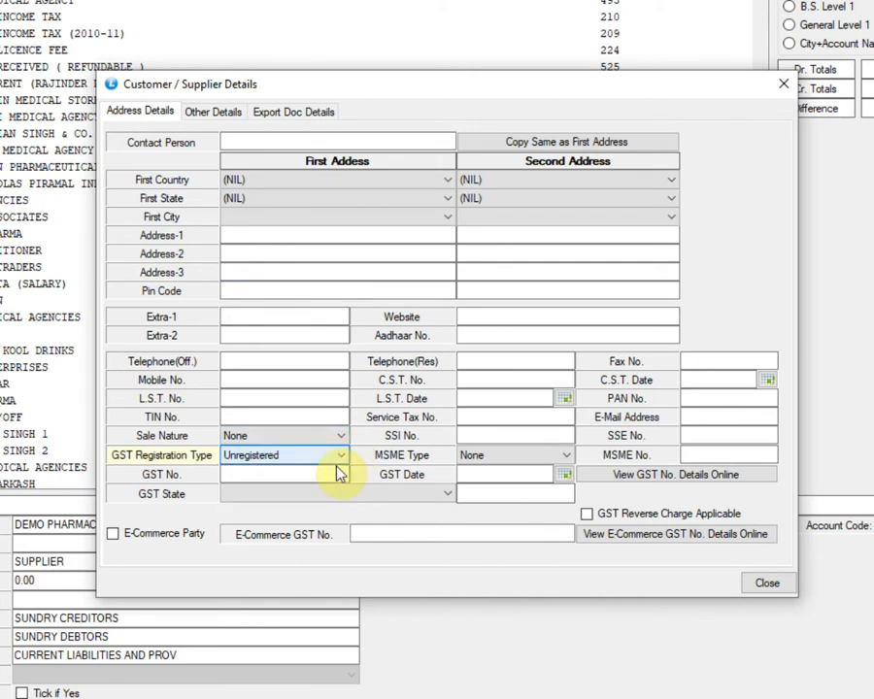
pyautogui.click(334, 474)
pyautogui.click(331, 496)
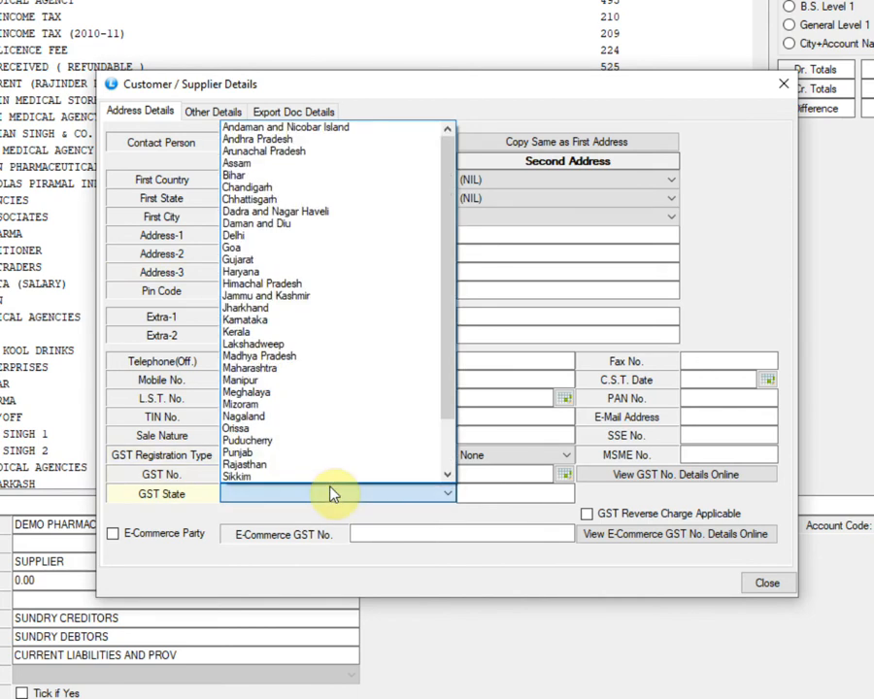
pyautogui.scroll(-2, 365, 397)
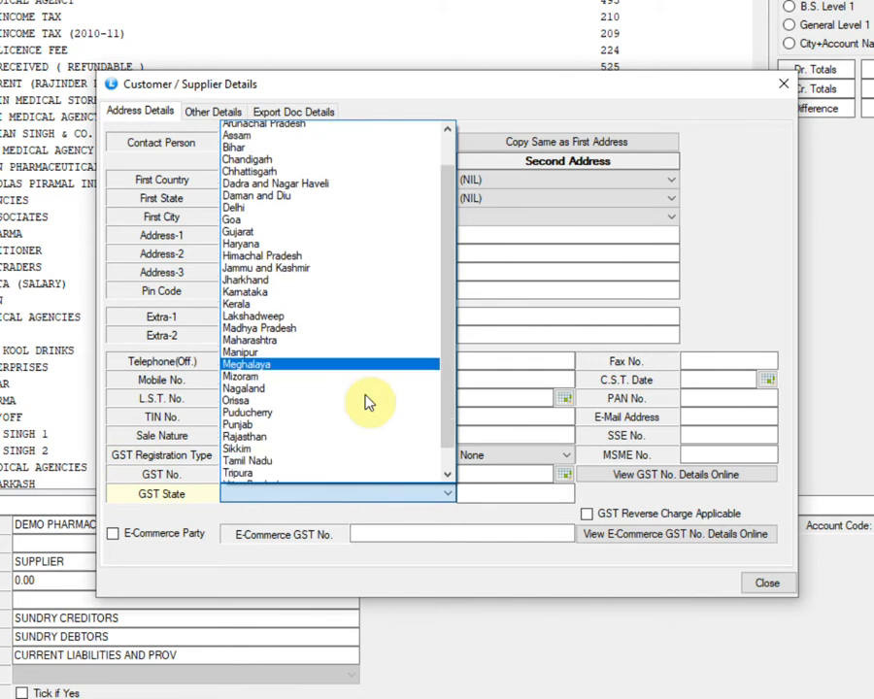
pyautogui.click(361, 497)
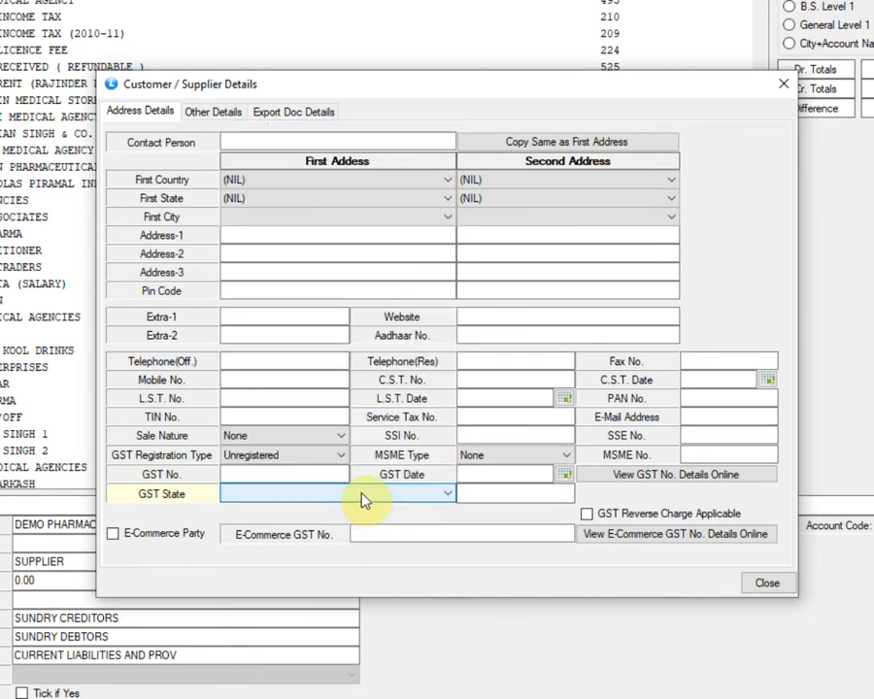
pyautogui.click(331, 439)
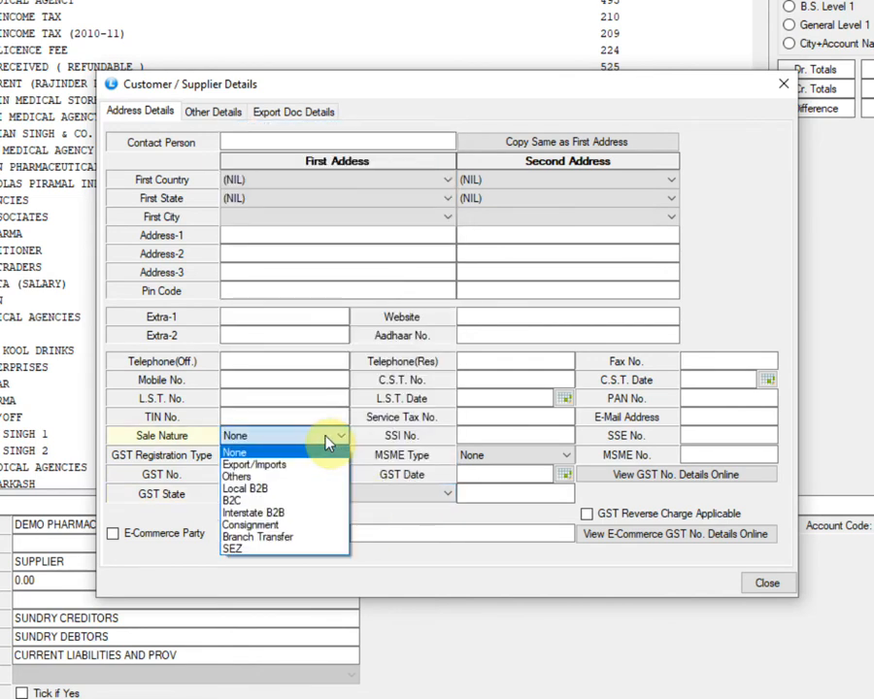
pyautogui.click(329, 443)
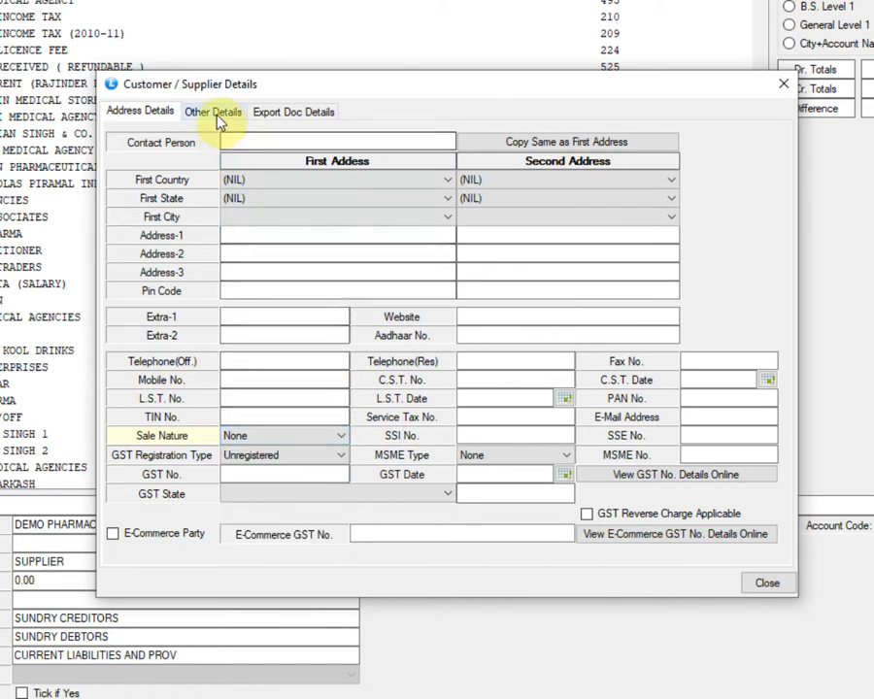
# Step: Review the three drug licence number fields in the supplier's other details and close the details dialog
pyautogui.click(217, 115)
pyautogui.click(285, 429)
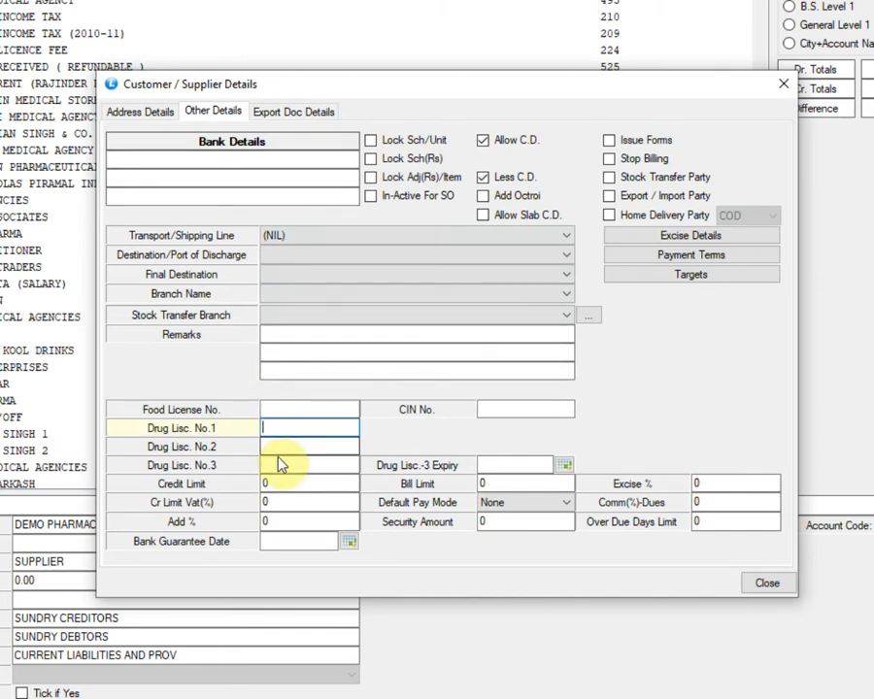
pyautogui.click(278, 446)
pyautogui.click(267, 466)
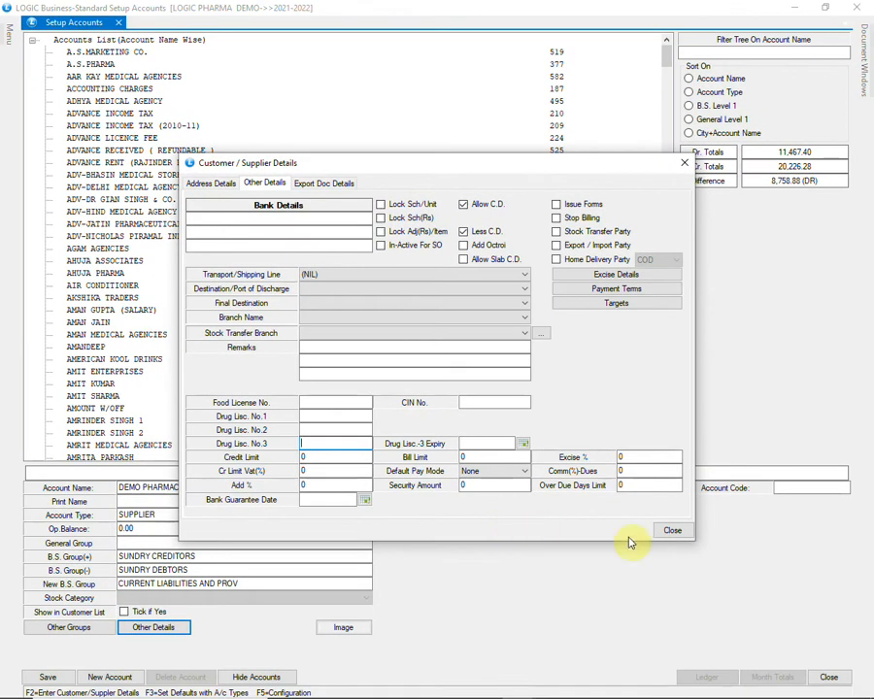
pyautogui.click(671, 529)
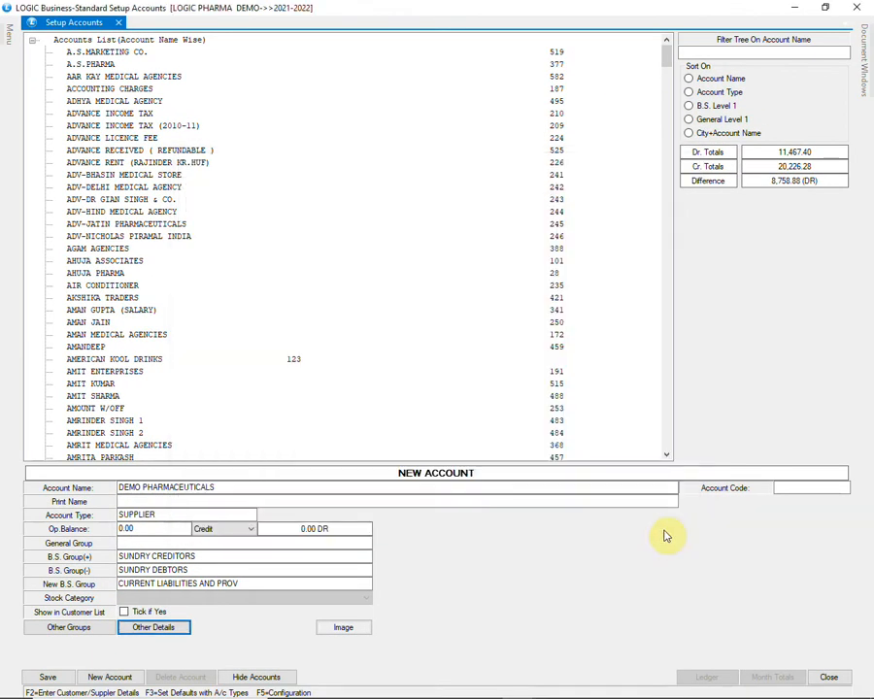
# Step: Save the new DEMO PHARMACEUTICALS supplier account to disk and close the account setup
pyautogui.click(56, 678)
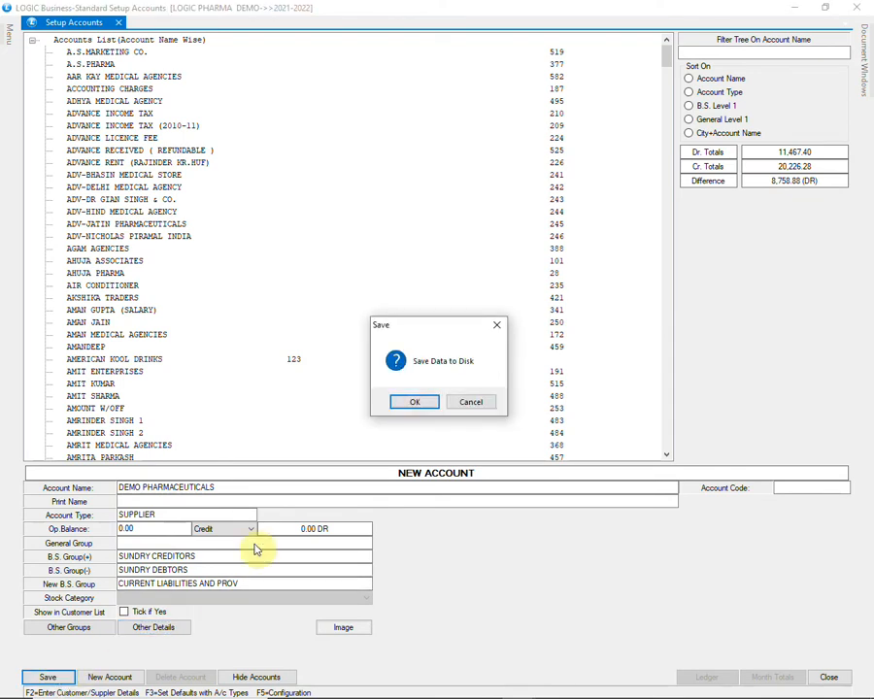
pyautogui.click(415, 404)
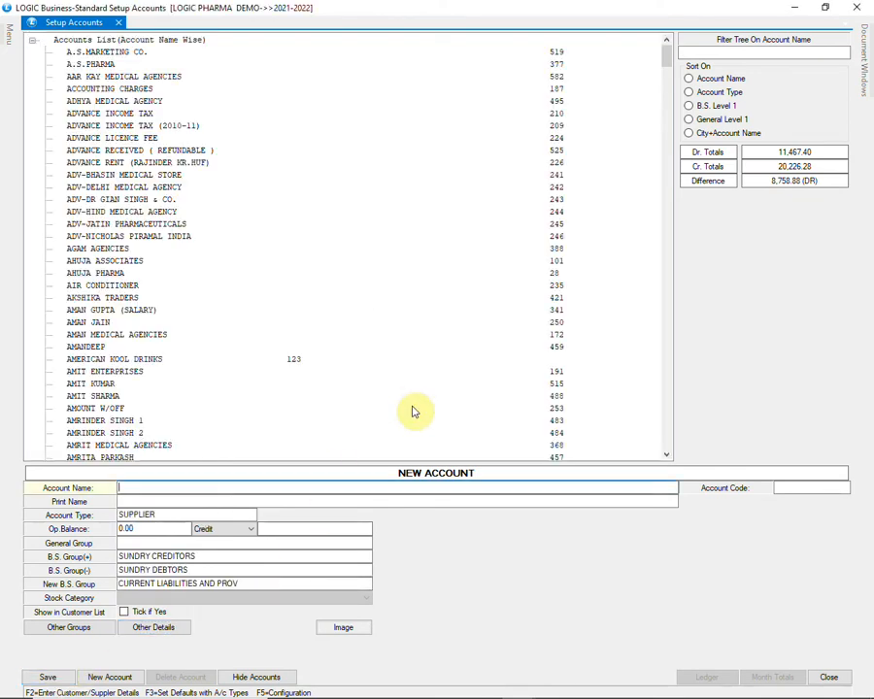
pyautogui.click(865, 7)
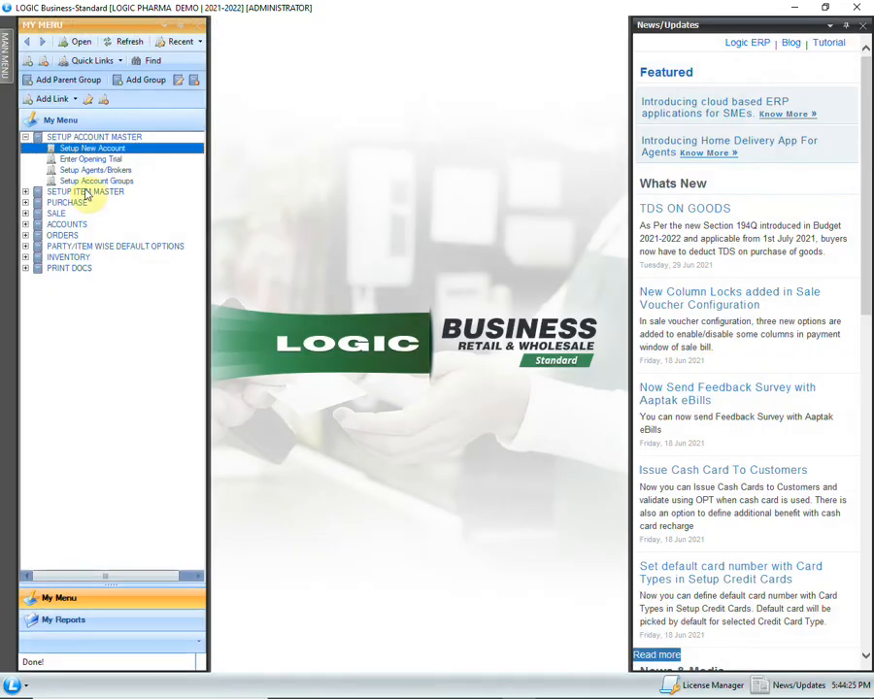
# Step: Open Setup Item Groups from the Setup Item Master group
pyautogui.click(45, 192)
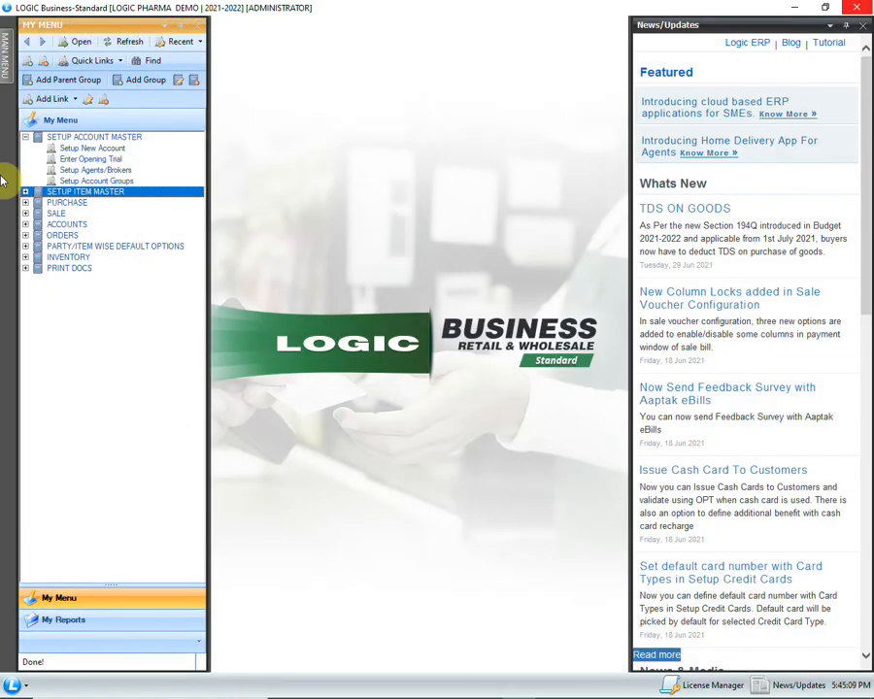
pyautogui.click(25, 191)
pyautogui.click(121, 204)
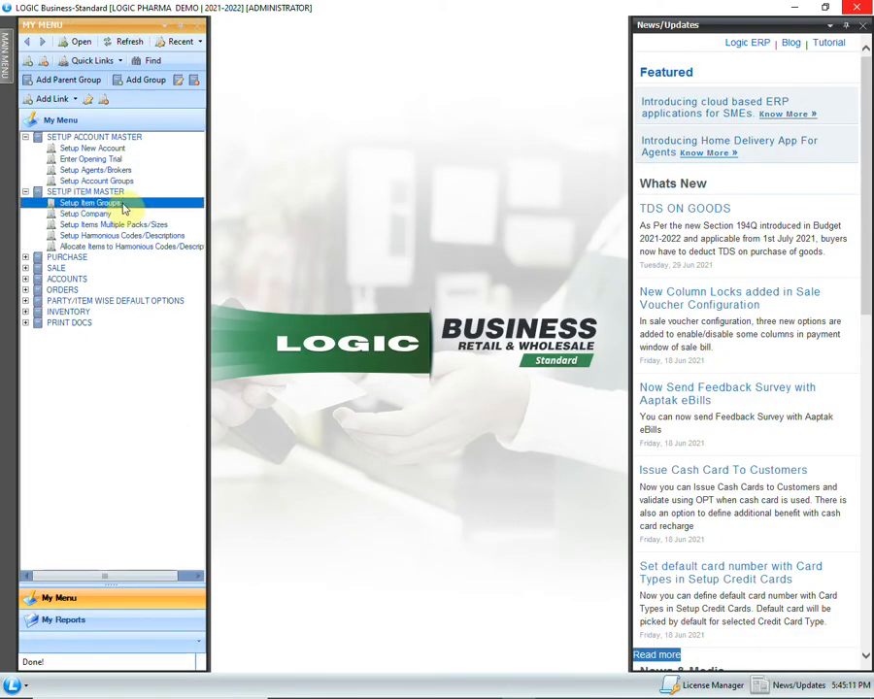
pyautogui.doubleClick(122, 204)
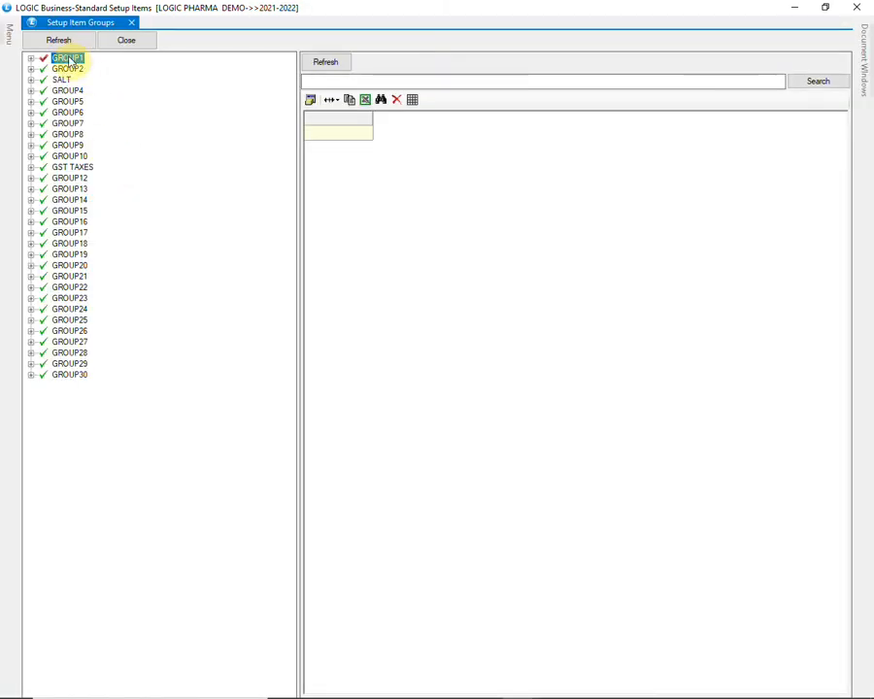
# Step: Expand GROUP1 and its GROUP1.GRP1 subgroup, and load the subgroup's entries into the grid
pyautogui.click(31, 60)
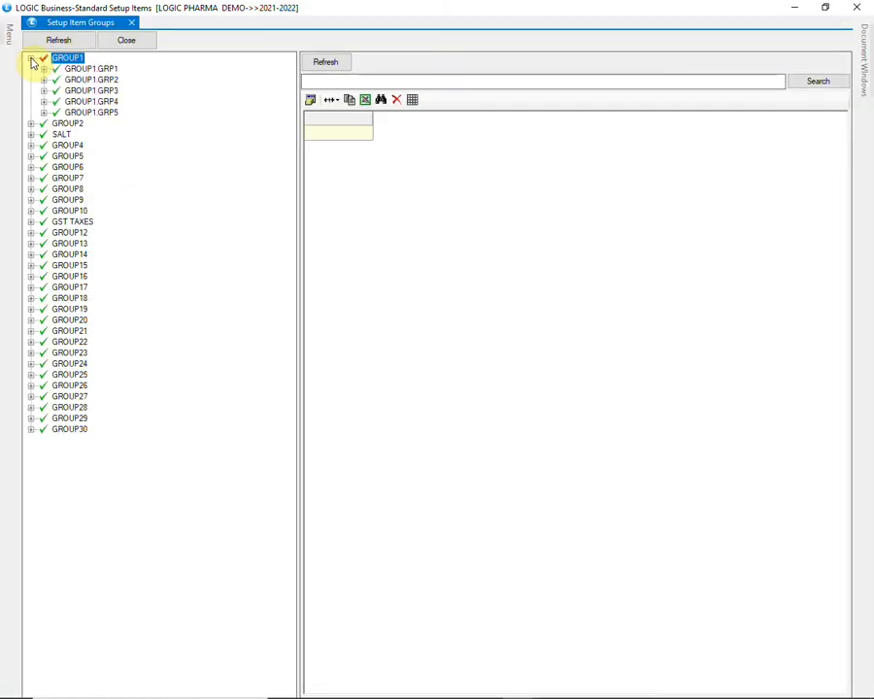
pyautogui.click(78, 70)
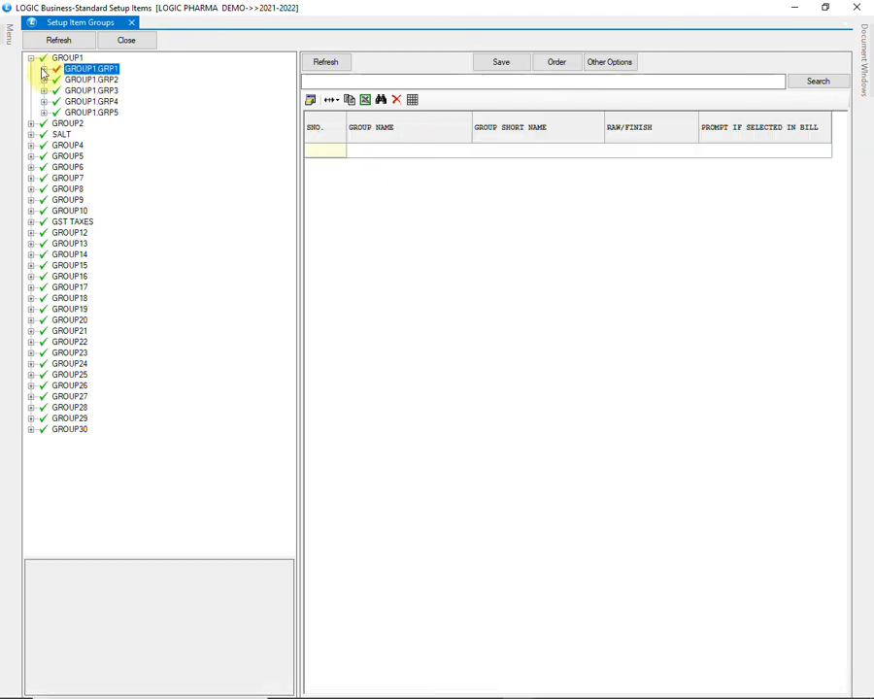
pyautogui.click(42, 70)
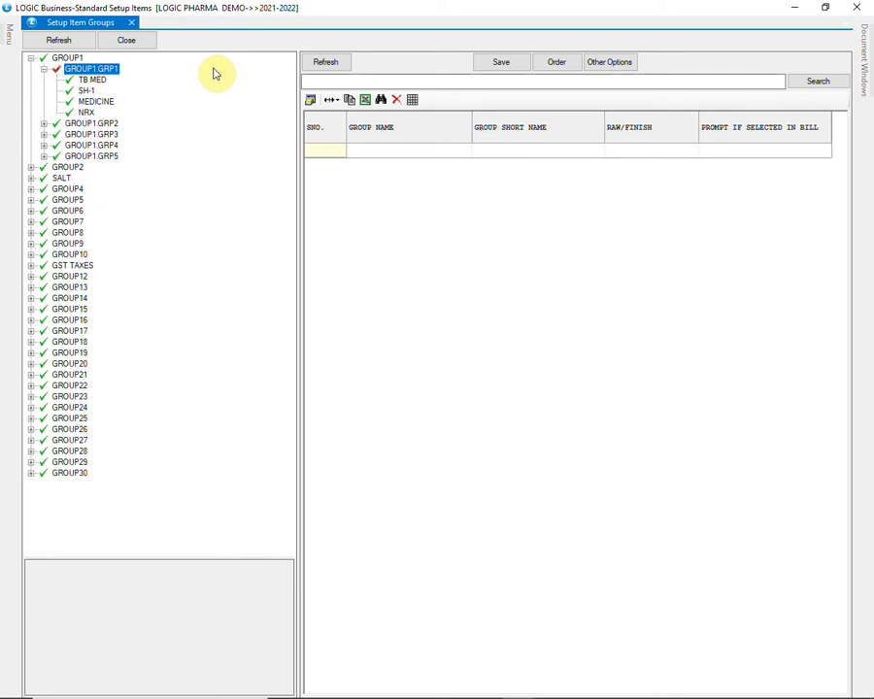
pyautogui.click(317, 63)
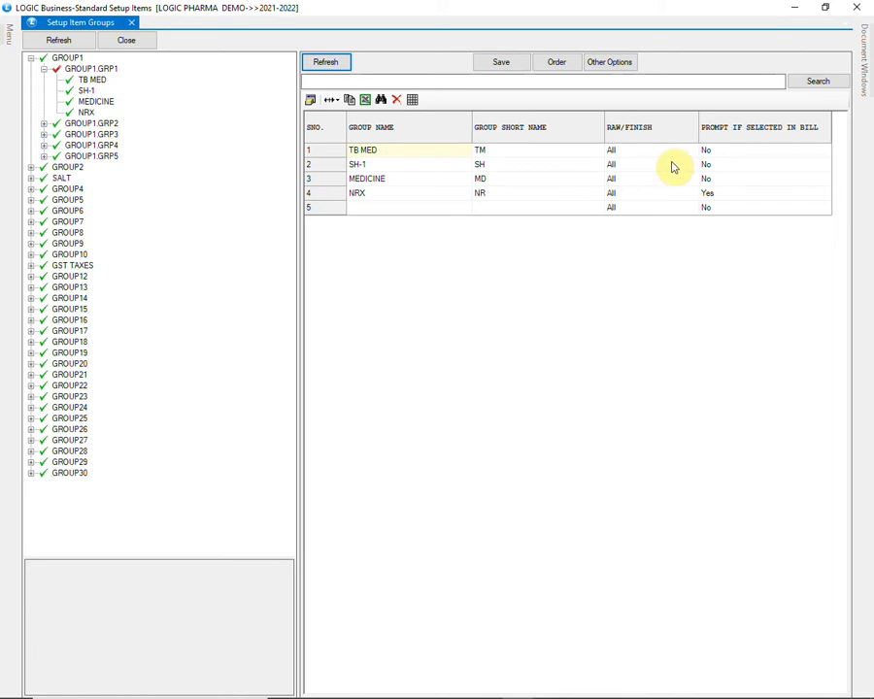
# Step: Set Prompt If Selected in Bill to Yes for the SH-1 group
pyautogui.click(738, 152)
pyautogui.click(743, 168)
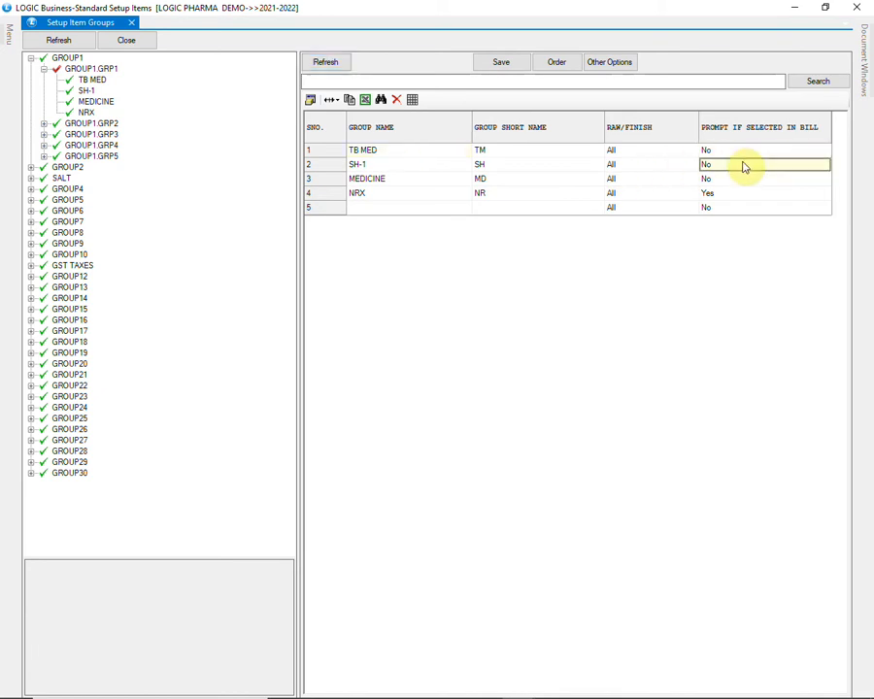
pyautogui.click(739, 180)
pyautogui.click(735, 197)
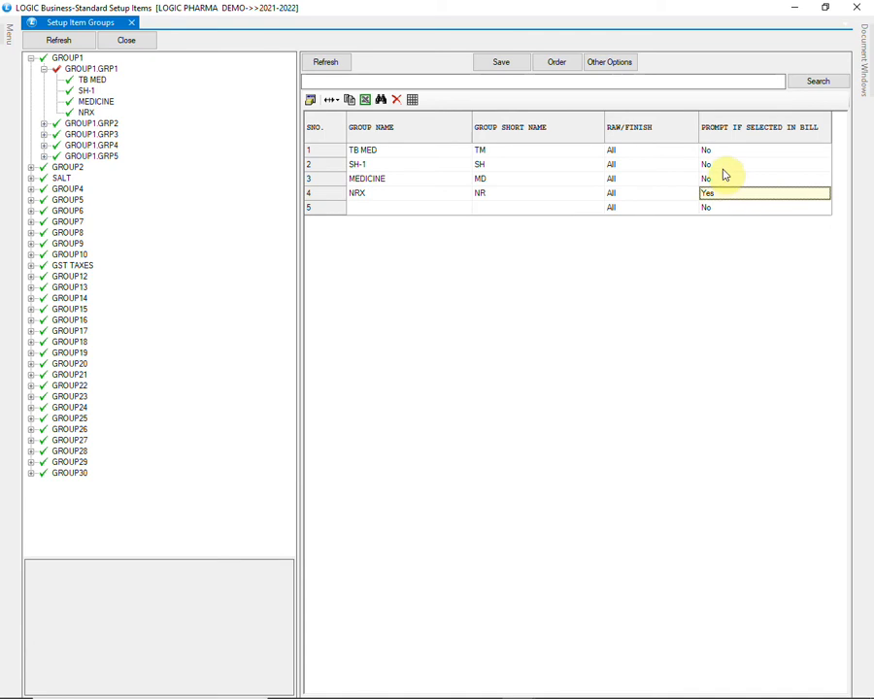
pyautogui.click(725, 166)
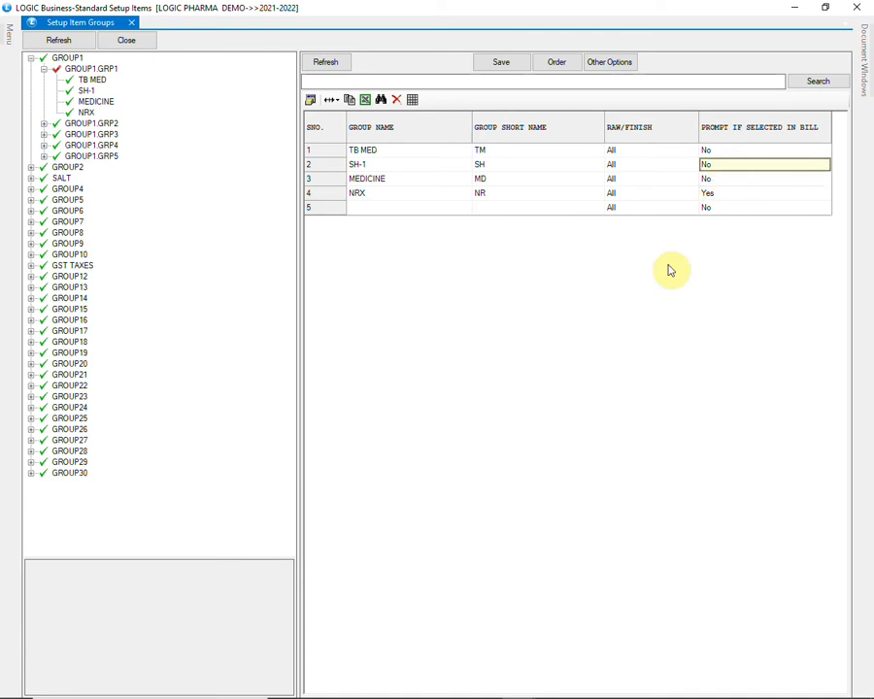
pyautogui.press('space')
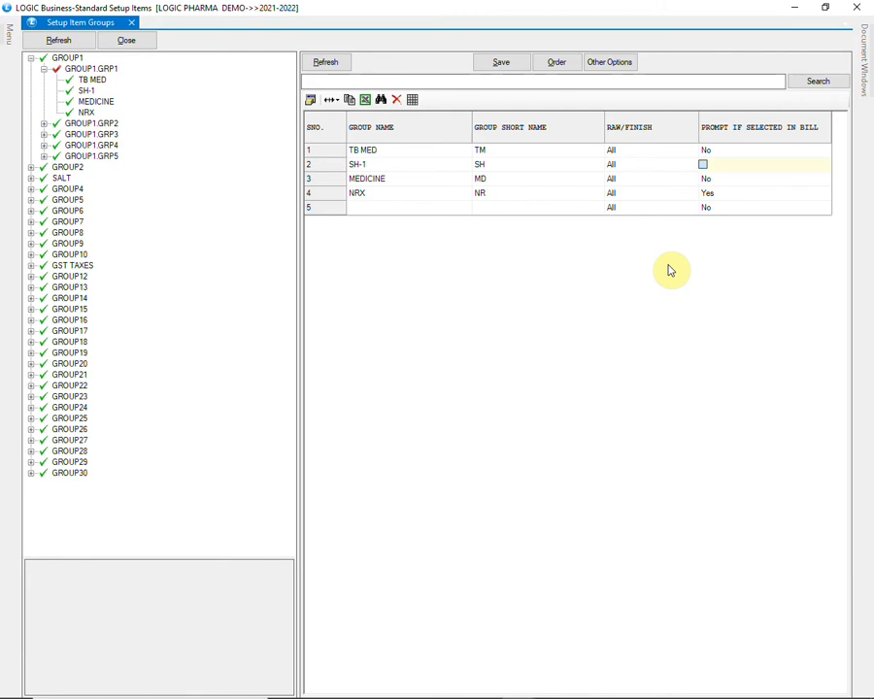
pyautogui.press('Return')
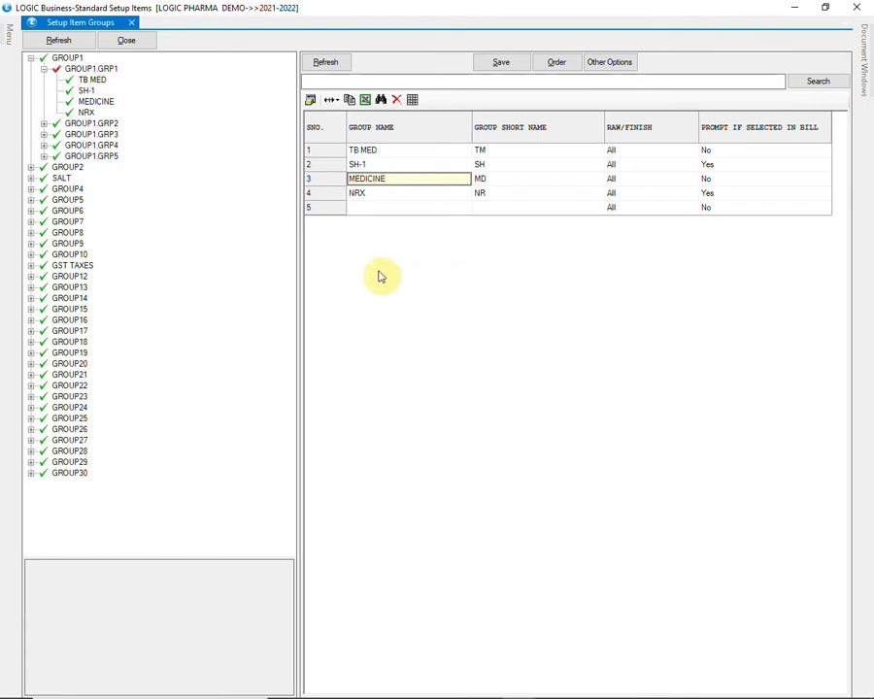
# Step: Save the changes to the GROUP1.GRP1 entries and confirm
pyautogui.click(515, 70)
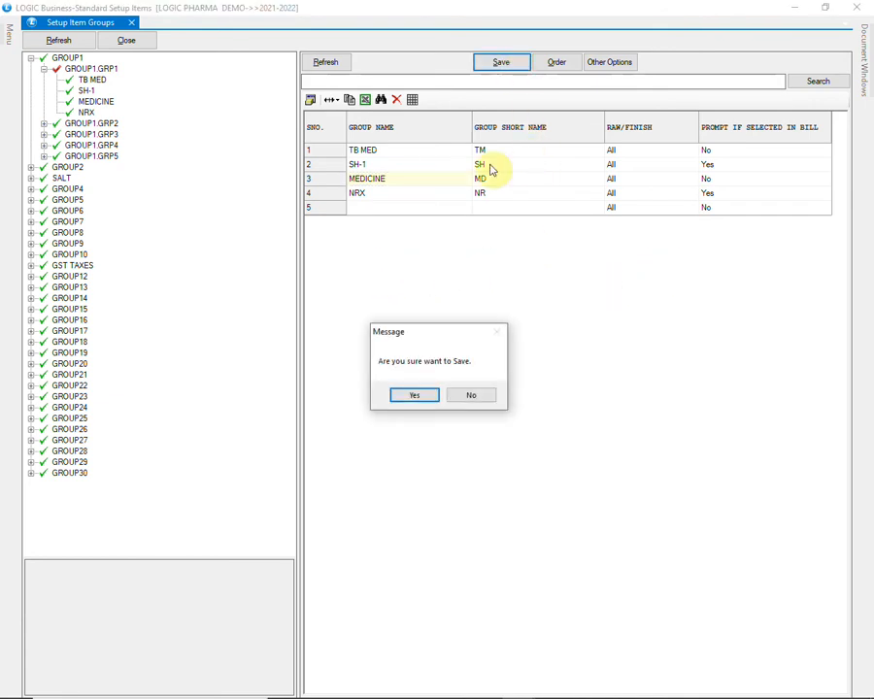
pyautogui.click(430, 394)
pyautogui.click(456, 404)
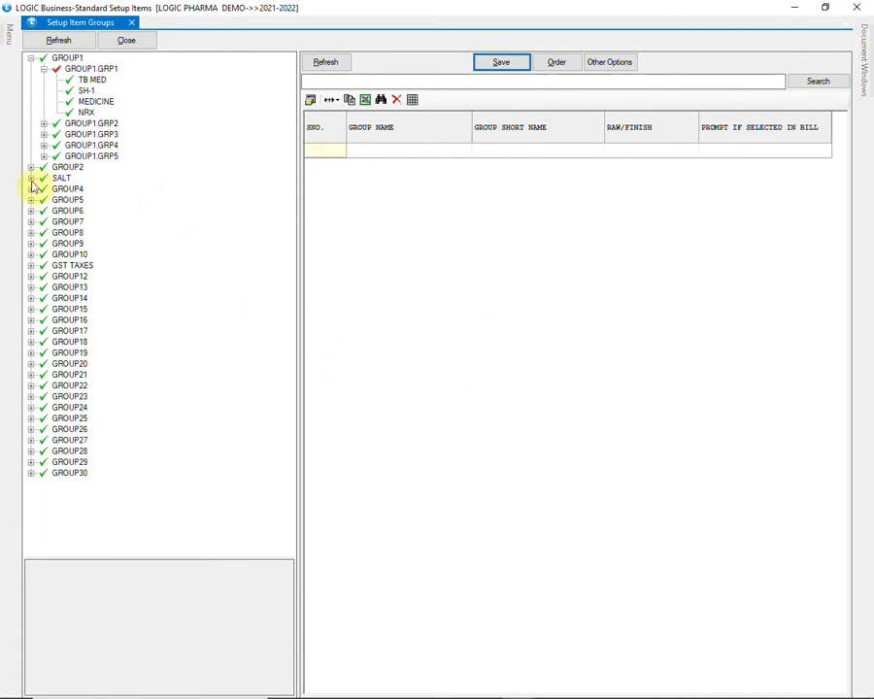
# Step: Expand the SALT group and select its expanded GROUP3.GRP1 subgroup
pyautogui.click(66, 178)
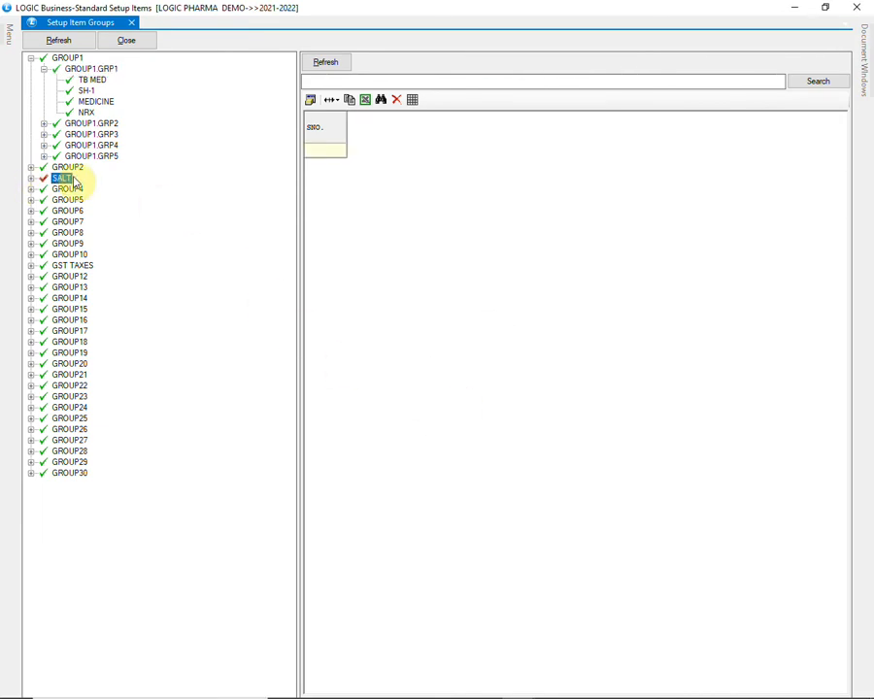
pyautogui.click(35, 179)
pyautogui.click(43, 190)
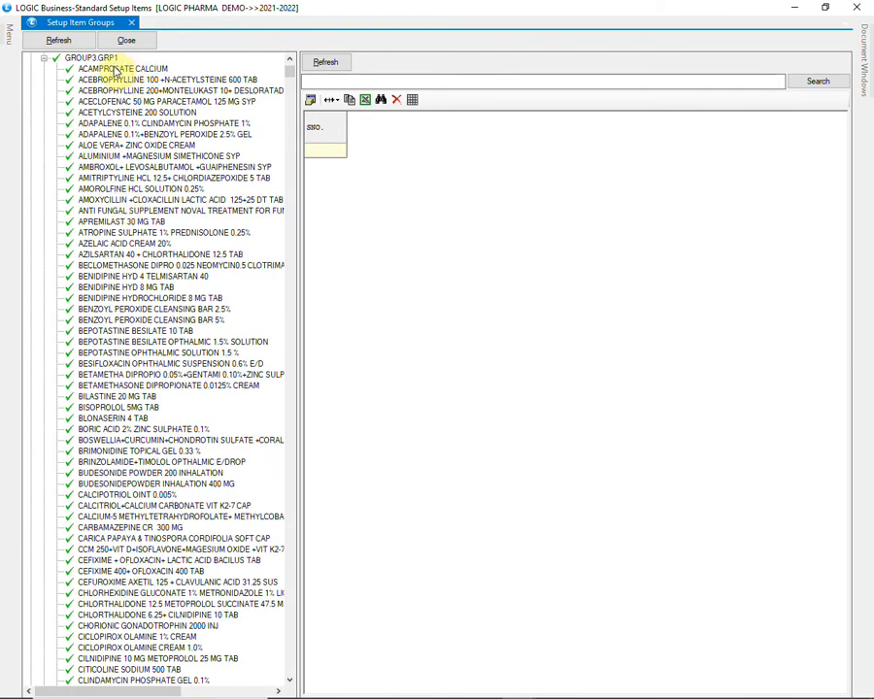
pyautogui.click(113, 61)
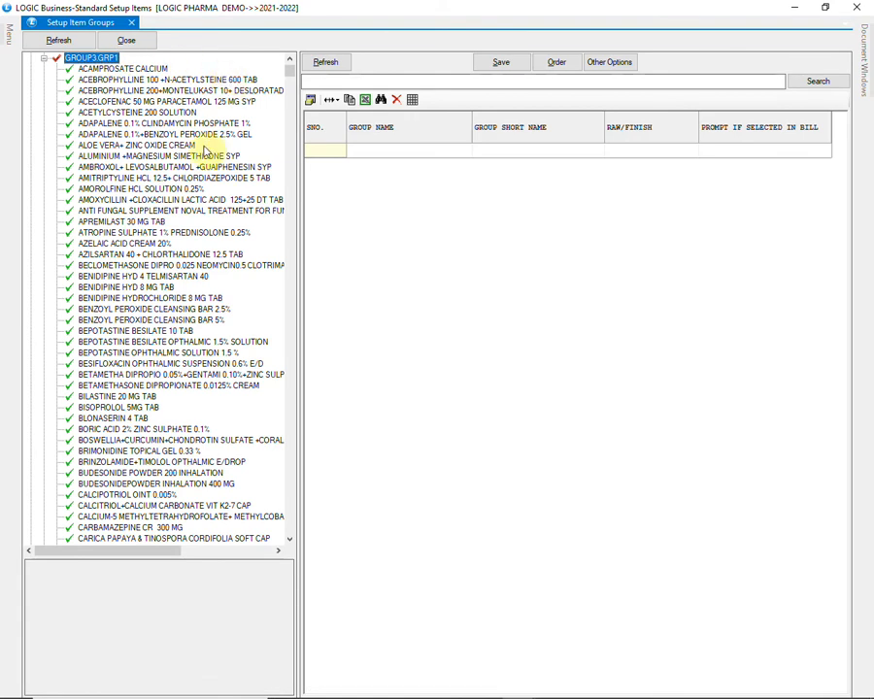
# Step: Browse the salts under GROUP3.GRP1 and expand CLOZAPINE ORODISPERSIBLE TAB 12.5 to view its allocated items
pyautogui.scroll(-2, 203, 147)
pyautogui.scroll(-7, 204, 150)
pyautogui.scroll(2, 204, 150)
pyautogui.scroll(2, 204, 151)
pyautogui.scroll(-11, 204, 151)
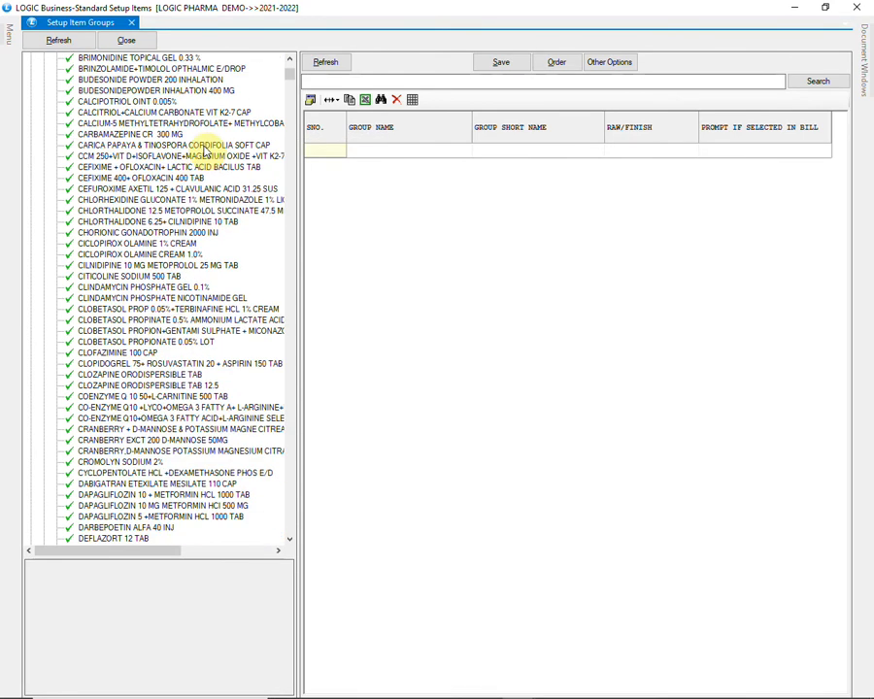
pyautogui.scroll(-1, 204, 150)
pyautogui.click(148, 222)
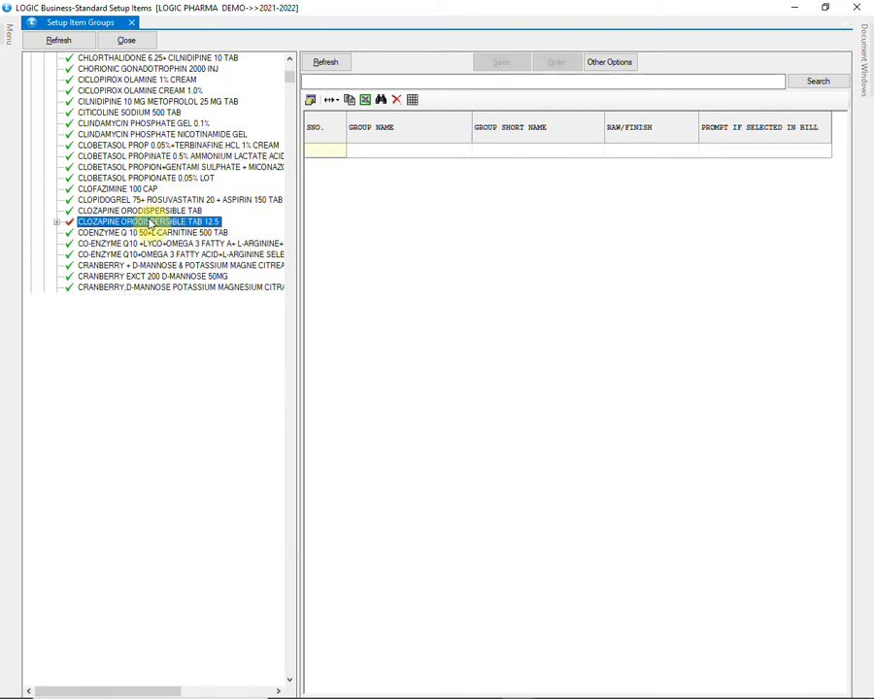
pyautogui.click(55, 221)
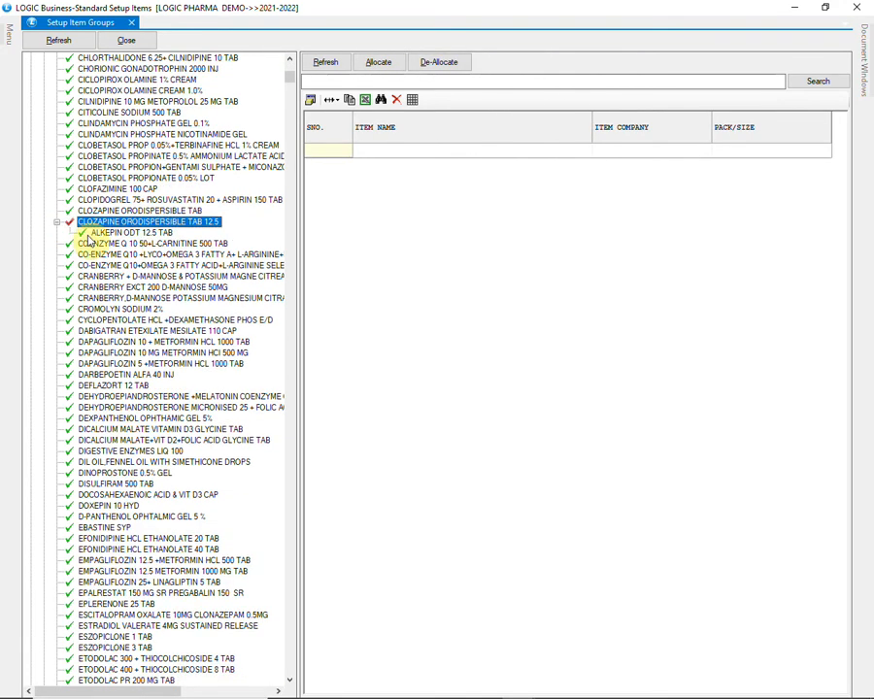
# Step: Expand the DOCOSAHEXAENOIC ACID & VIT D3 CAP salt and browse the rest of the salt list
pyautogui.scroll(-8, 126, 238)
pyautogui.click(131, 235)
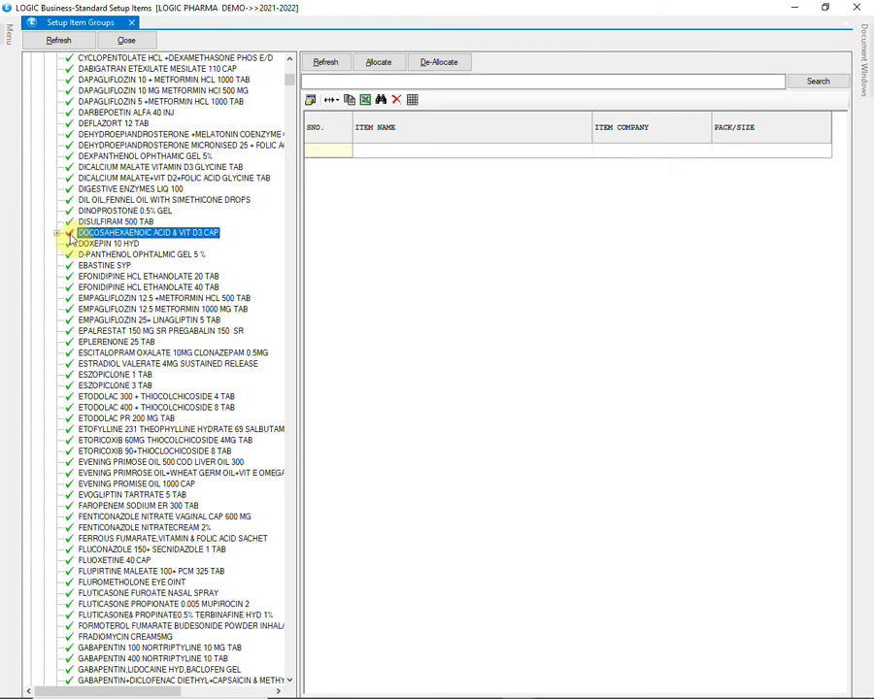
pyautogui.click(53, 232)
pyautogui.scroll(-20, 171, 254)
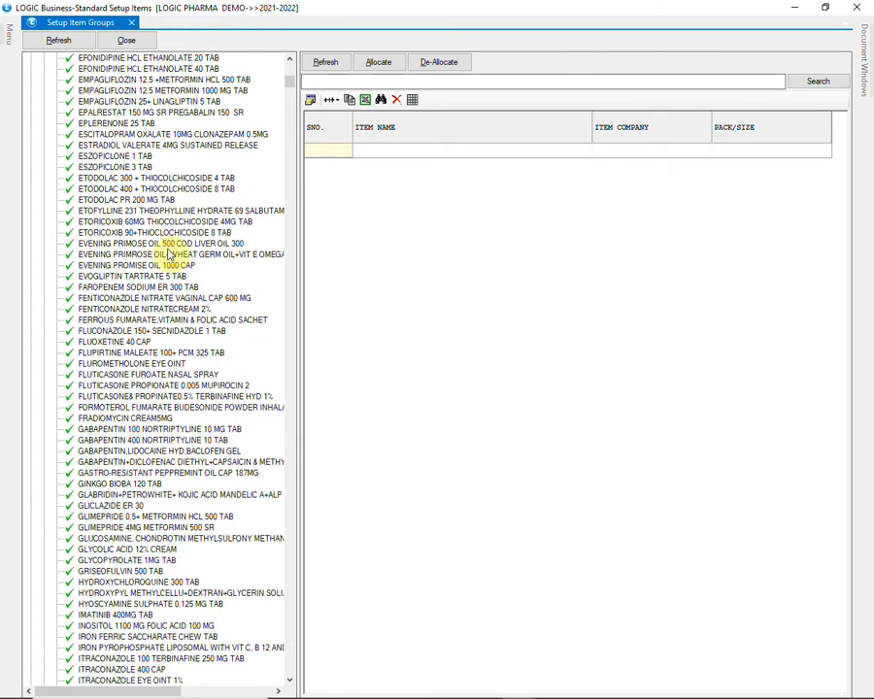
pyautogui.scroll(-20, 171, 263)
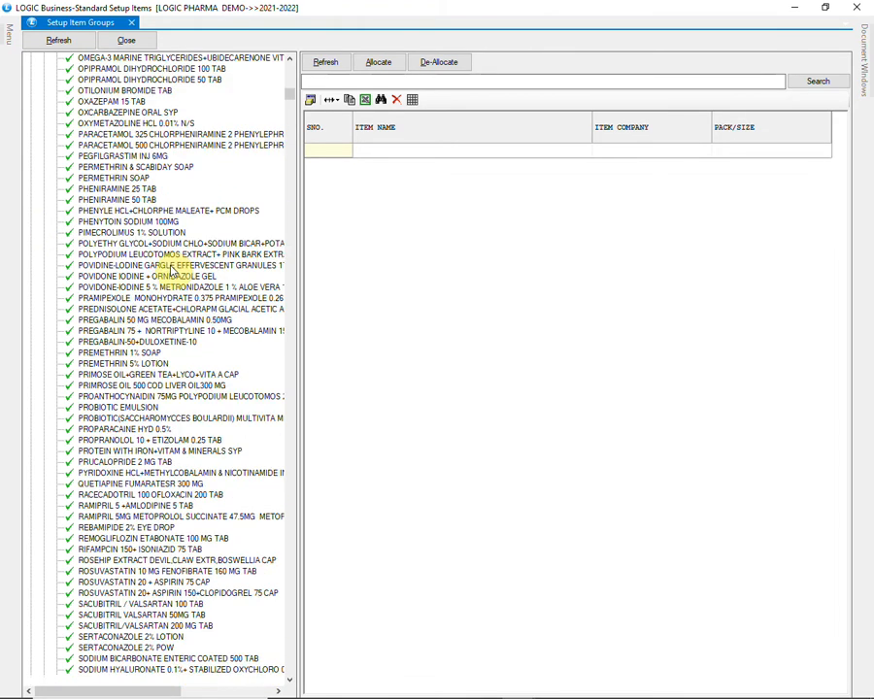
# Step: Browse the salt list to ACETAMINOPHEN DROPS and expand it to view its allocated items
pyautogui.scroll(-19, 171, 270)
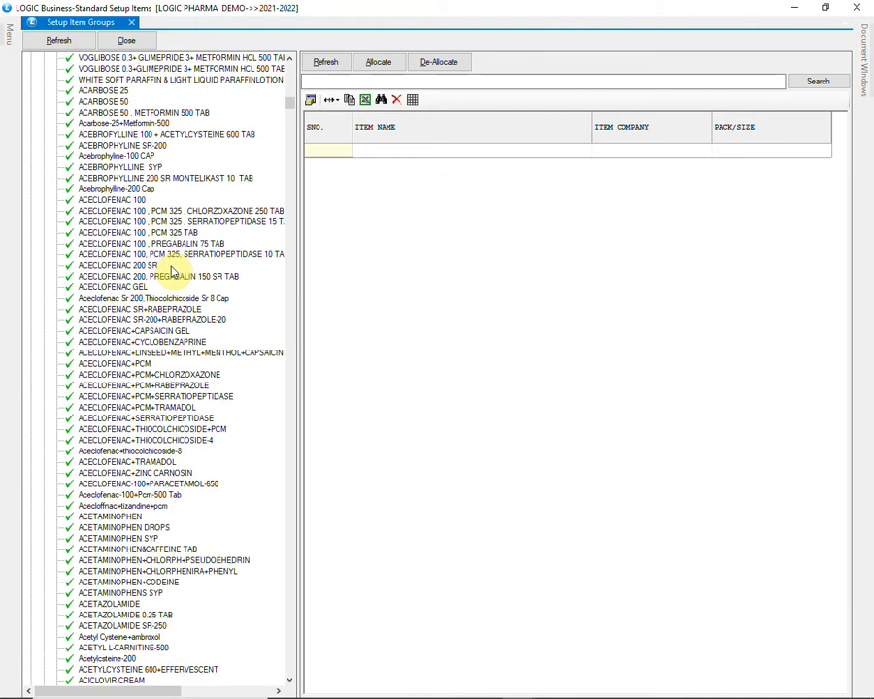
pyautogui.click(100, 334)
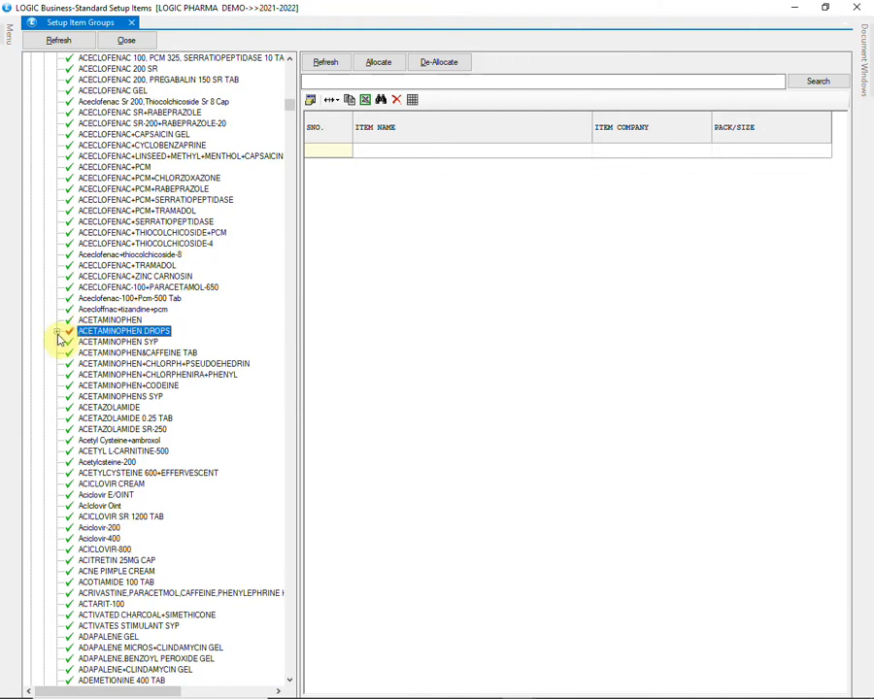
pyautogui.click(57, 333)
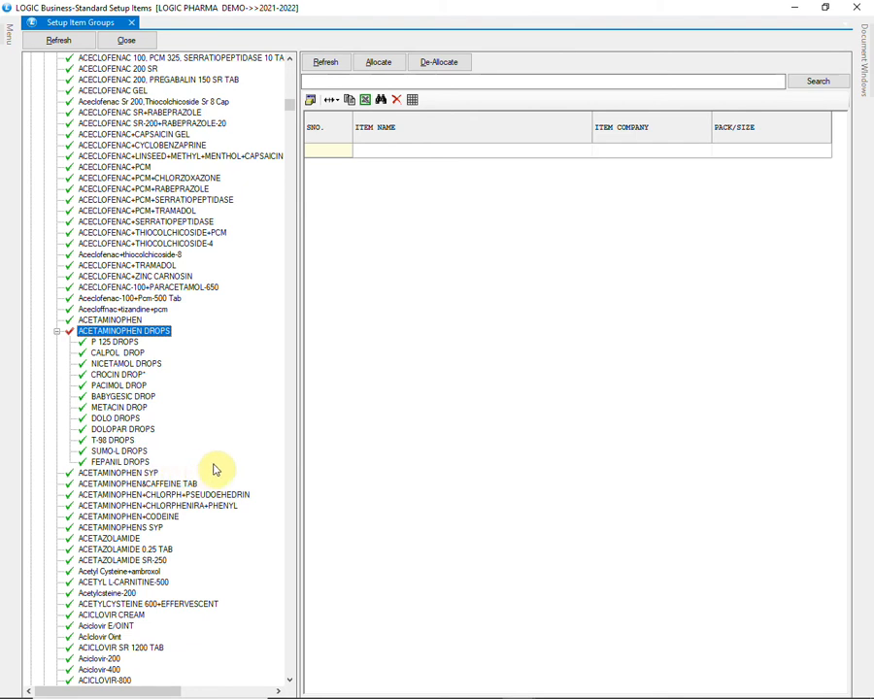
pyautogui.scroll(-1, 221, 468)
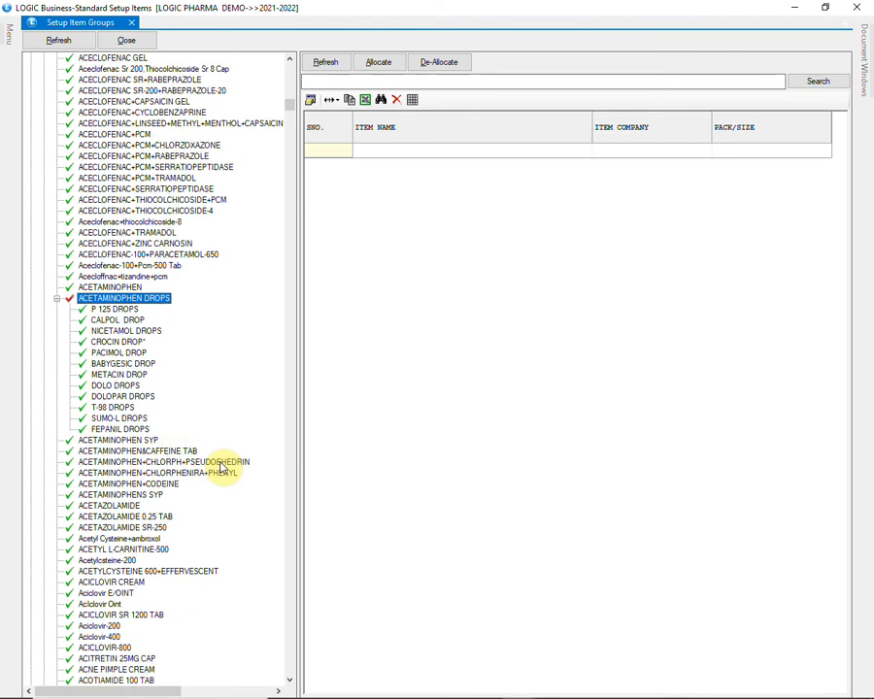
pyautogui.scroll(-1, 221, 468)
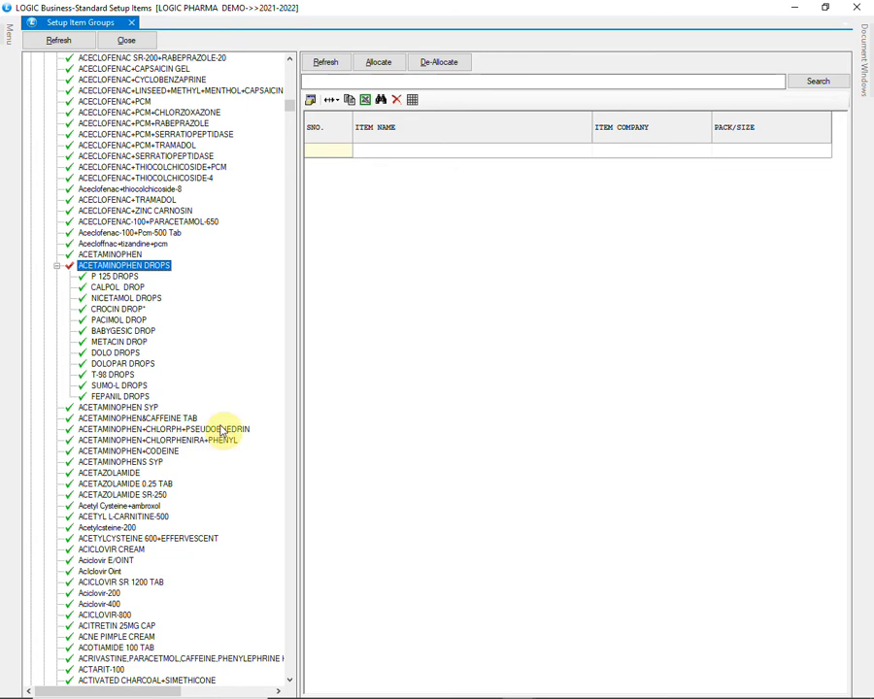
# Step: Collapse the DOCOSAHEXAENOIC ACID & VIT D3 CAP salt and the GROUP3.GRP1 subgroup under SALT
pyautogui.scroll(10, 220, 424)
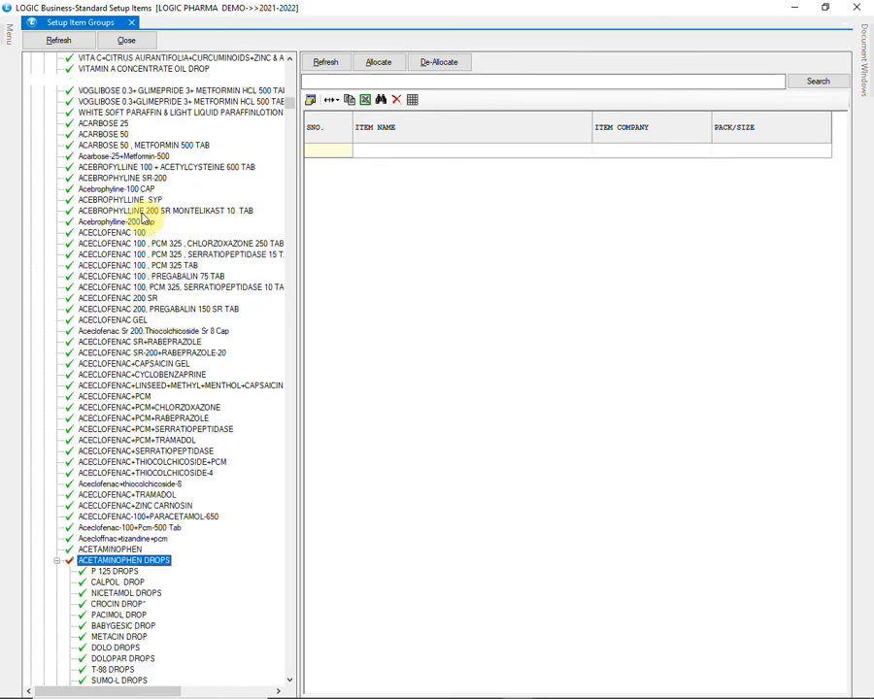
pyautogui.scroll(20, 142, 218)
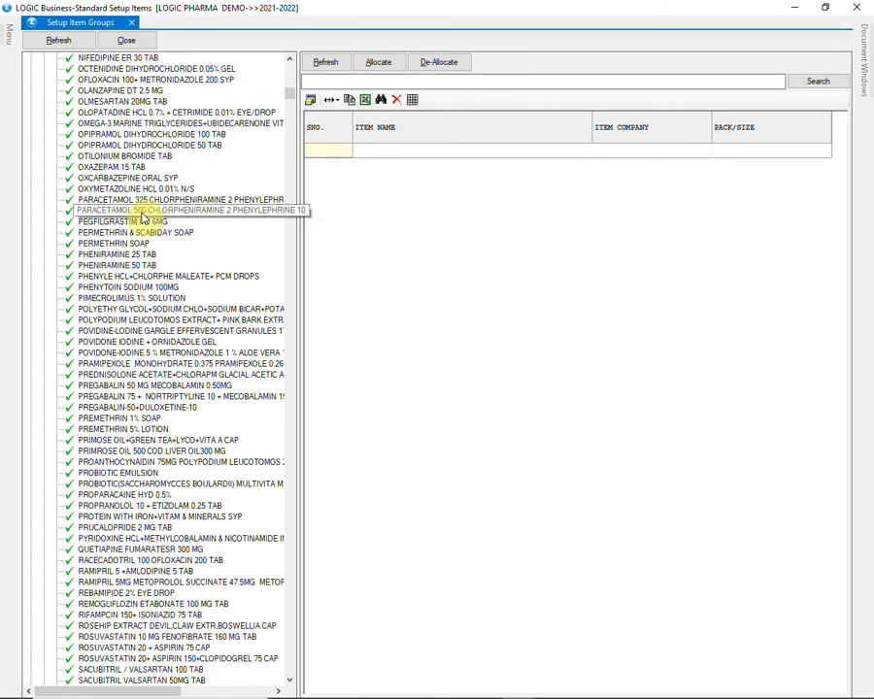
pyautogui.scroll(20, 143, 217)
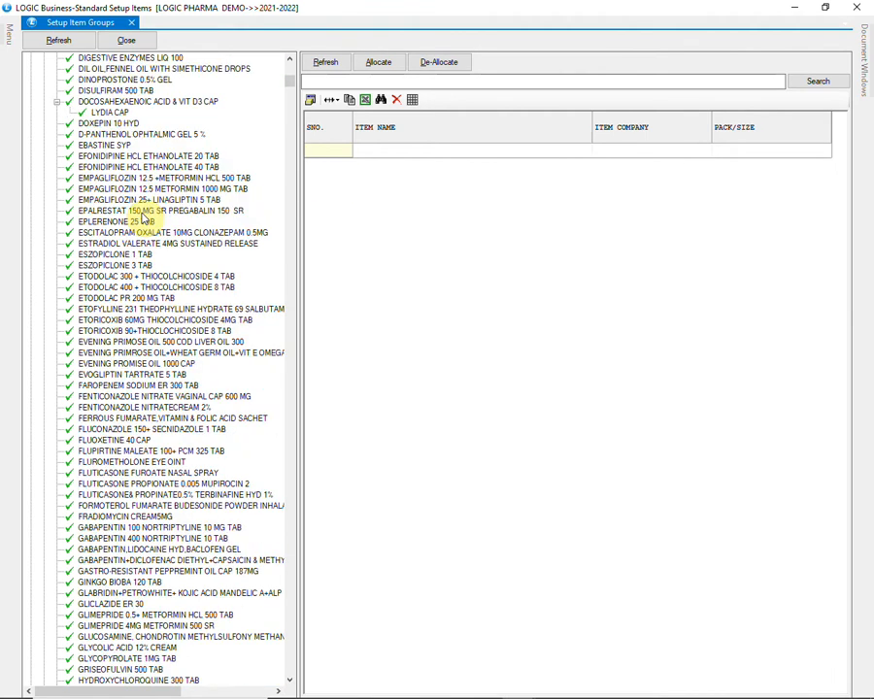
pyautogui.click(57, 265)
pyautogui.scroll(13, 58, 273)
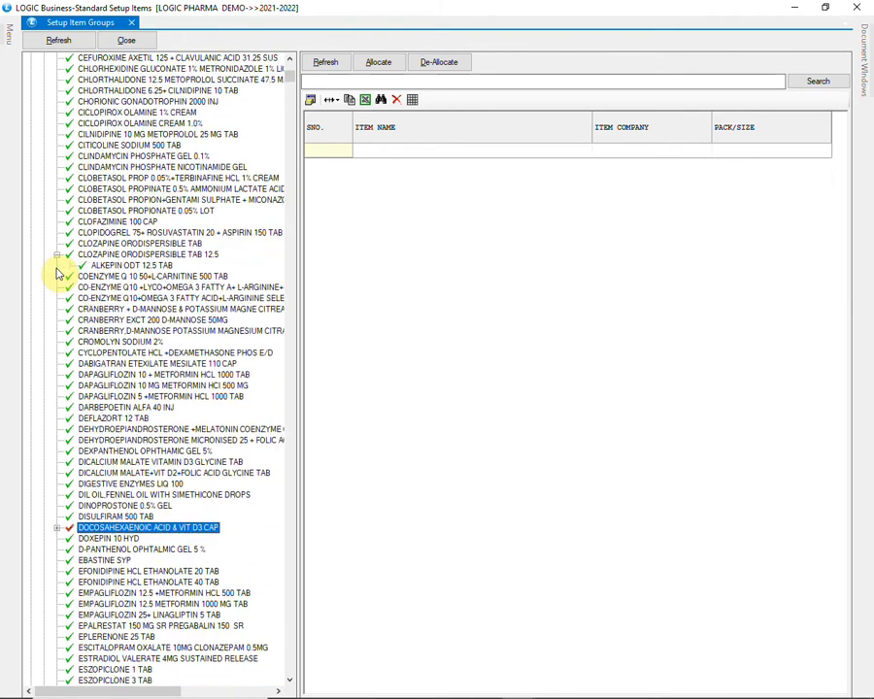
pyautogui.scroll(15, 58, 272)
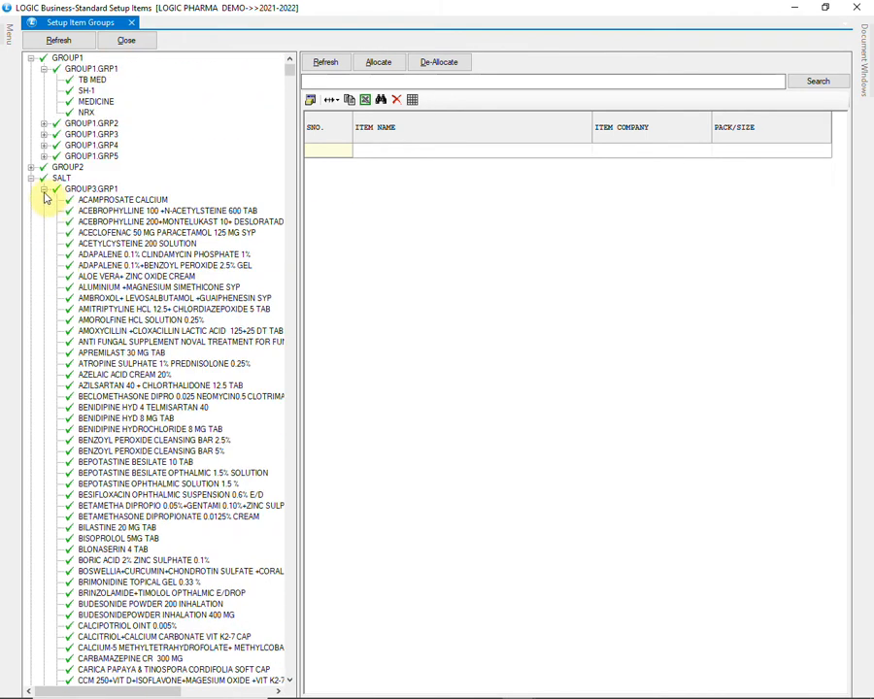
pyautogui.click(44, 191)
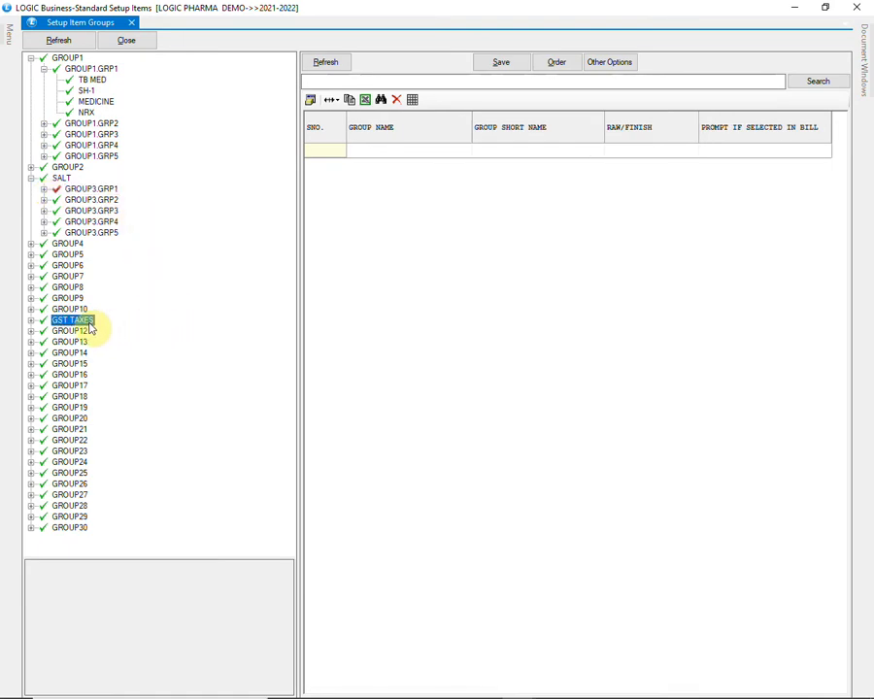
# Step: Expand the GST TAXES group and its GROUP11.GRP1 subgroup to view the GST rate entries
pyautogui.click(31, 321)
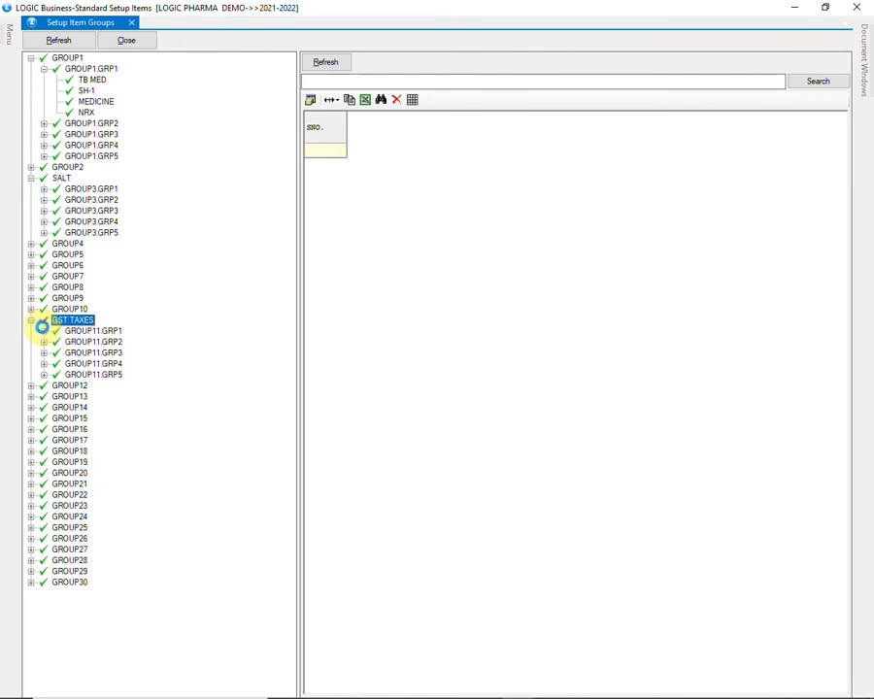
pyautogui.click(43, 330)
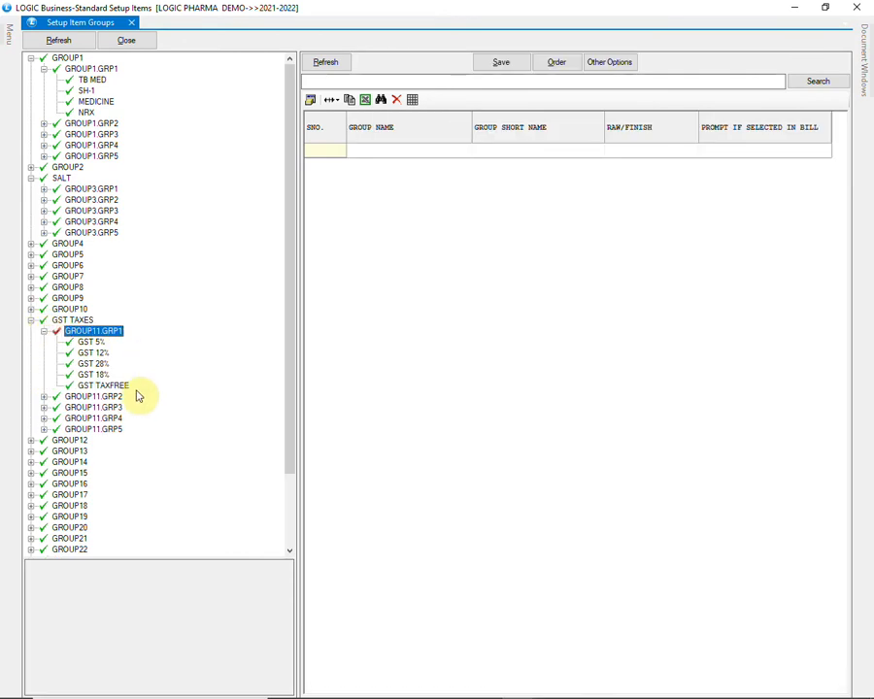
pyautogui.scroll(-3, 137, 395)
pyautogui.scroll(3, 137, 395)
# Step: Close the item group setup after refreshing it and open Setup Company
pyautogui.click(58, 40)
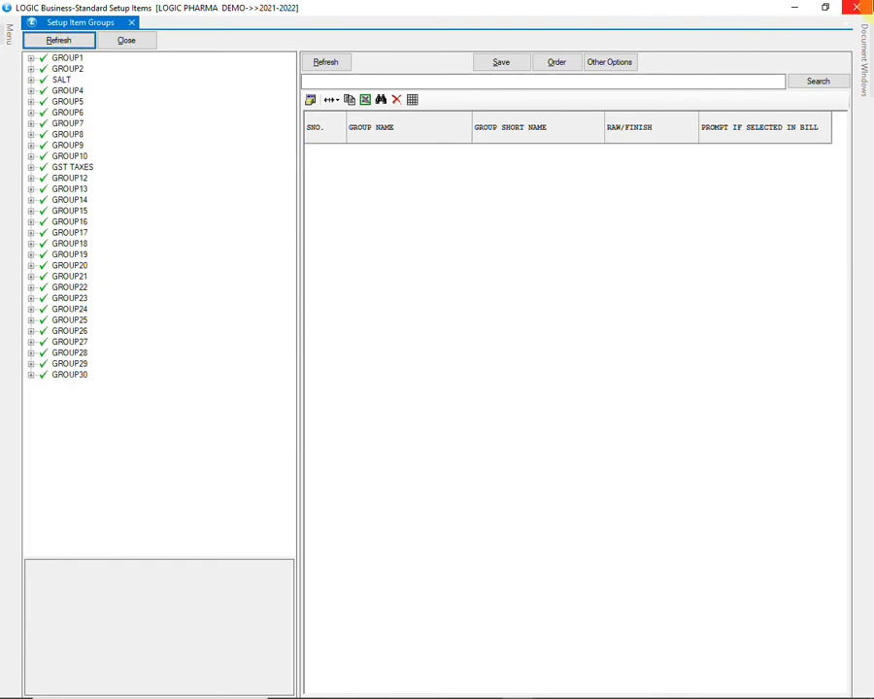
pyautogui.click(857, 7)
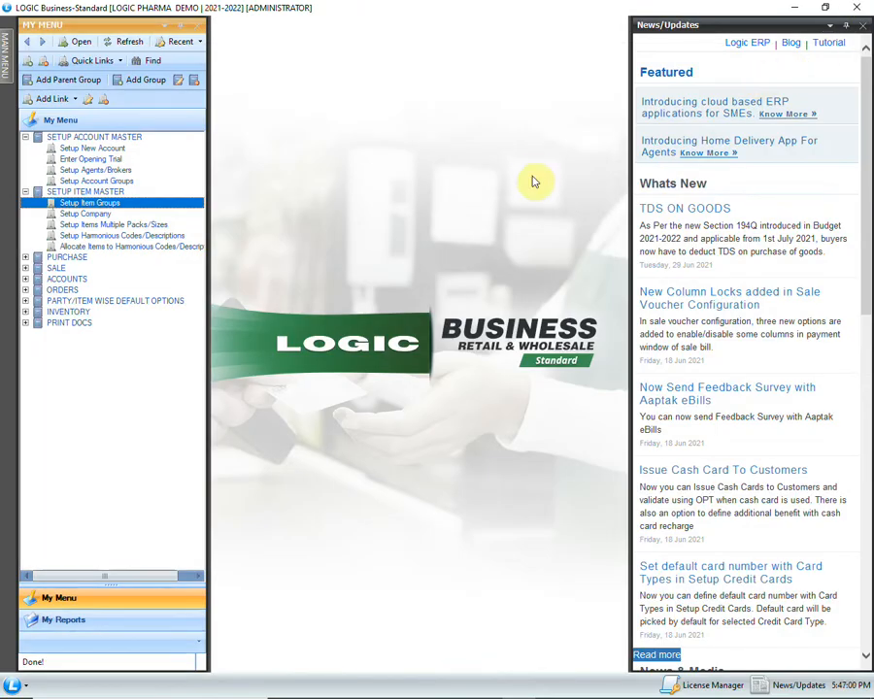
pyautogui.click(96, 214)
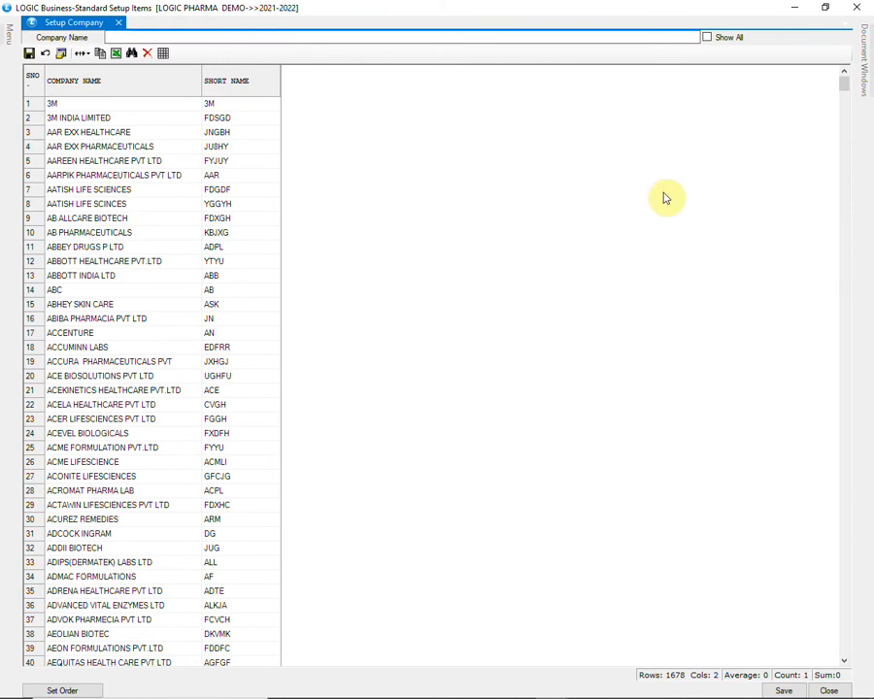
# Step: Add the company MICRO LABS LTD. with short name MCL at the end of the company list
pyautogui.moveTo(845, 85); pyautogui.dragTo(816, 657)
pyautogui.write('MIC')
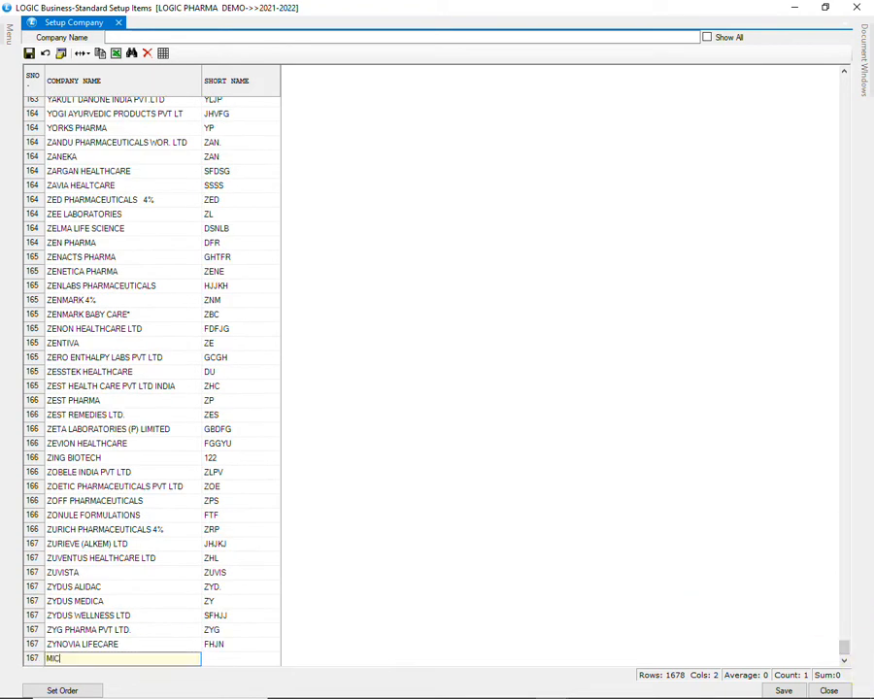
pyautogui.write('RO LABS LTD.')
pyautogui.press('Return')
pyautogui.write('MCL')
pyautogui.press('Return')
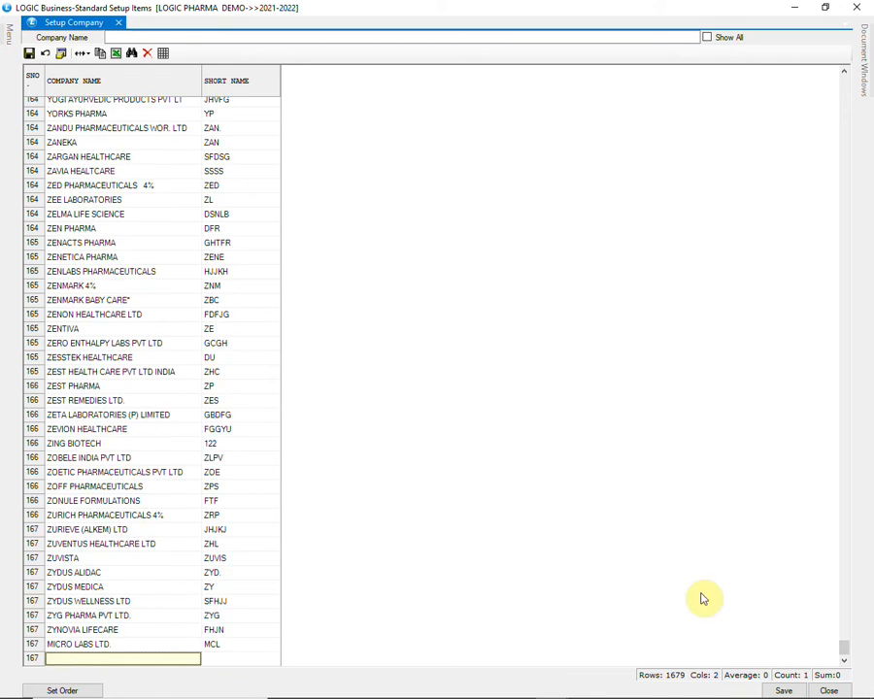
# Step: Save the company list with confirmation and close the company setup
pyautogui.click(783, 691)
pyautogui.click(427, 403)
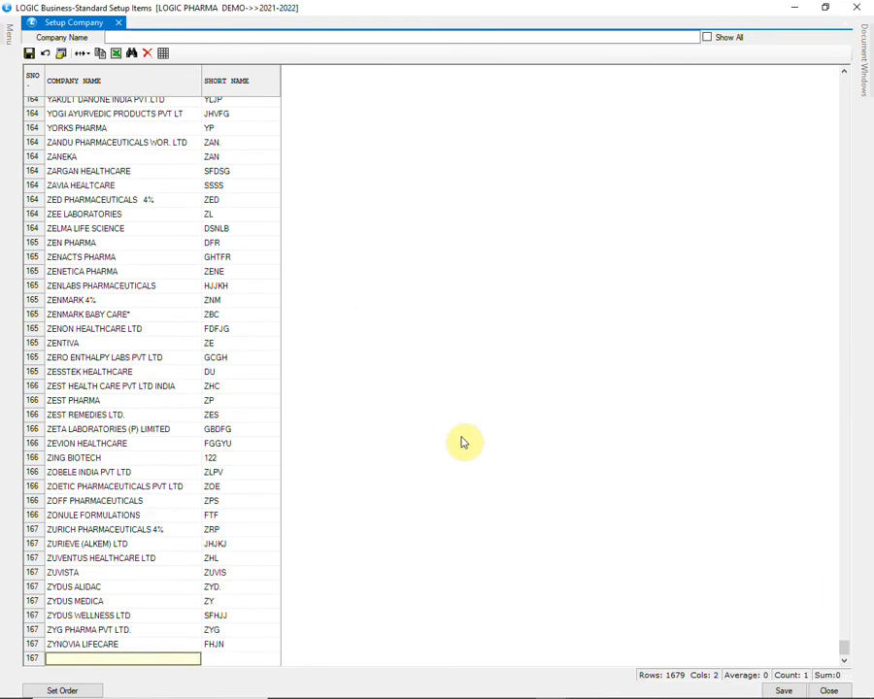
pyautogui.click(829, 690)
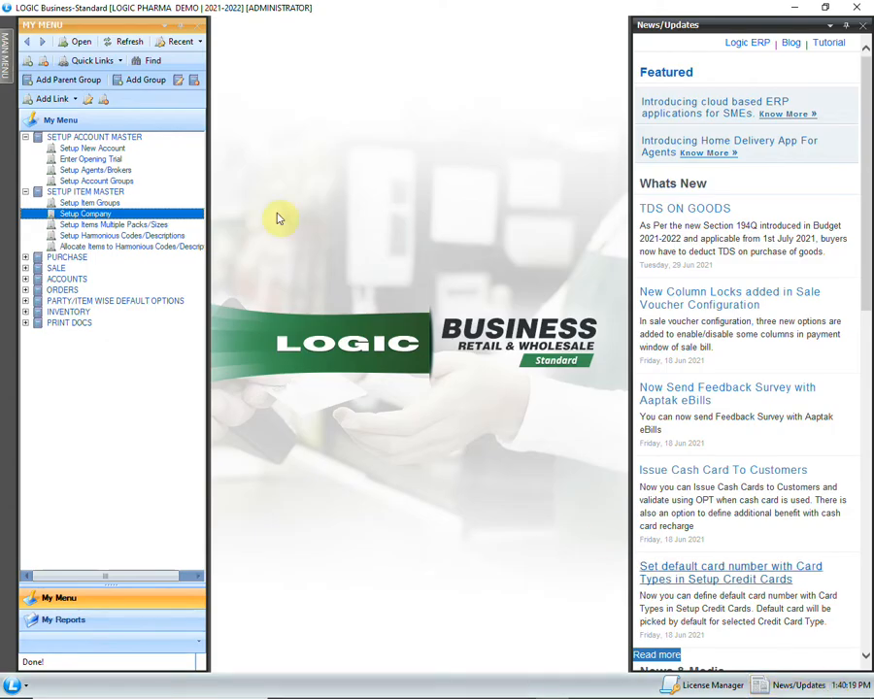
# Step: Start a new item in Setup Items Multiple Packs/Sizes, named DOLO 500 TAB. with MICRO LABS LTD. as its company
pyautogui.doubleClick(173, 225)
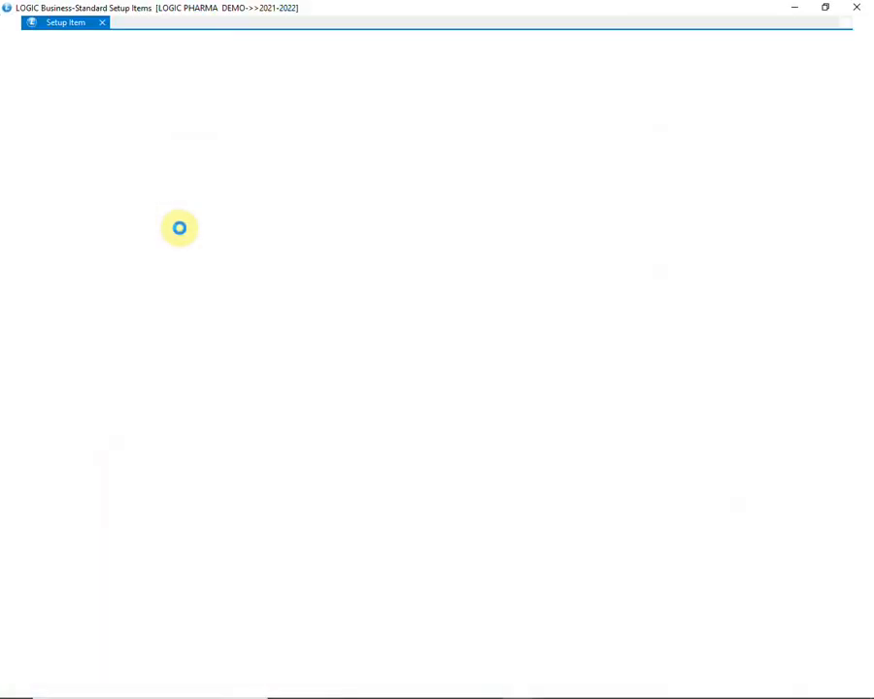
pyautogui.write('DOLO')
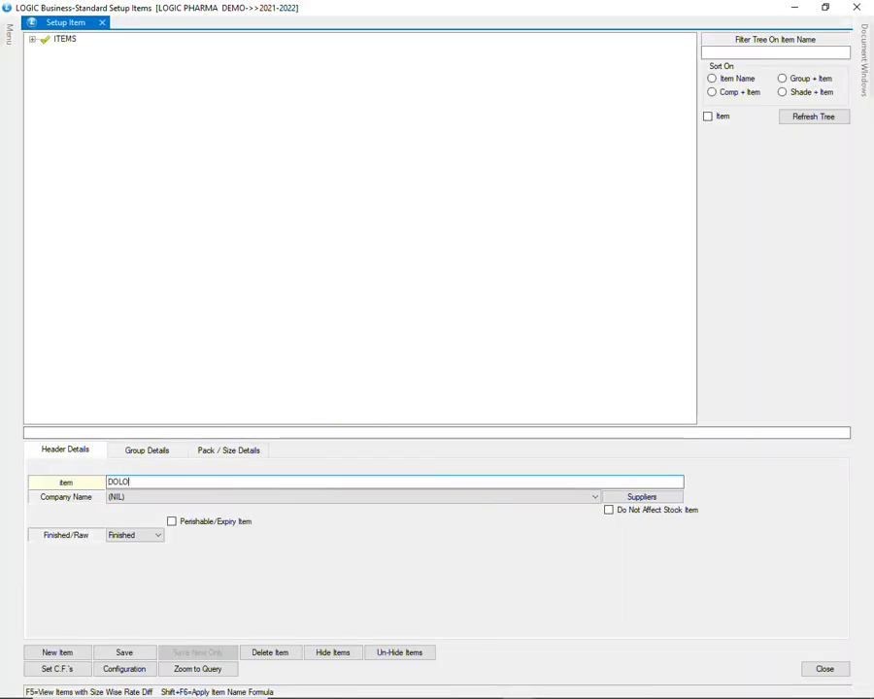
pyautogui.write(' 500 TAB')
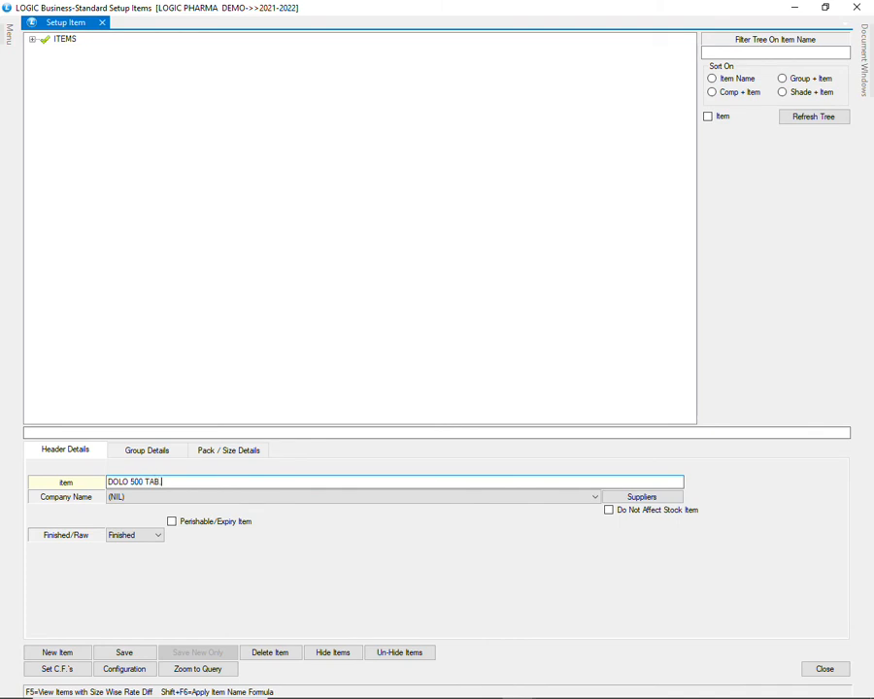
pyautogui.press('Return')
pyautogui.write('mic')
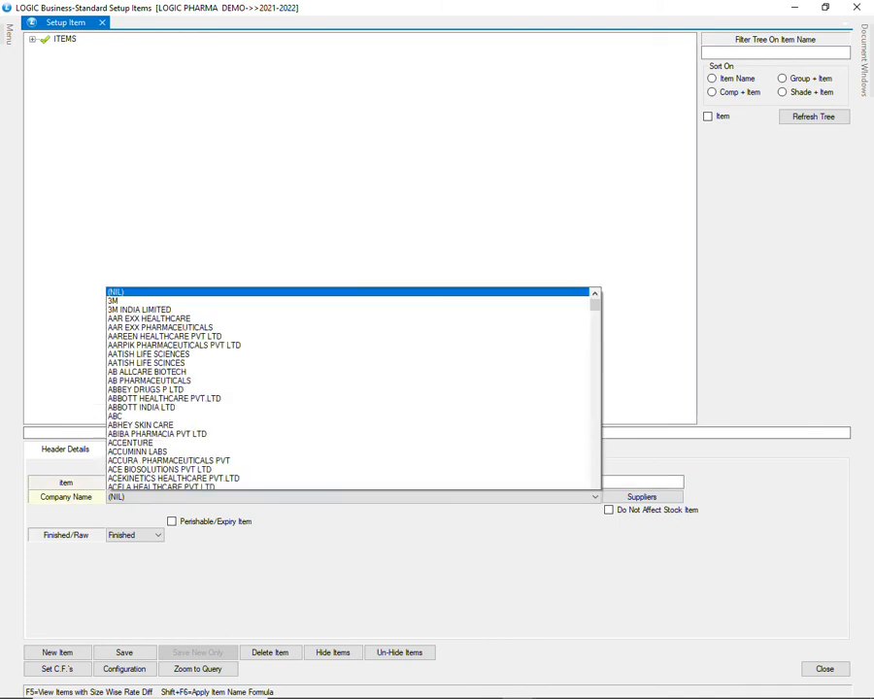
pyautogui.press('Down')
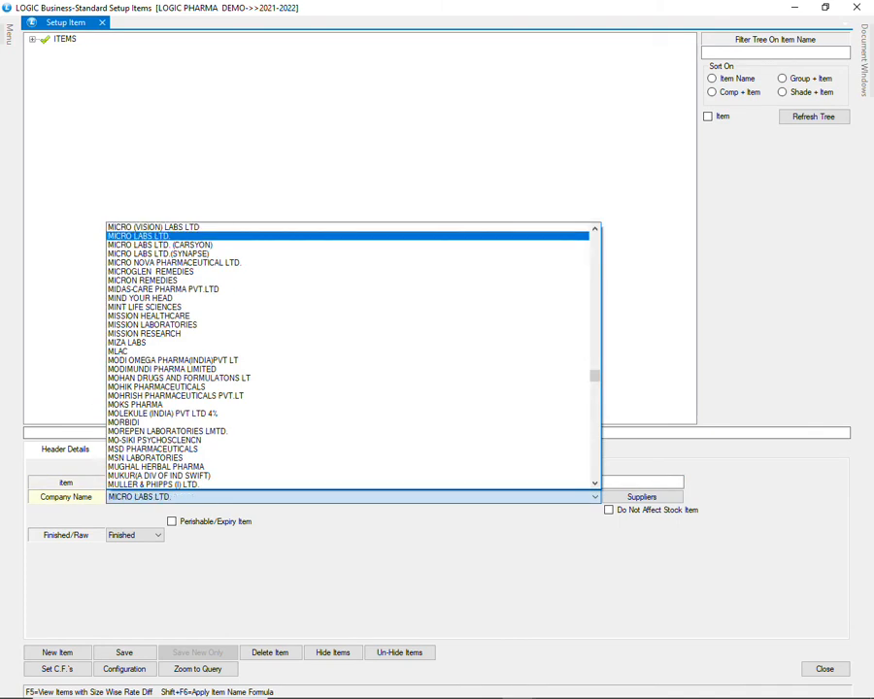
pyautogui.press('Return')
# Step: In the item's group details, set GROUP1 to MEDICINE and SALT to PARACETAMOL DT-500
pyautogui.click(163, 449)
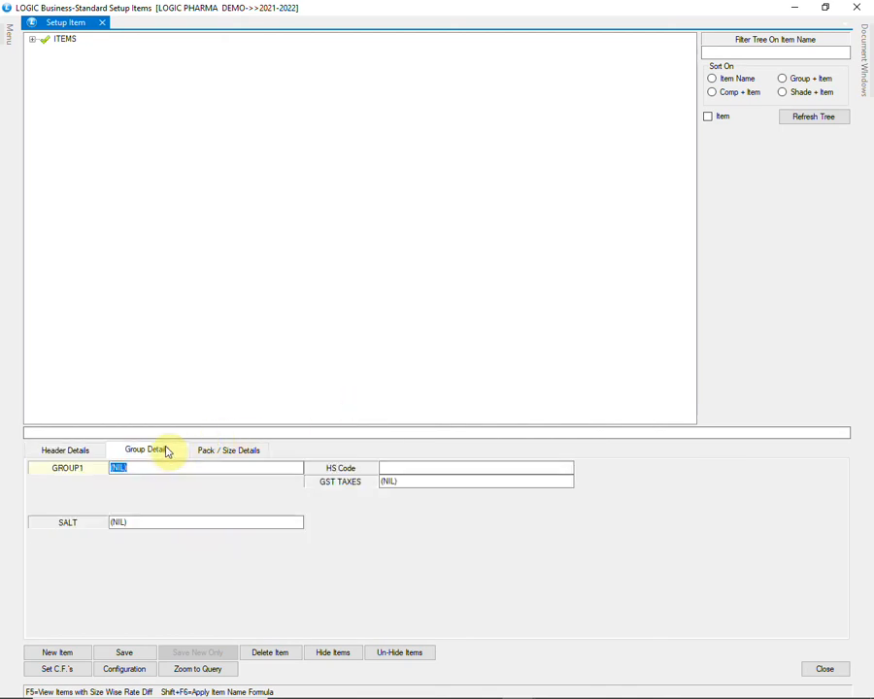
pyautogui.write('ME')
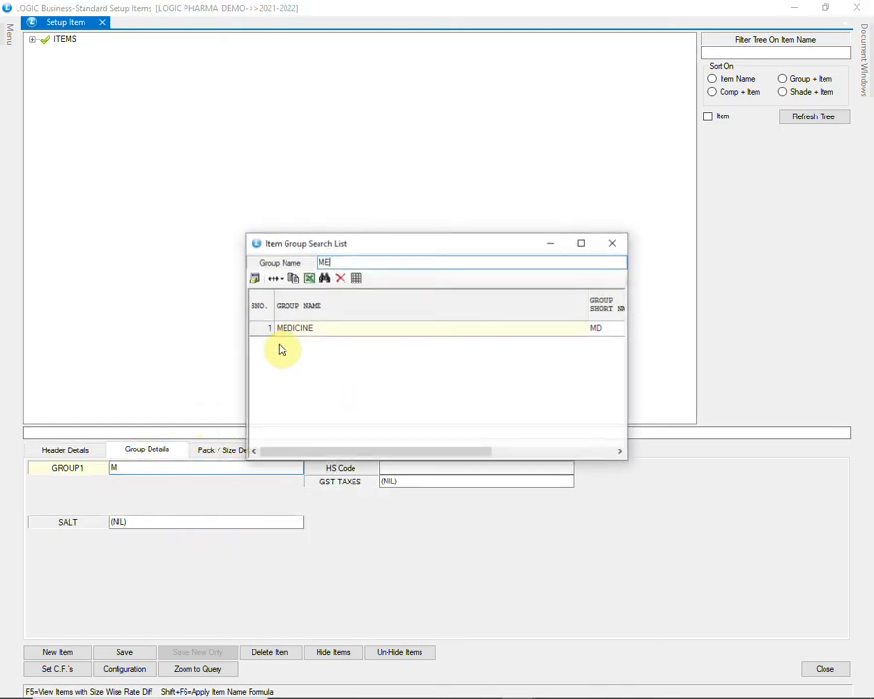
pyautogui.press('Return')
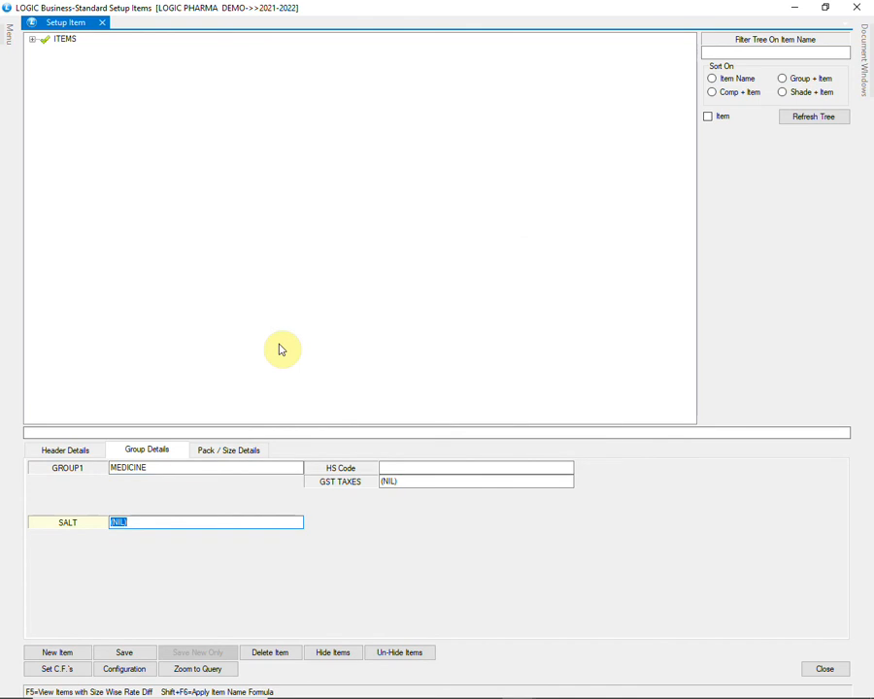
pyautogui.write('PARA')
pyautogui.press('Down')
pyautogui.press('Down')
pyautogui.press('Down')
pyautogui.press('Down')
pyautogui.press('Down')
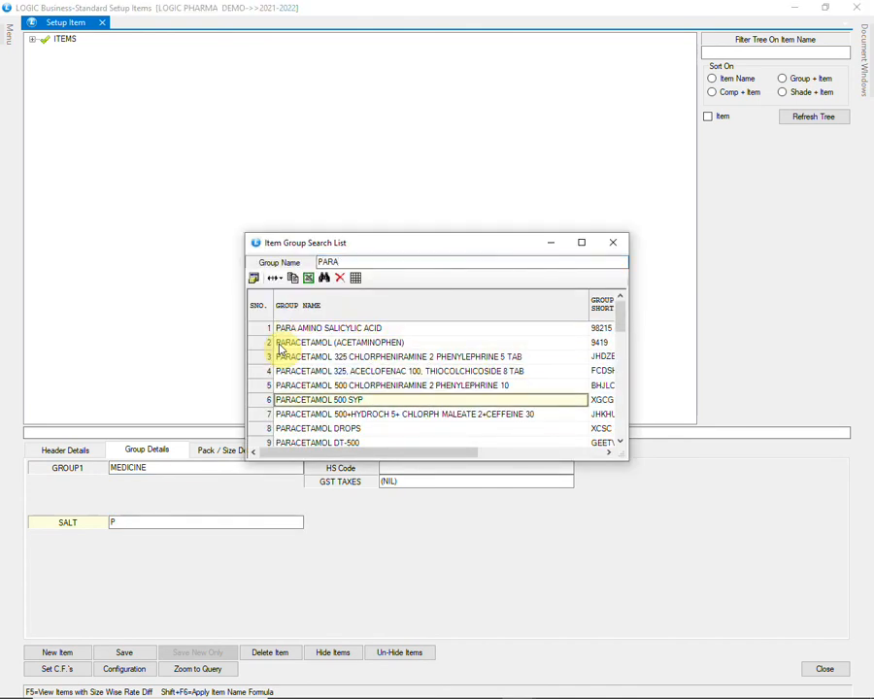
pyautogui.press('Down')
pyautogui.press('Down')
pyautogui.press('Down')
pyautogui.press('Return')
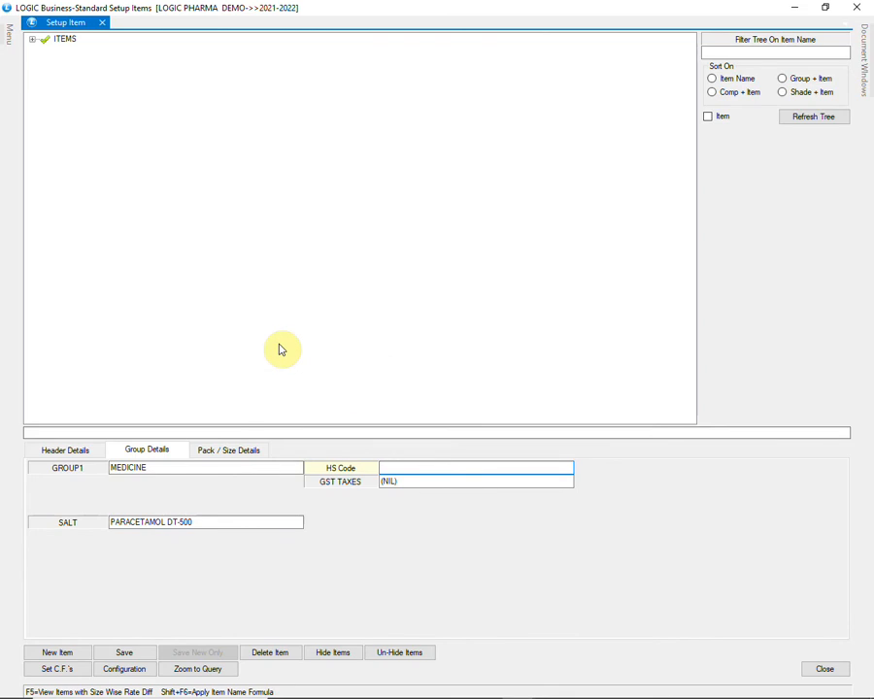
# Step: Assign HS Code 30 and the GST 12% tax group to the item
pyautogui.write('30')
pyautogui.press('Return')
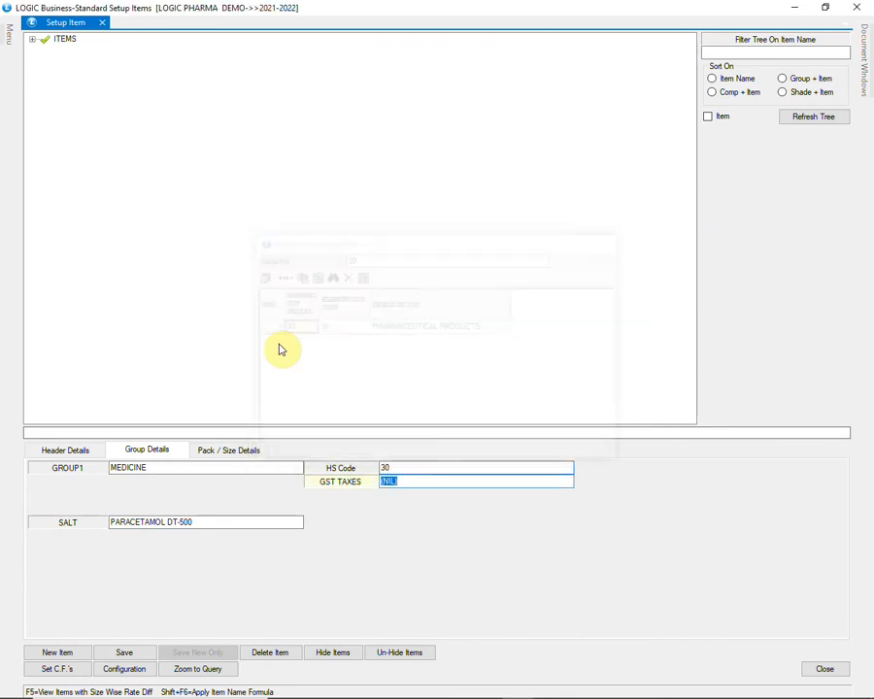
pyautogui.write('GST')
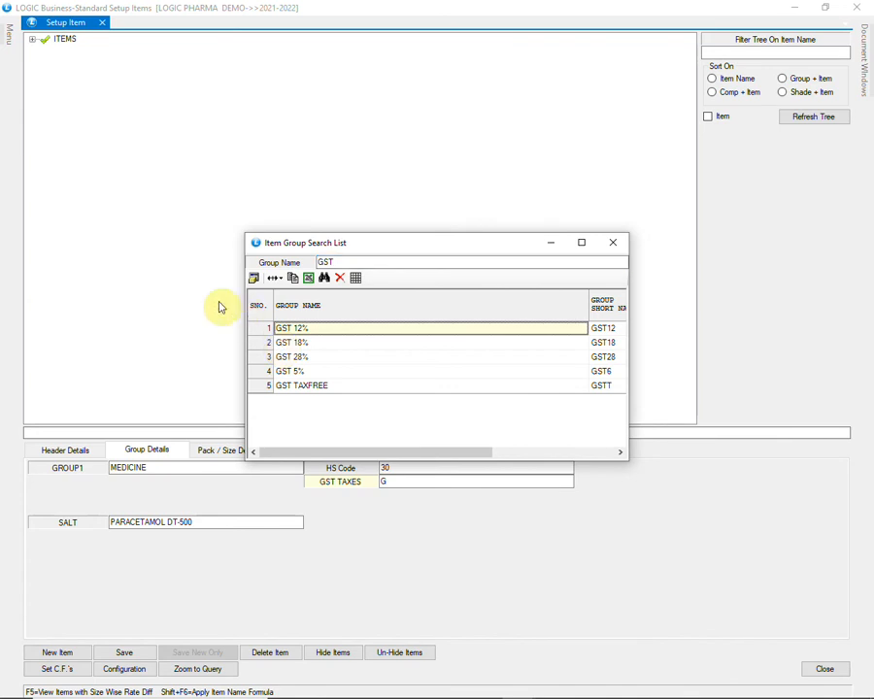
pyautogui.press('Return')
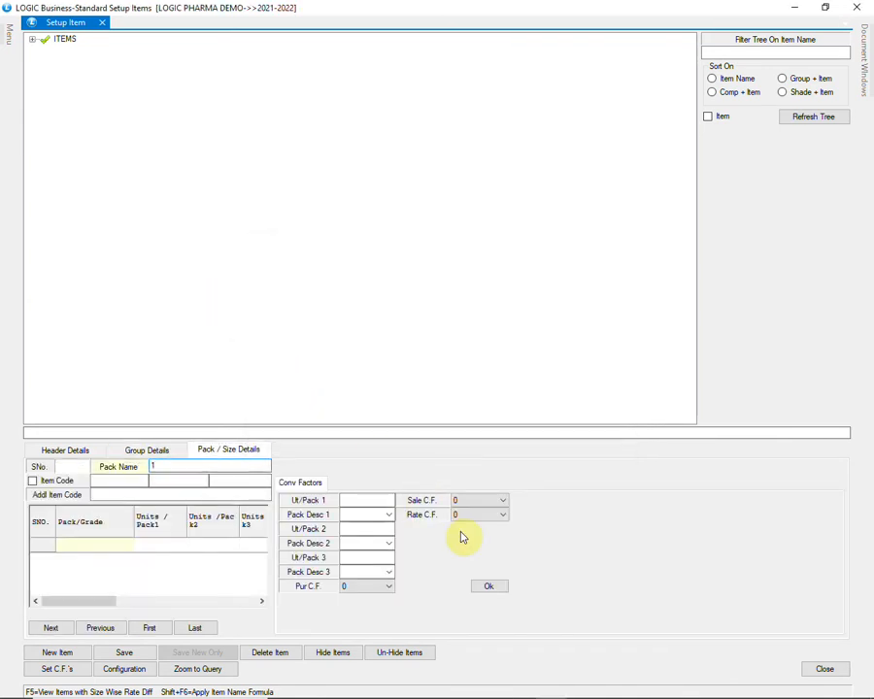
# Step: Choose 10'S as the pack name in the item's pack and size details
pyautogui.write('0')
pyautogui.press('Down')
pyautogui.press('Down')
pyautogui.press('Down')
pyautogui.press('Down')
pyautogui.press('Down')
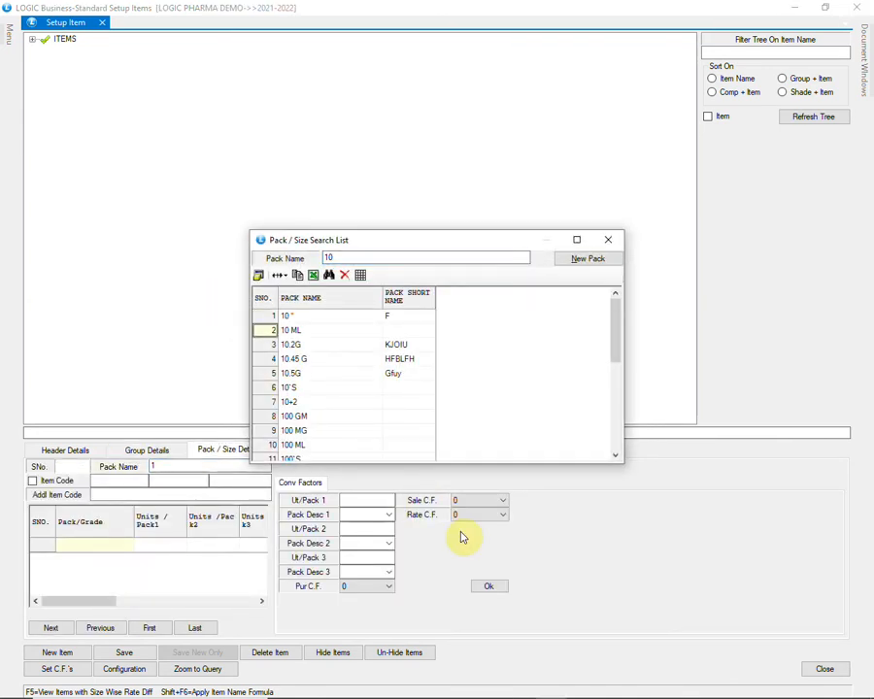
pyautogui.press('Return')
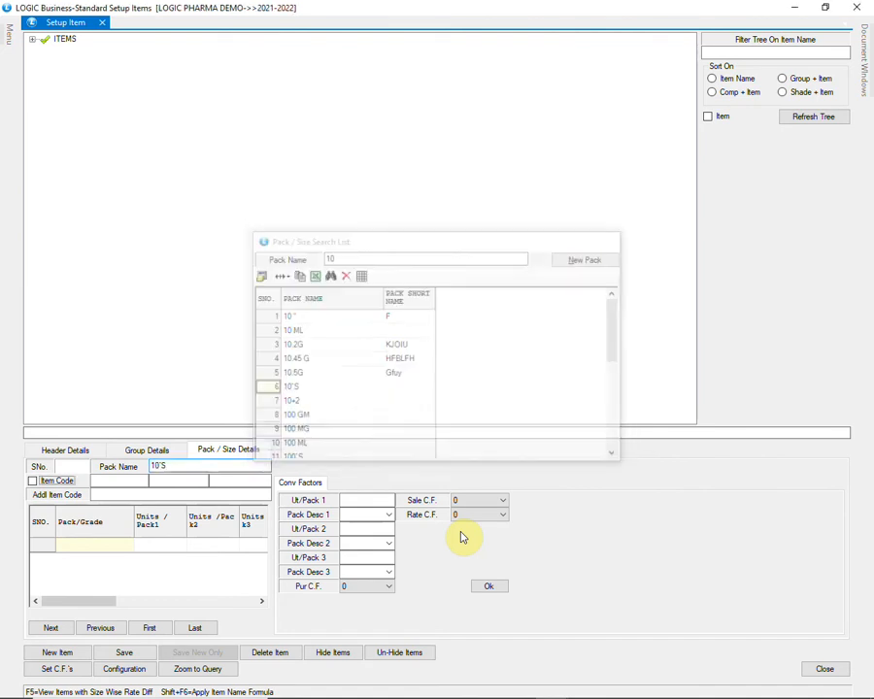
# Step: For the 10'S pack, set Ut/Pack 1 to 10 and Pack Desc 1 to strip
pyautogui.press('Return')
pyautogui.press('Return')
pyautogui.press('Return')
pyautogui.press('Return')
pyautogui.press('Return')
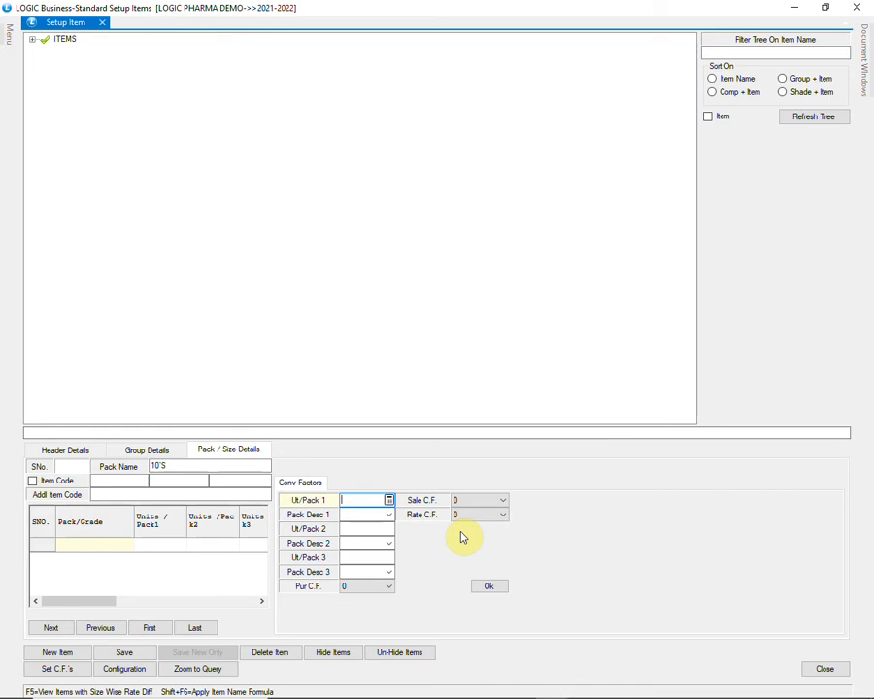
pyautogui.press('Return')
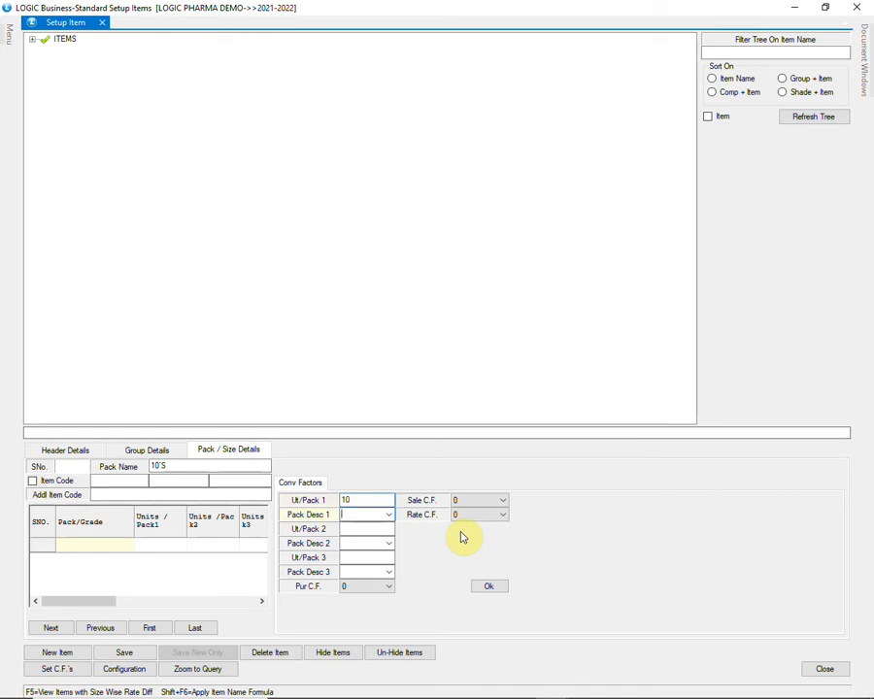
pyautogui.write('st')
pyautogui.press('Return')
pyautogui.press('Return')
pyautogui.press('Return')
pyautogui.press('Return')
pyautogui.press('Return')
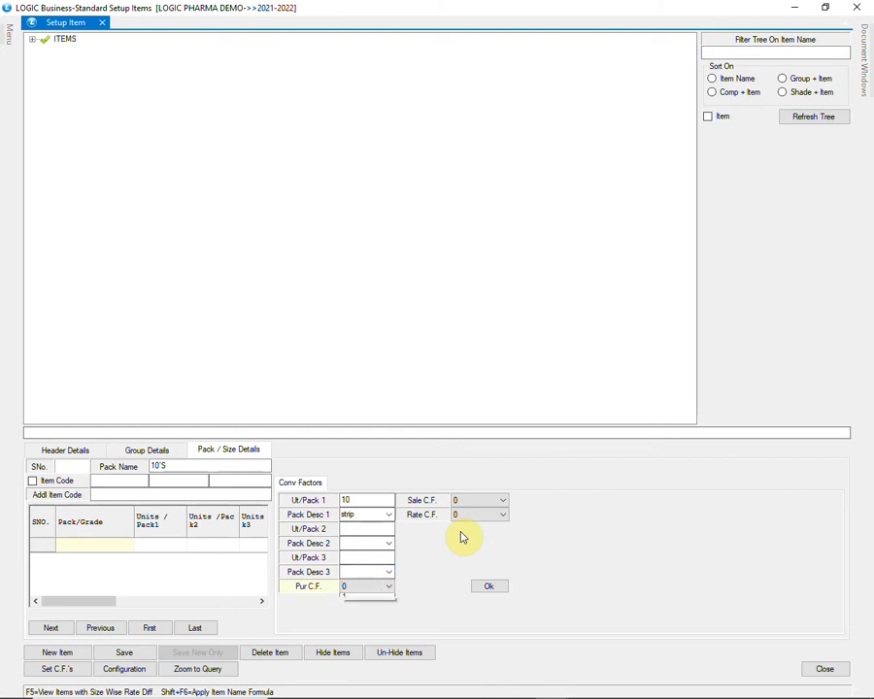
# Step: Set the 10'S pack's purchase conversion factor to 1, choose its sale conversion factor, and add the pack to the item's list
pyautogui.press('Down')
pyautogui.press('Return')
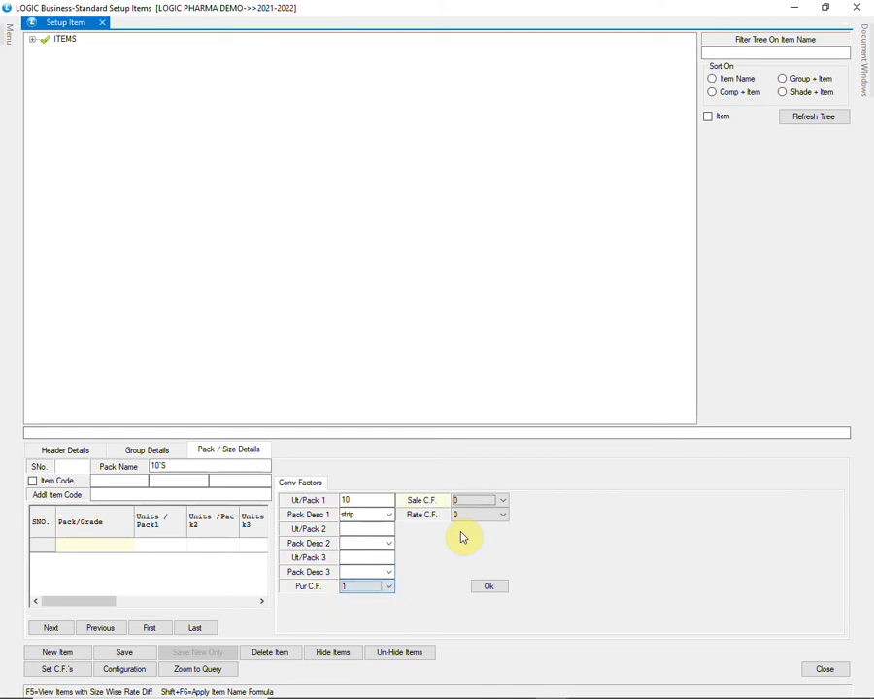
pyautogui.press('Down')
pyautogui.press('Return')
pyautogui.press('Return')
pyautogui.press('Return')
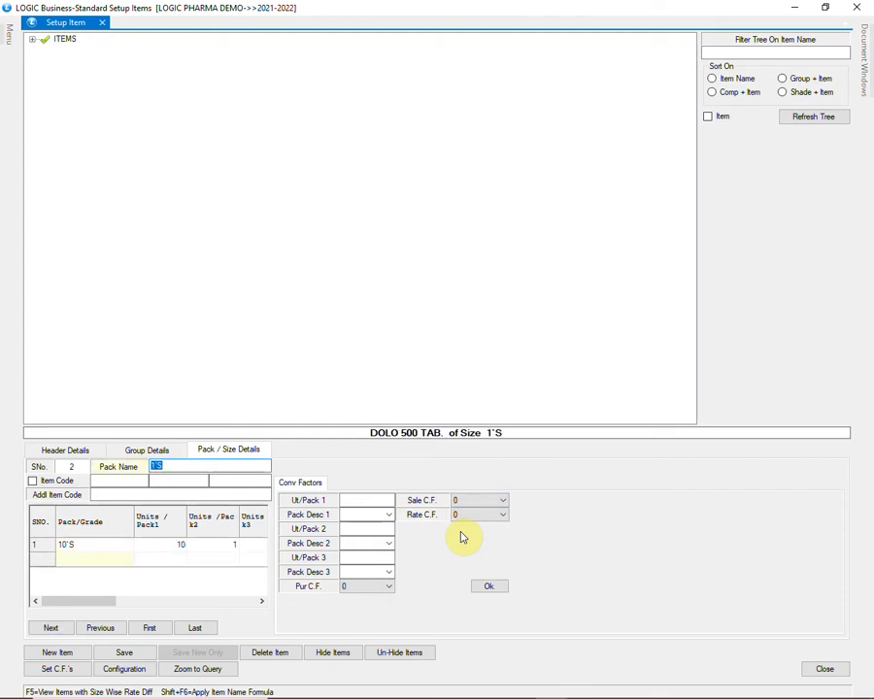
# Step: Choose 15'S as the item's second pack name
pyautogui.write('15')
pyautogui.press('Down')
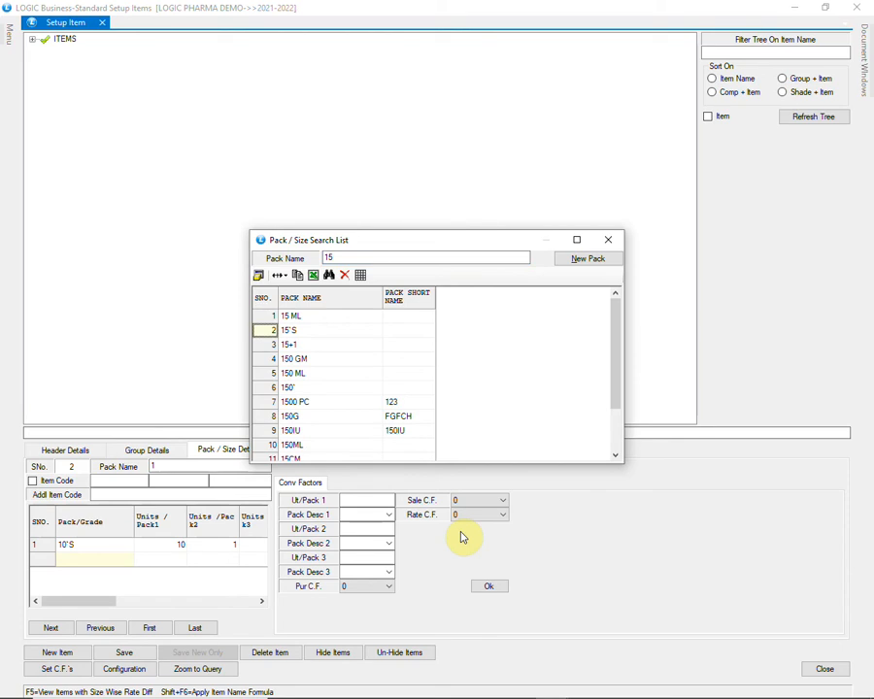
pyautogui.press('Return')
pyautogui.press('Return')
pyautogui.press('Return')
# Step: For the 15'S pack, set Ut/Pack 1 to 15 and Pack Desc 1 to strip
pyautogui.write('15')
pyautogui.press('Return')
pyautogui.write('st')
pyautogui.press('Return')
pyautogui.press('Return')
pyautogui.press('Return')
pyautogui.press('Return')
pyautogui.press('Return')
# Step: Choose the 15'S pack's purchase and sale conversion factors and add the pack to the item's list
pyautogui.press('Down')
pyautogui.press('Return')
pyautogui.press('Down')
pyautogui.press('Return')
pyautogui.press('Return')
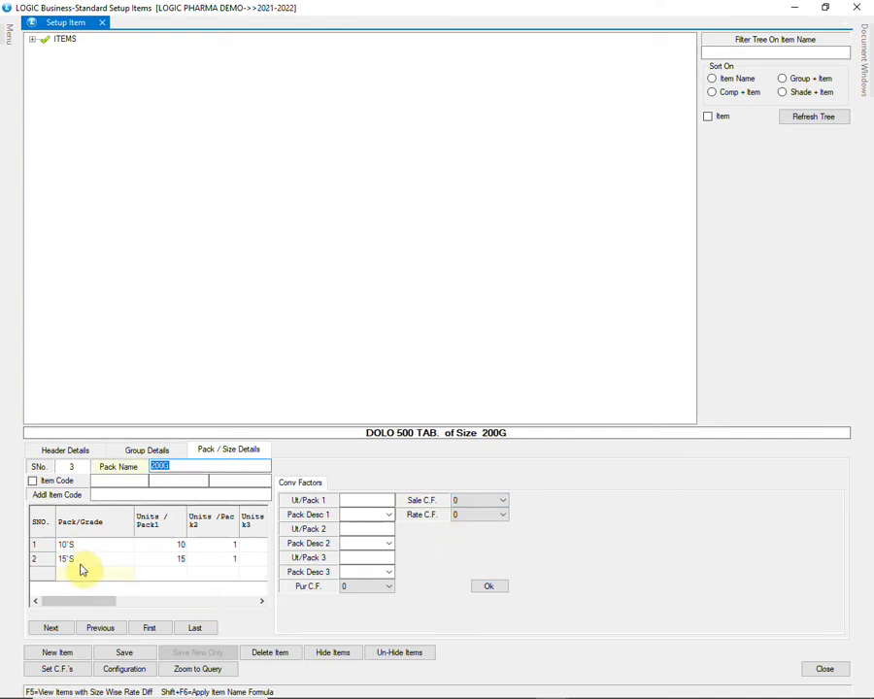
# Step: Save the item DOLO 500 TAB. with its packs and close the item setup
pyautogui.click(131, 656)
pyautogui.click(435, 402)
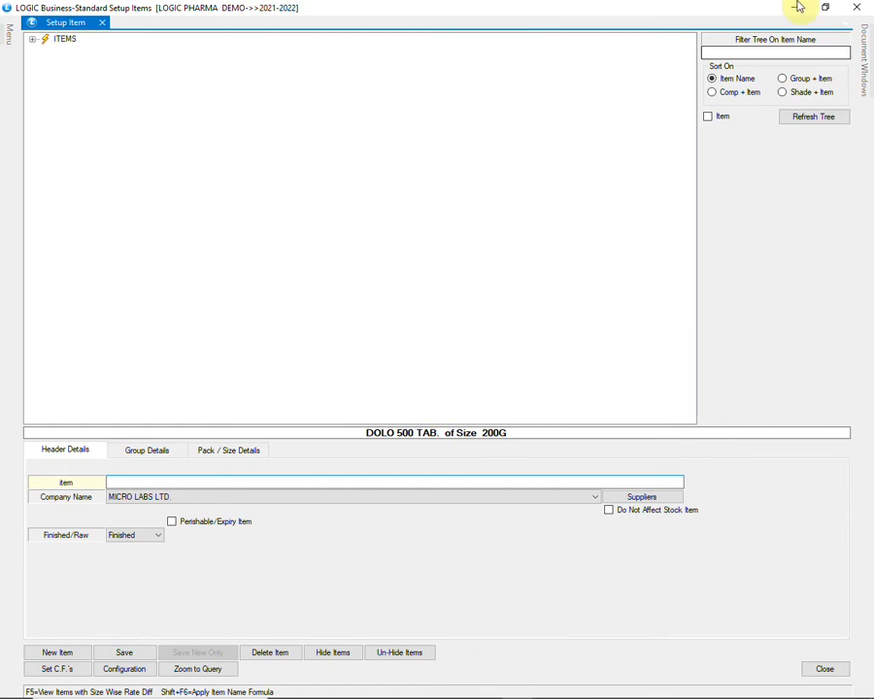
pyautogui.click(857, 7)
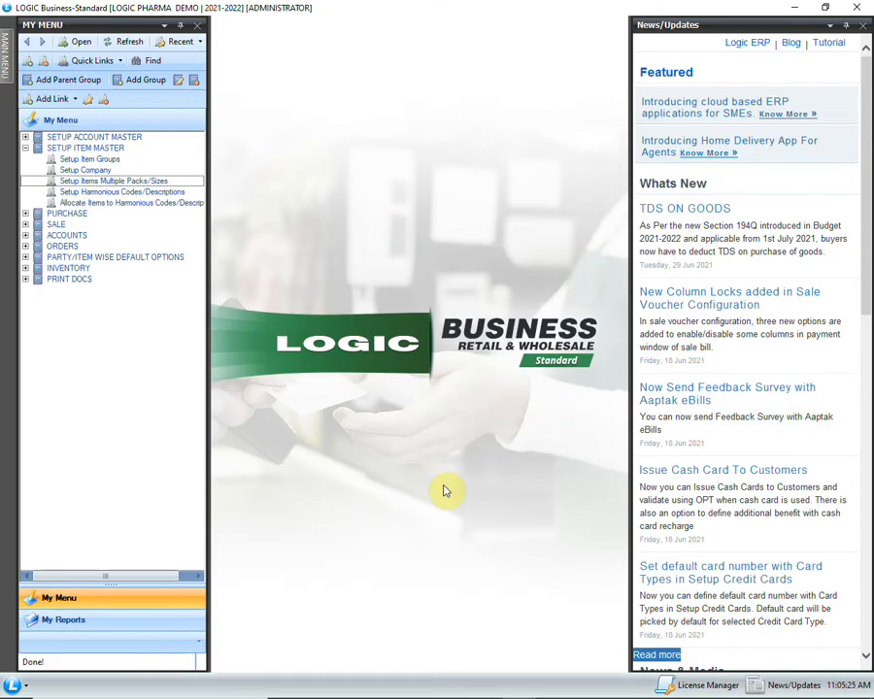
# Step: Open a new Purchase Voucher and choose A.S.PHARMA as its account, accepting the pending challan reminder
pyautogui.click(25, 213)
pyautogui.doubleClick(85, 225)
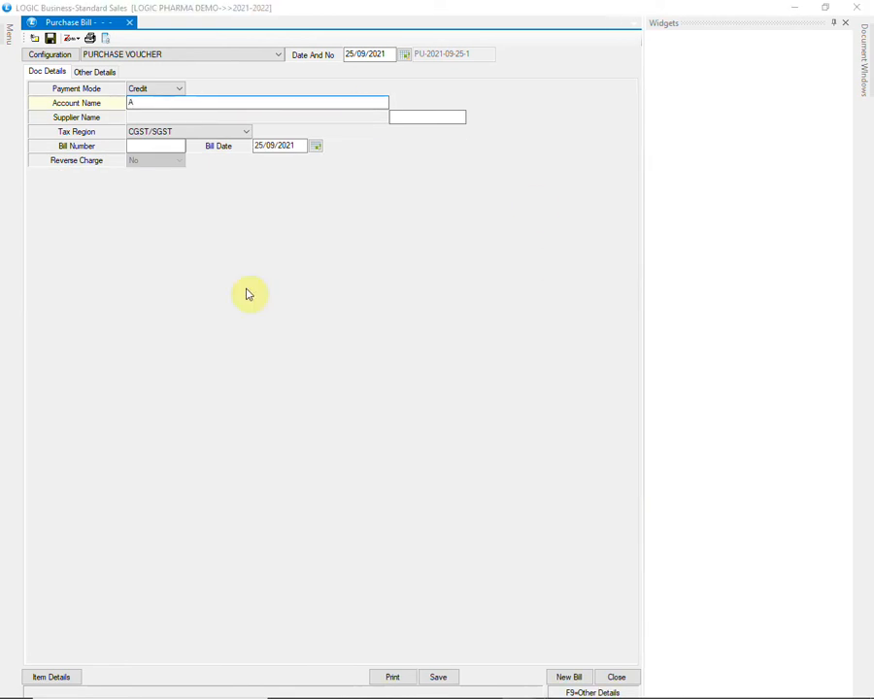
pyautogui.press('Down')
pyautogui.press('Return')
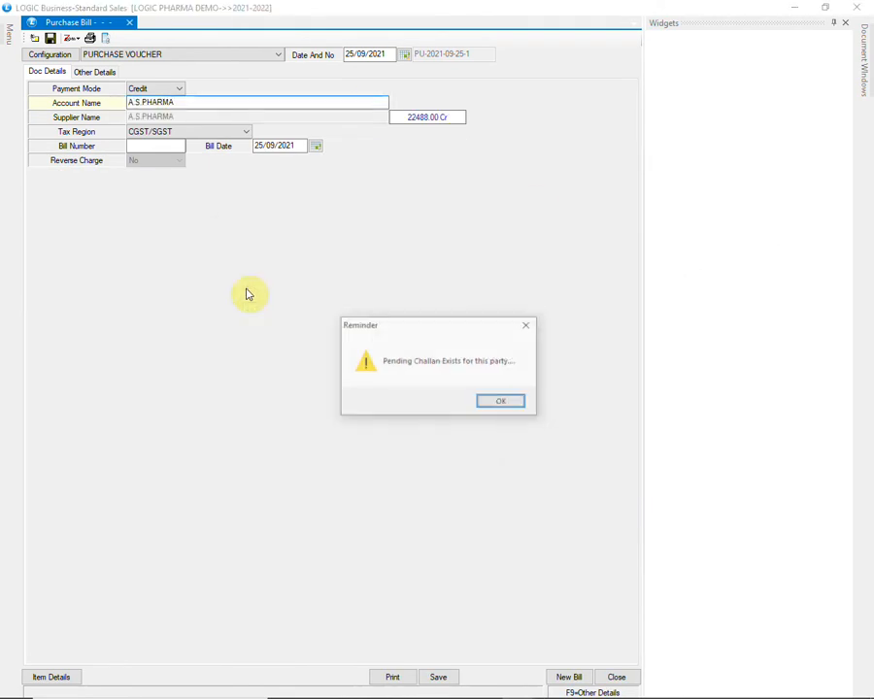
pyautogui.press('Return')
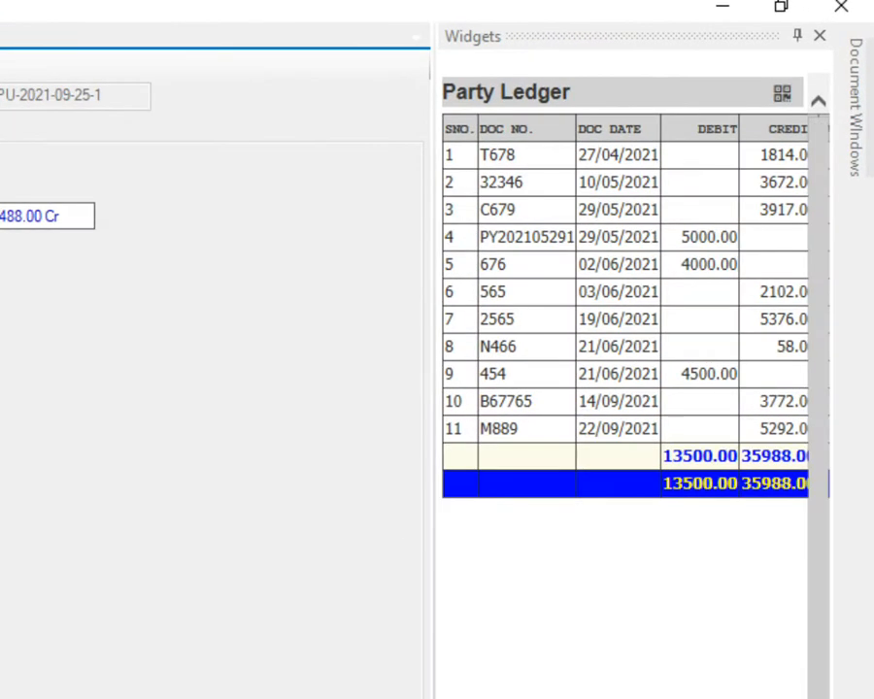
# Step: Keep CGST/SGST as the tax region, set the bill number to 1 and continue to the purchase bill's item details
pyautogui.moveTo(583, 696); pyautogui.dragTo(658, 695)
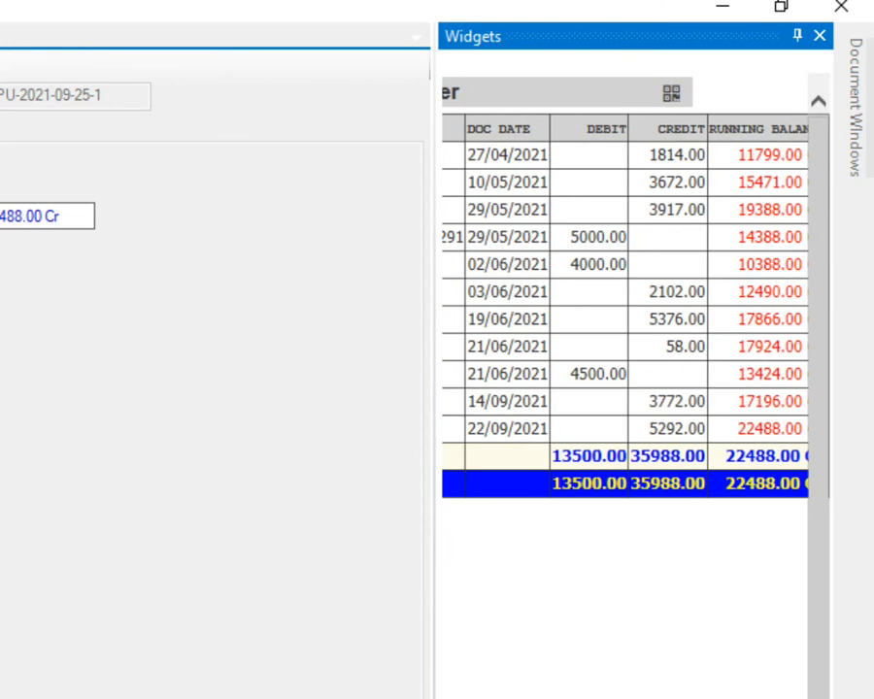
pyautogui.moveTo(722, 685); pyautogui.dragTo(685, 684)
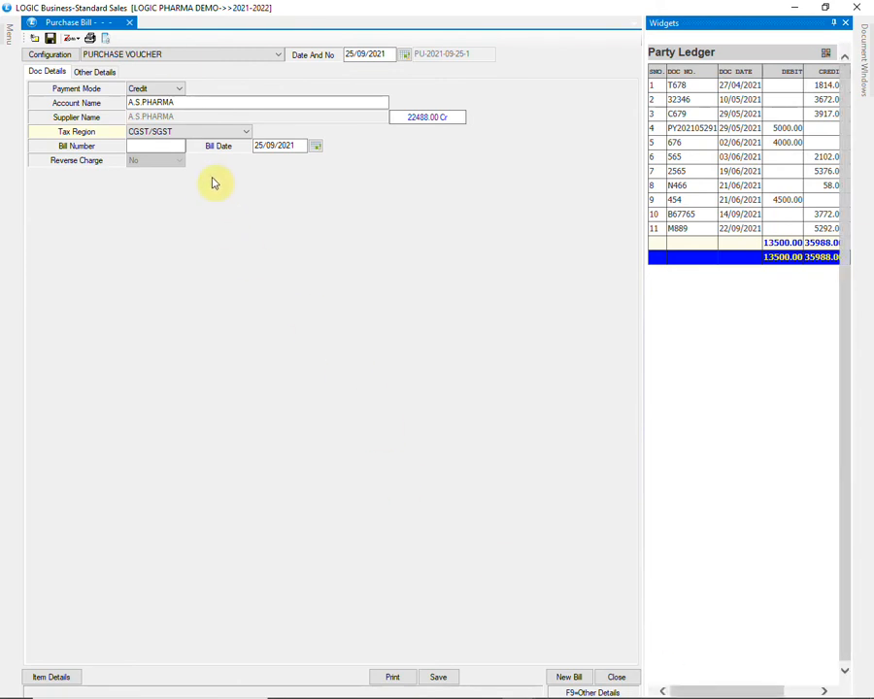
pyautogui.click(212, 133)
pyautogui.press('Return')
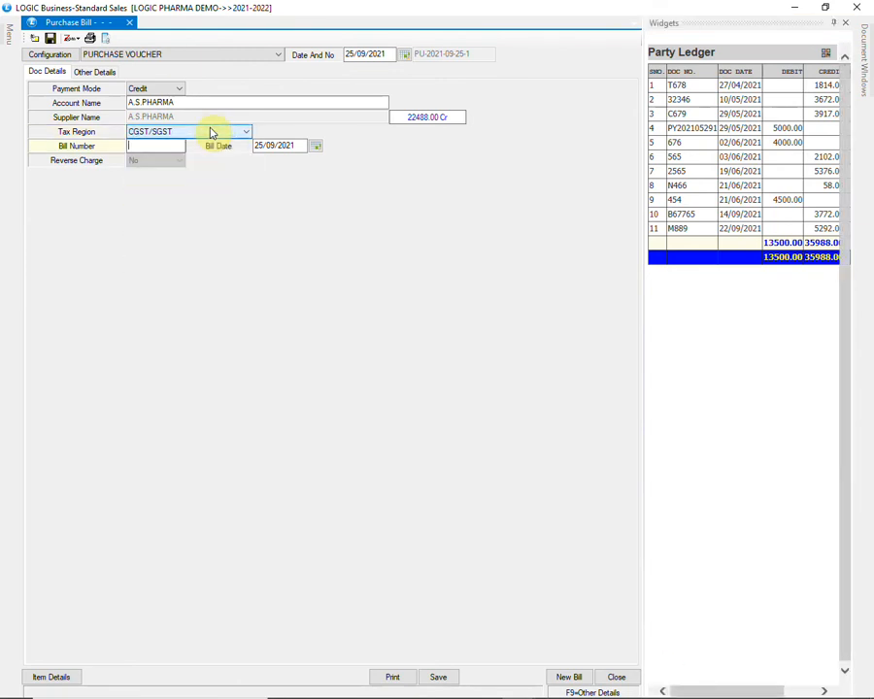
pyautogui.write('1')
pyautogui.press('Return')
pyautogui.press('Return')
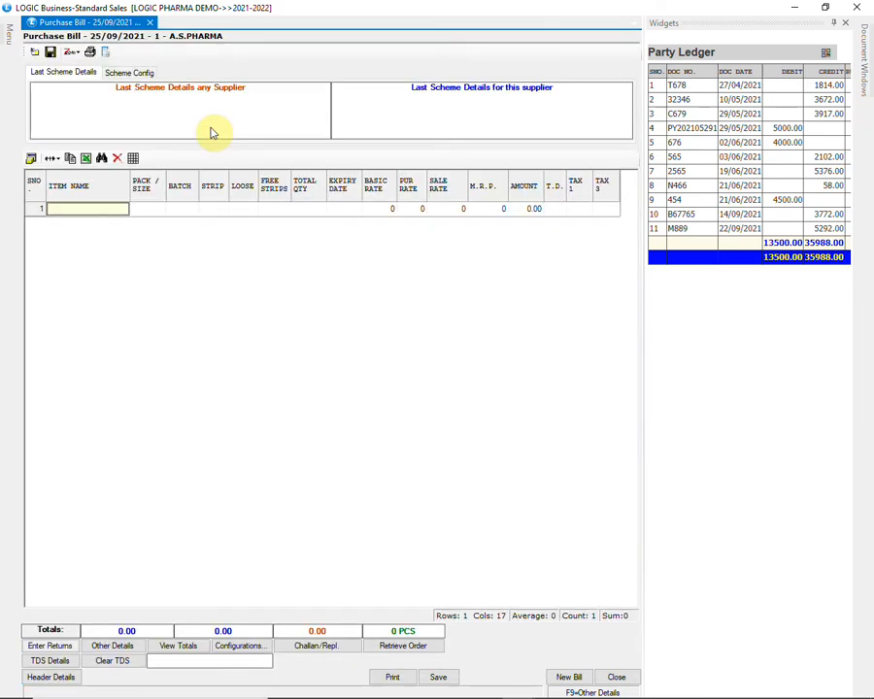
# Step: Search the items for CIPLOX and add CIPLOX-100 TAB in the 10'S pack to the purchase bill's first row
pyautogui.write('CIPLO')
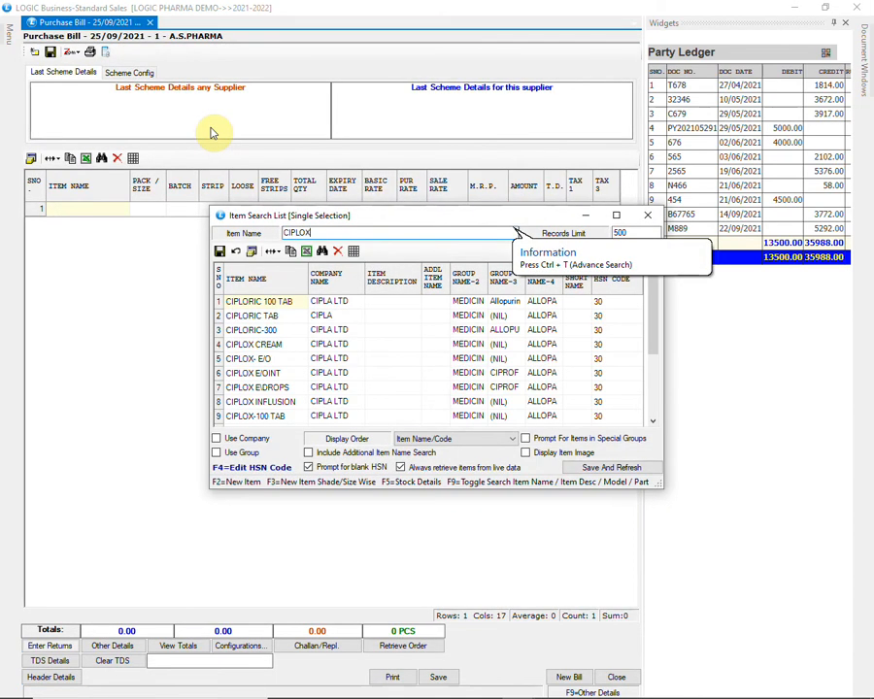
pyautogui.write('X')
pyautogui.press('Down')
pyautogui.press('Down')
pyautogui.press('Down')
pyautogui.press('Down')
pyautogui.press('Down')
pyautogui.press('Return')
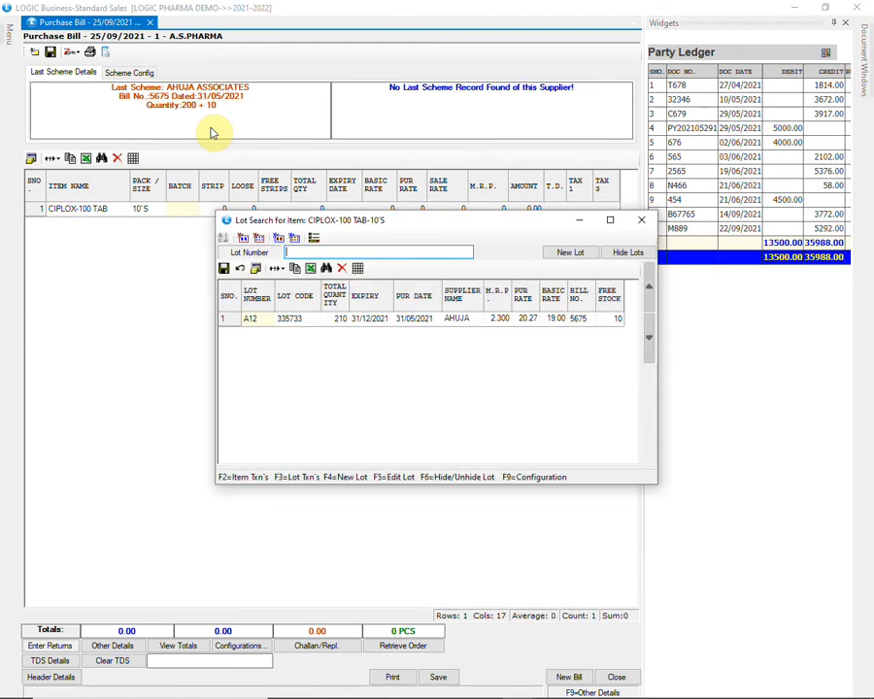
# Step: Enter new batch B34 for CIPLOX-100 TAB with 20 strips and 1 free strip
pyautogui.write('B34')
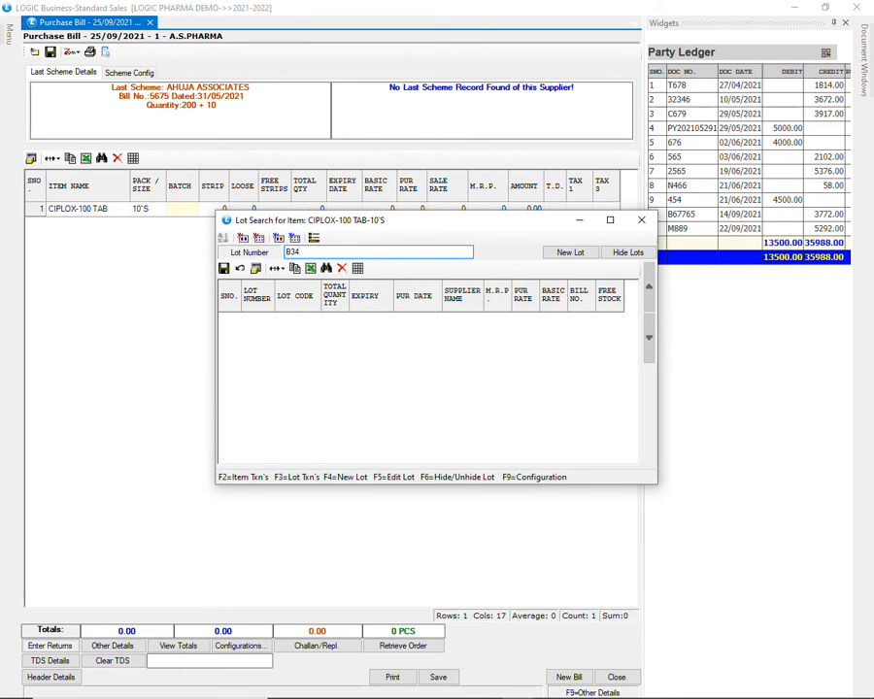
pyautogui.press('Return')
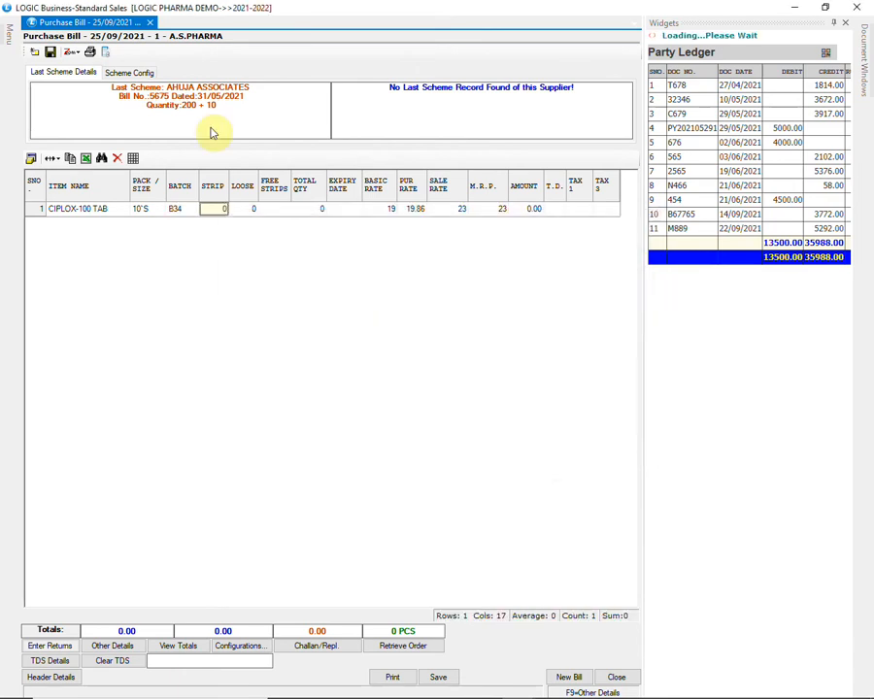
pyautogui.write('20')
pyautogui.press('Return')
pyautogui.press('Return')
pyautogui.write('1')
pyautogui.press('Return')
pyautogui.press('Return')
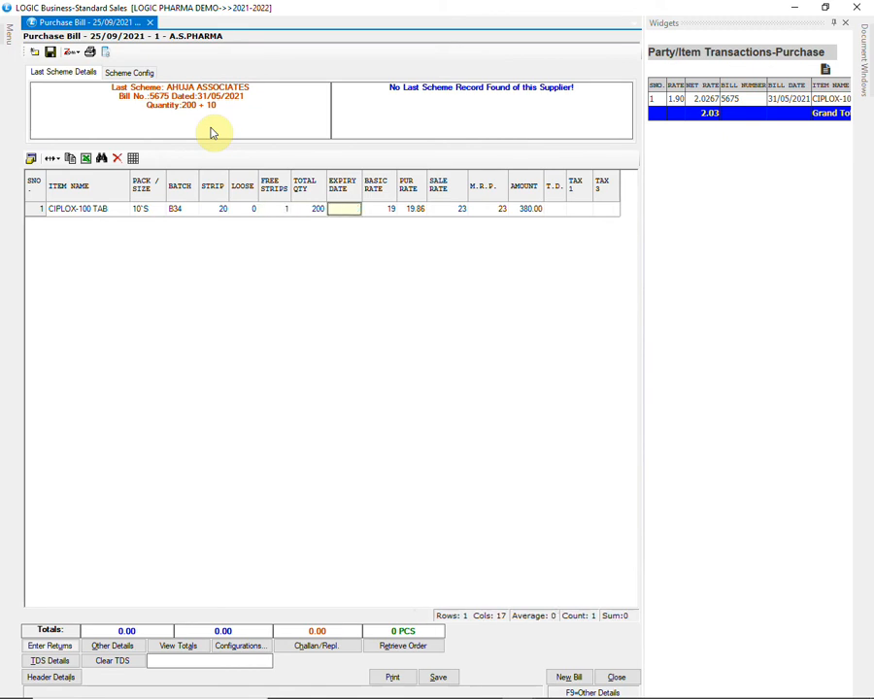
# Step: Set the CIPLOX-100 TAB row's expiry date to 12/24 and its T.D. to 2, and widen the Expiry Date column
pyautogui.write('12/24')
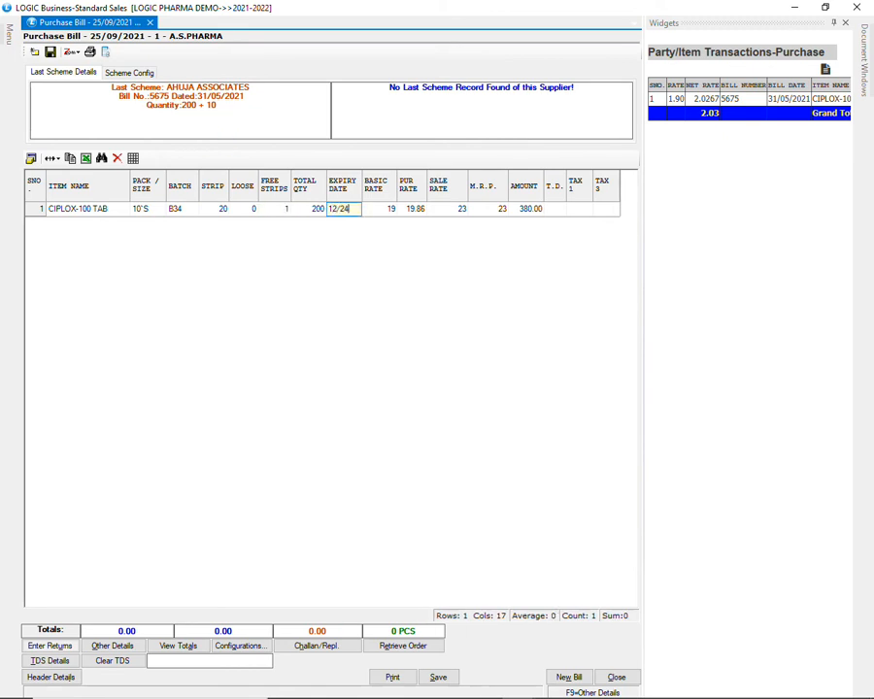
pyautogui.press('Return')
pyautogui.press('Return')
pyautogui.press('Return')
pyautogui.press('Return')
pyautogui.press('Return')
pyautogui.press('Return')
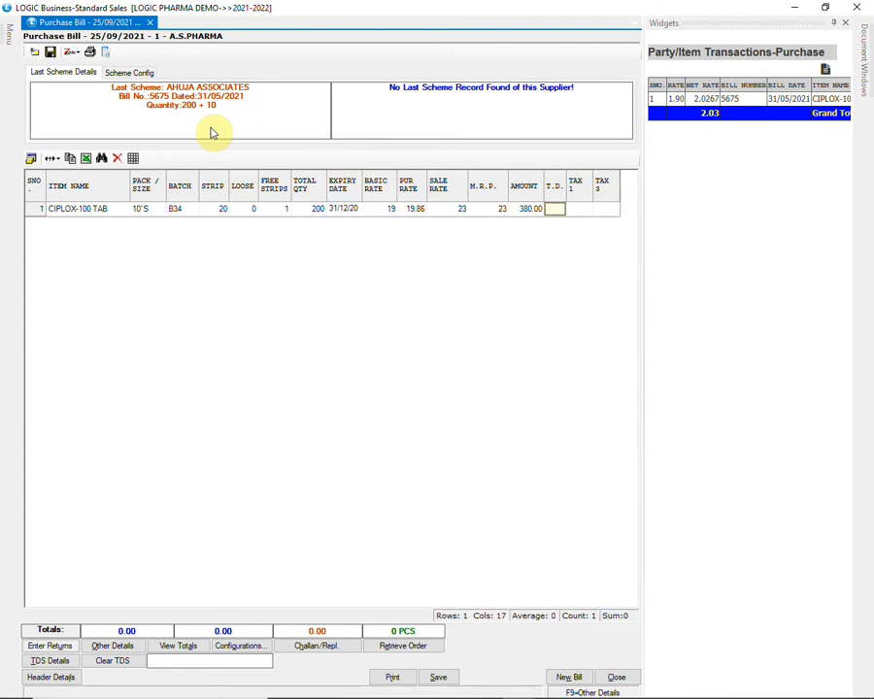
pyautogui.write('2')
pyautogui.press('Return')
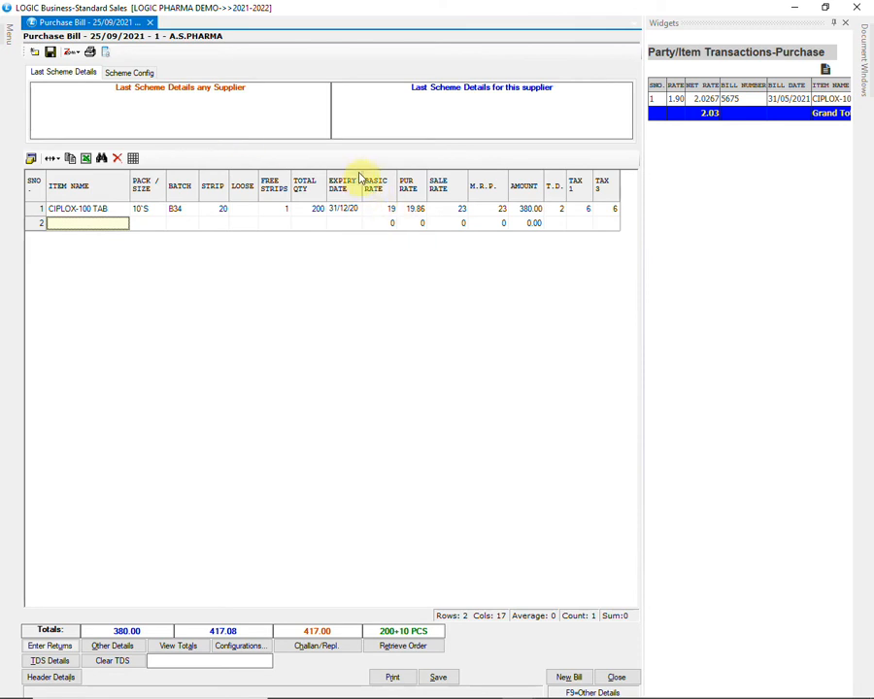
pyautogui.moveTo(362, 177); pyautogui.dragTo(372, 177)
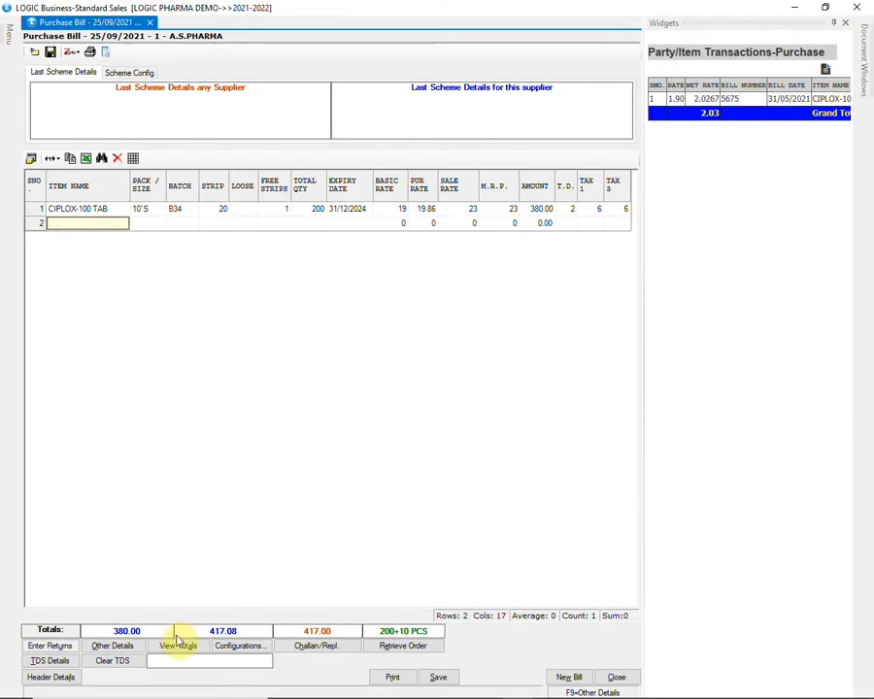
# Step: Review the purchase bill's totals and its account-wise break up, then close both views
pyautogui.click(179, 645)
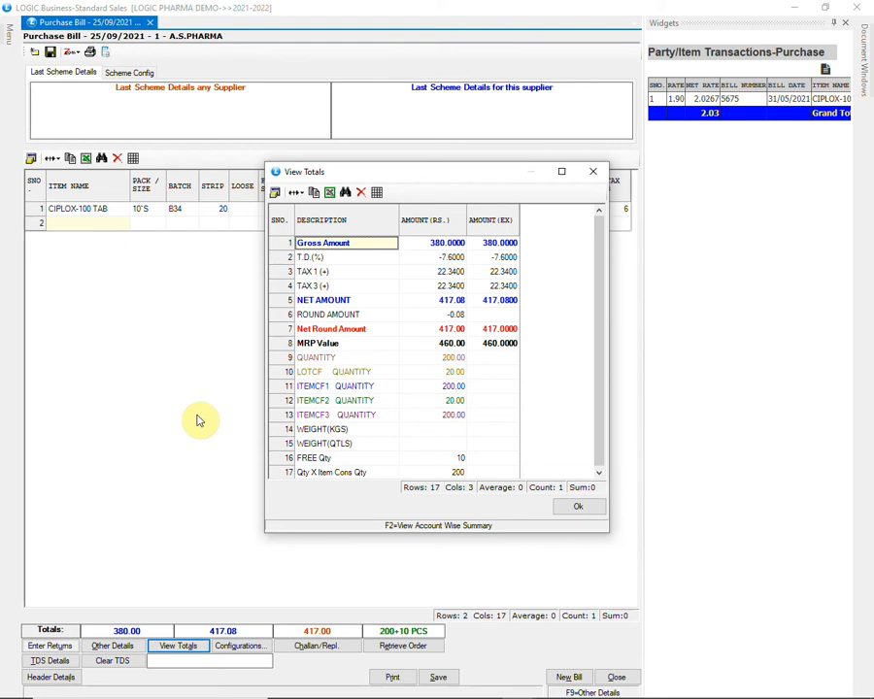
pyautogui.press('F2')
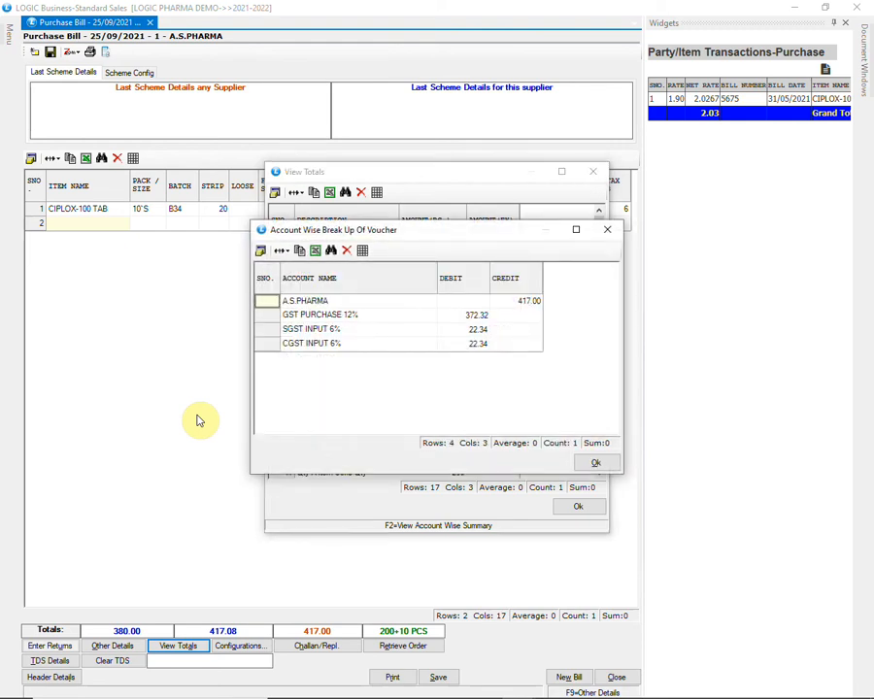
pyautogui.click(590, 464)
pyautogui.click(578, 509)
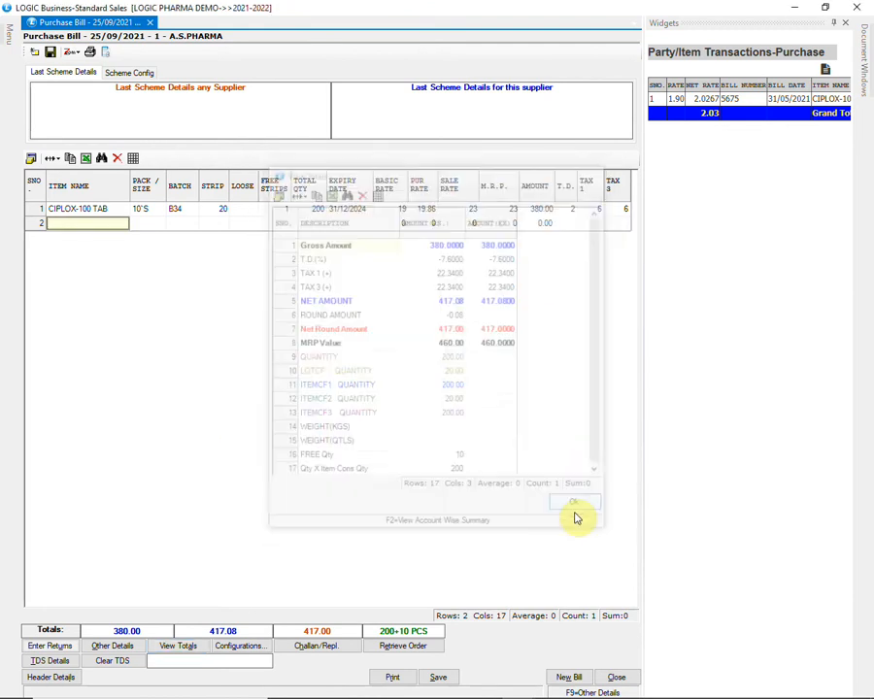
# Step: Save the purchase voucher
pyautogui.click(440, 677)
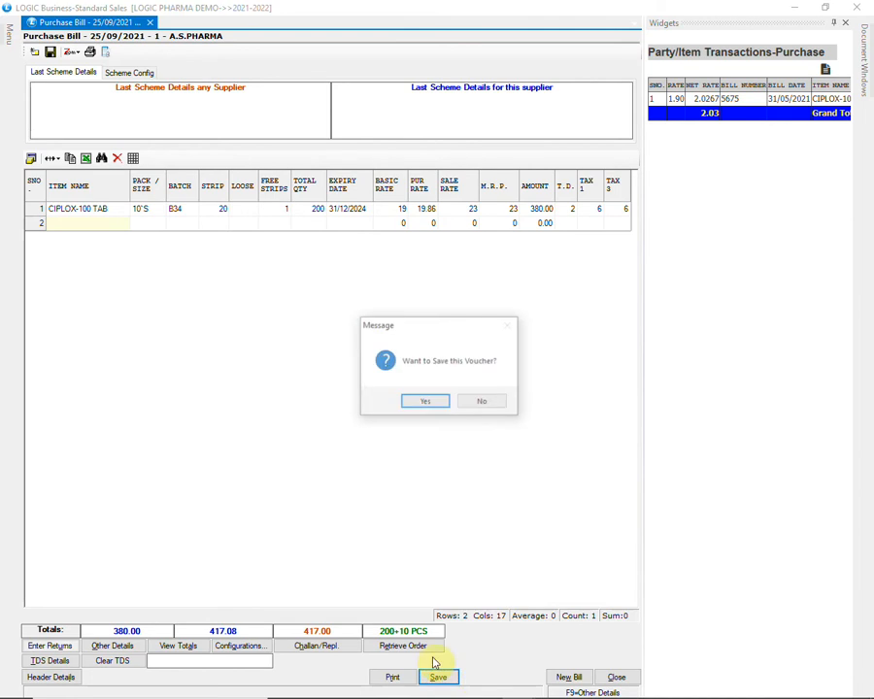
pyautogui.click(438, 402)
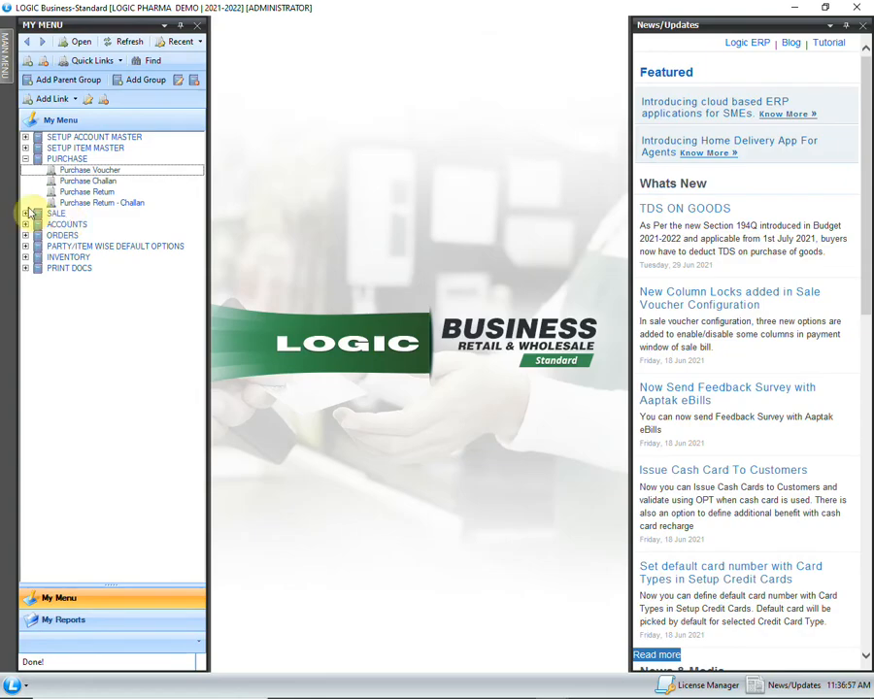
# Step: Open a new Sale Bill - Touch Screen from the SALE group
pyautogui.click(27, 213)
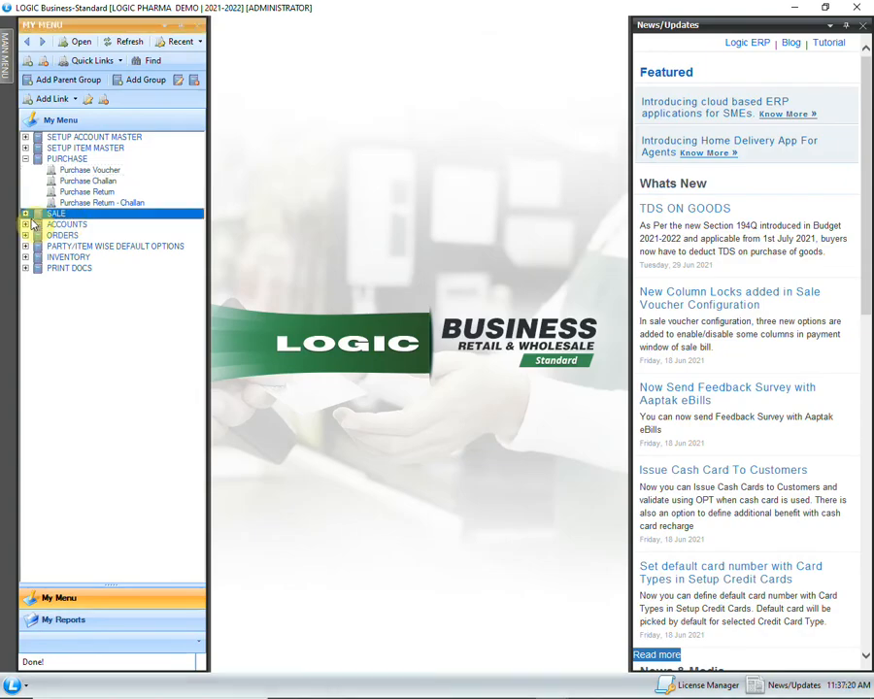
pyautogui.click(25, 214)
pyautogui.click(99, 268)
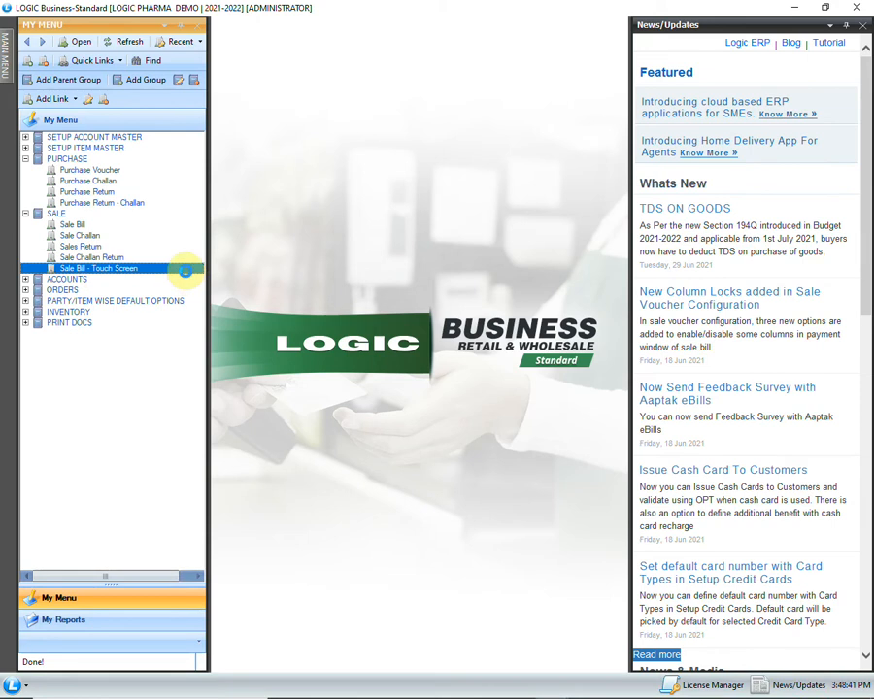
pyautogui.doubleClick(184, 270)
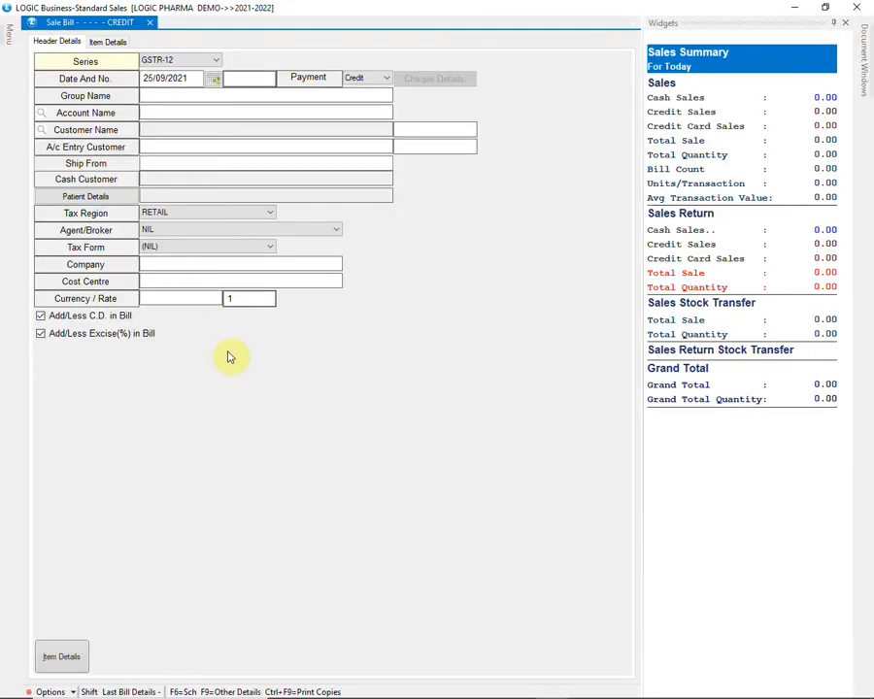
# Step: Set up the sale bill as a Cash payment with account CASH IN HAND and customer CASH CUSTOMER
pyautogui.click(329, 119)
pyautogui.press('Return')
pyautogui.press('Return')
# Step: Create a new patient record from the bill's patient details, entering only the patient's name, and save it
pyautogui.press('Return')
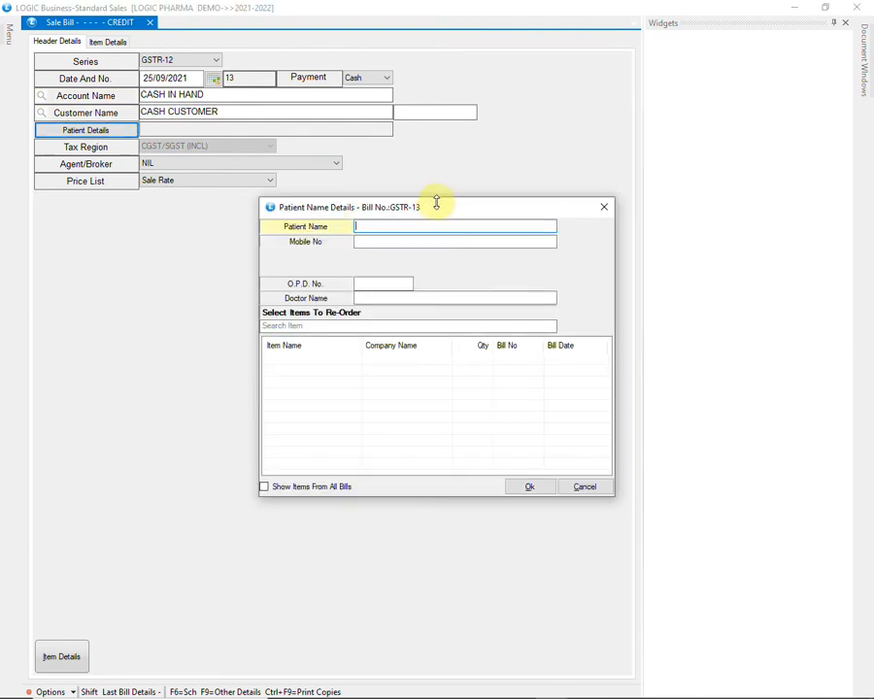
pyautogui.write('PAUL')
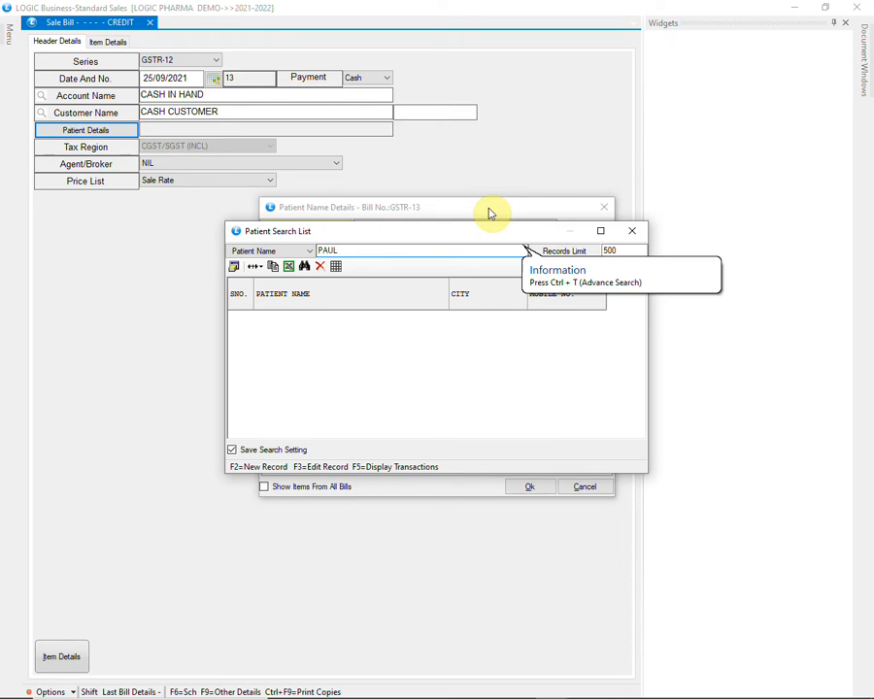
pyautogui.press('F2')
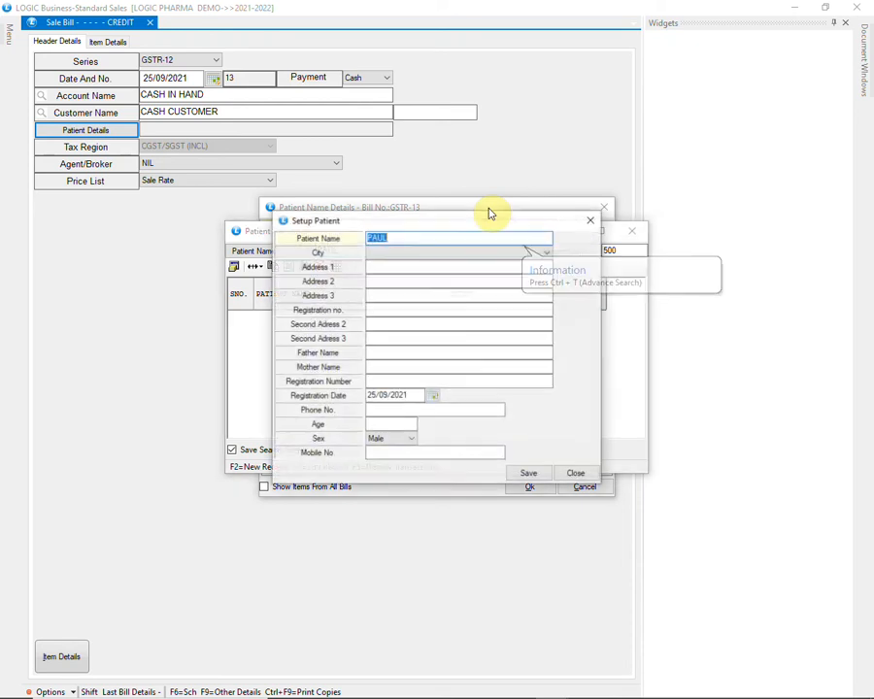
pyautogui.press('Return')
pyautogui.press('Return')
pyautogui.press('Return')
pyautogui.press('Return')
pyautogui.press('Return')
pyautogui.press('Return')
pyautogui.press('Return')
pyautogui.press('Return')
pyautogui.press('Return')
pyautogui.press('Return')
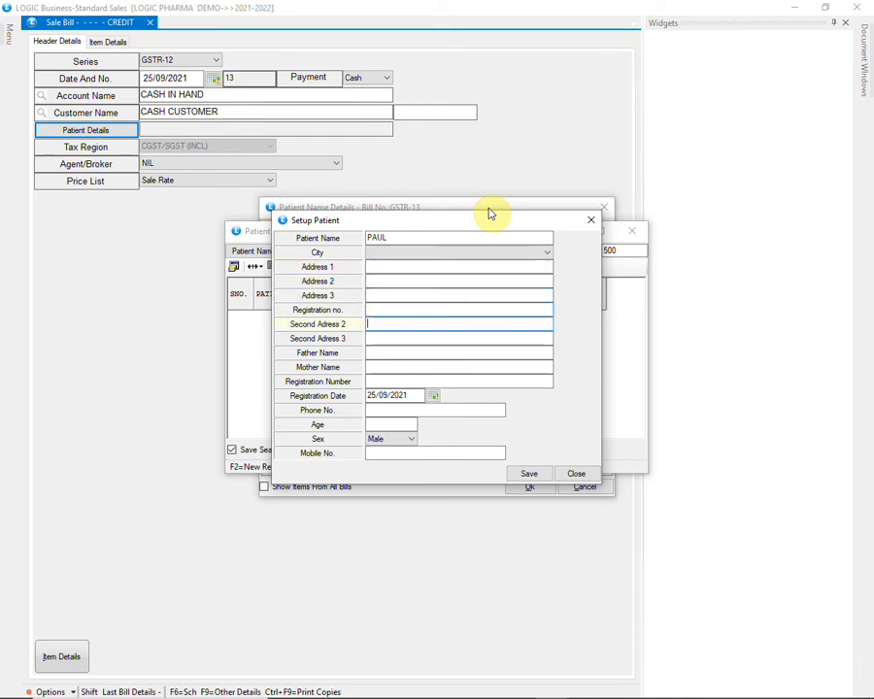
pyautogui.press('Return')
pyautogui.press('Return')
pyautogui.press('Return')
pyautogui.press('Return')
pyautogui.press('Return')
pyautogui.press('Return')
pyautogui.press('Return')
pyautogui.press('Return')
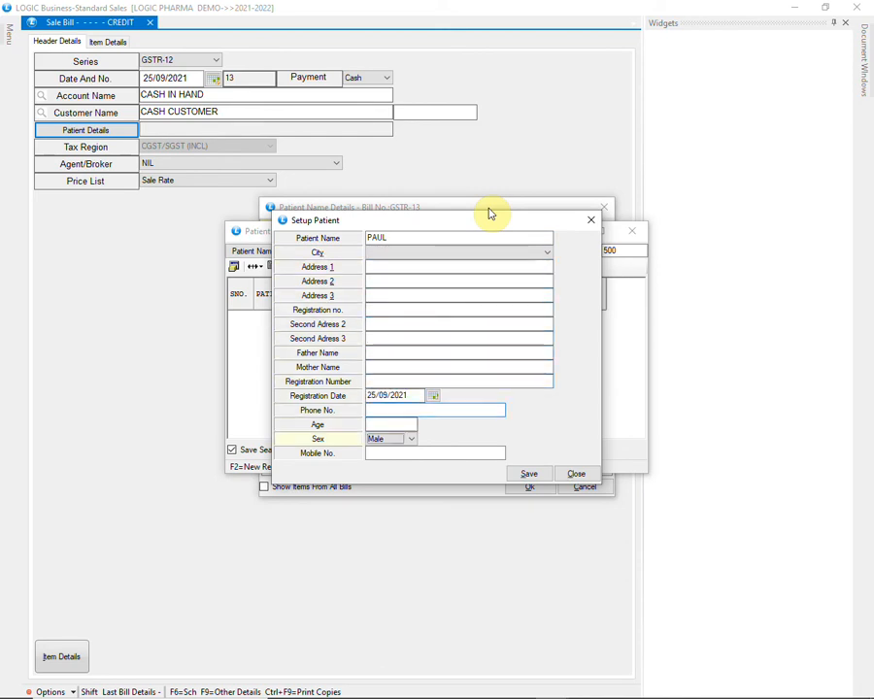
pyautogui.press('Return')
pyautogui.press('Return')
# Step: Create a doctor record with only the prescribing doctor's name and save it for the patient details
pyautogui.write('DR. KAPOO')
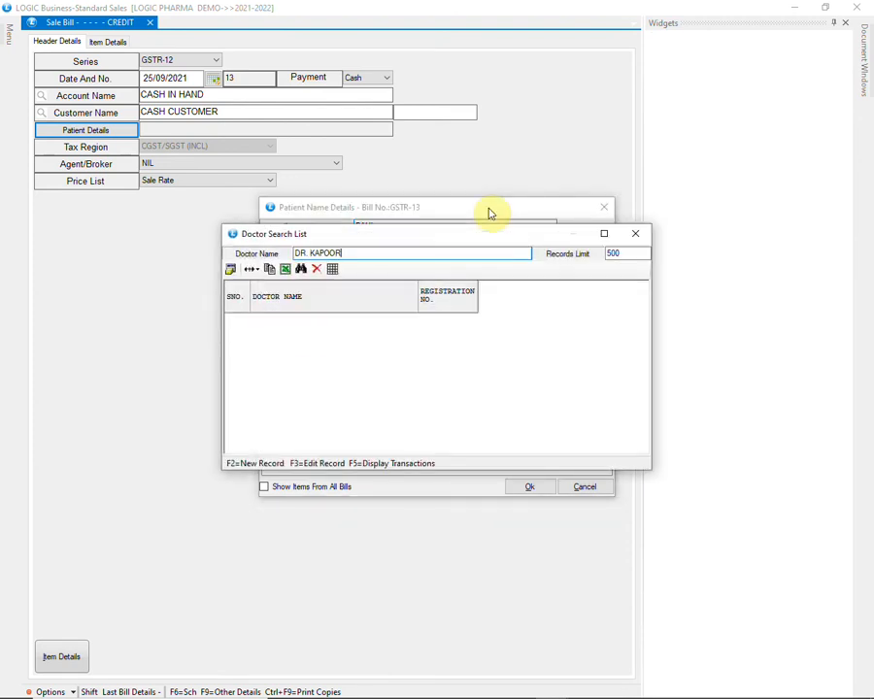
pyautogui.write('R')
pyautogui.press('F2')
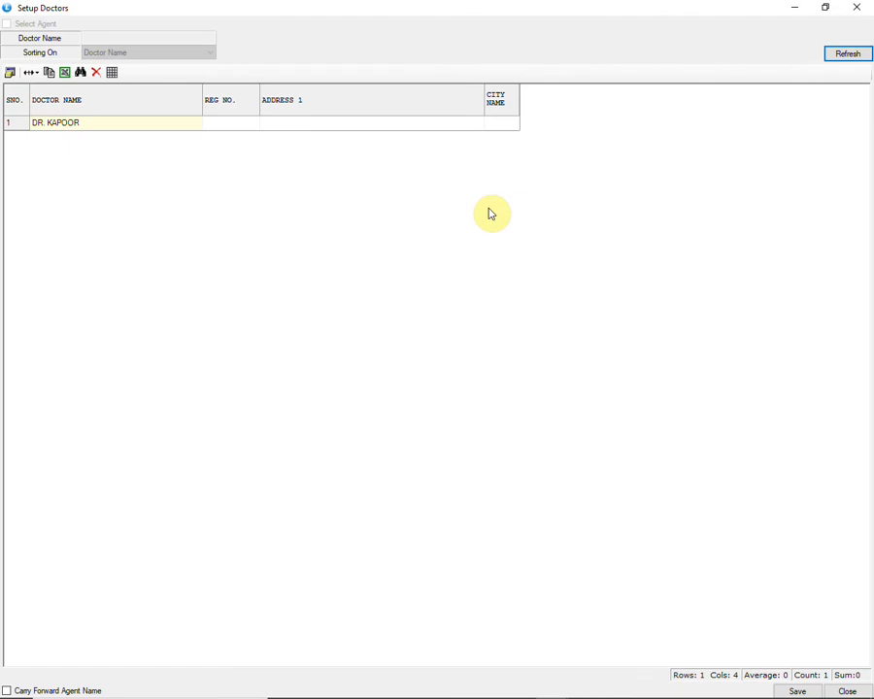
pyautogui.click(163, 122)
pyautogui.press('Return')
pyautogui.press('Return')
pyautogui.press('Return')
pyautogui.press('Return')
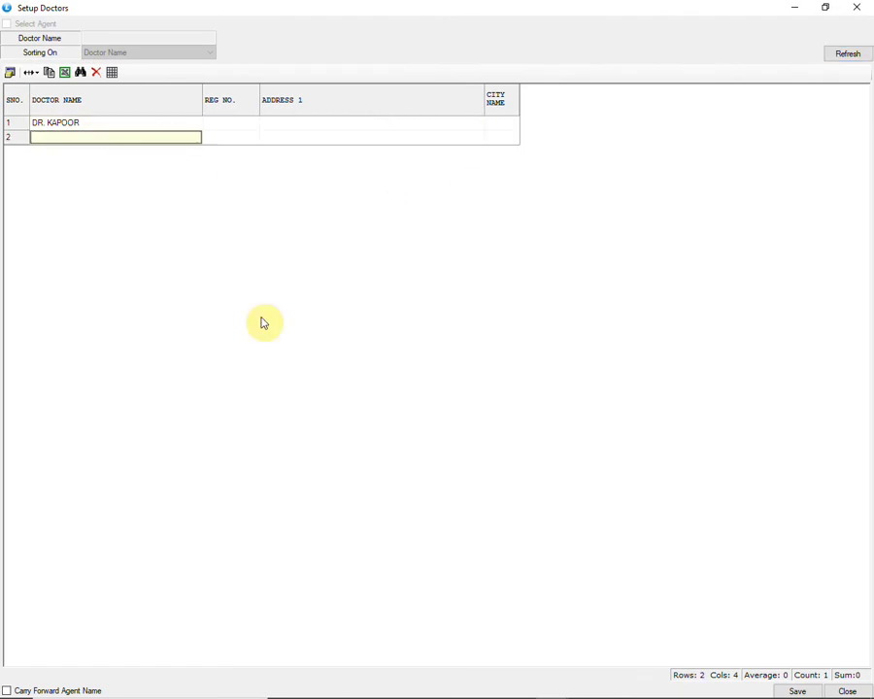
pyautogui.click(796, 691)
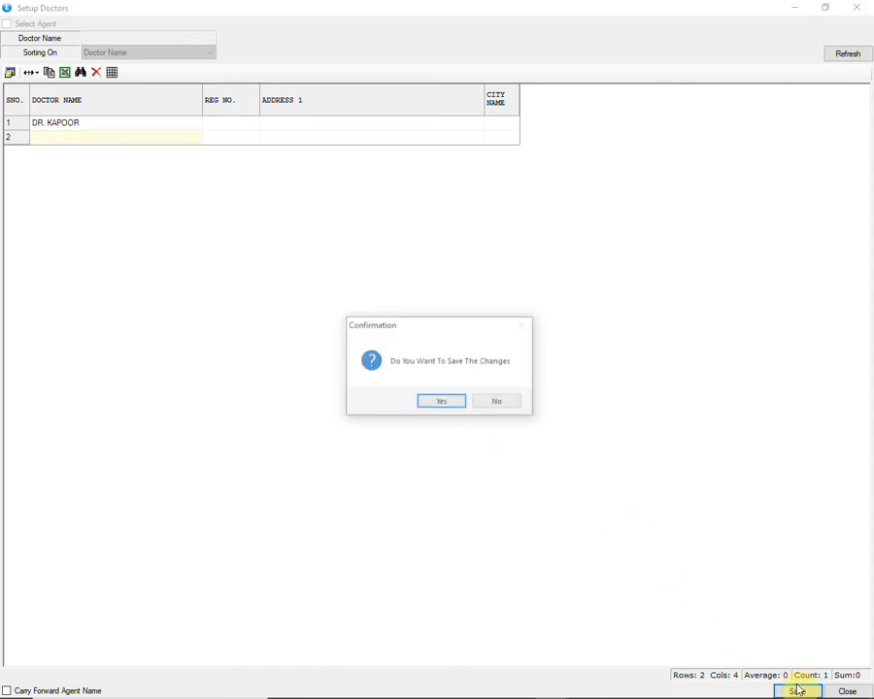
pyautogui.click(456, 406)
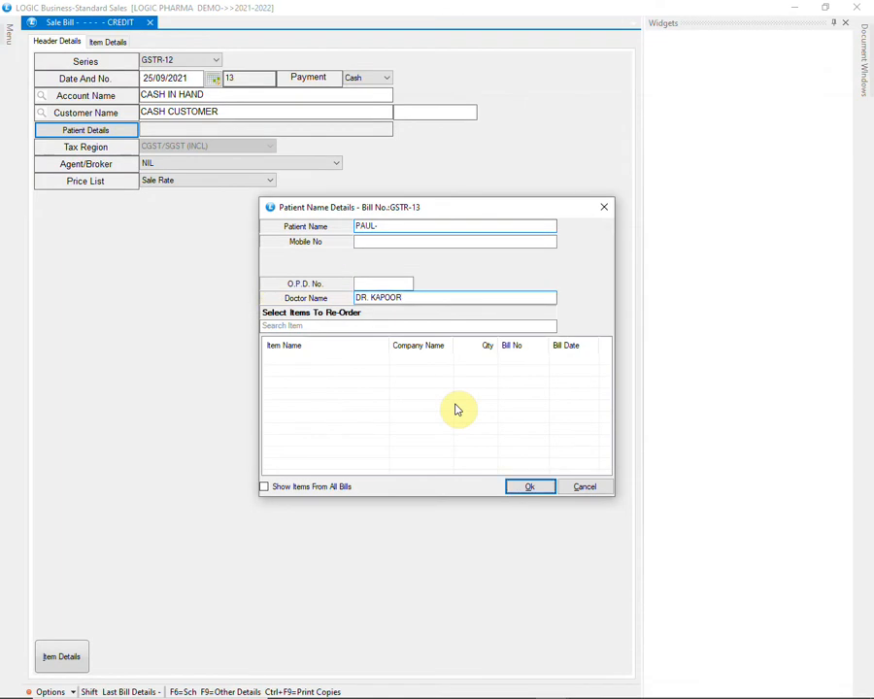
# Step: Accept the patient details and continue past the remaining header fields of the sale bill
pyautogui.press('Return')
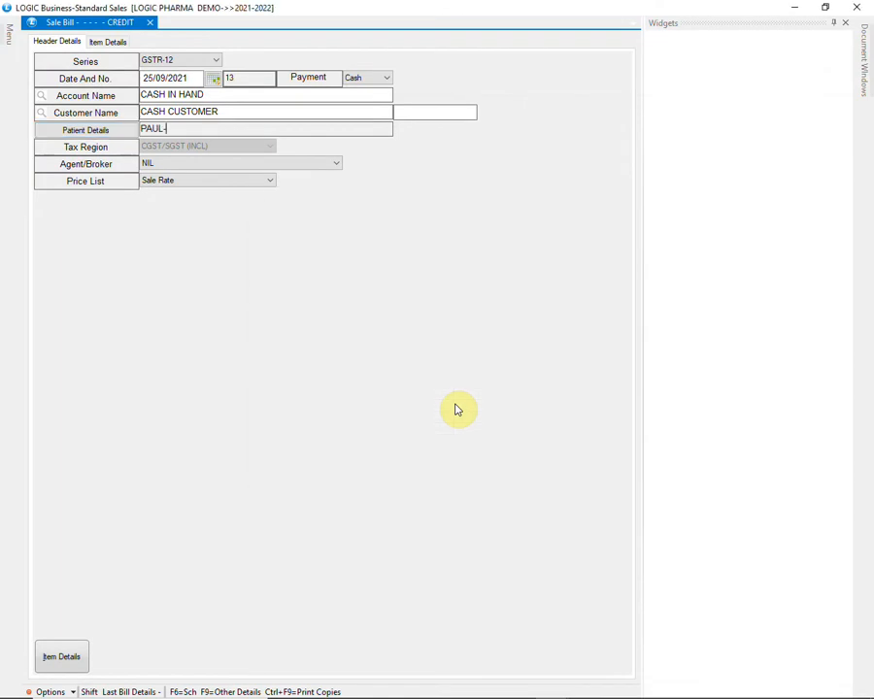
pyautogui.press('Return')
pyautogui.press('Return')
pyautogui.press('Return')
pyautogui.press('Return')
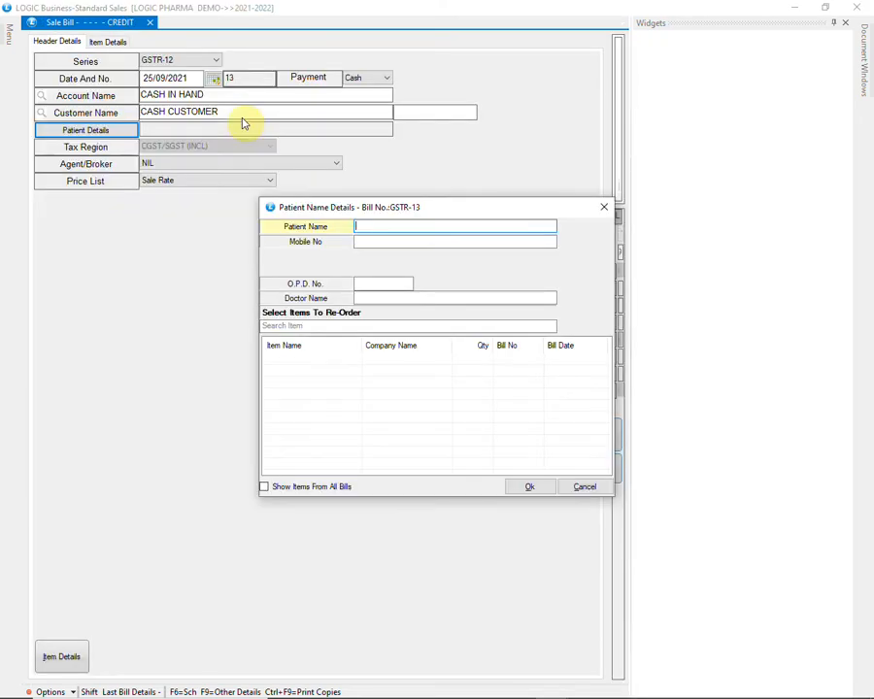
# Step: Fill in the patient's name and the doctor's name in the bill's patient details, leaving the O.P.D. number blank
pyautogui.write('PAUL')
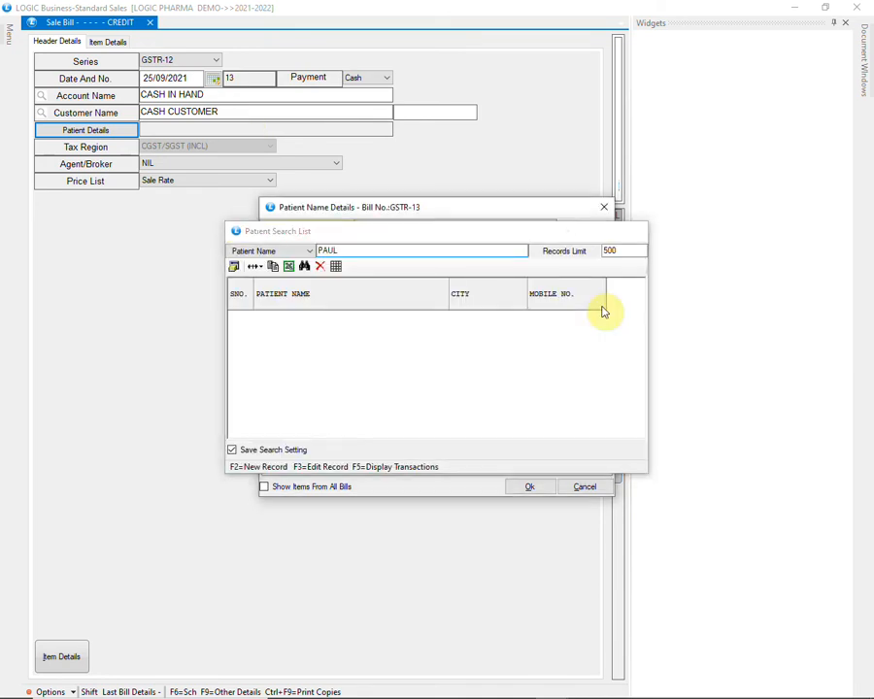
pyautogui.press('Return')
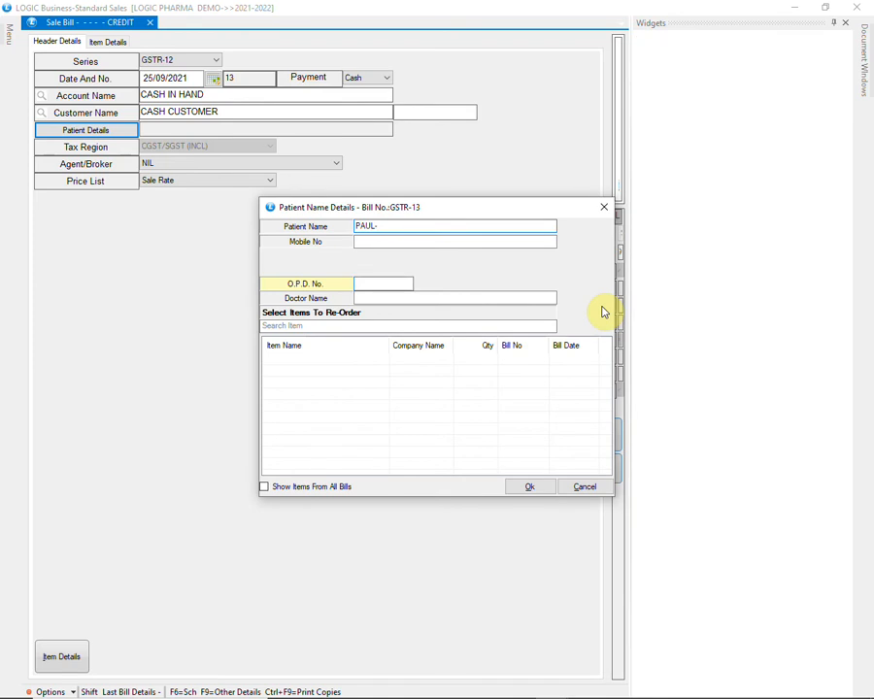
pyautogui.press('Return')
pyautogui.write('DR')
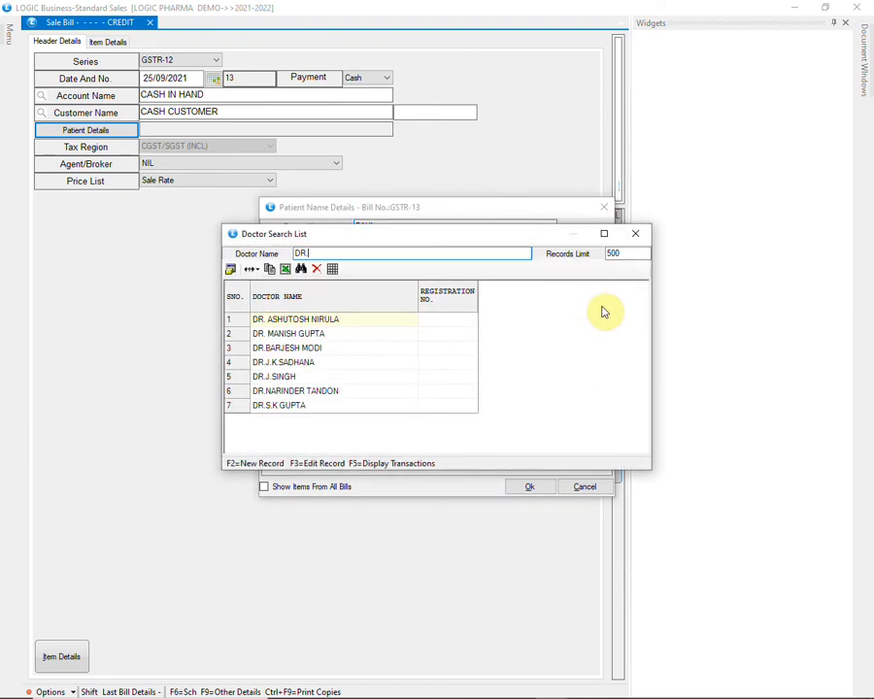
pyautogui.write('. ')
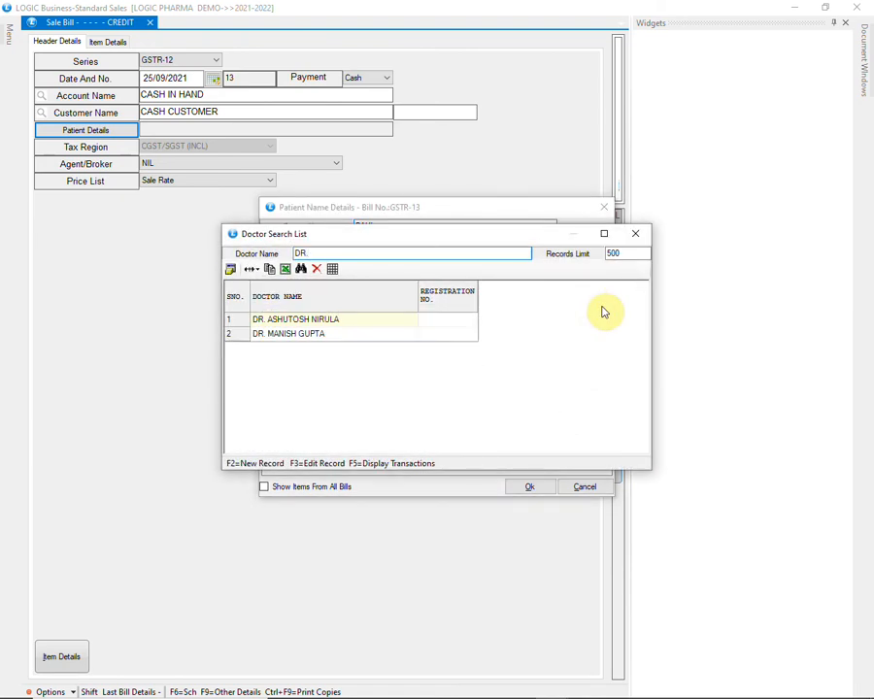
pyautogui.write('KAPOOR')
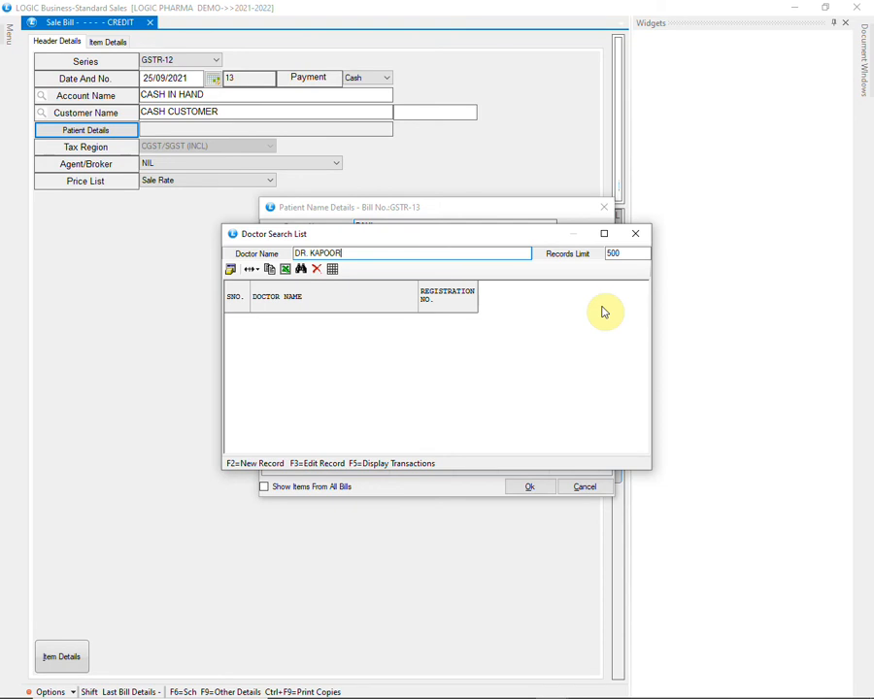
pyautogui.press('Return')
pyautogui.press('Return')
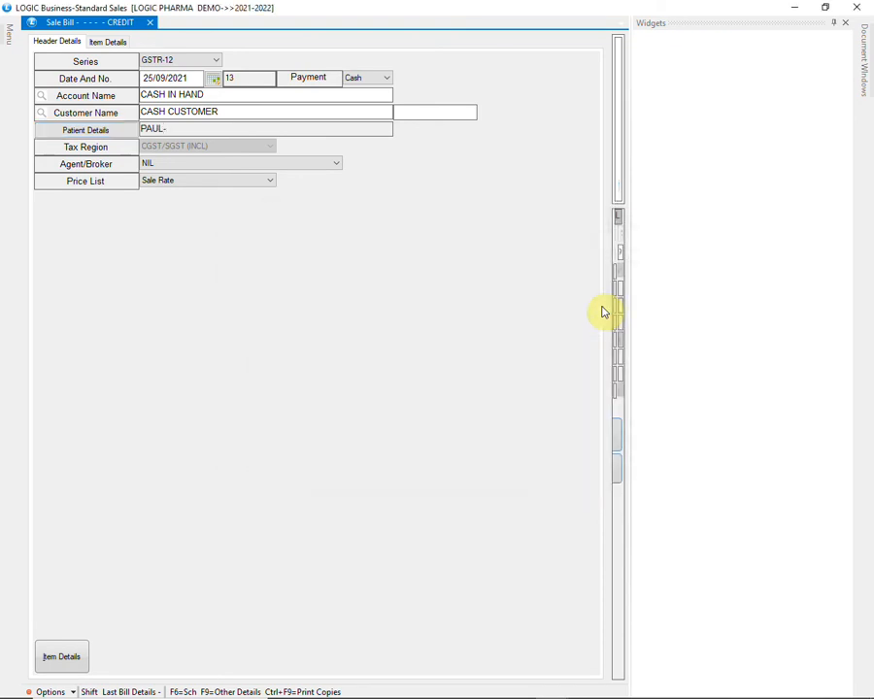
# Step: Keep agent NIL and the Sale Rate price list, and proceed to the bill's item details
pyautogui.press('Return')
pyautogui.press('Return')
pyautogui.press('Return')
pyautogui.press('Return')
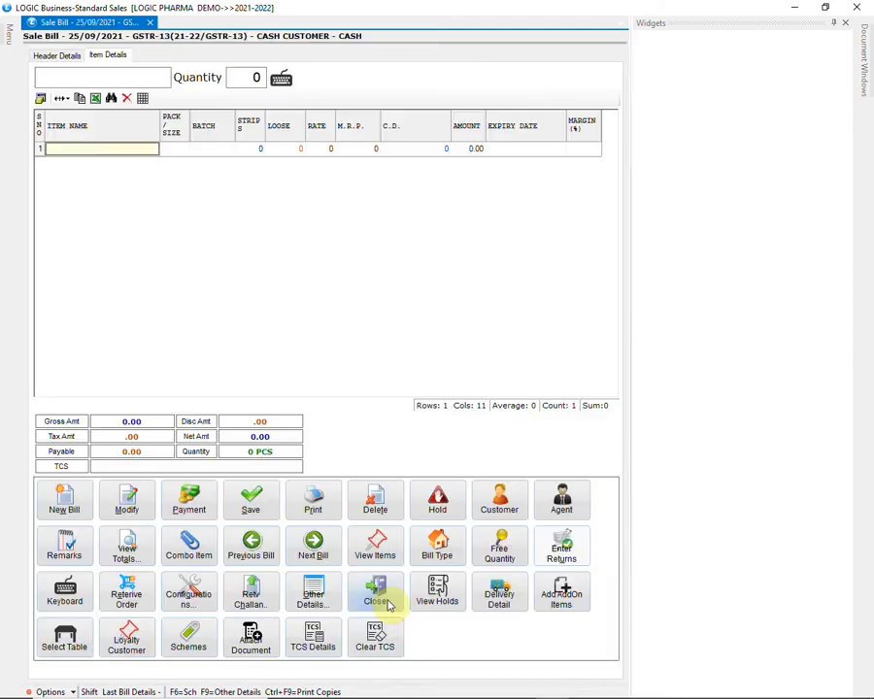
# Step: Search the items for CIPLOX and add CIPLOX-100 TAB to the first line of the bill
pyautogui.write('CIPLOX')
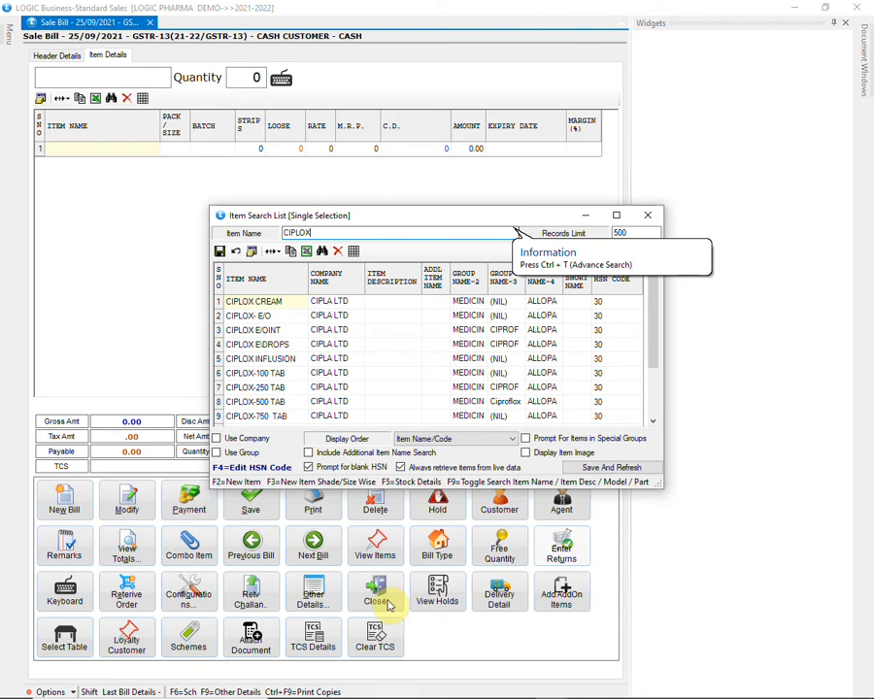
pyautogui.press('Down')
pyautogui.press('Down')
pyautogui.press('Down')
pyautogui.press('Down')
pyautogui.press('Down')
pyautogui.press('Return')
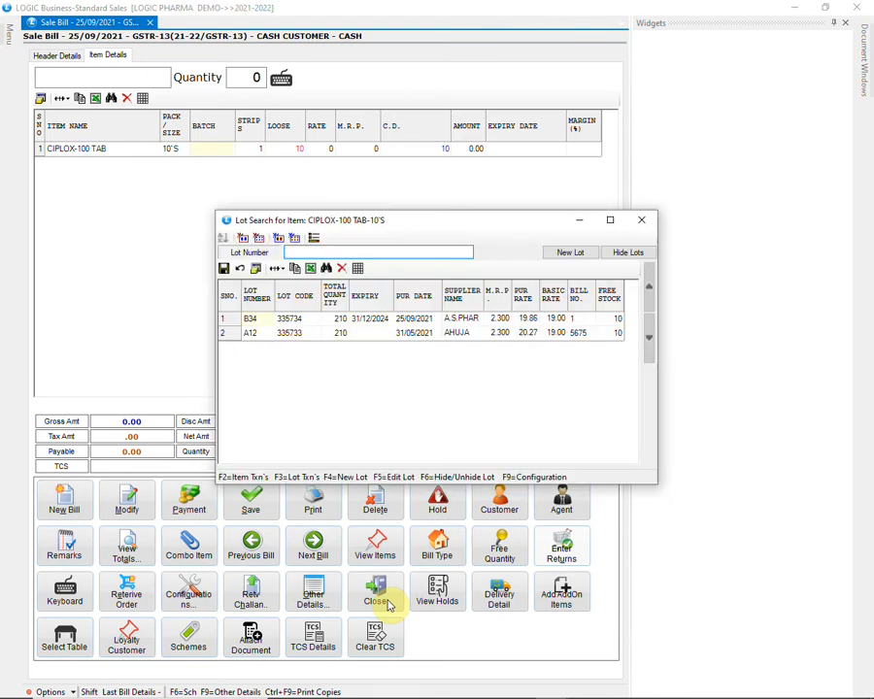
# Step: Assign lot A12 to the CIPLOX-100 TAB line and complete it with 1 strip at the default rate and discount
pyautogui.press('Down')
pyautogui.press('Down')
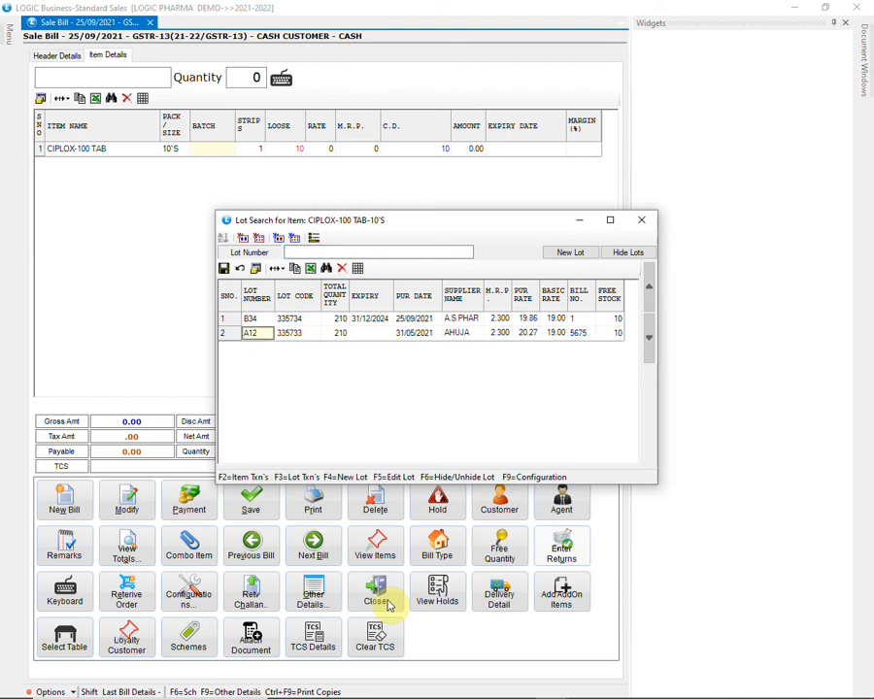
pyautogui.press('Return')
pyautogui.press('Return')
pyautogui.press('Return')
pyautogui.press('Return')
pyautogui.press('Return')
pyautogui.press('Return')
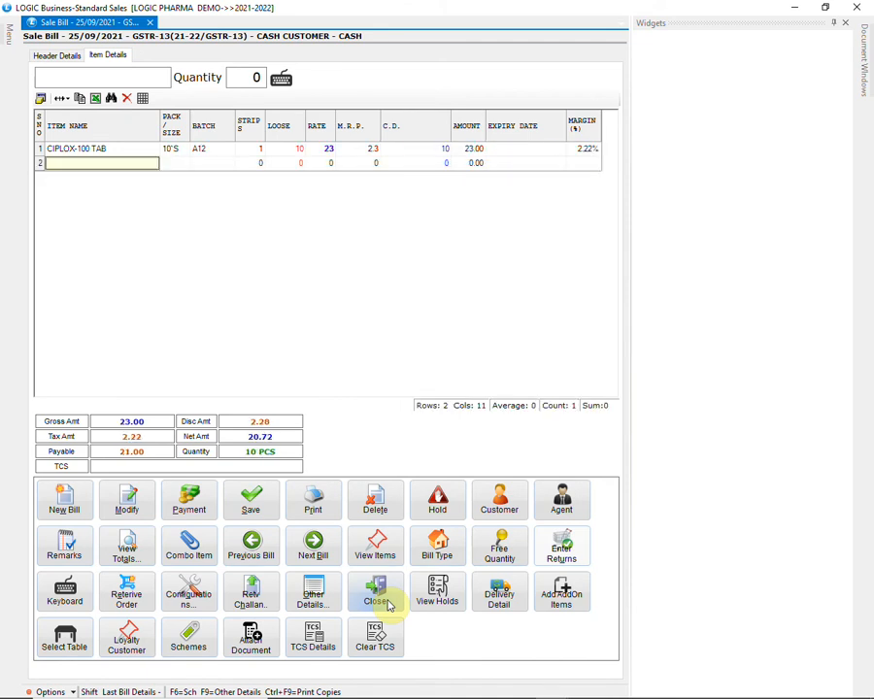
# Step: Pay the bill's full balance in cash and print the bill
pyautogui.click(183, 504)
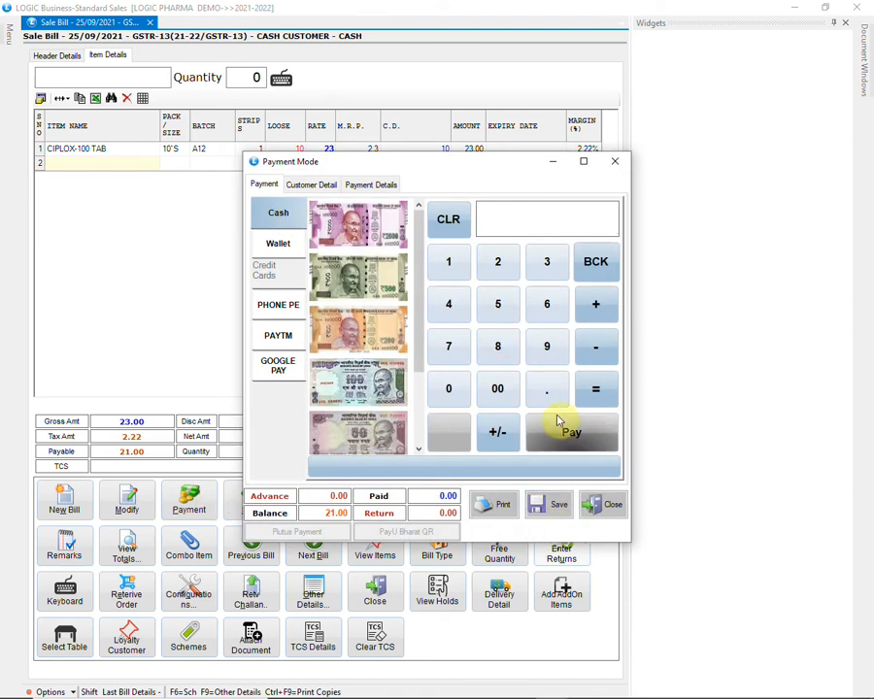
pyautogui.click(570, 435)
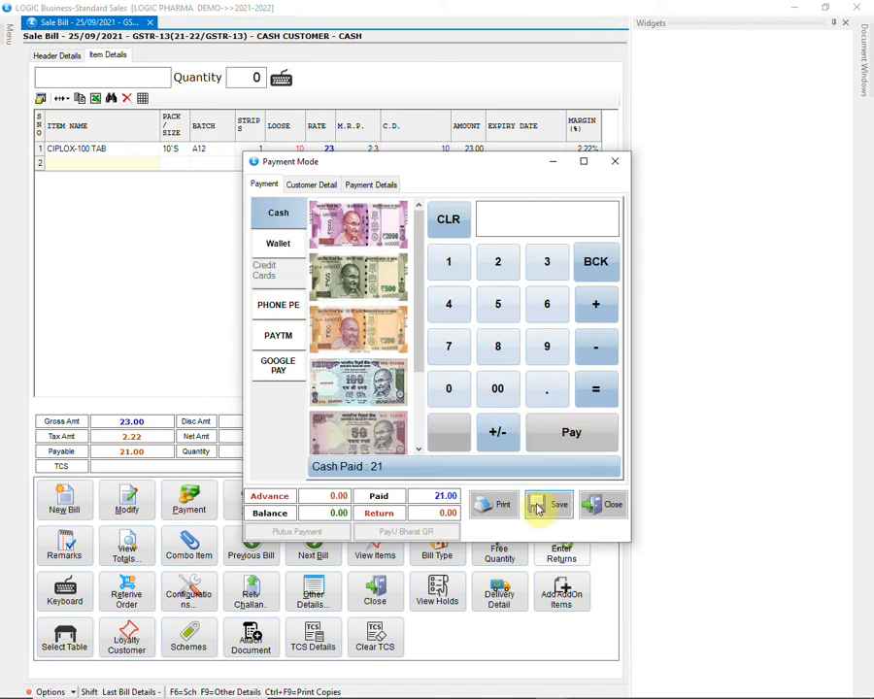
pyautogui.click(488, 508)
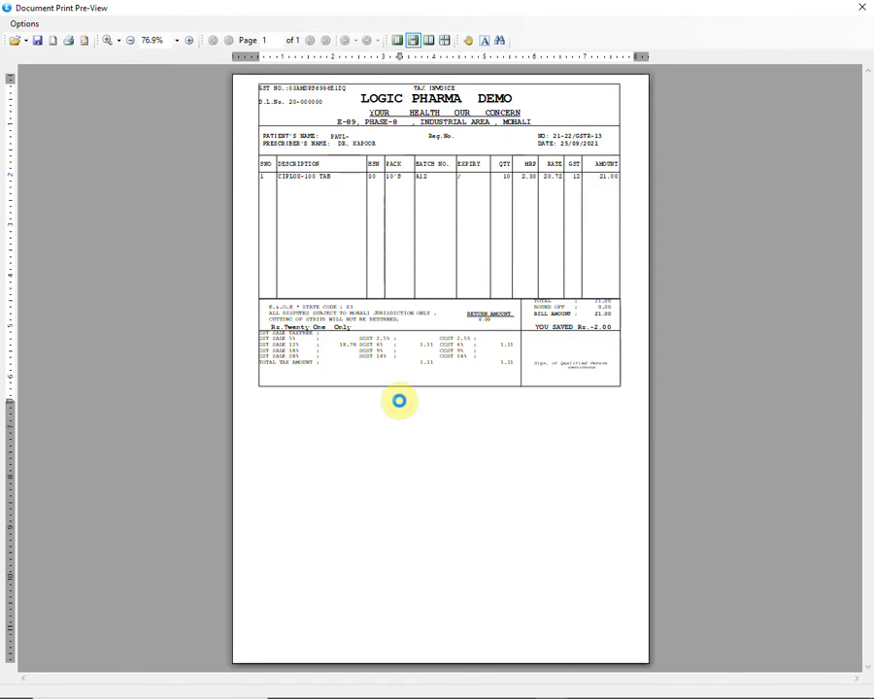
# Step: Enlarge the tax invoice print preview to 125% to examine it, then close the preview
pyautogui.click(191, 42)
pyautogui.click(191, 41)
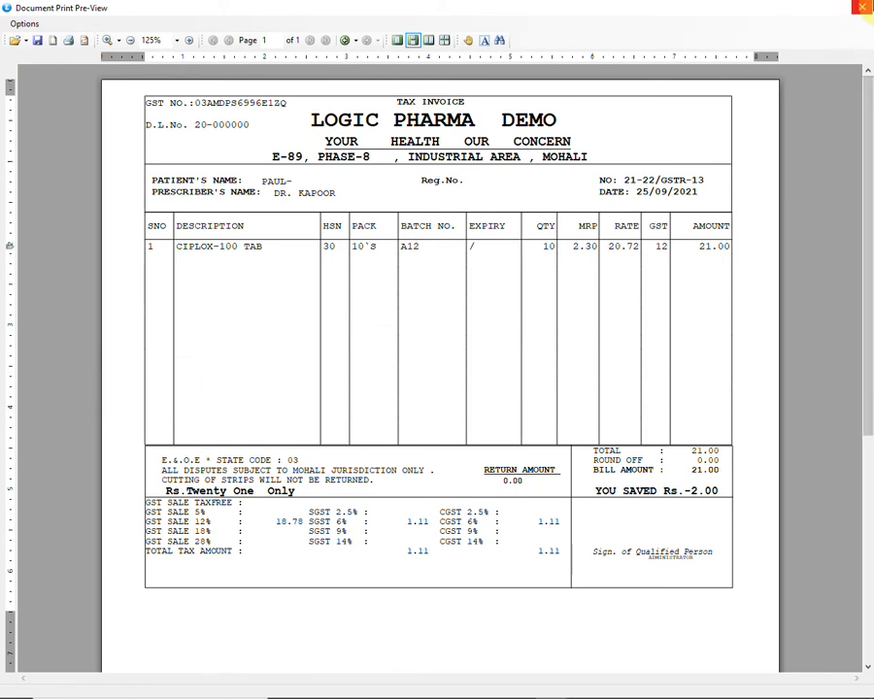
pyautogui.click(862, 7)
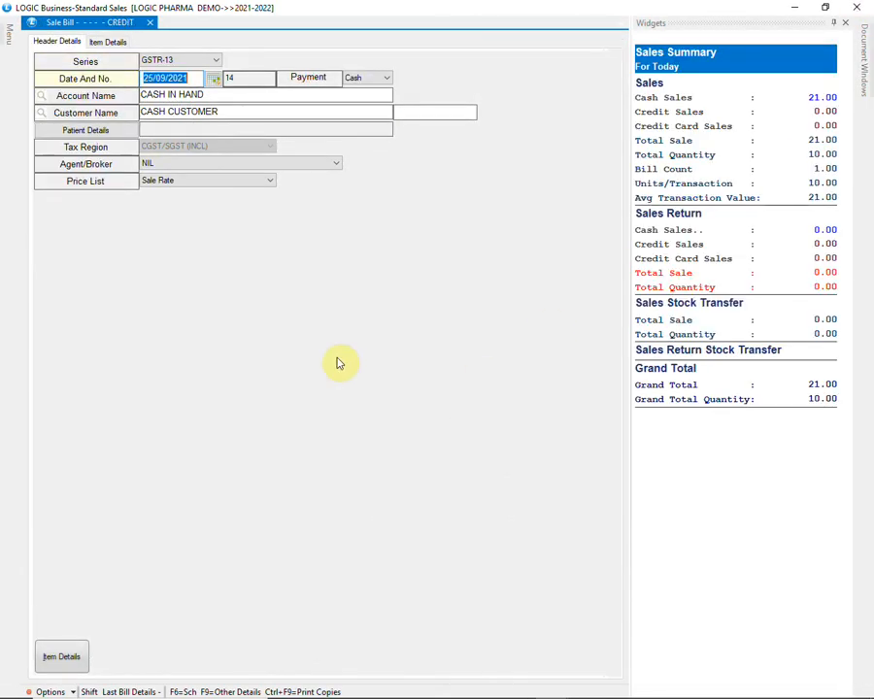
# Step: Keep the new bill's cash account and customer defaults, and select the existing patient by searching the name
pyautogui.press('Return')
pyautogui.press('Return')
pyautogui.press('Return')
pyautogui.press('Return')
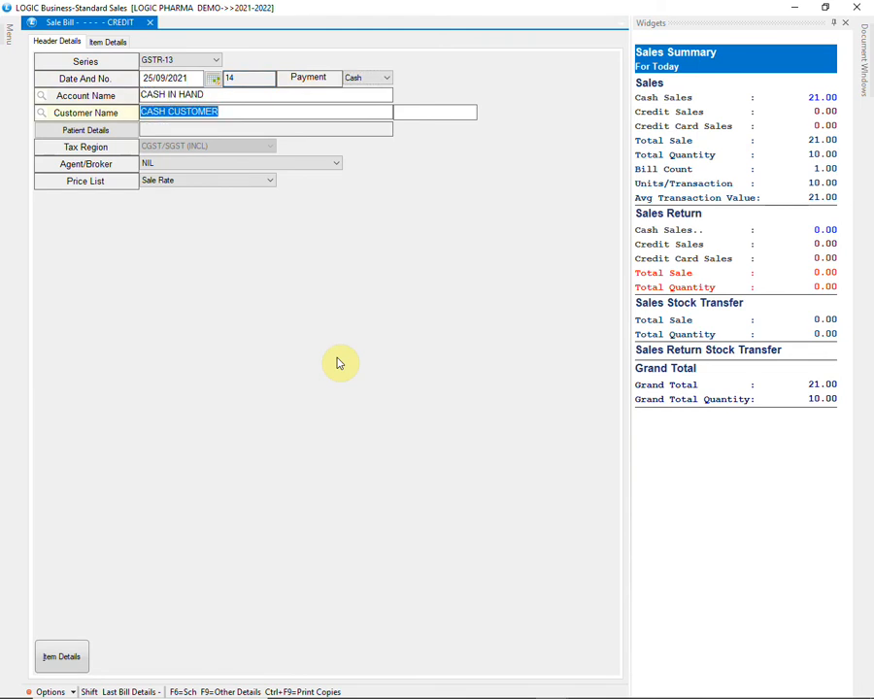
pyautogui.press('Return')
pyautogui.write('PAU')
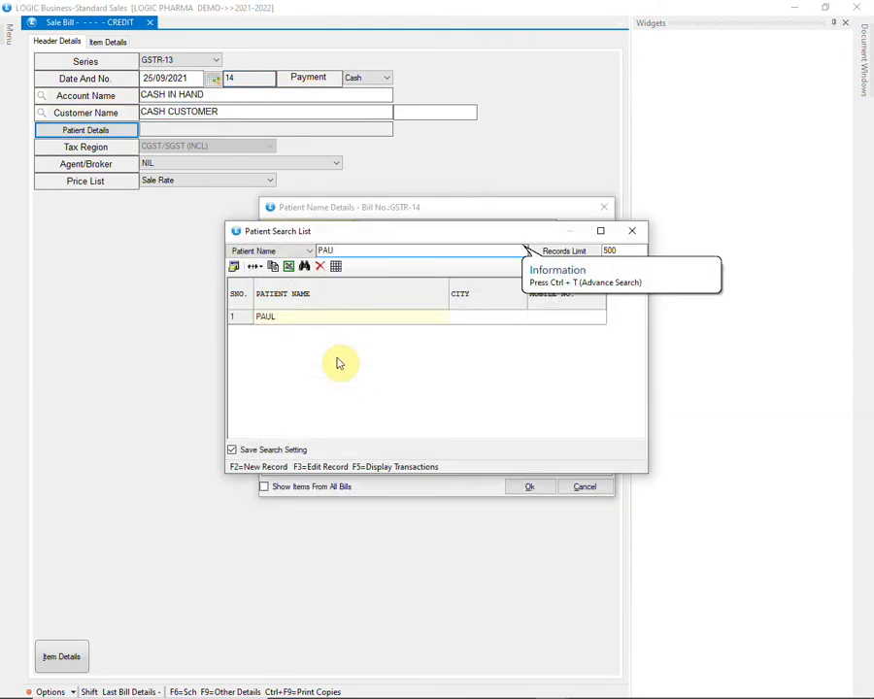
pyautogui.press('Down')
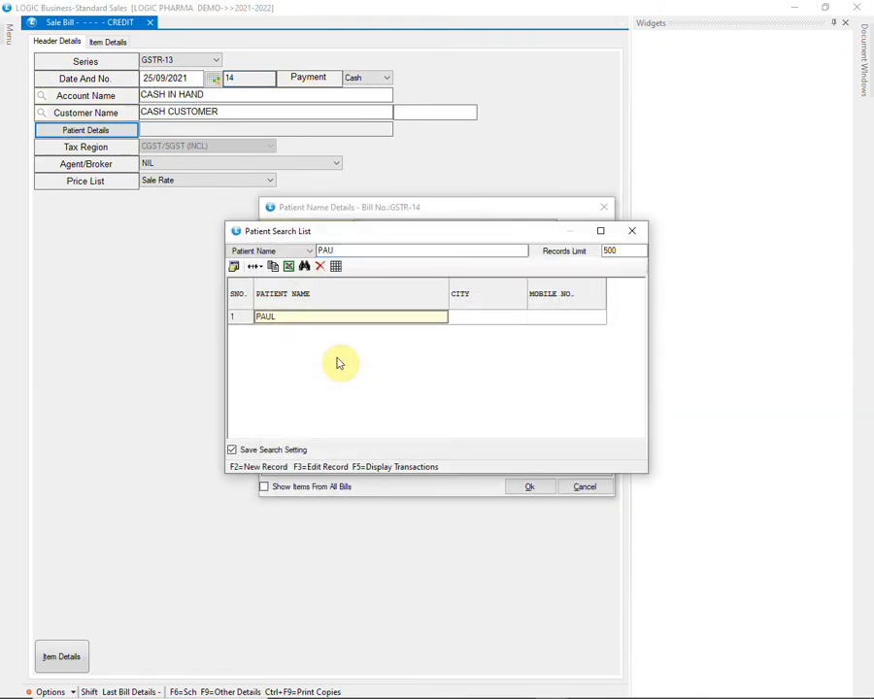
pyautogui.press('Return')
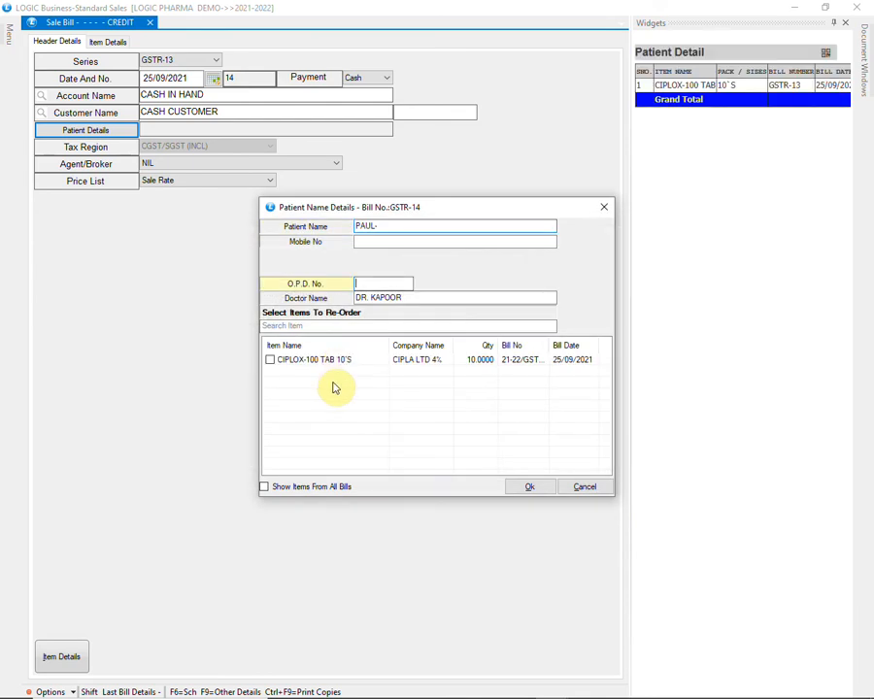
# Step: Re-order the patient's earlier CIPLOX-100 TAB 10'S item and proceed to the new bill's item details
pyautogui.click(271, 364)
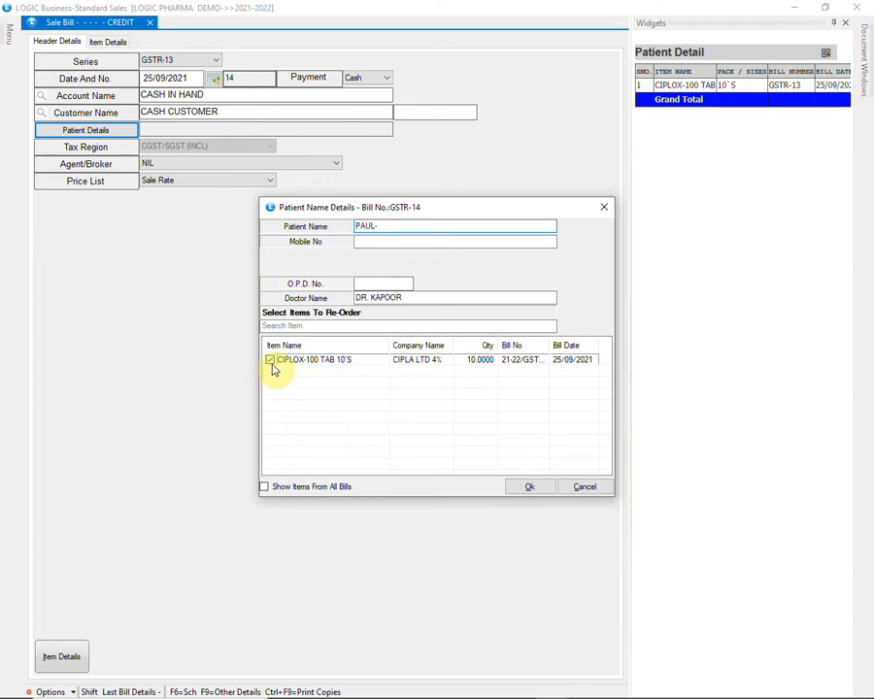
pyautogui.click(531, 488)
pyautogui.press('Return')
pyautogui.press('Return')
pyautogui.press('Return')
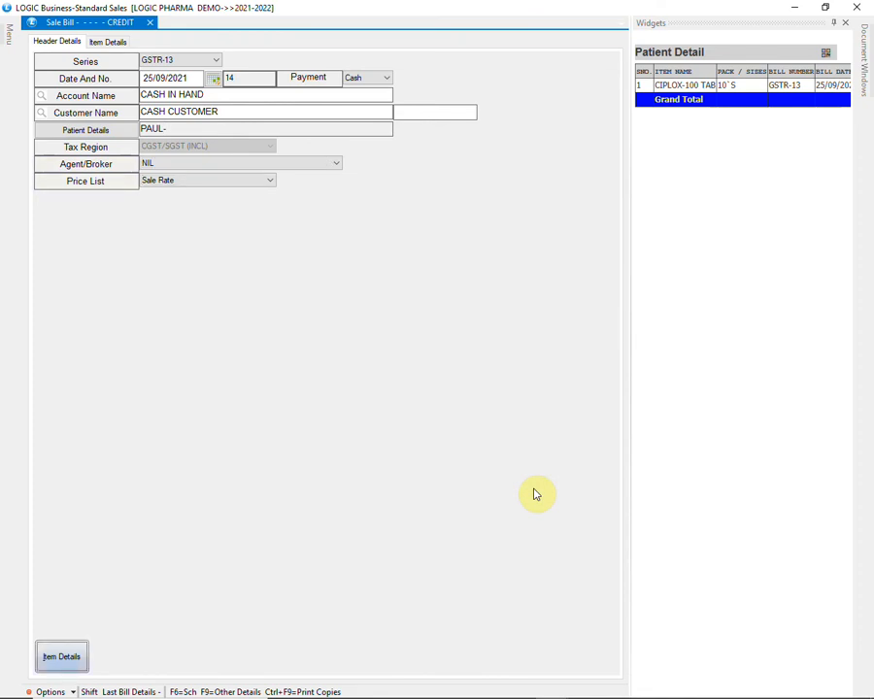
pyautogui.press('Return')
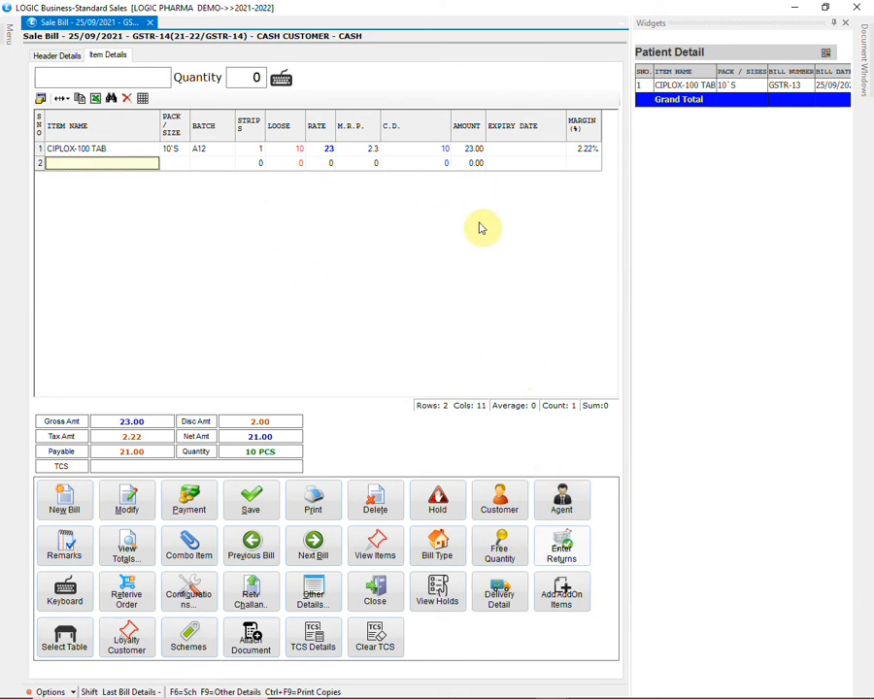
# Step: Discard the current bill without saving and start a new one, keeping its date, cash account and customer defaults
pyautogui.click(60, 504)
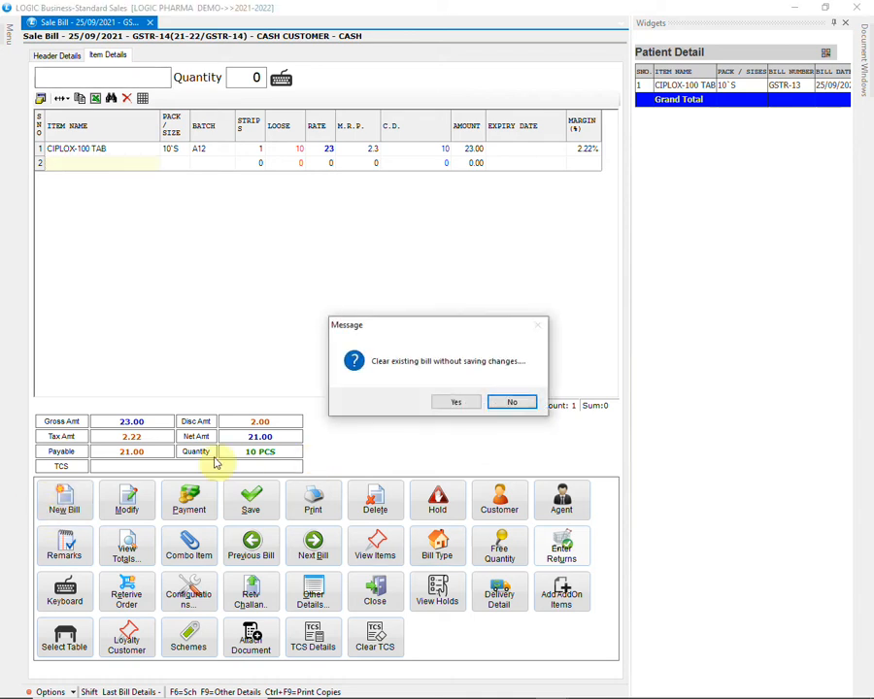
pyautogui.click(459, 402)
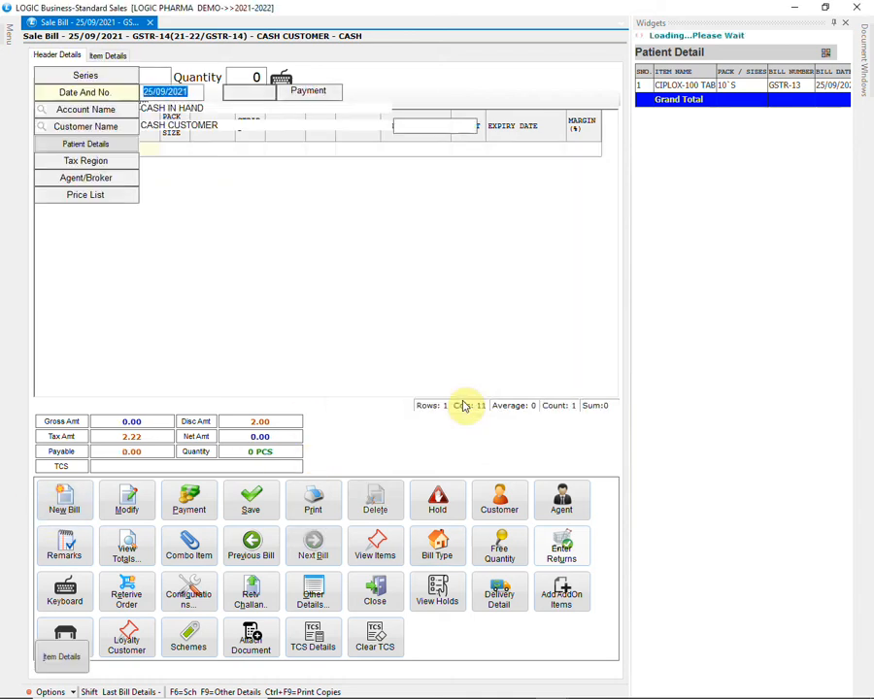
pyautogui.press('Return')
pyautogui.press('Return')
pyautogui.press('Return')
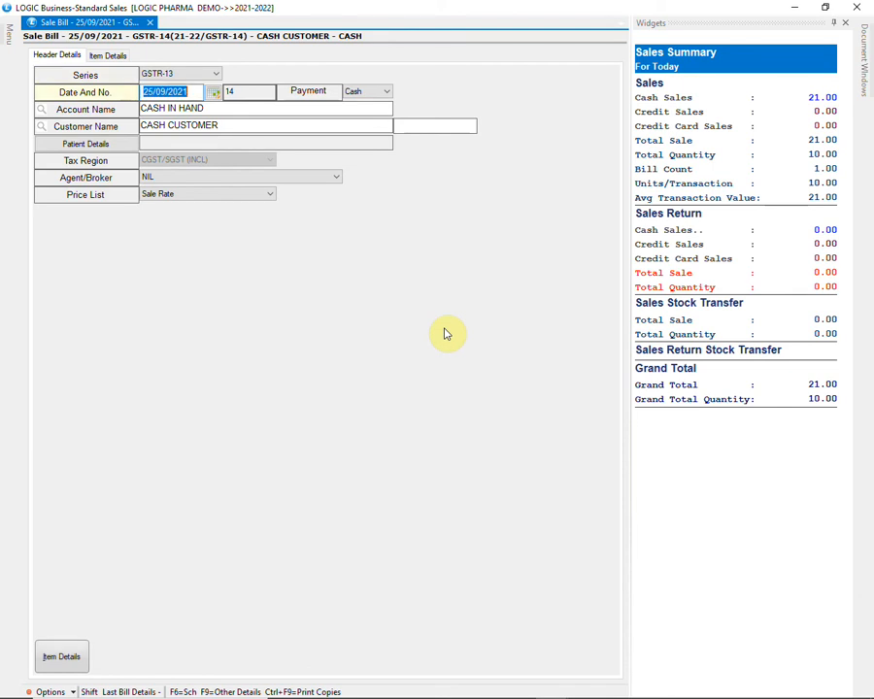
pyautogui.press('Return')
pyautogui.press('Return')
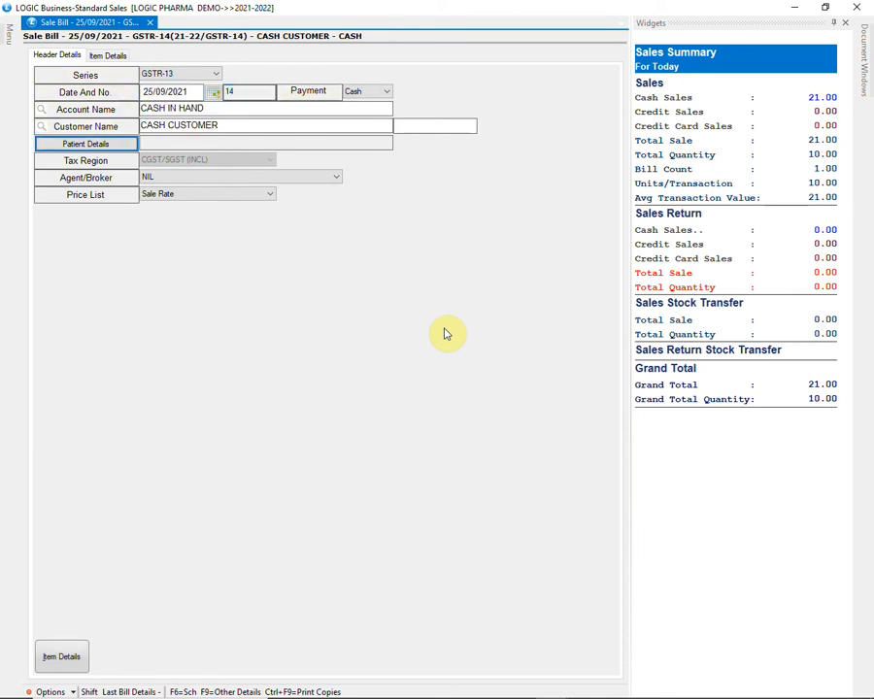
# Step: Leave the patient details blank, keep the remaining header defaults and proceed to the bill's item details
pyautogui.press('Return')
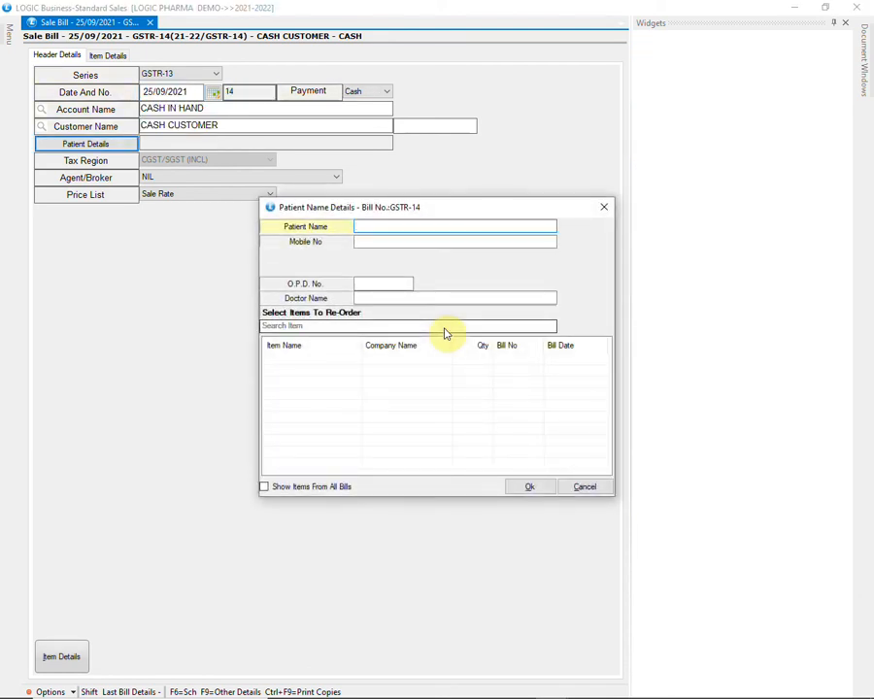
pyautogui.press('Return')
pyautogui.press('Return')
pyautogui.press('Return')
pyautogui.press('Return')
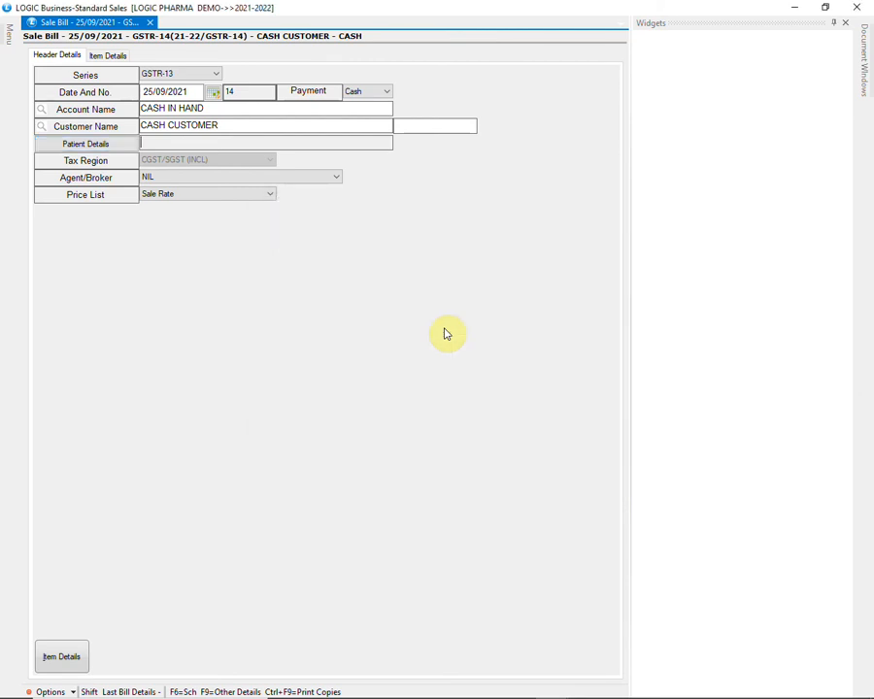
pyautogui.press('Return')
pyautogui.press('Return')
pyautogui.press('Return')
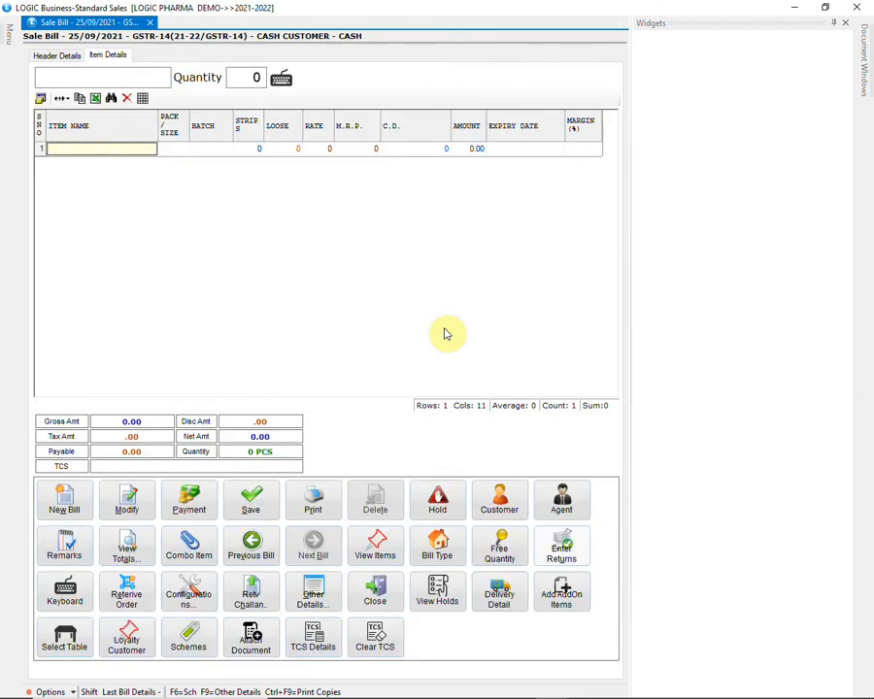
# Step: Search the items for CLOBA, check the drug group of CLOBA-10 TAB, and add one strip of it to the bill
pyautogui.write('CLOBA')
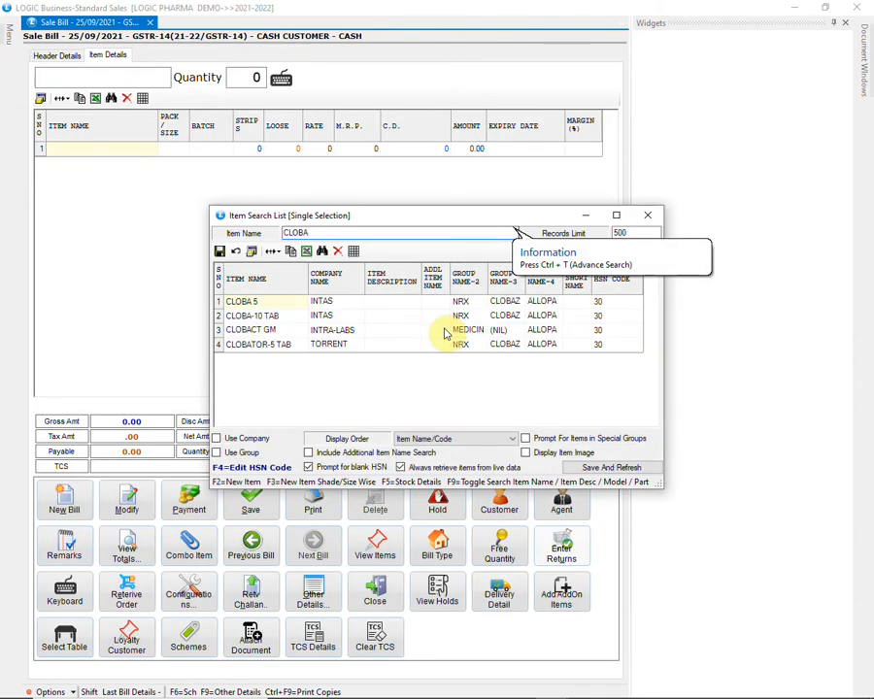
pyautogui.press('Down')
pyautogui.press('Down')
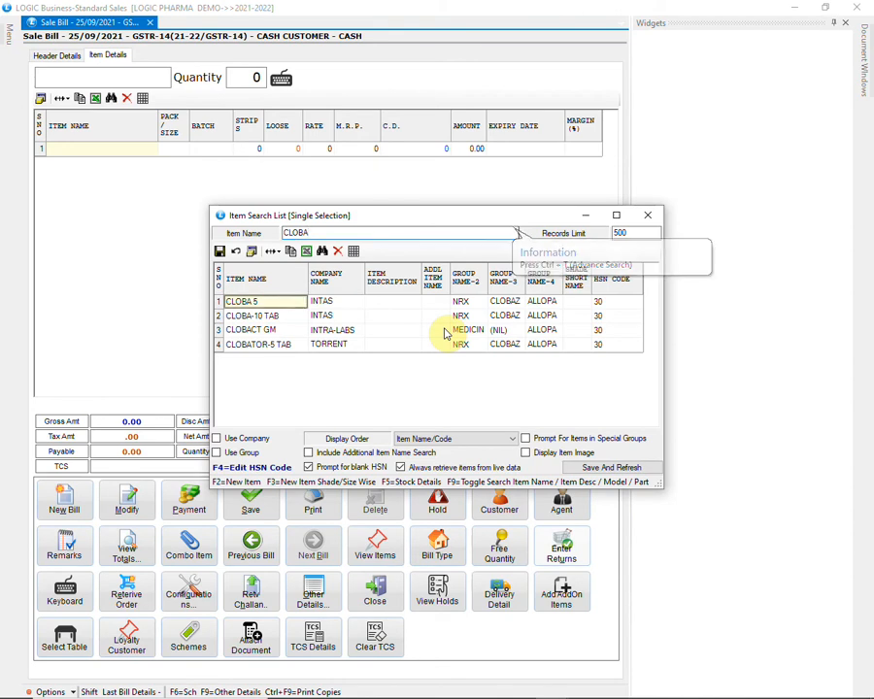
pyautogui.press('Right')
pyautogui.press('Right')
pyautogui.press('Right')
pyautogui.press('Right')
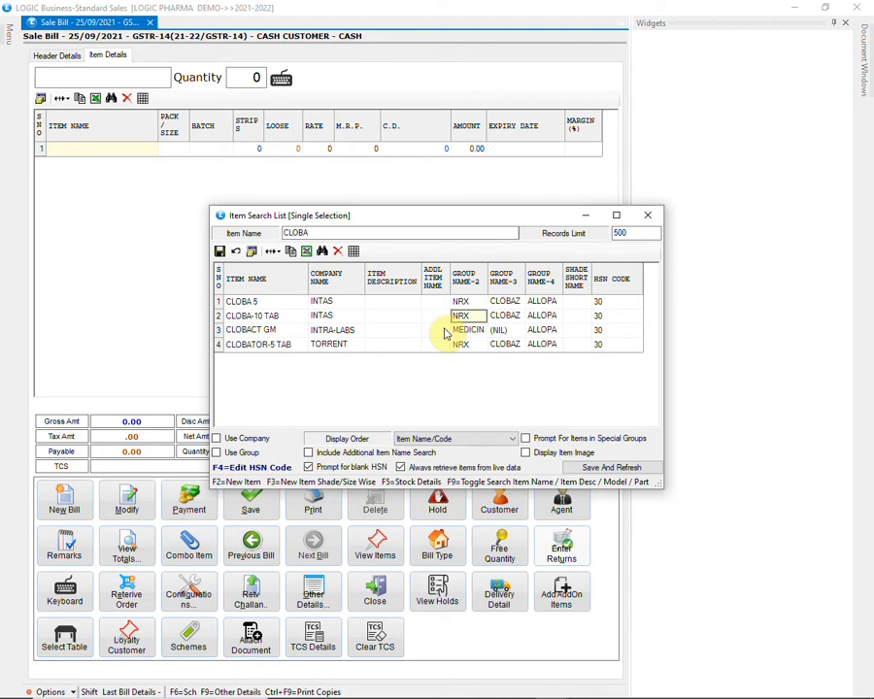
pyautogui.press('Left')
pyautogui.press('Left')
pyautogui.press('Left')
pyautogui.press('Left')
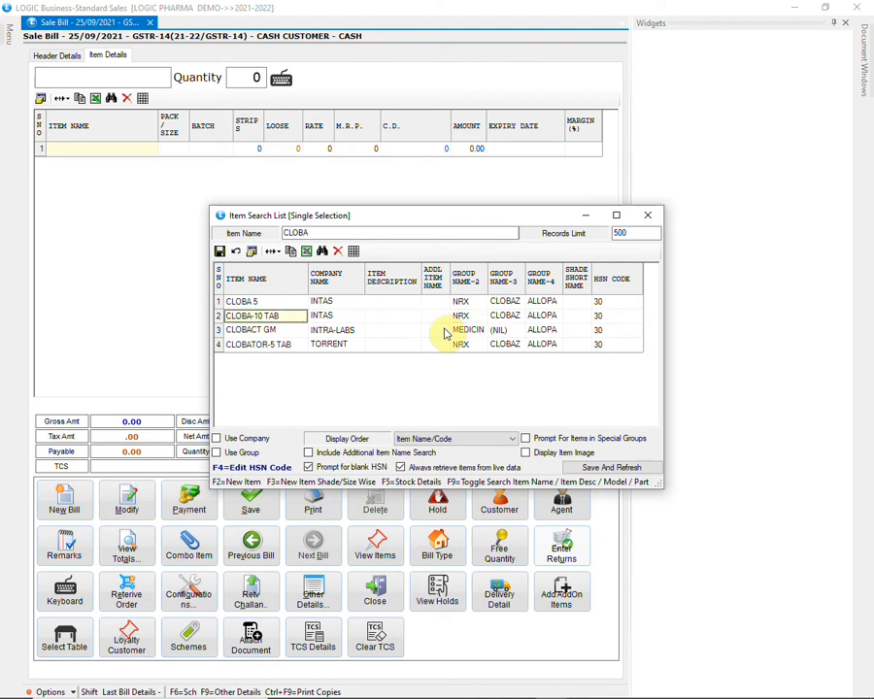
pyautogui.press('Return')
pyautogui.press('Return')
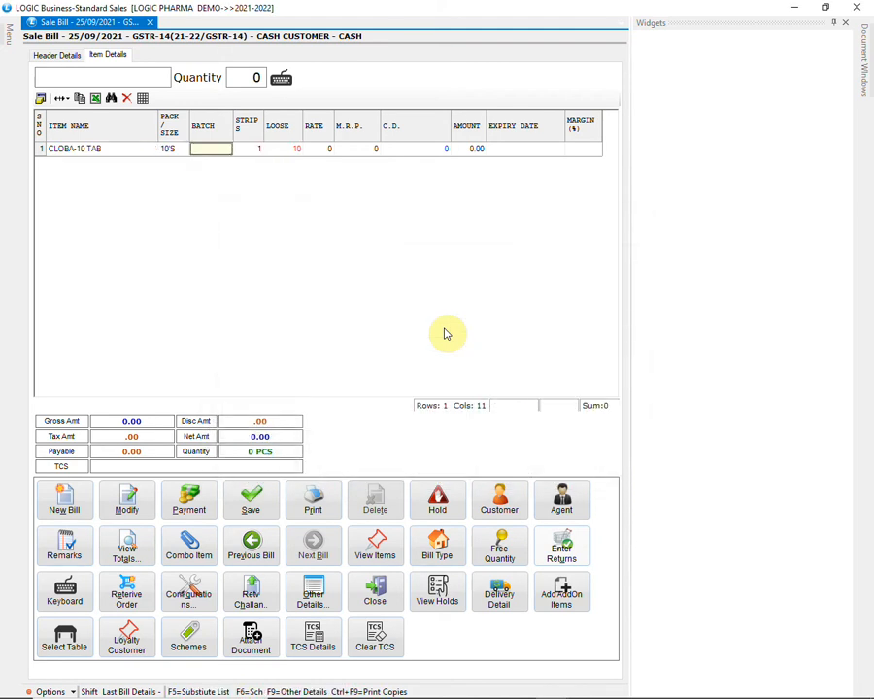
# Step: Assign batch G67 to the CLOBA-10 TAB row and accept its remaining default values
pyautogui.press('Down')
pyautogui.press('Return')
pyautogui.press('Return')
pyautogui.press('Return')
pyautogui.press('Return')
pyautogui.press('Return')
pyautogui.press('Return')
pyautogui.press('Return')
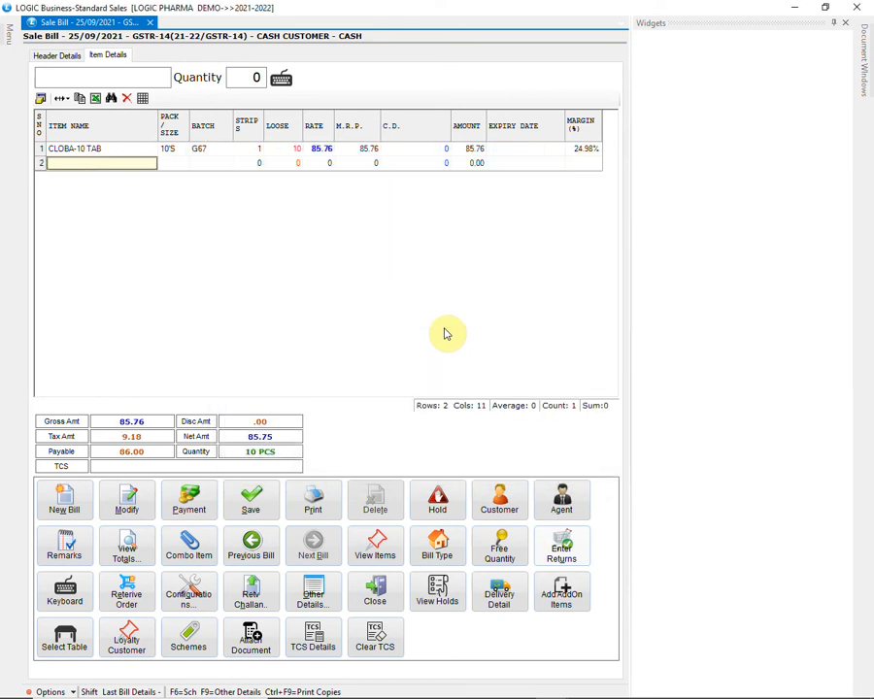
# Step: Pay the bill's full balance in cash and try to save the bill without a patient name
pyautogui.click(250, 502)
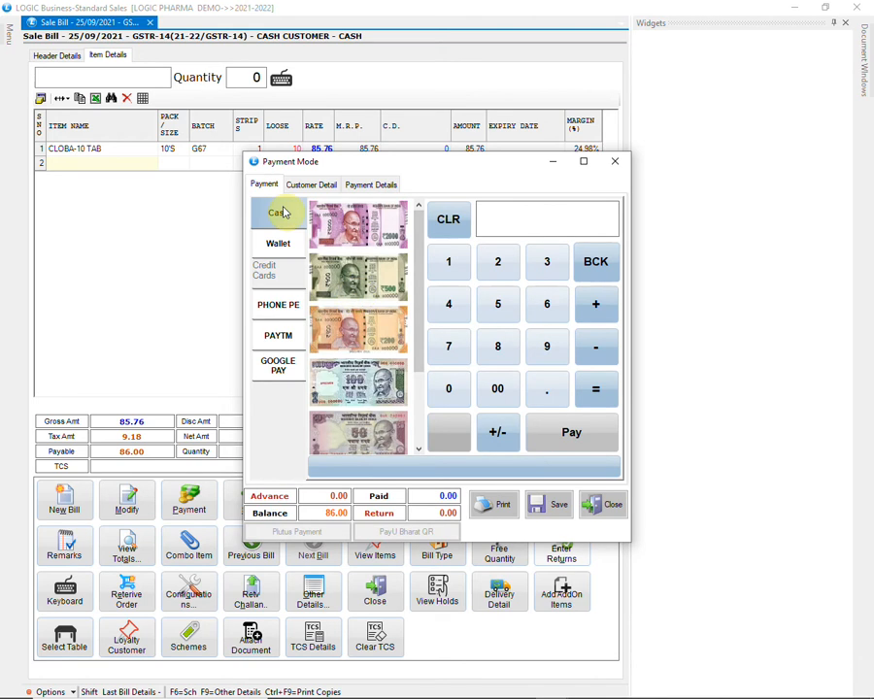
pyautogui.click(542, 429)
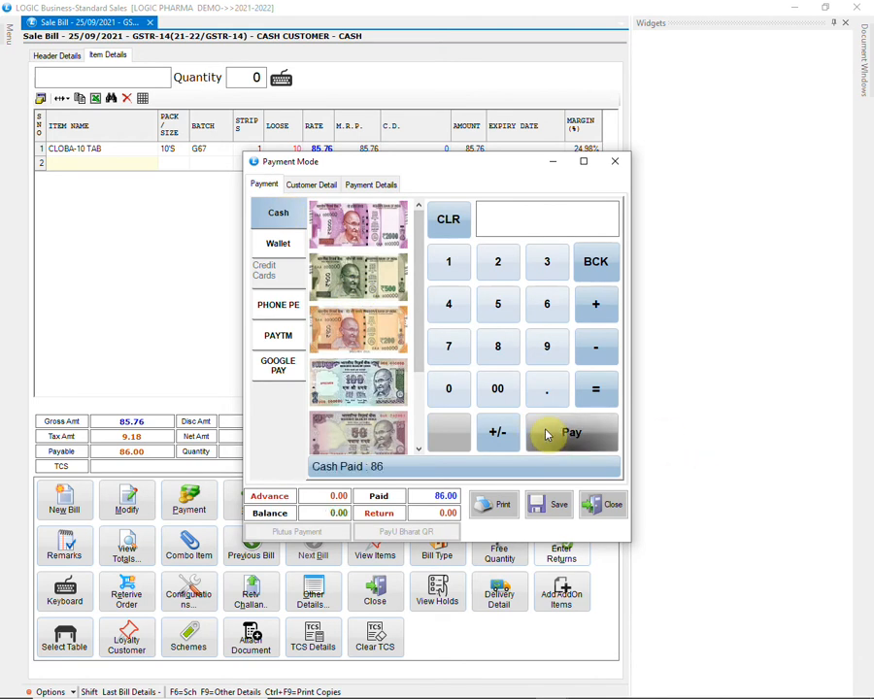
pyautogui.click(560, 502)
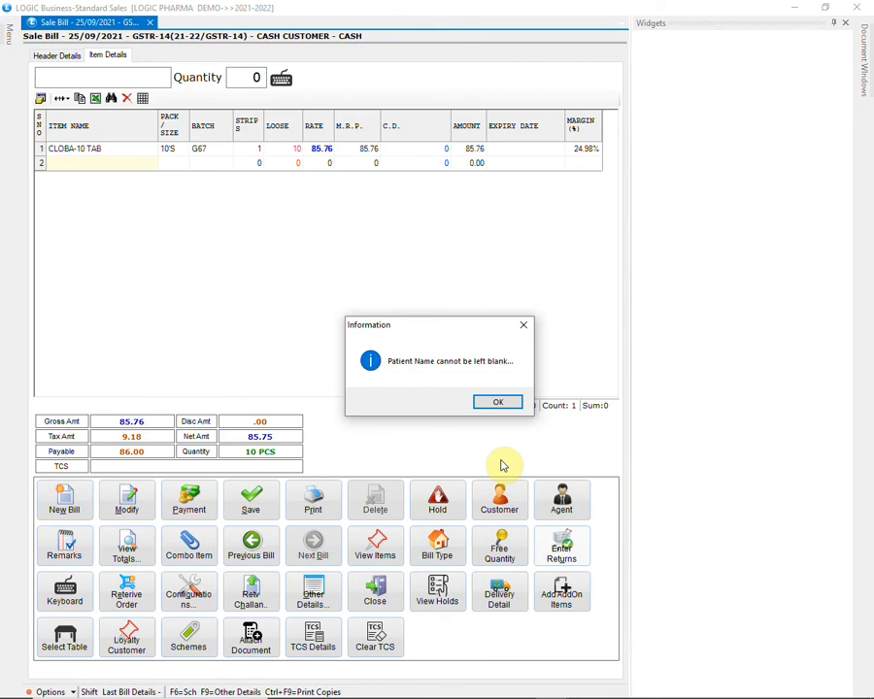
pyautogui.click(508, 405)
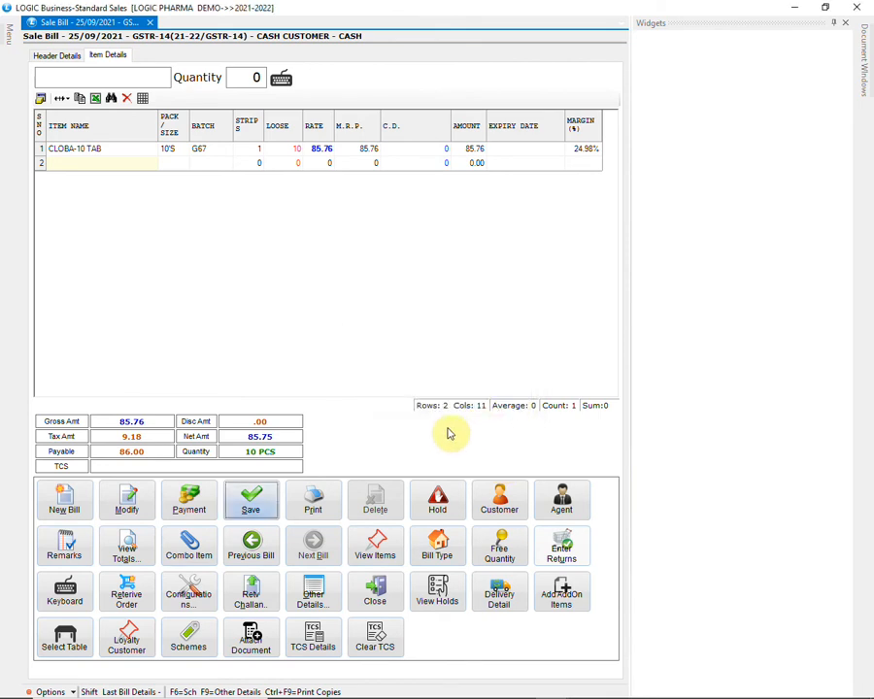
# Step: Select the existing patient in the bill's patient details by searching the name, and assign the first doctor listed for D
pyautogui.click(77, 56)
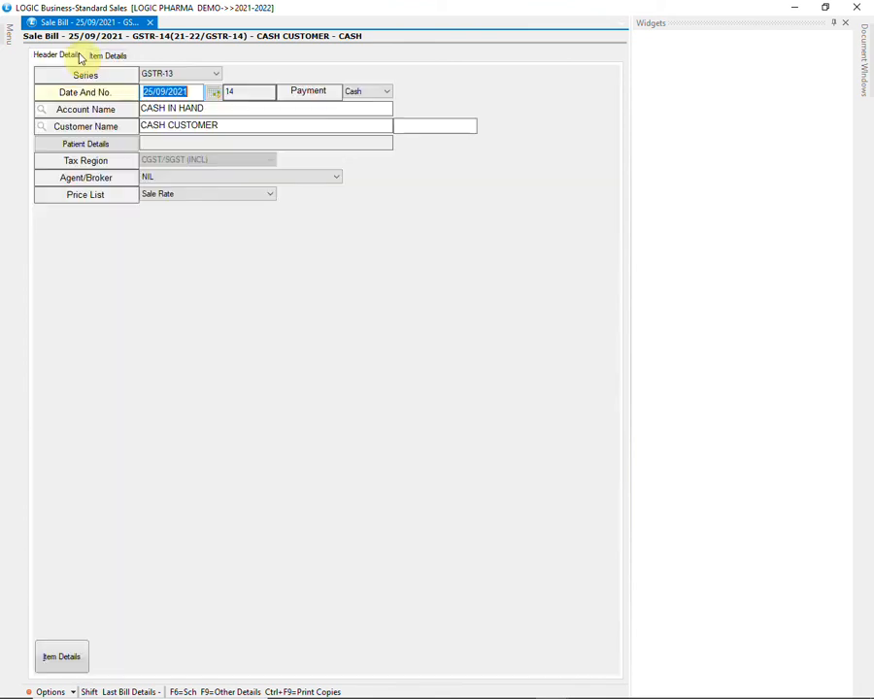
pyautogui.click(114, 143)
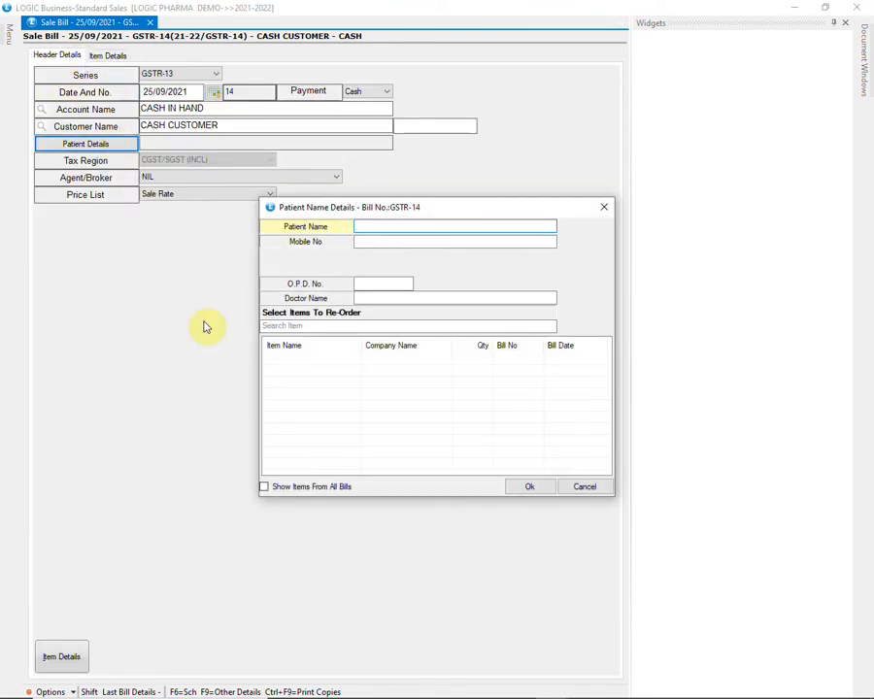
pyautogui.write('SAH')
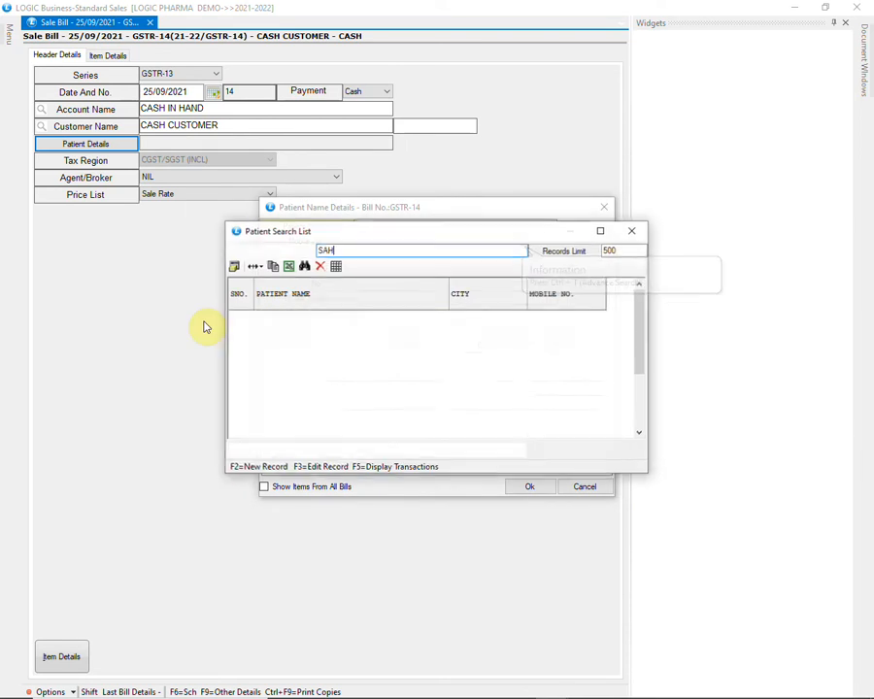
pyautogui.write('IL')
pyautogui.press('Down')
pyautogui.press('Return')
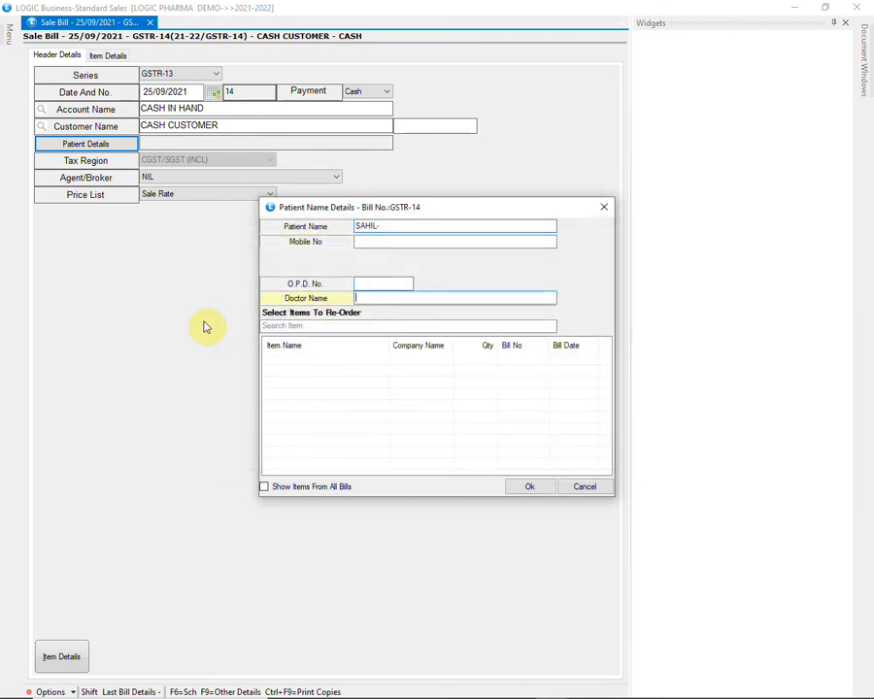
pyautogui.write('D')
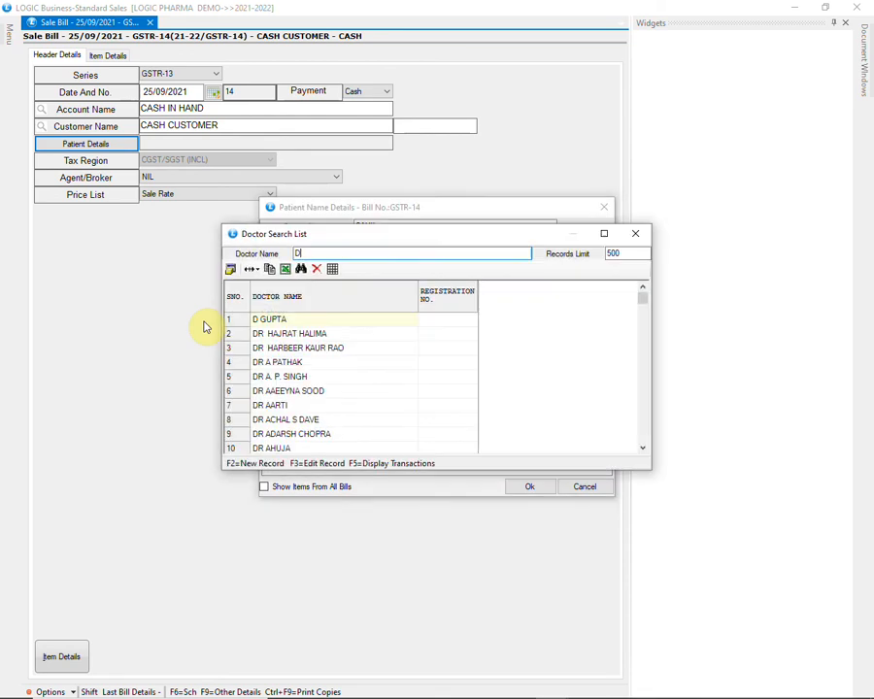
pyautogui.press('Return')
pyautogui.press('Return')
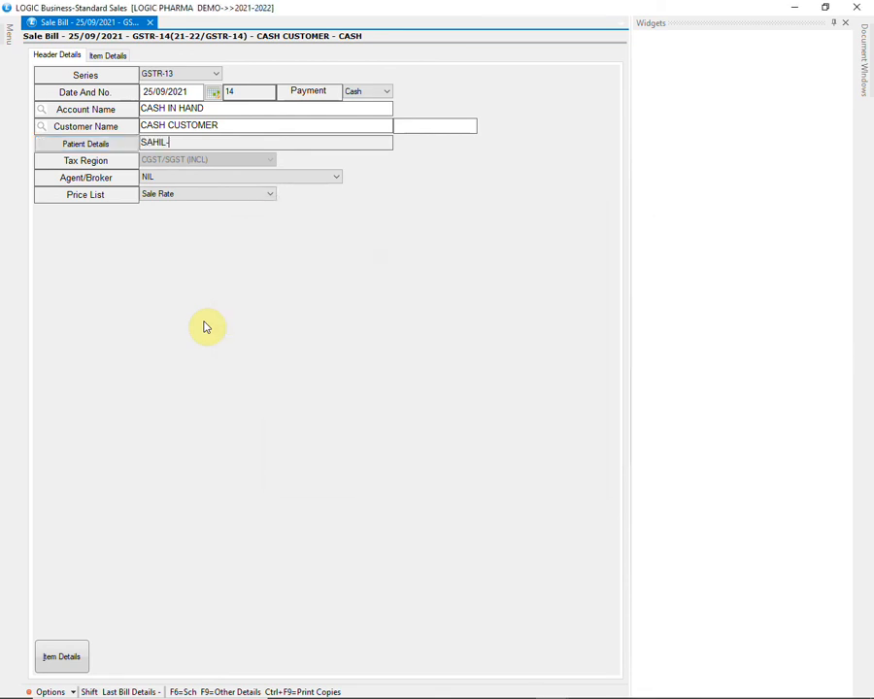
# Step: Return to the item details and save the bill with the cash payment already entered
pyautogui.press('Return')
pyautogui.press('Return')
pyautogui.press('Return')
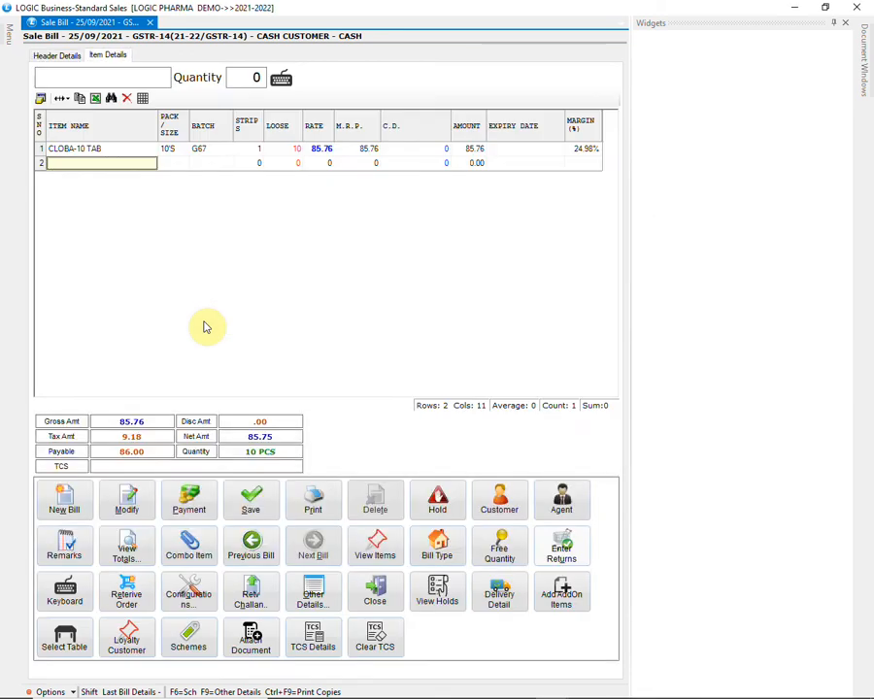
pyautogui.click(266, 492)
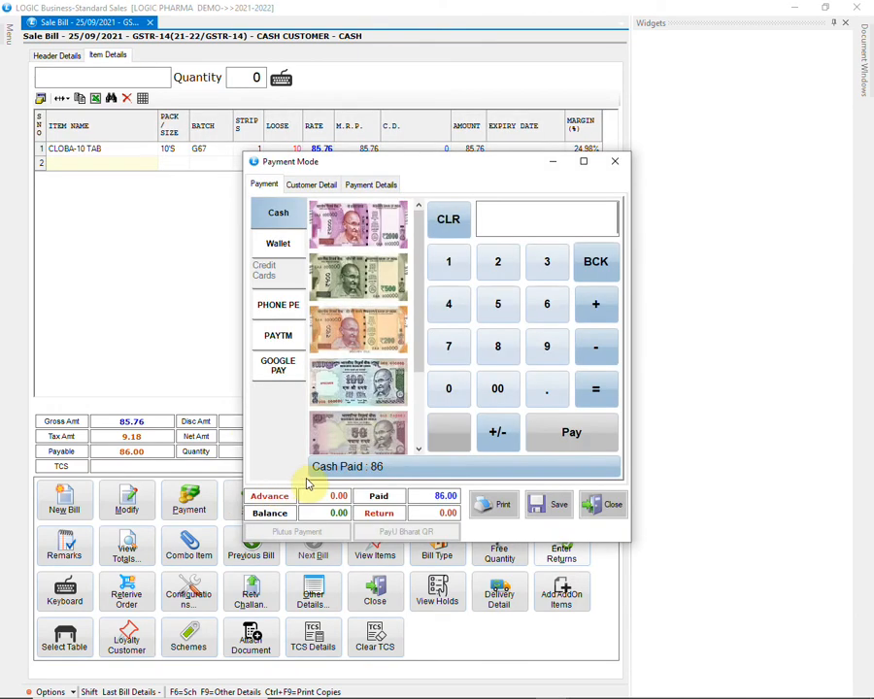
pyautogui.click(553, 506)
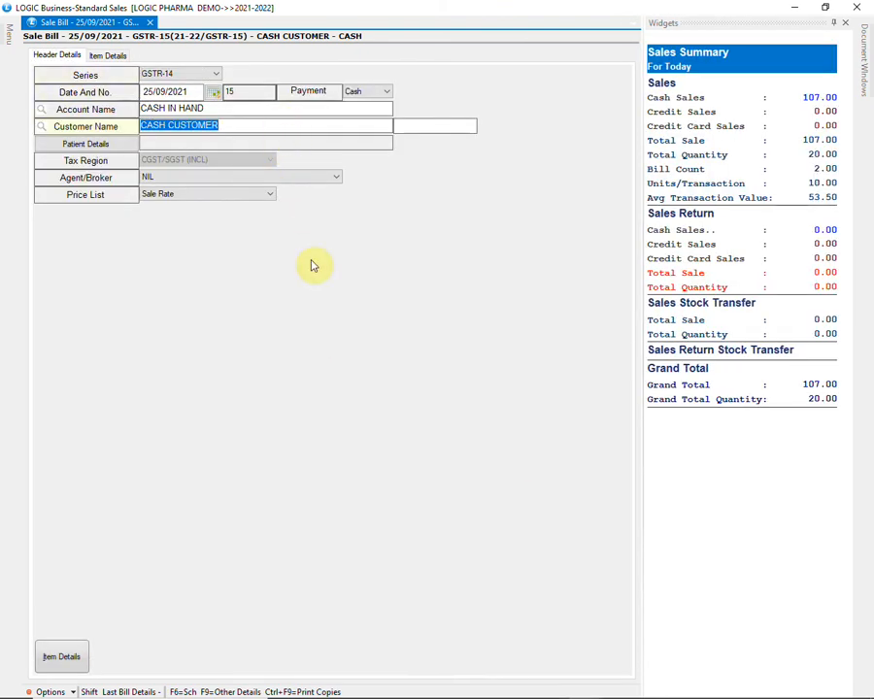
# Step: Keep the new bill's header defaults with no patient entered and proceed to its item details
pyautogui.press('Return')
pyautogui.press('Return')
pyautogui.press('Return')
pyautogui.press('Return')
pyautogui.press('Return')
pyautogui.press('Return')
pyautogui.press('Return')
pyautogui.press('Return')
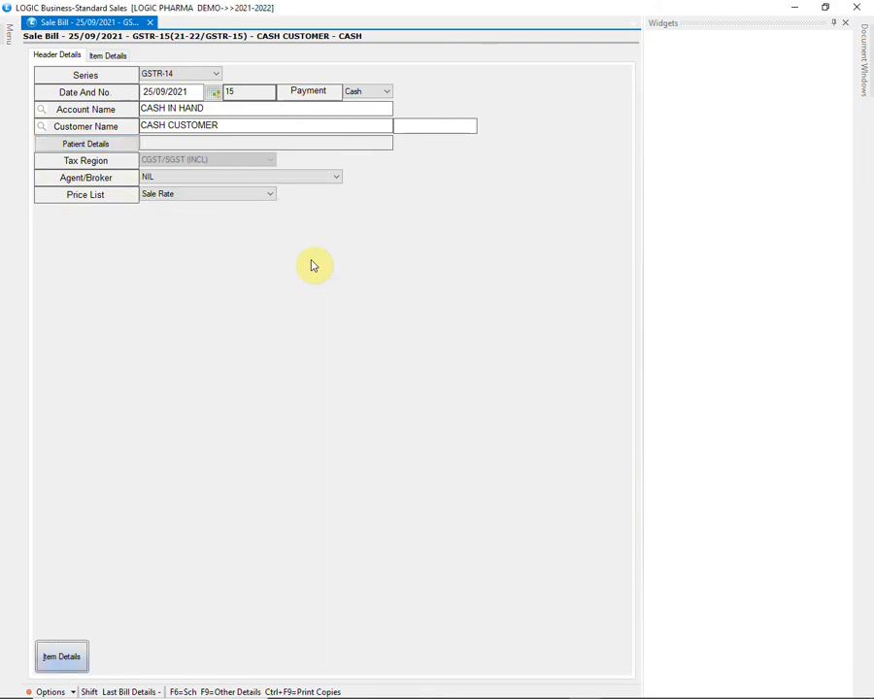
pyautogui.press('Return')
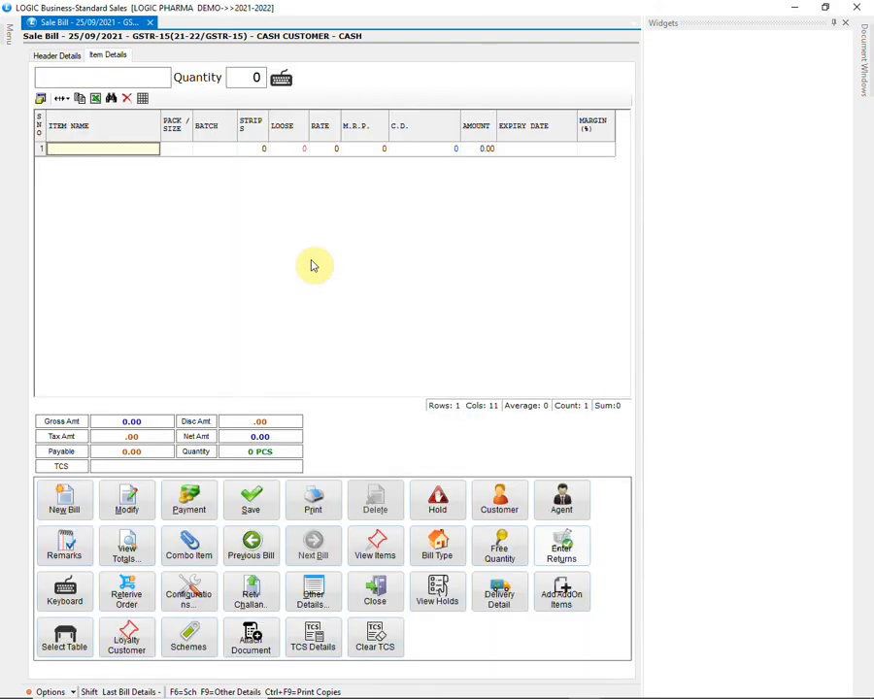
# Step: Search the items for CIPLOX and add CIPLOX-100 TAB to the bill, bringing up its lot list
pyautogui.write('CIPLOX')
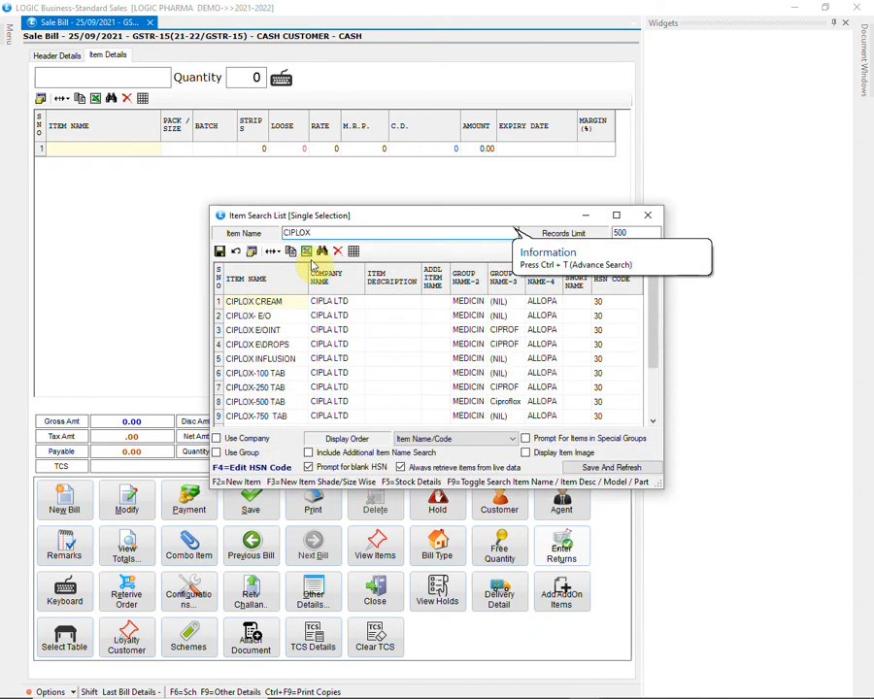
pyautogui.press('Down')
pyautogui.press('Down')
pyautogui.press('Down')
pyautogui.press('Down')
pyautogui.press('Down')
pyautogui.press('Return')
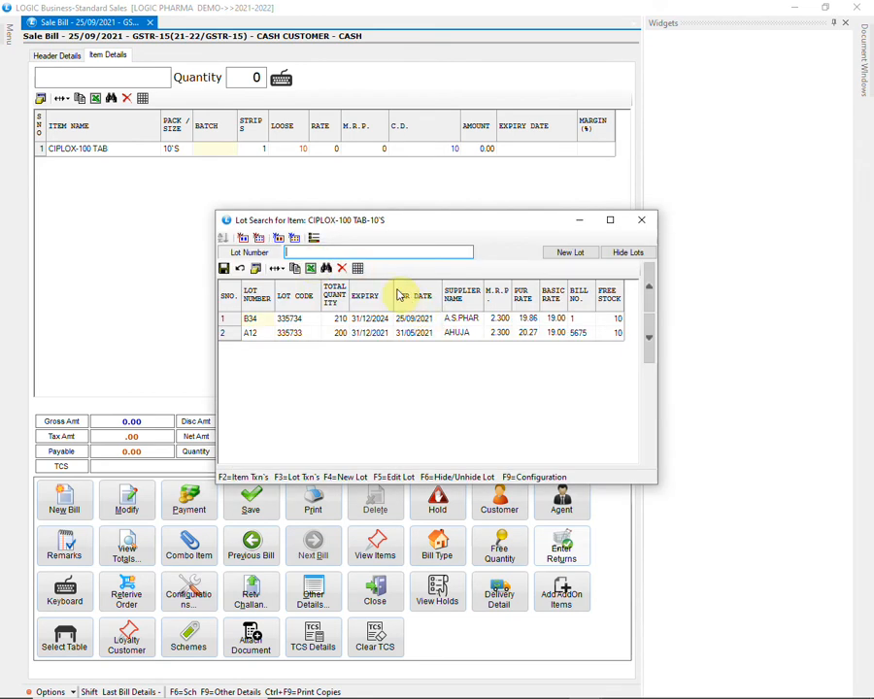
# Step: Widen the lot list's Expiry column, configure it to mark lots expiring within 3 months, and select lot A12's expiry date
pyautogui.moveTo(392, 289); pyautogui.dragTo(410, 291)
pyautogui.click(399, 336)
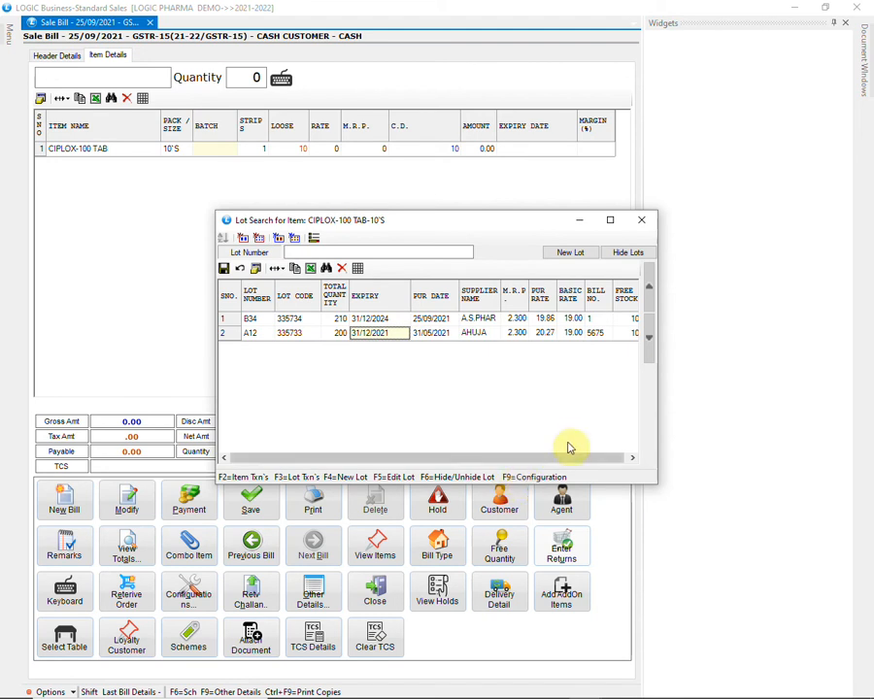
pyautogui.press('F9')
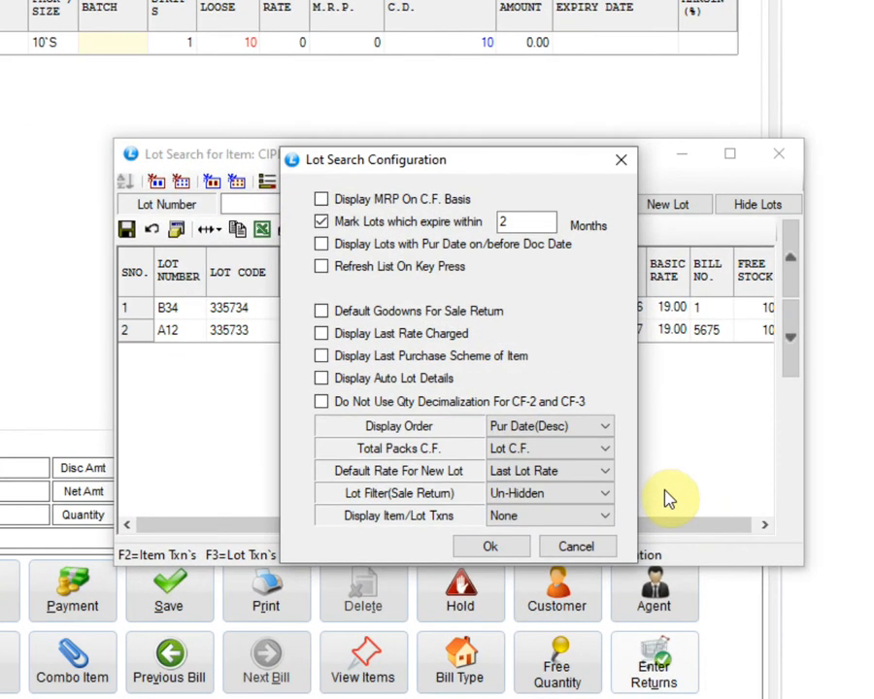
pyautogui.click(519, 222)
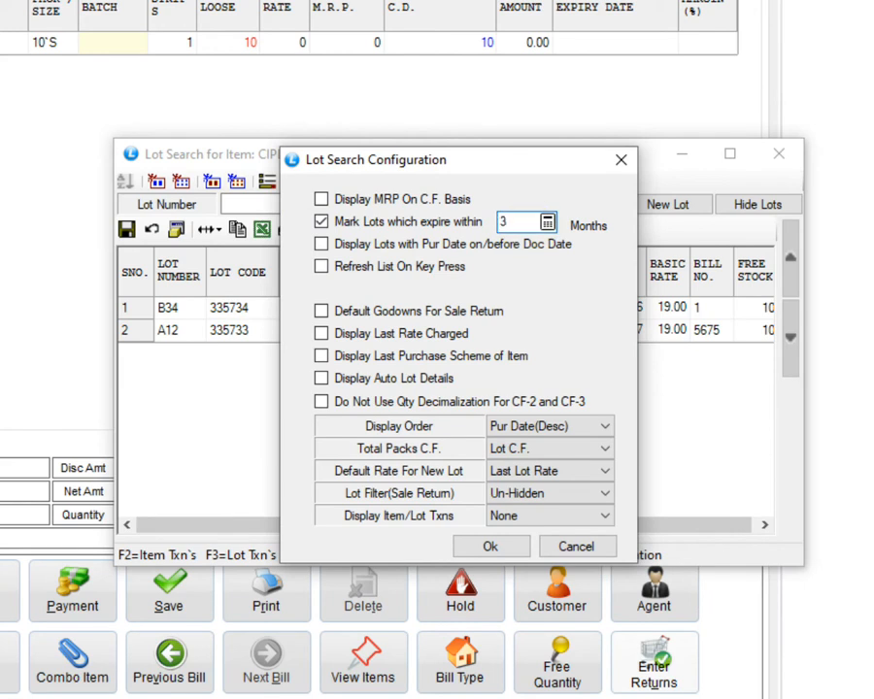
pyautogui.click(495, 549)
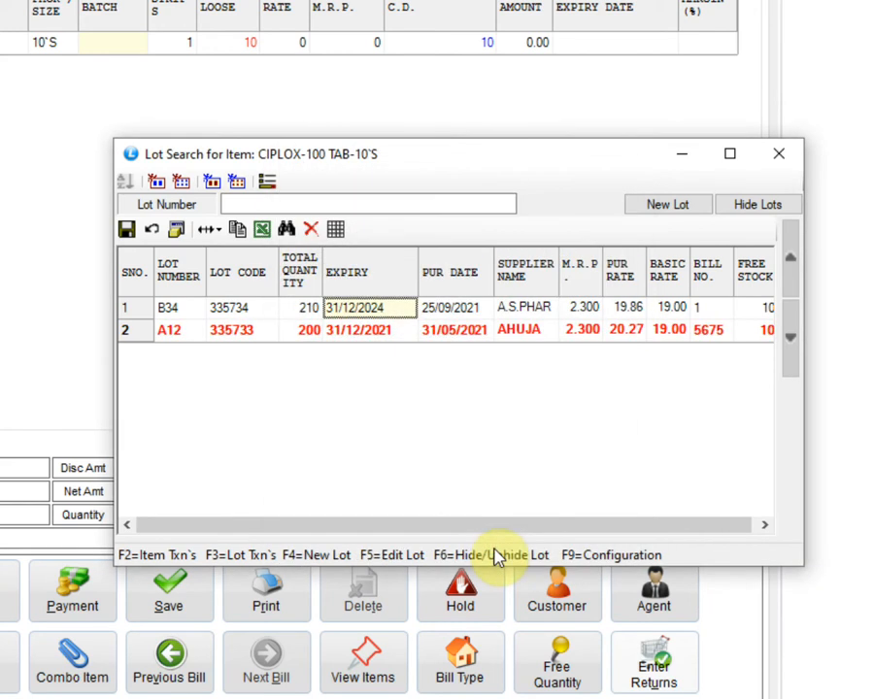
pyautogui.click(396, 331)
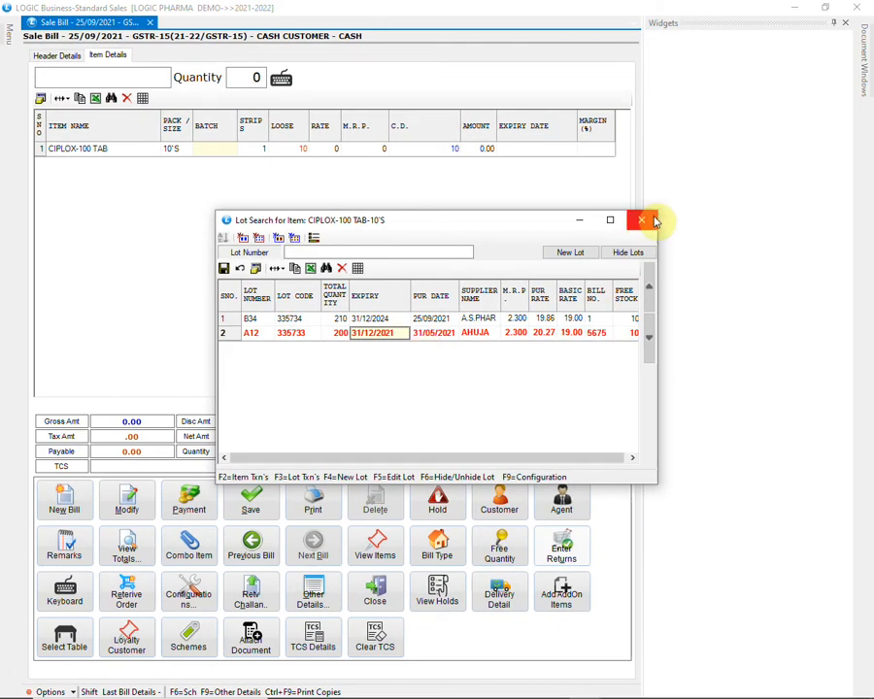
# Step: Close the lot list, discard the unsaved bill for a new cash sale bill to CASH CUSTOMER, and proceed to its item details
pyautogui.click(655, 221)
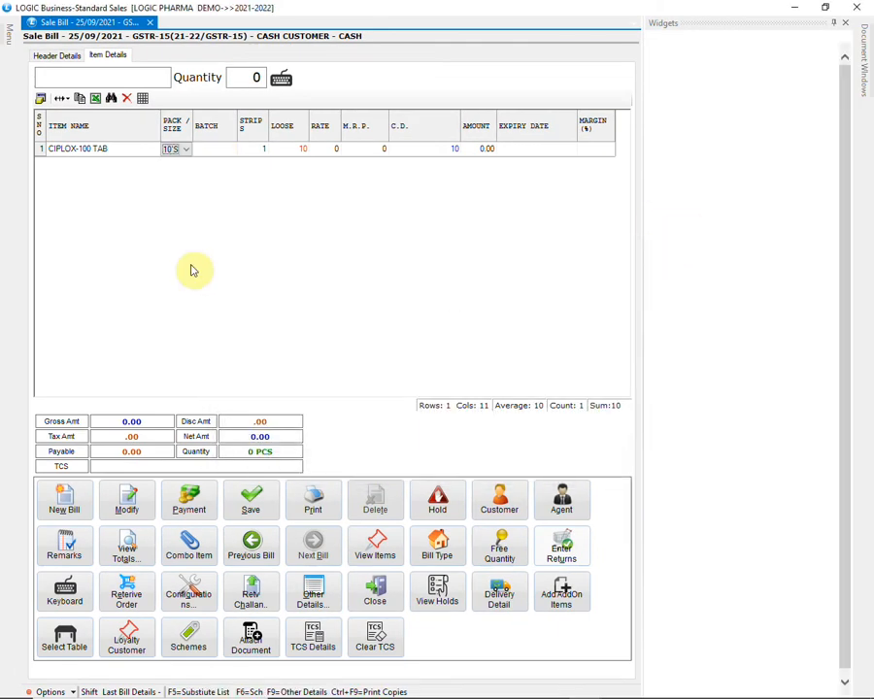
pyautogui.click(60, 501)
pyautogui.click(446, 401)
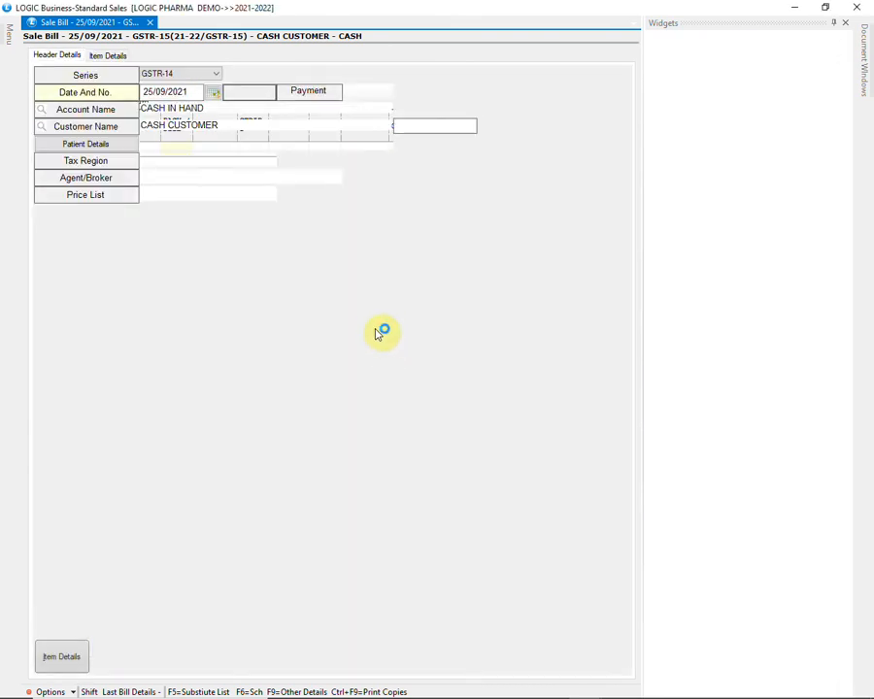
pyautogui.click(216, 126)
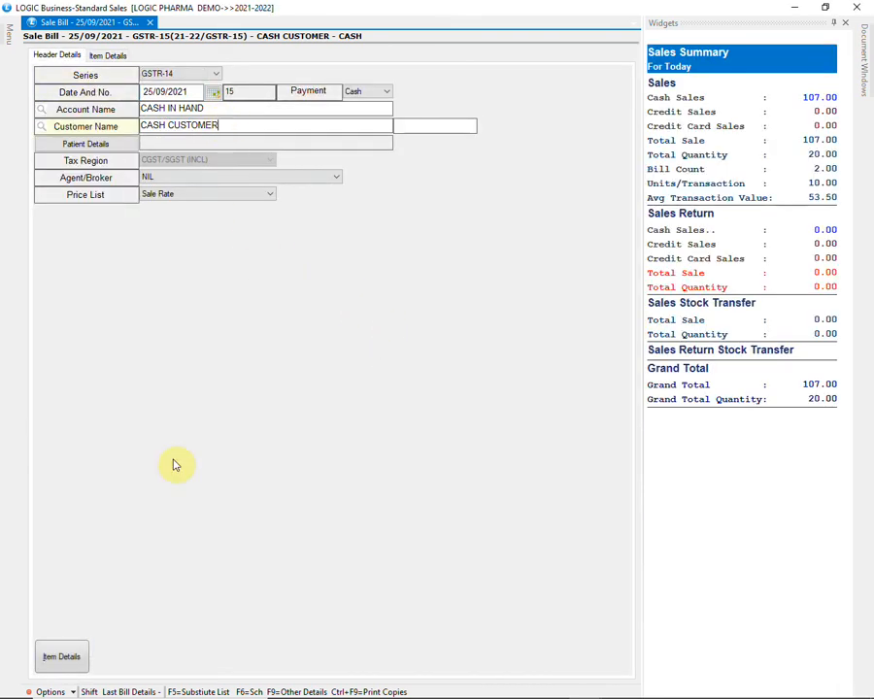
pyautogui.click(66, 661)
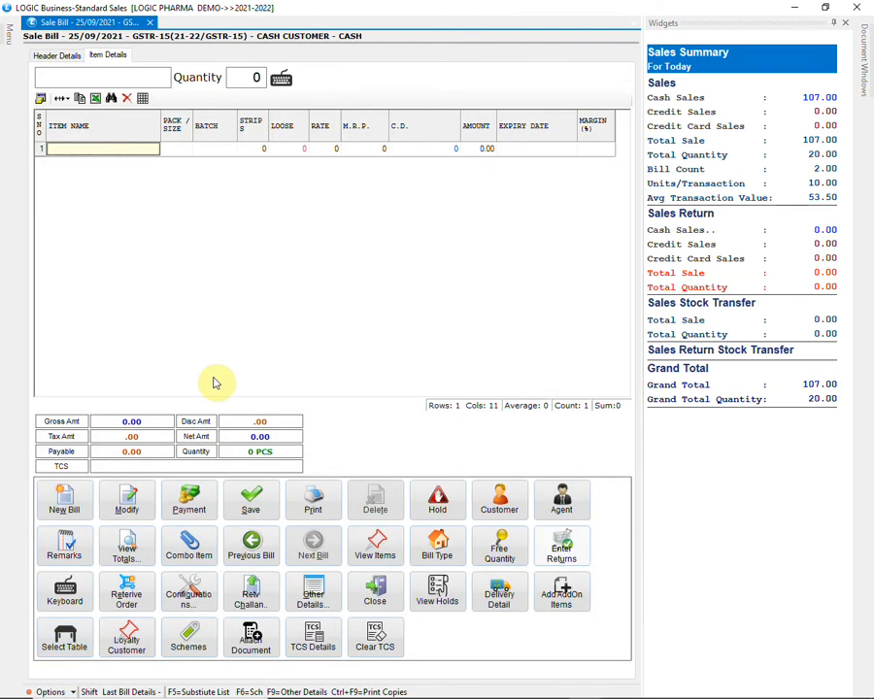
# Step: Search the items for PACIM, add PACIMOL 500 TAB.(DPCO) without a lot, and view its substitute list
pyautogui.write('PACIM')
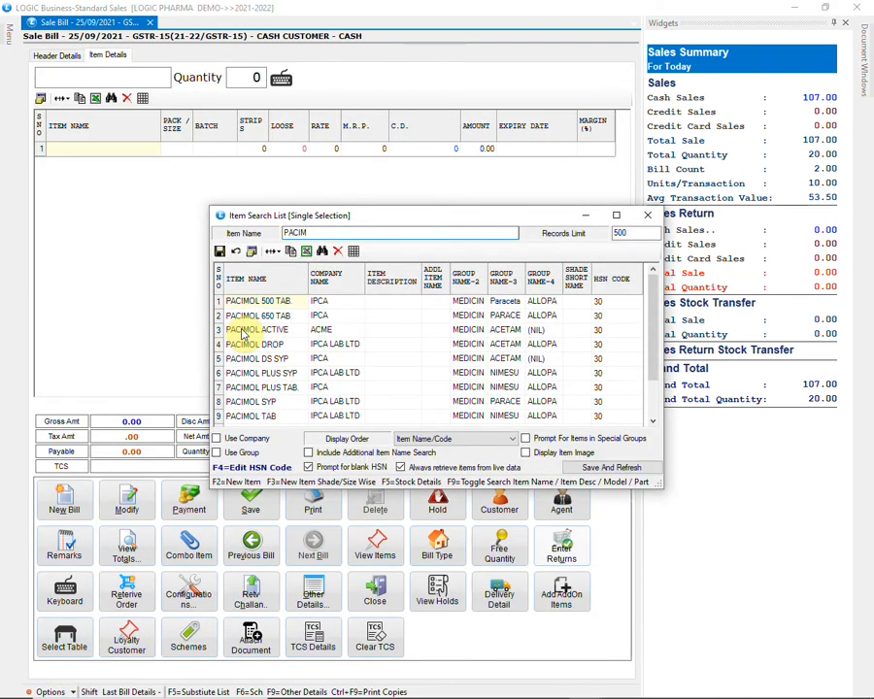
pyautogui.press('Return')
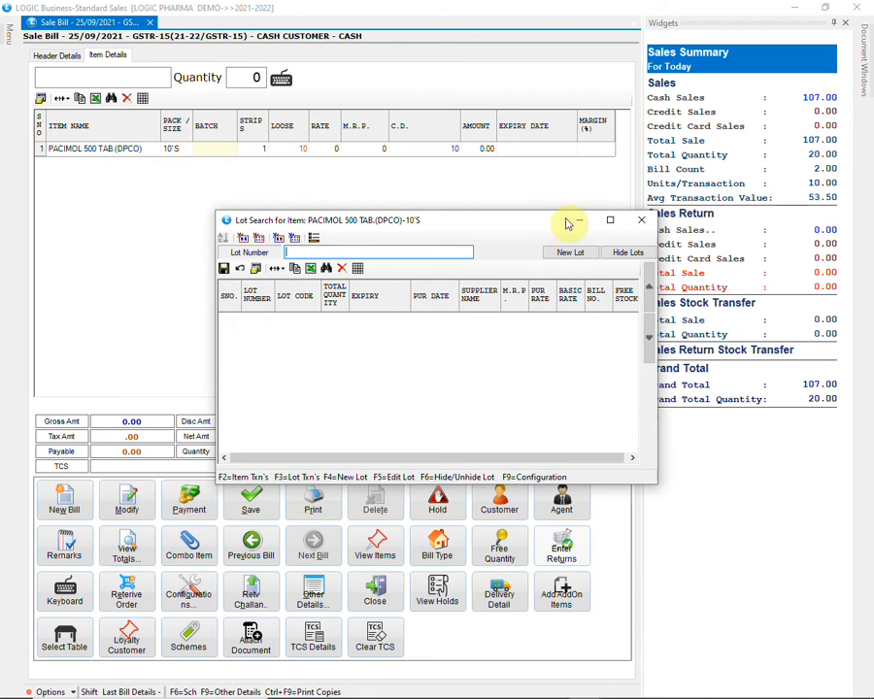
pyautogui.click(653, 227)
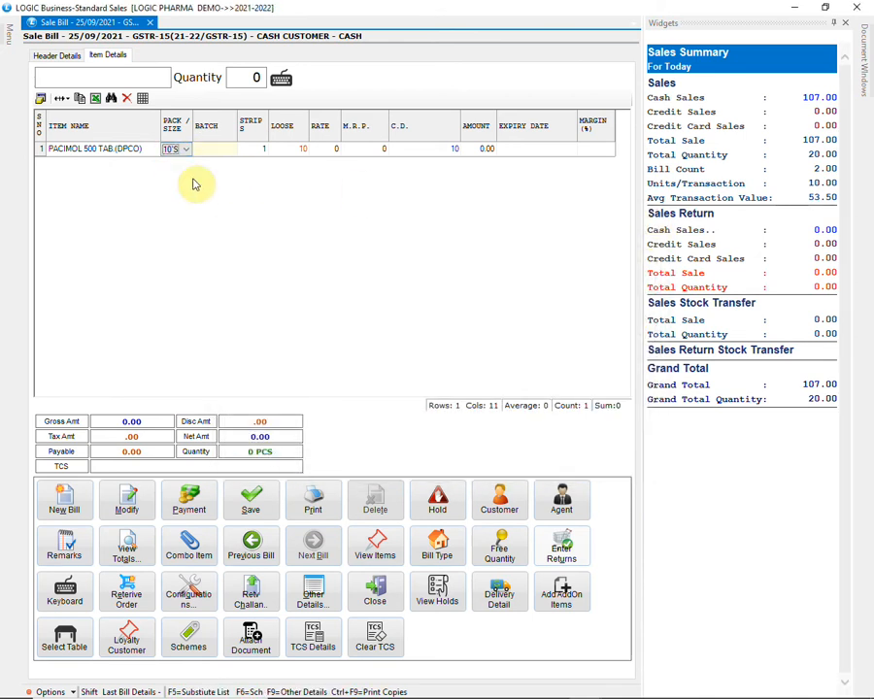
pyautogui.press('F5')
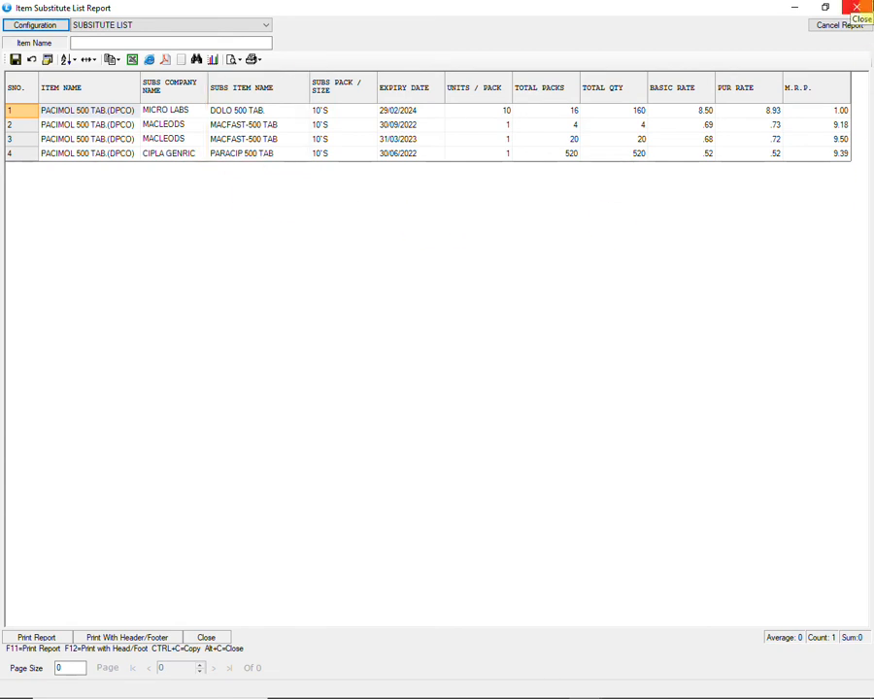
pyautogui.click(857, 8)
# Step: Search for PARACIP and replace the bill's first item with PARACIP 500 TAB
pyautogui.click(134, 152)
pyautogui.write('PARACIP')
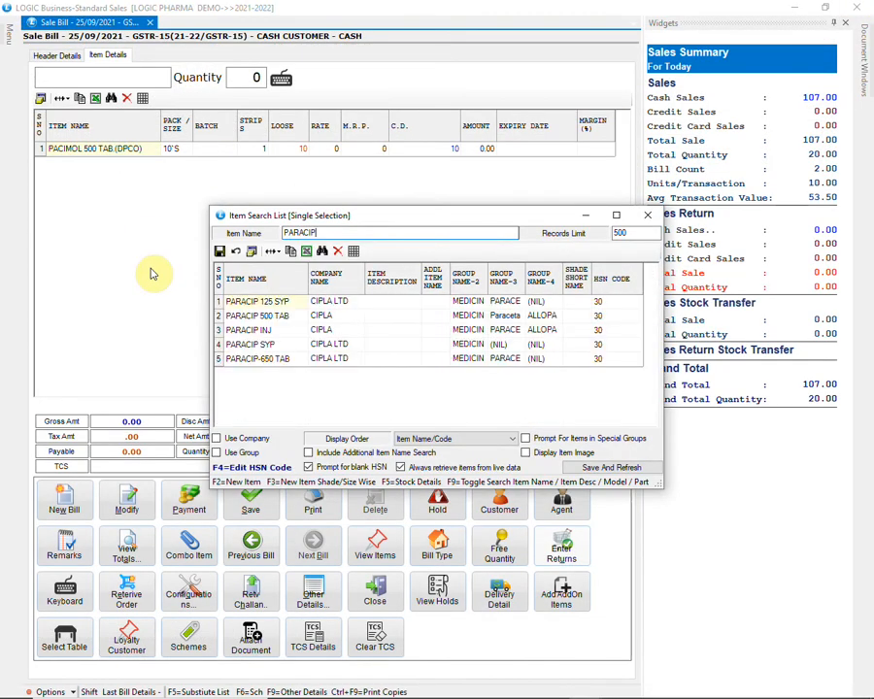
pyautogui.press('Down')
pyautogui.press('Return')
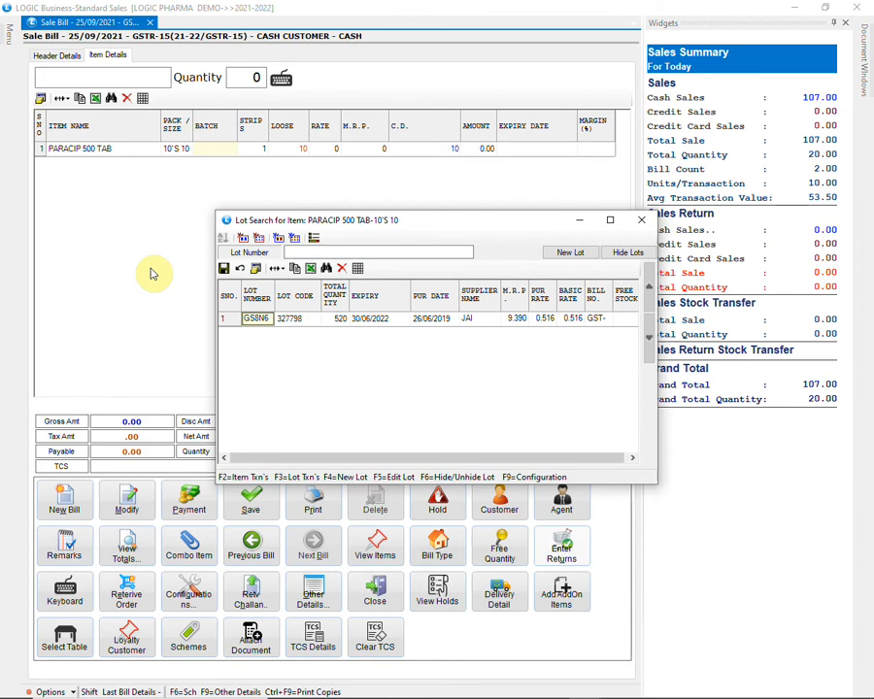
# Step: Select lot GS8N61 for PARACIP 500 TAB and accept 1 strip at the default rate, moving on to the second item line
pyautogui.press('Return')
pyautogui.press('Return')
pyautogui.press('Return')
pyautogui.press('Return')
pyautogui.press('Return')
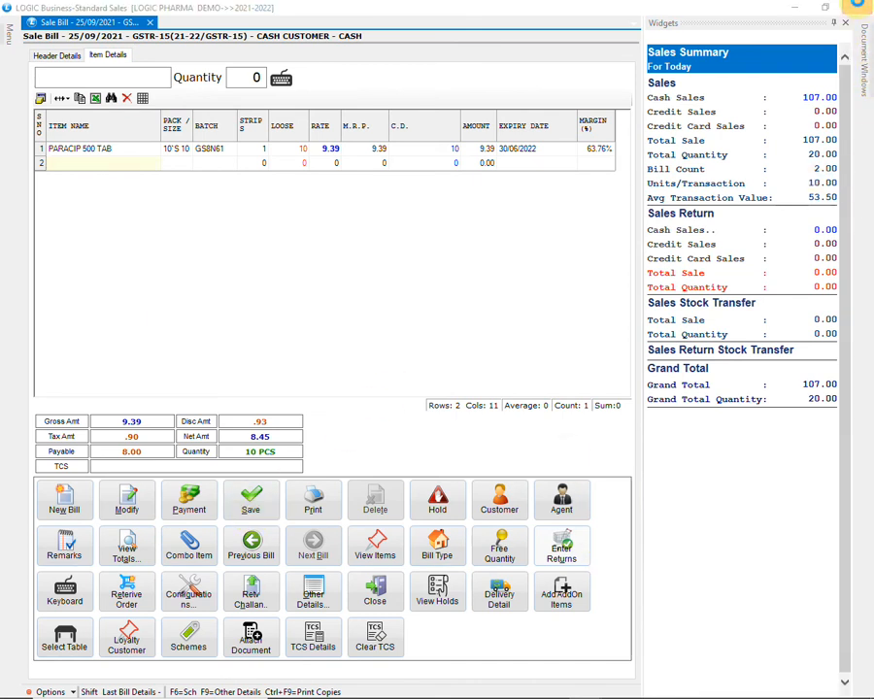
# Step: Close the current sale bill and accept a new bill's cash header defaults as far as the patient details form
pyautogui.click(856, 7)
pyautogui.click(433, 401)
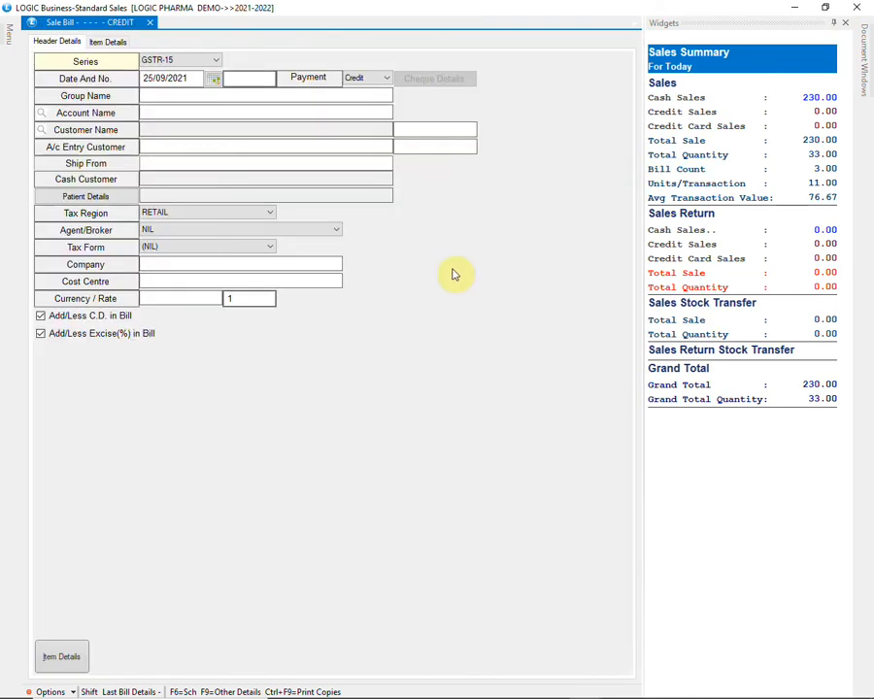
pyautogui.press('Return')
pyautogui.press('Return')
pyautogui.press('Return')
pyautogui.press('Return')
pyautogui.press('Return')
pyautogui.press('Return')
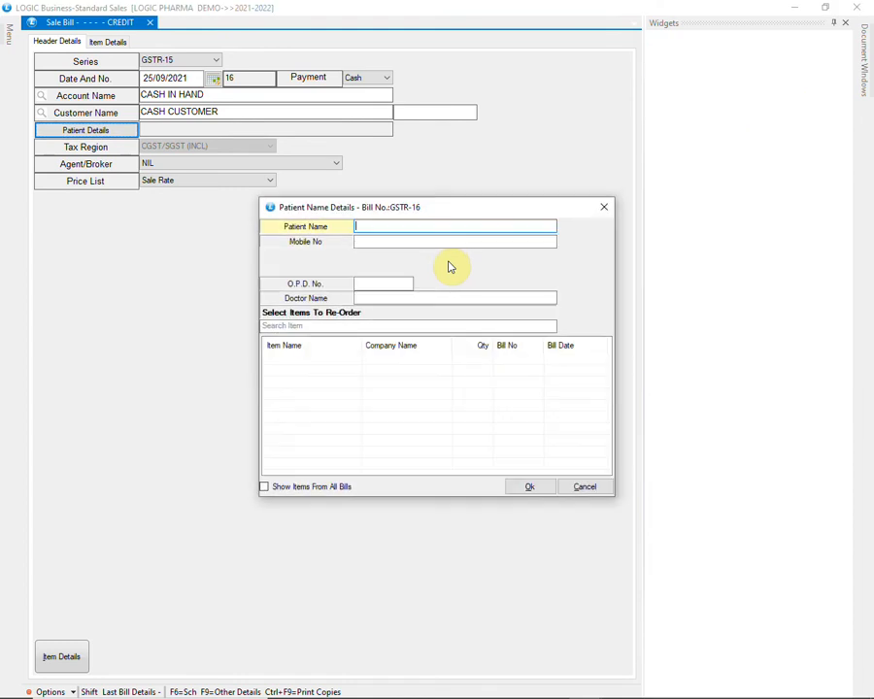
# Step: Leave the patient details blank, keep the remaining header defaults and proceed to the bill's item details
pyautogui.press('Return')
pyautogui.press('Return')
pyautogui.press('Return')
pyautogui.press('Return')
pyautogui.press('Return')
pyautogui.press('Return')
pyautogui.press('Return')
pyautogui.press('Return')
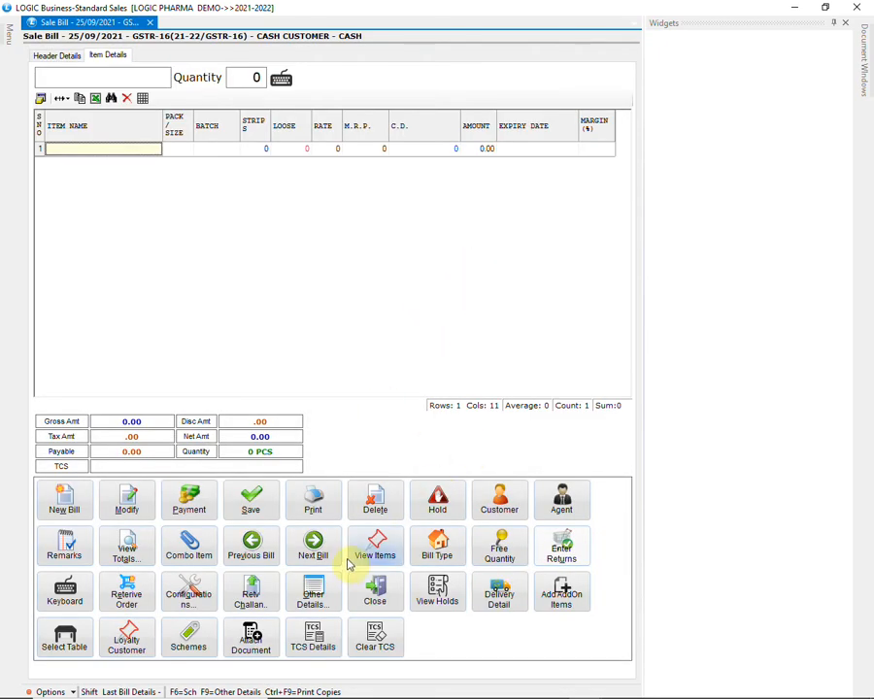
# Step: Begin adding a document attachment to the bill, view the file browser for its path and cancel the file selection
pyautogui.click(255, 641)
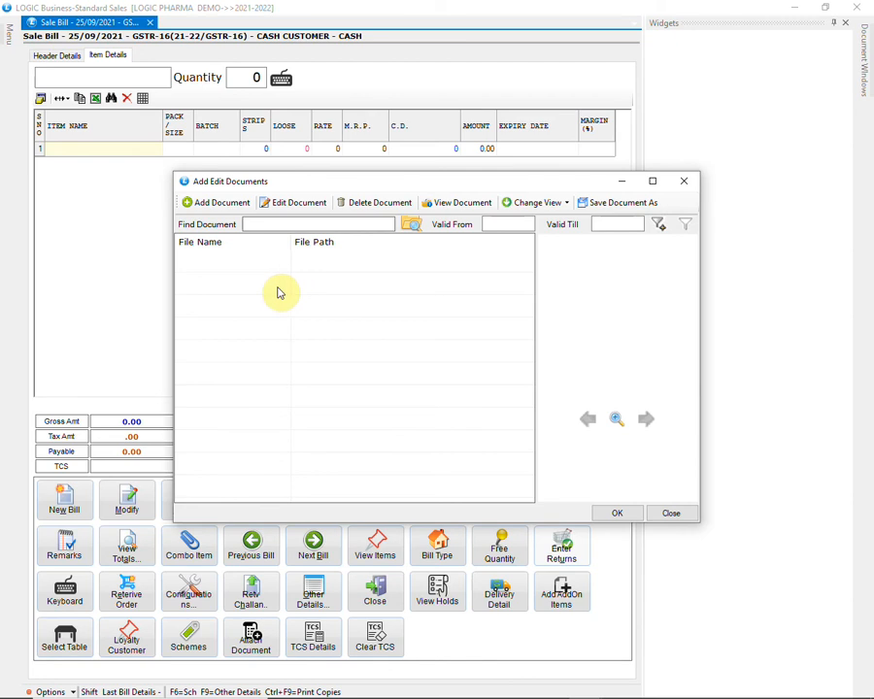
pyautogui.click(217, 203)
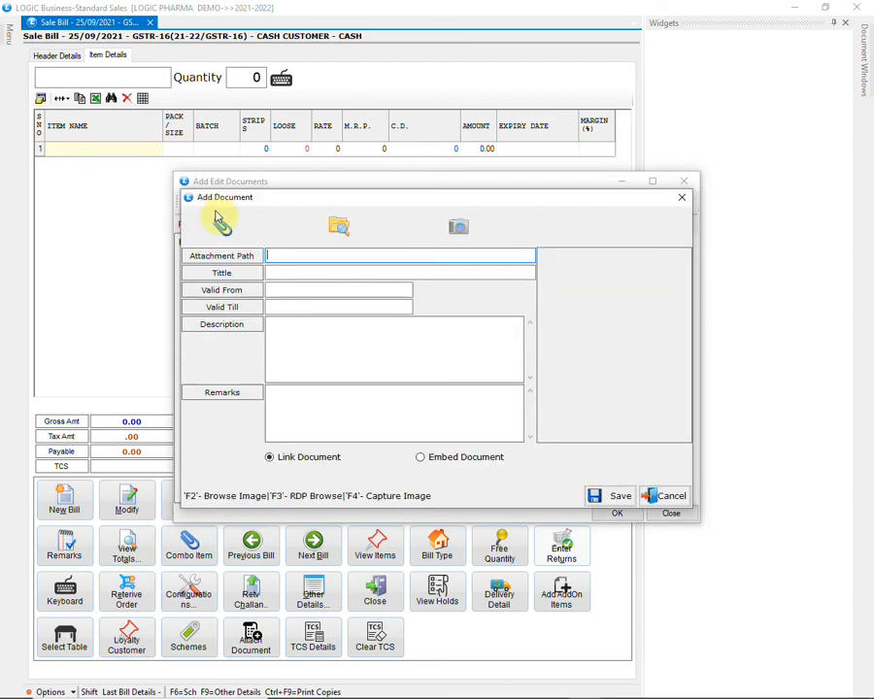
pyautogui.click(221, 225)
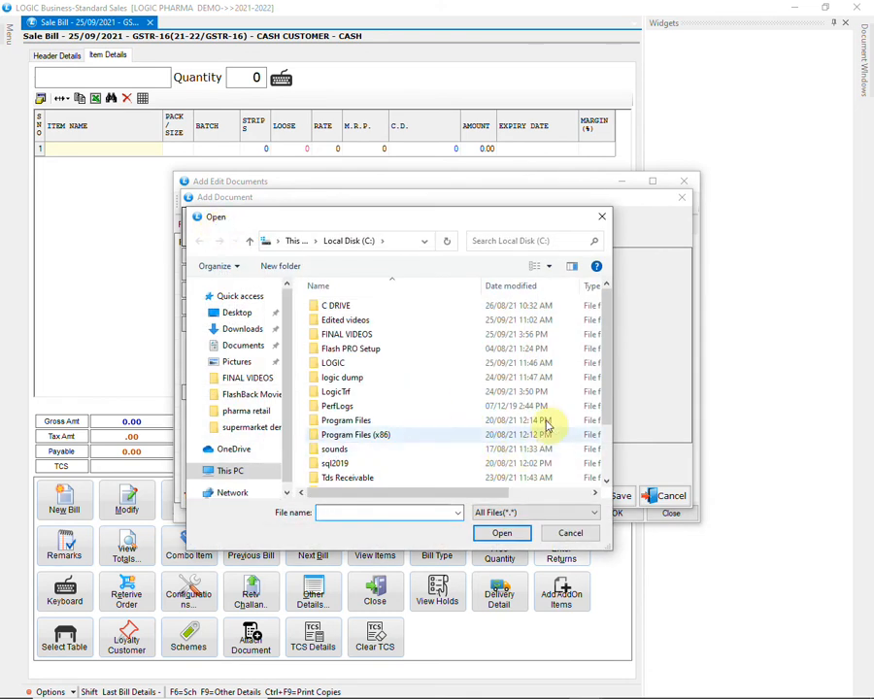
pyautogui.click(571, 534)
# Step: Go through the attachment's title, validity dates, description and remarks fields, and close the document windows without attaching anything
pyautogui.click(286, 274)
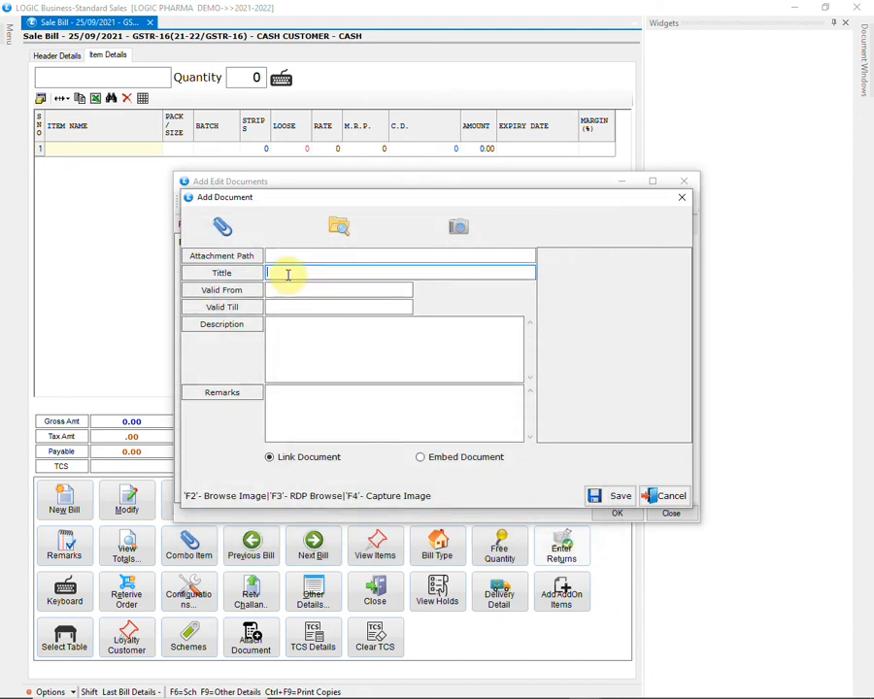
pyautogui.click(278, 289)
pyautogui.click(278, 306)
pyautogui.click(289, 340)
pyautogui.click(294, 401)
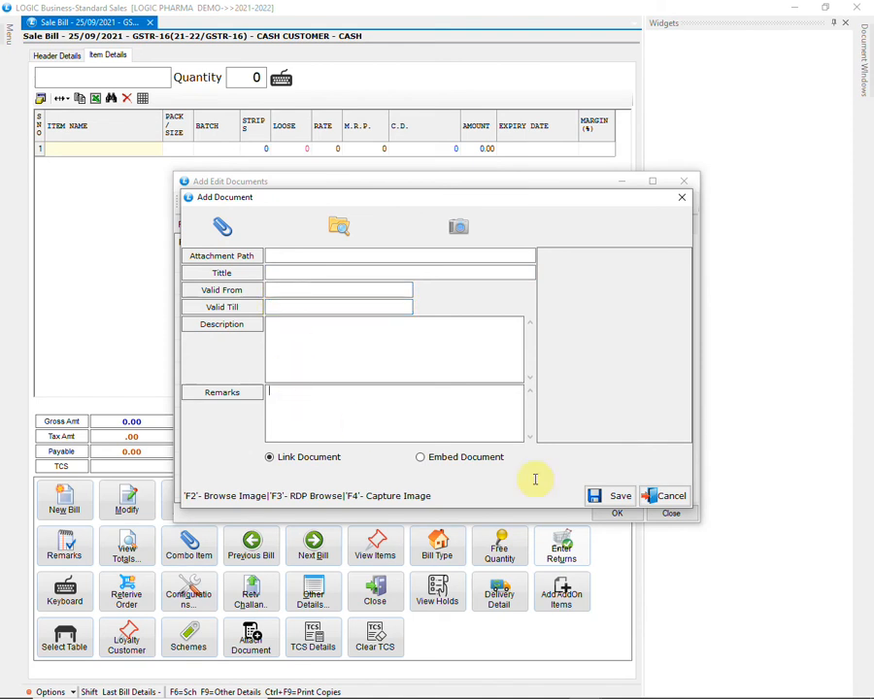
pyautogui.click(617, 497)
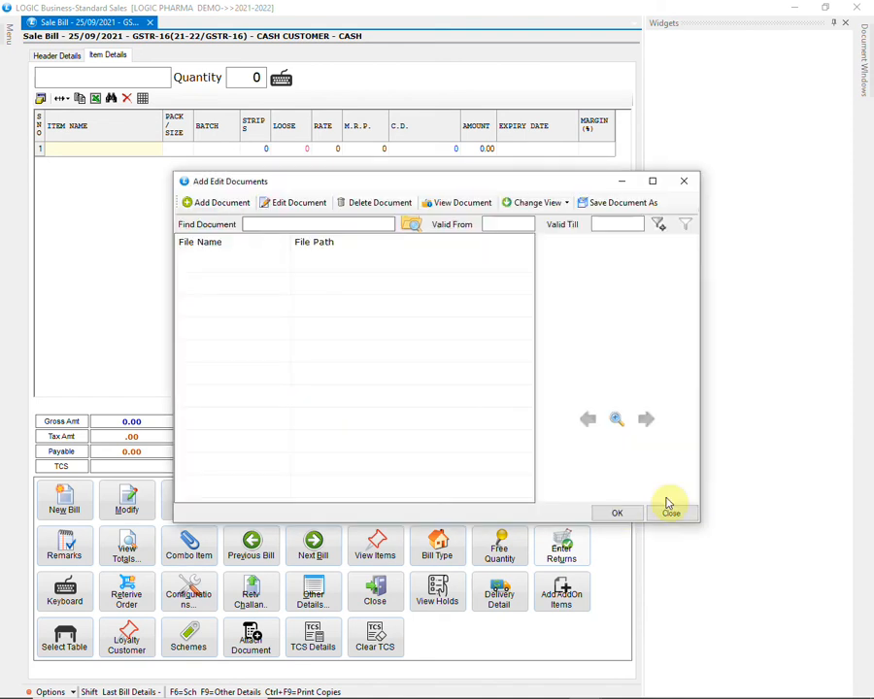
pyautogui.click(619, 513)
# Step: Close the sale bill window and open a Bank Payments voucher from the accounts section
pyautogui.click(867, 6)
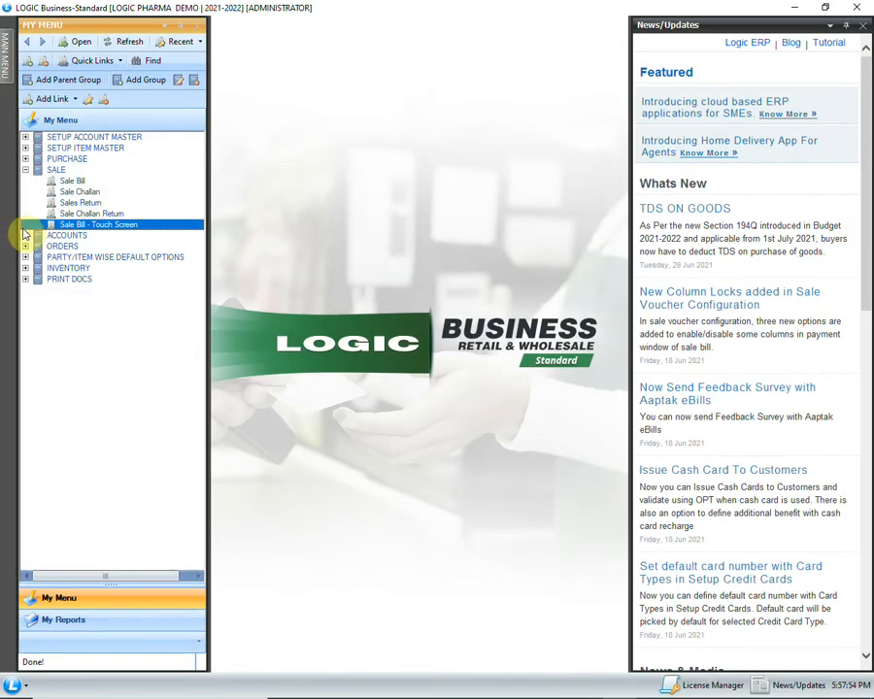
pyautogui.click(25, 235)
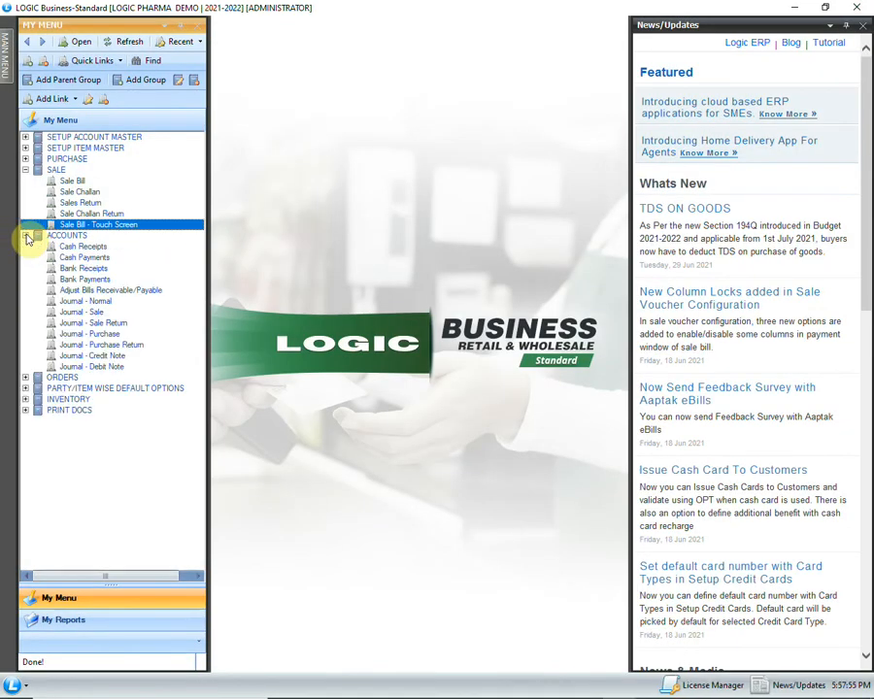
pyautogui.click(124, 280)
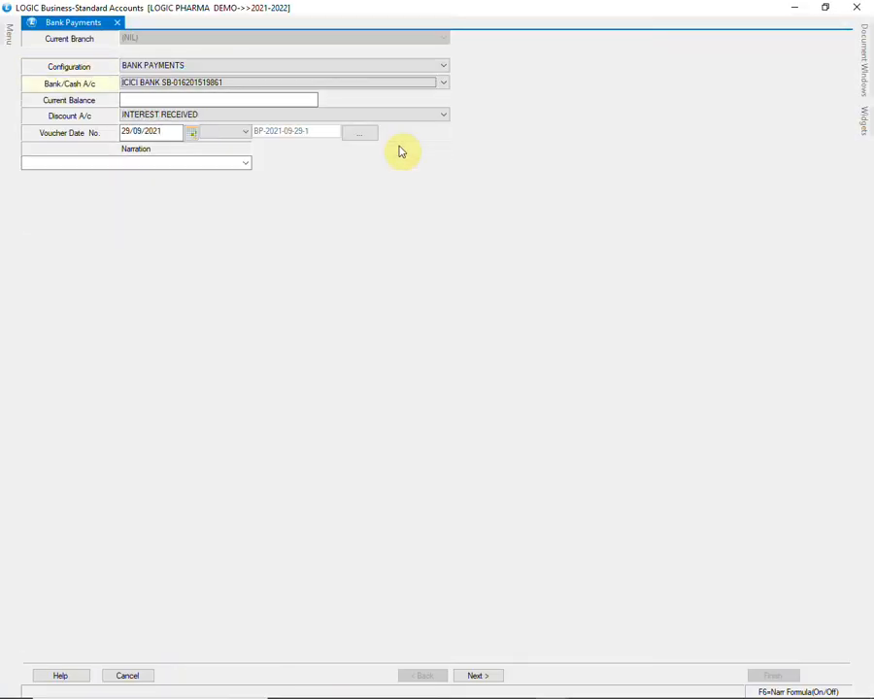
# Step: Keep the ICICI BANK account and voucher date 29/09/2021, set the narration to CHQ.NO. and proceed to the payment entries
pyautogui.click(396, 85)
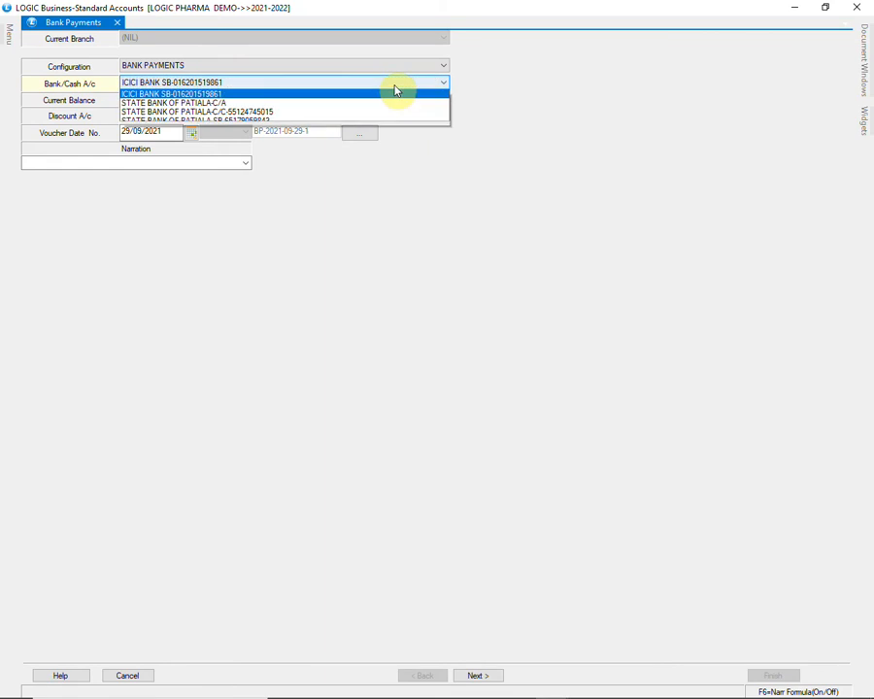
pyautogui.click(395, 87)
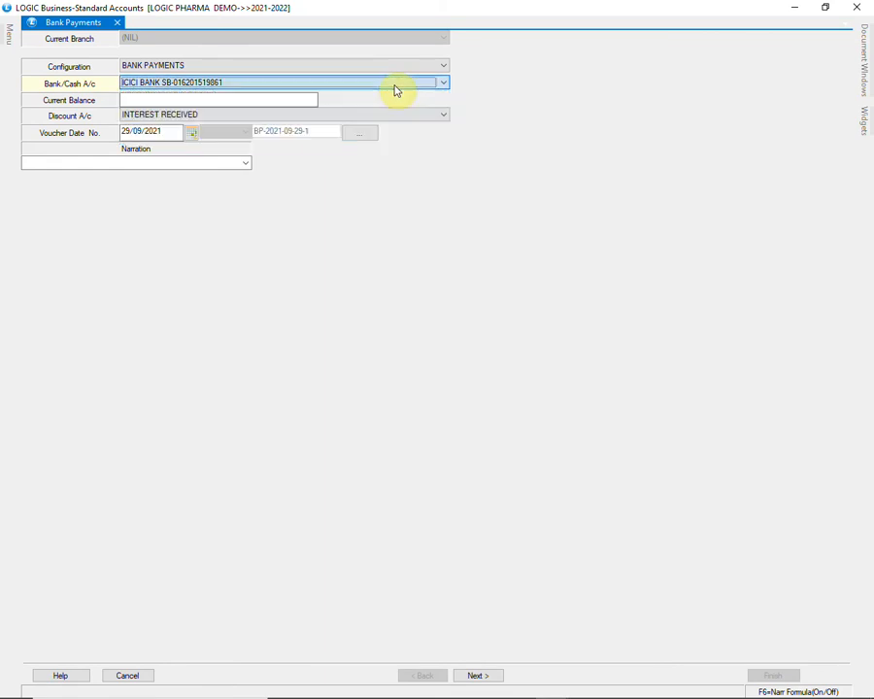
pyautogui.press('Return')
pyautogui.press('Return')
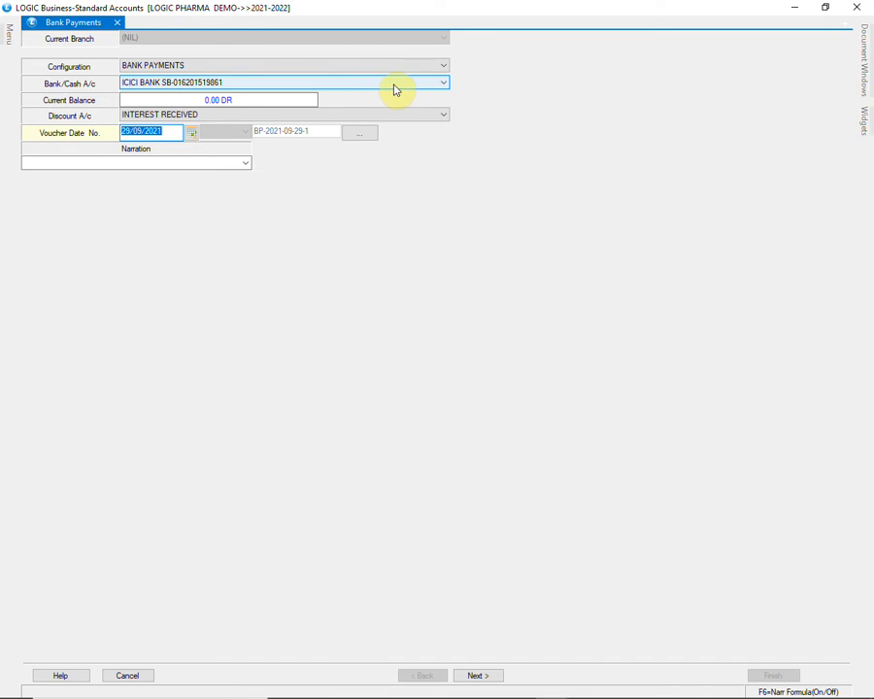
pyautogui.press('Return')
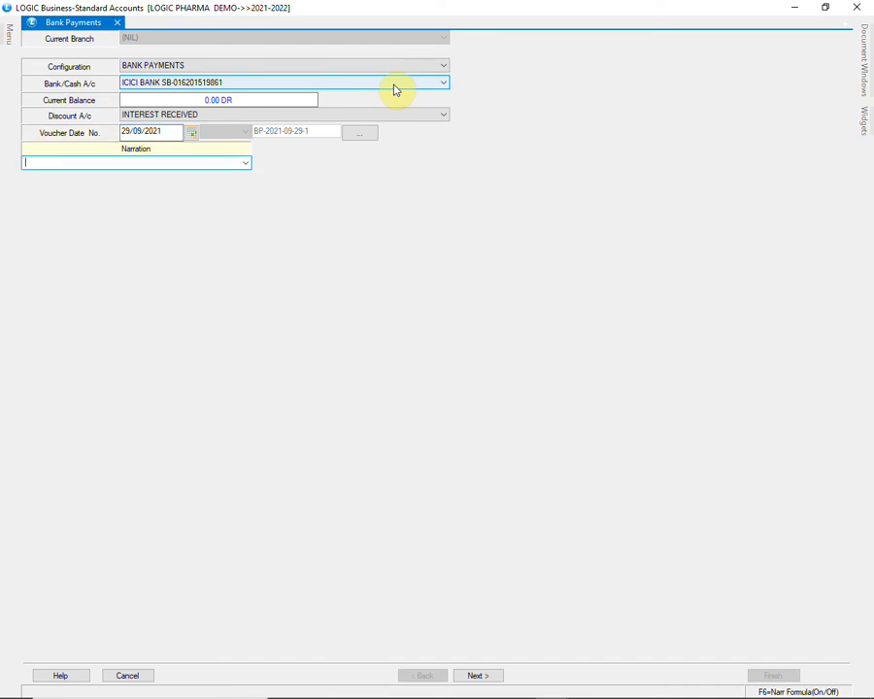
pyautogui.click(246, 166)
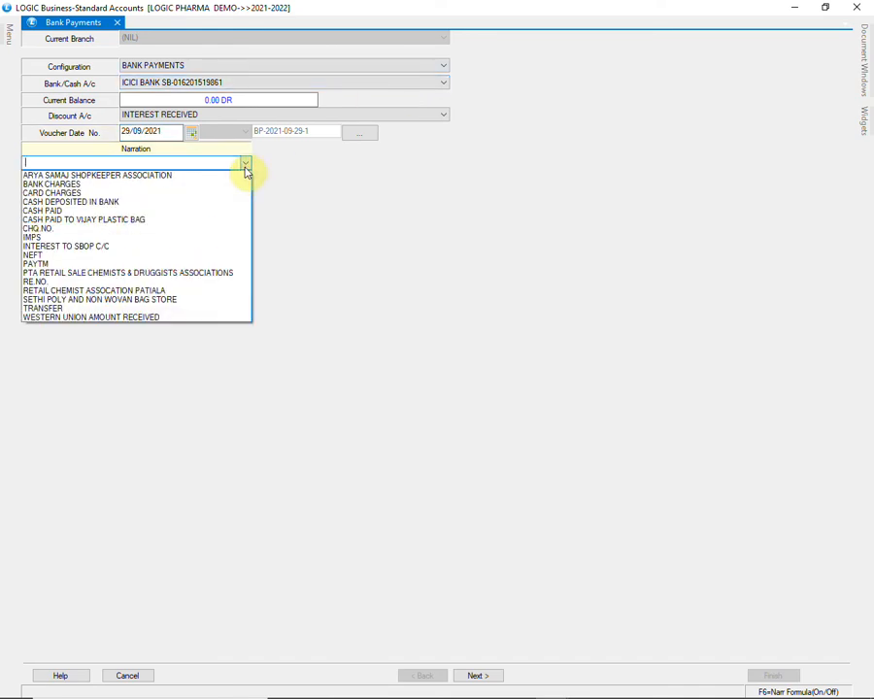
pyautogui.click(189, 231)
pyautogui.press('Tab')
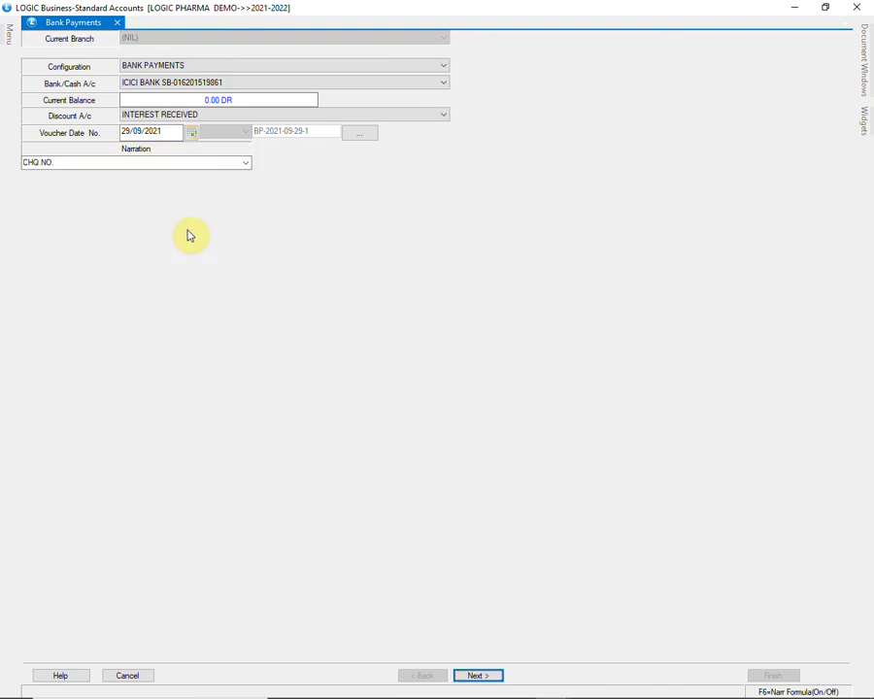
pyautogui.press('Return')
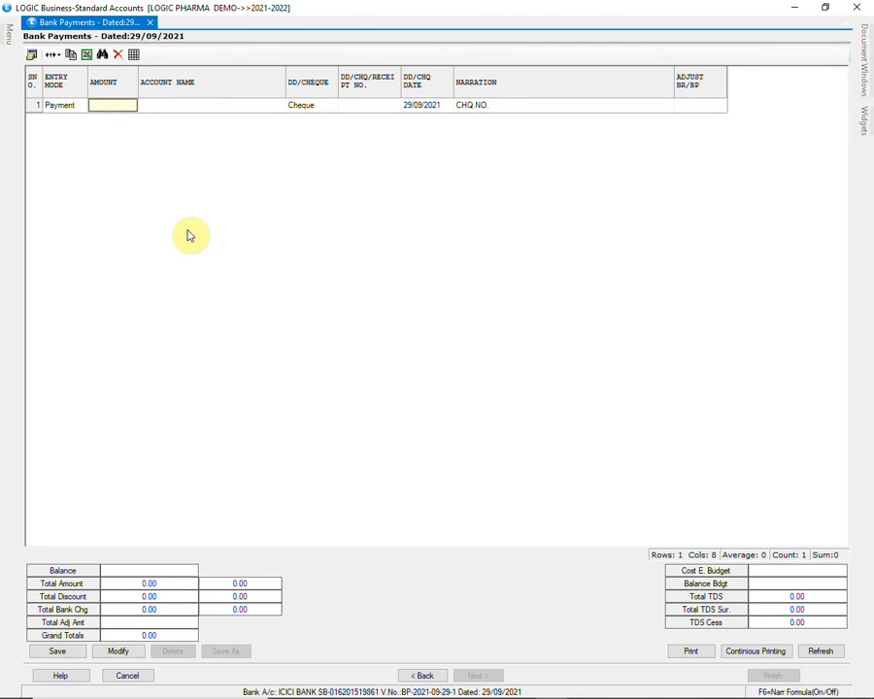
# Step: Enter a payment amount of 5,000 and select A.S.PHARMA as the account
pyautogui.write('5')
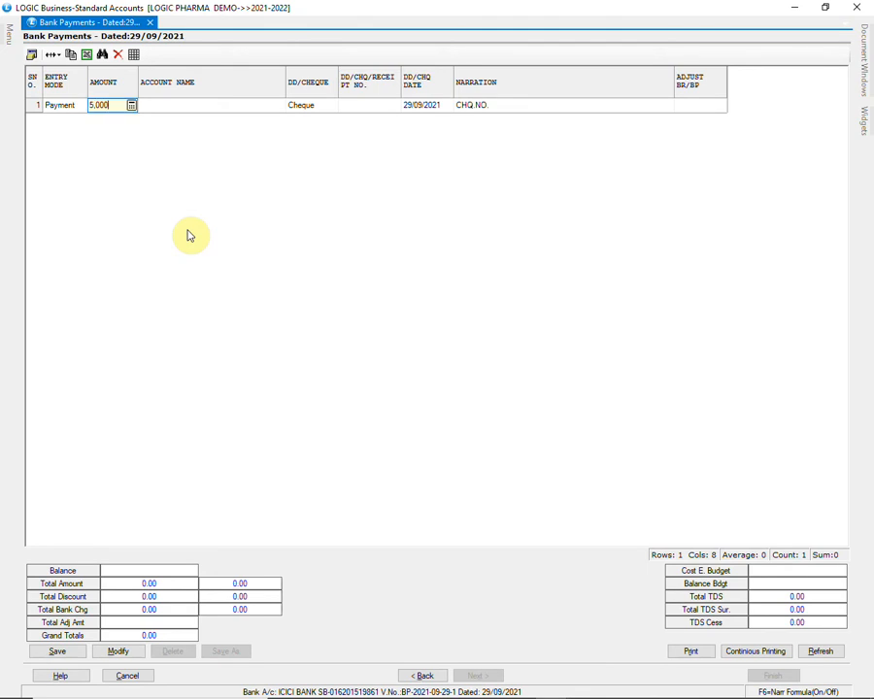
pyautogui.press('Return')
pyautogui.write('A')
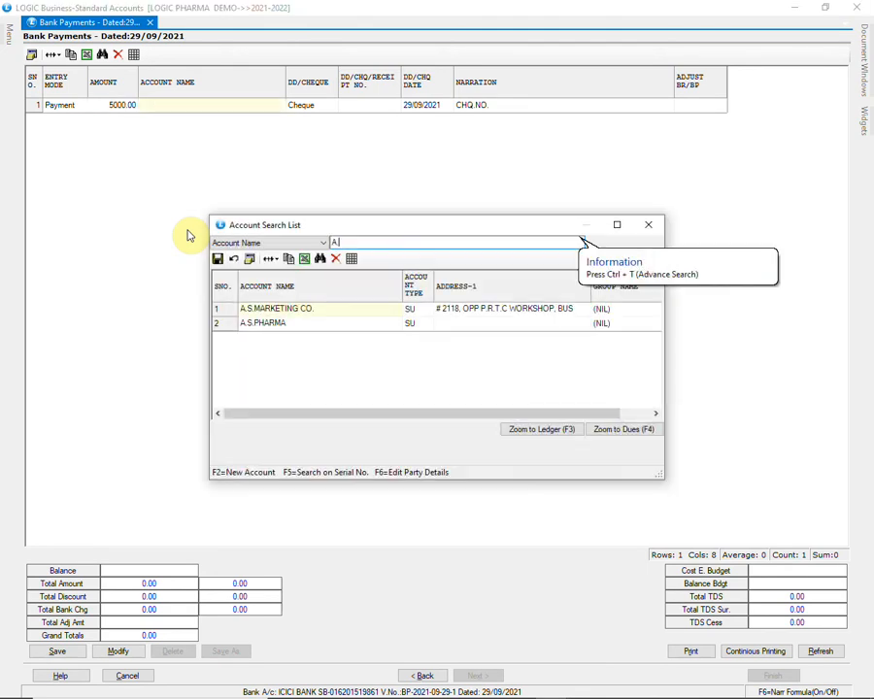
pyautogui.press('Down')
pyautogui.press('Return')
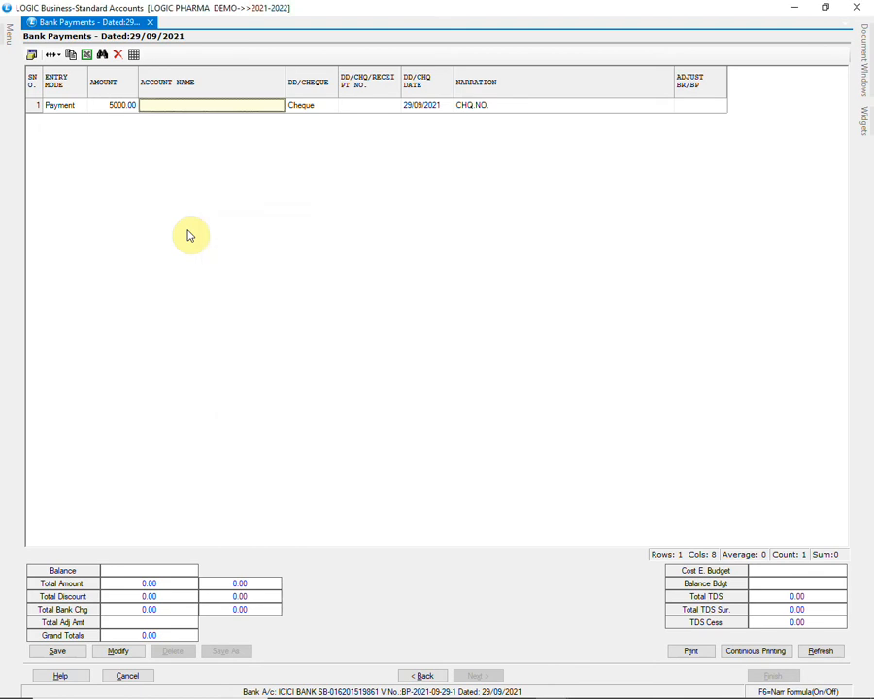
# Step: Keep Cheque as the payment instrument, enter the cheque number and accept the cheque date 29/09/2021
pyautogui.press('Return')
pyautogui.write('58')
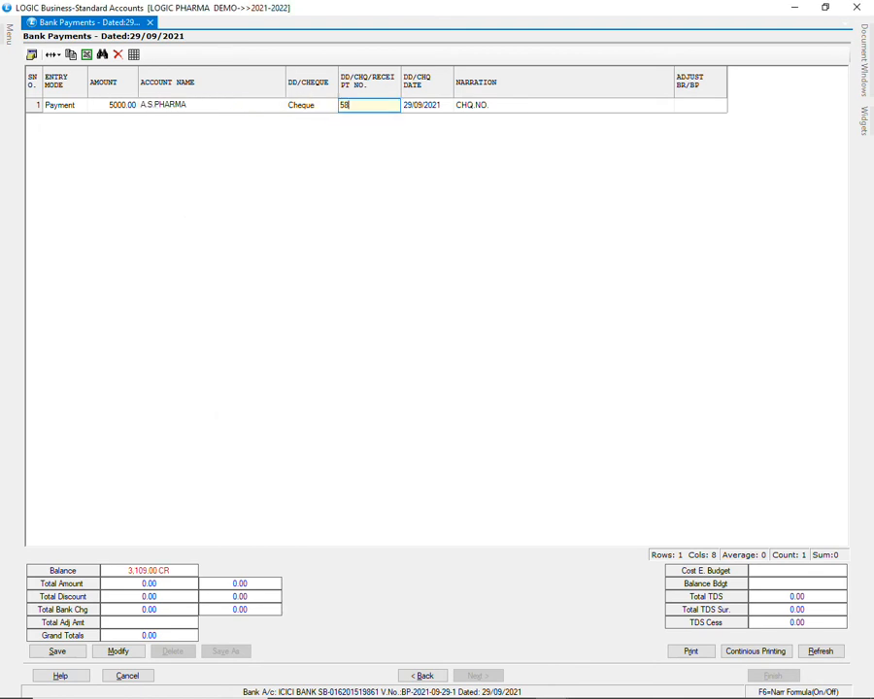
pyautogui.write('6947')
pyautogui.press('Return')
pyautogui.press('Return')
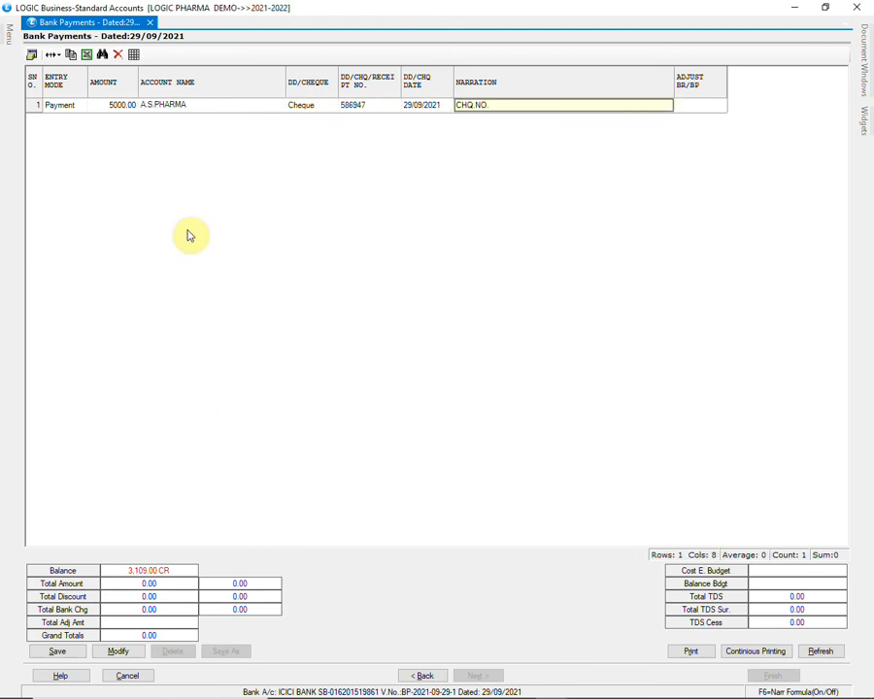
# Step: Adjust the A.S.PHARMA payment against its pending purchase bills N466, B67765 and 1
pyautogui.press('Return')
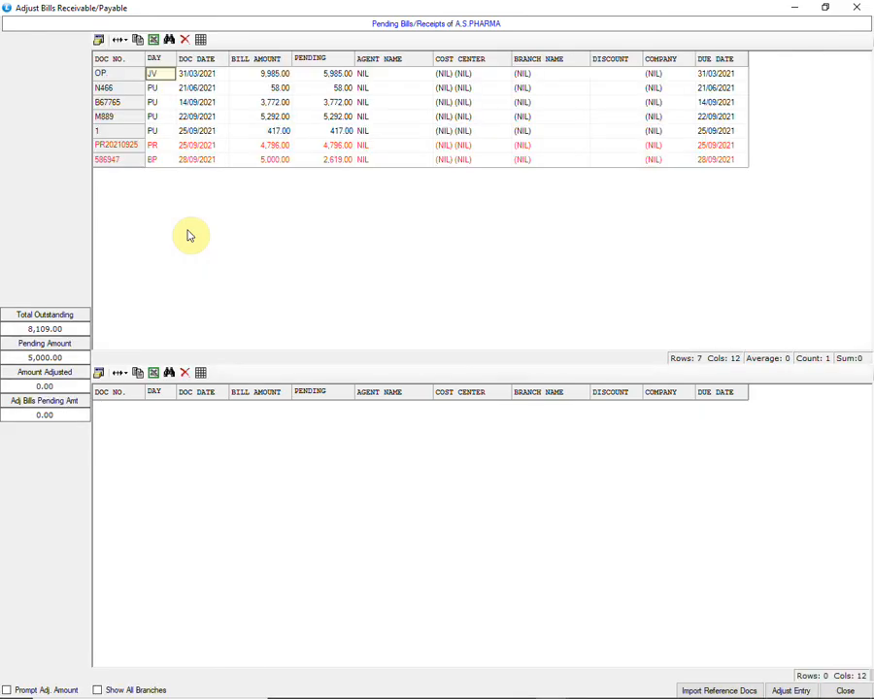
pyautogui.press('Down')
pyautogui.press('Return')
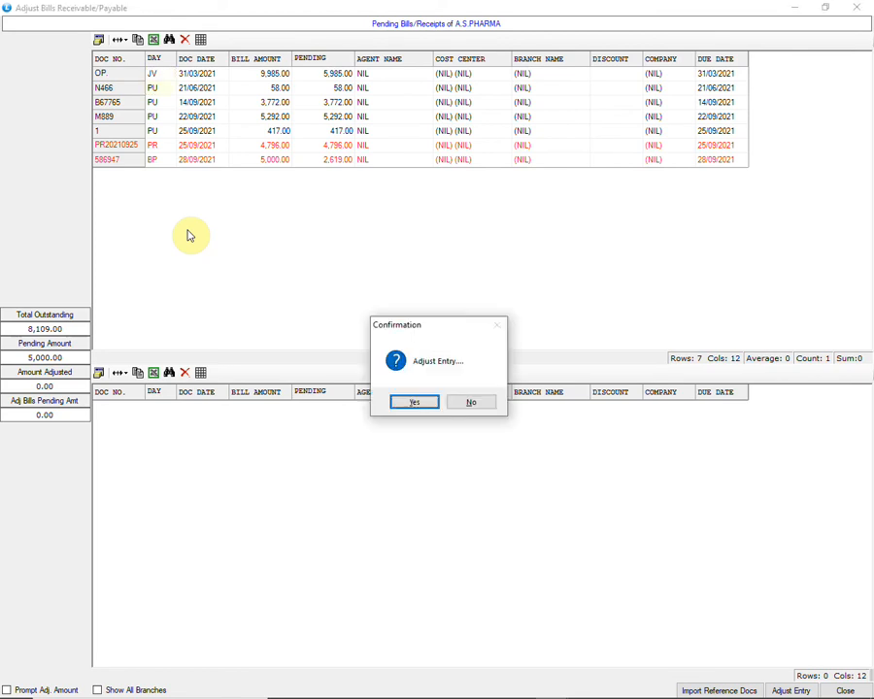
pyautogui.press('Return')
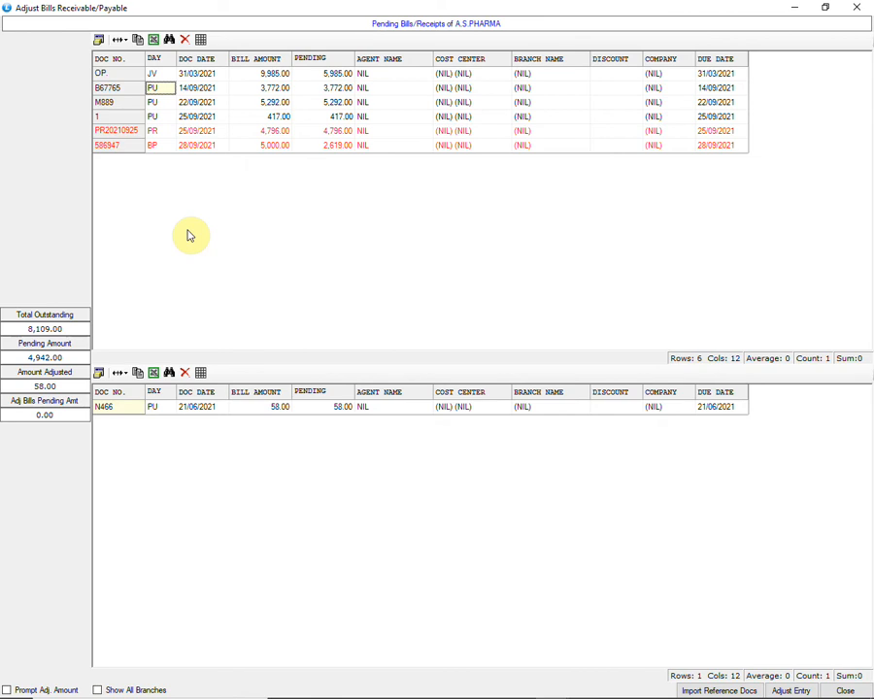
pyautogui.press('Return')
pyautogui.press('Return')
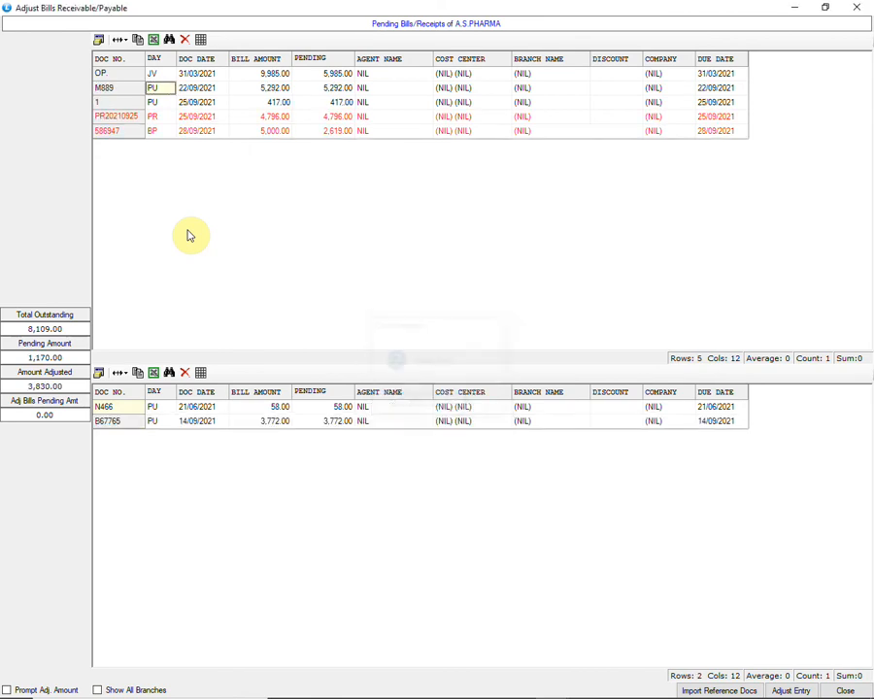
pyautogui.press('Return')
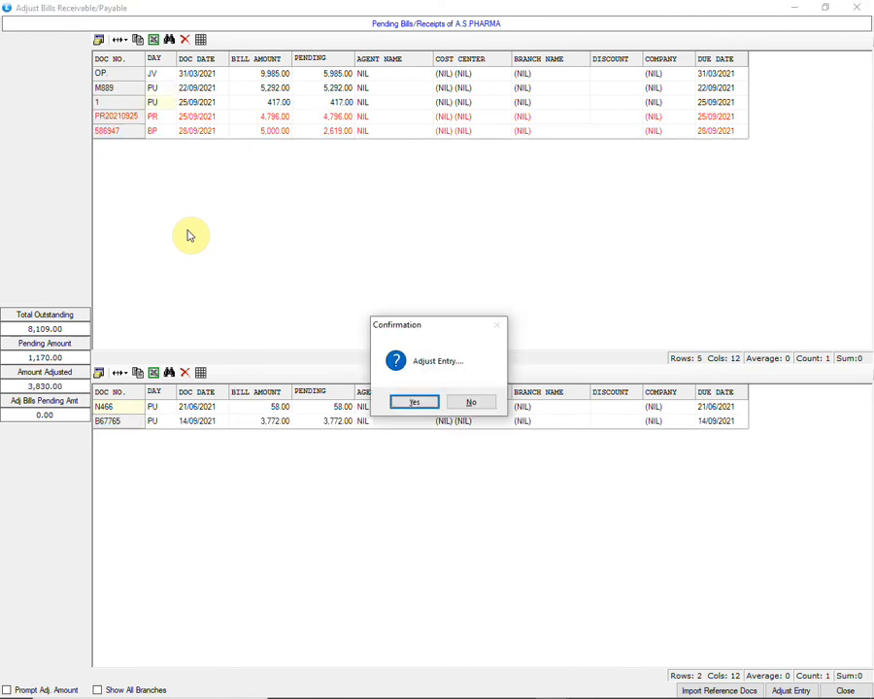
pyautogui.press('Return')
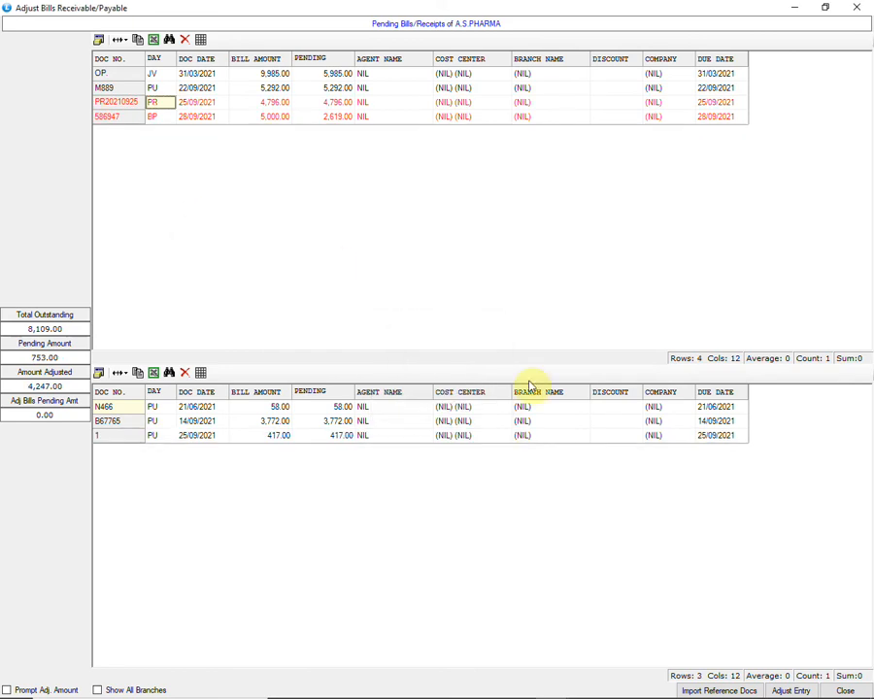
# Step: Close the bill adjustment and save the bank payment voucher to disk
pyautogui.click(843, 690)
pyautogui.press('Return')
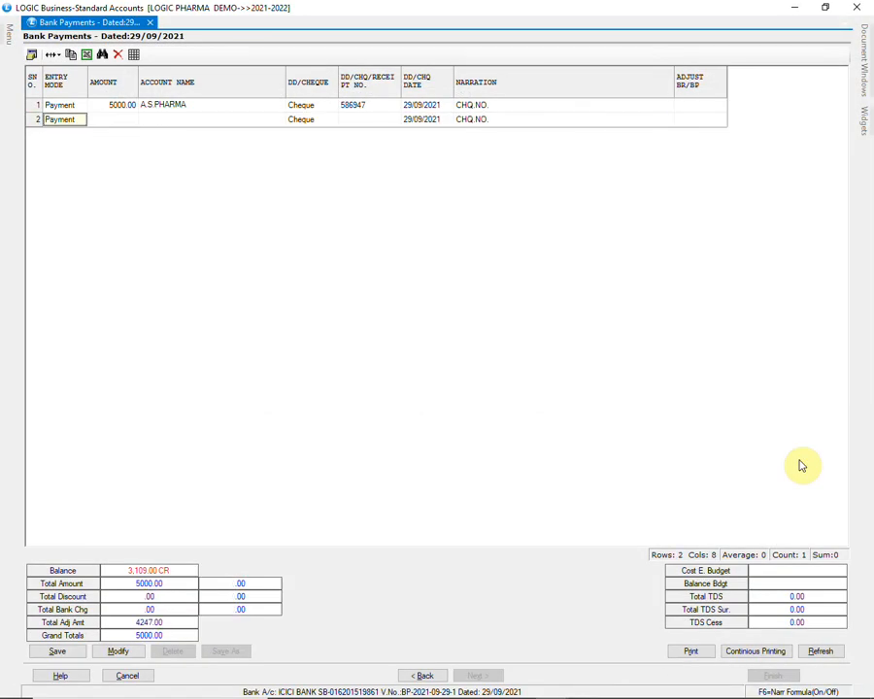
pyautogui.click(55, 655)
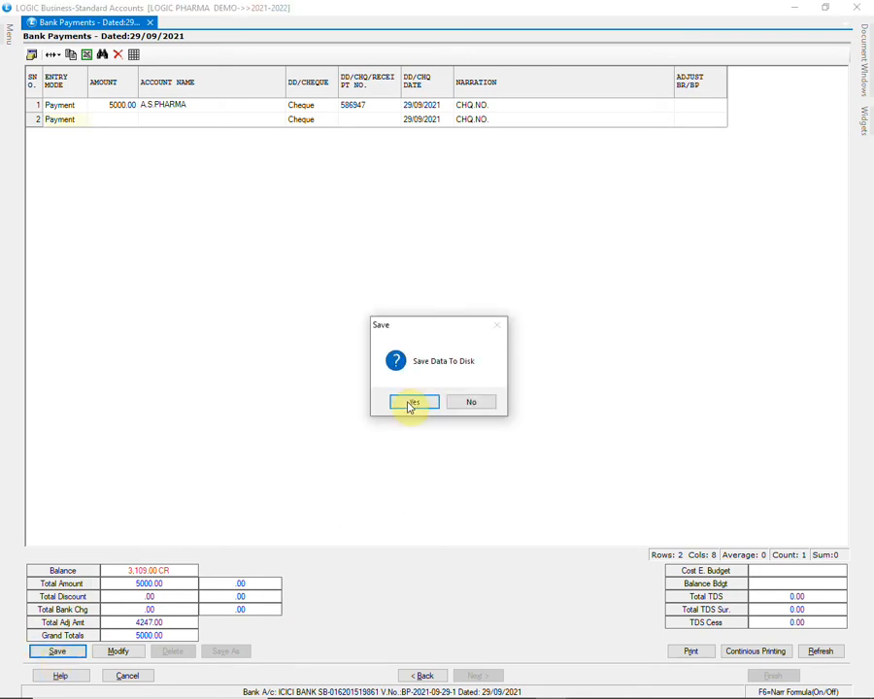
pyautogui.click(407, 401)
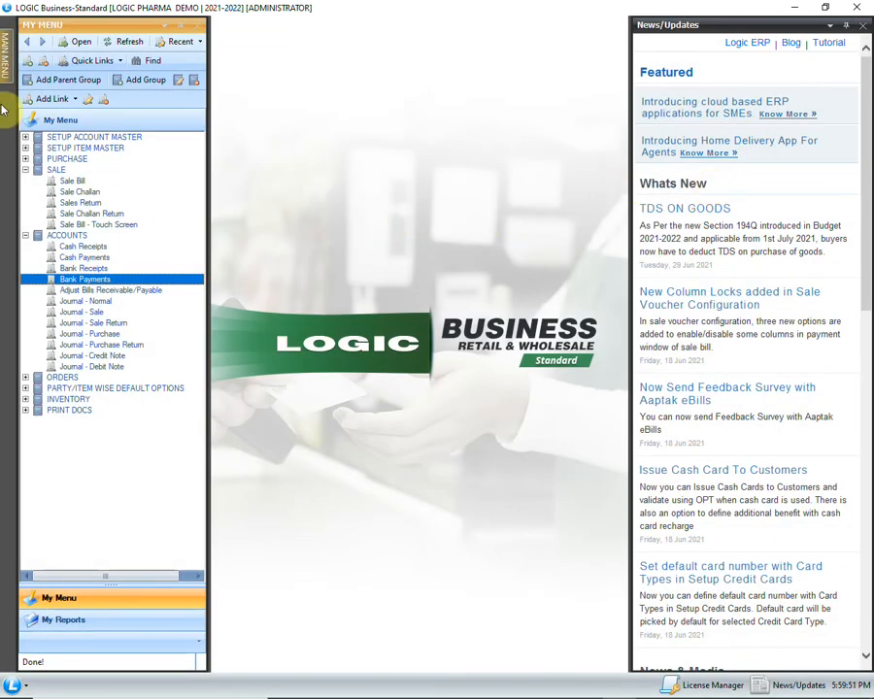
# Step: Open the Stock Query from the stock reports and choose the EXPIRY REPORT configuration
pyautogui.moveTo(7, 59)
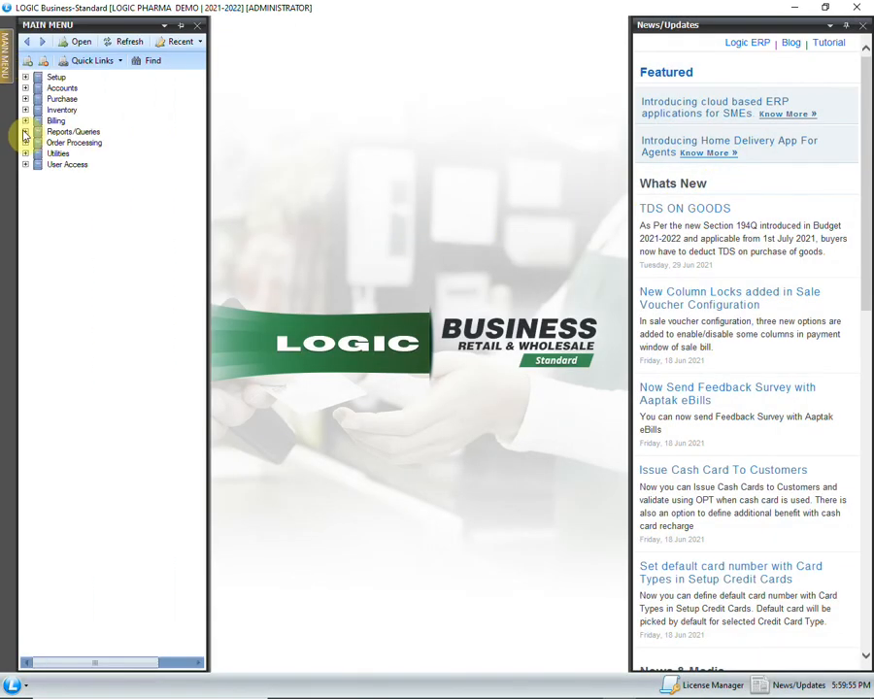
pyautogui.click(25, 132)
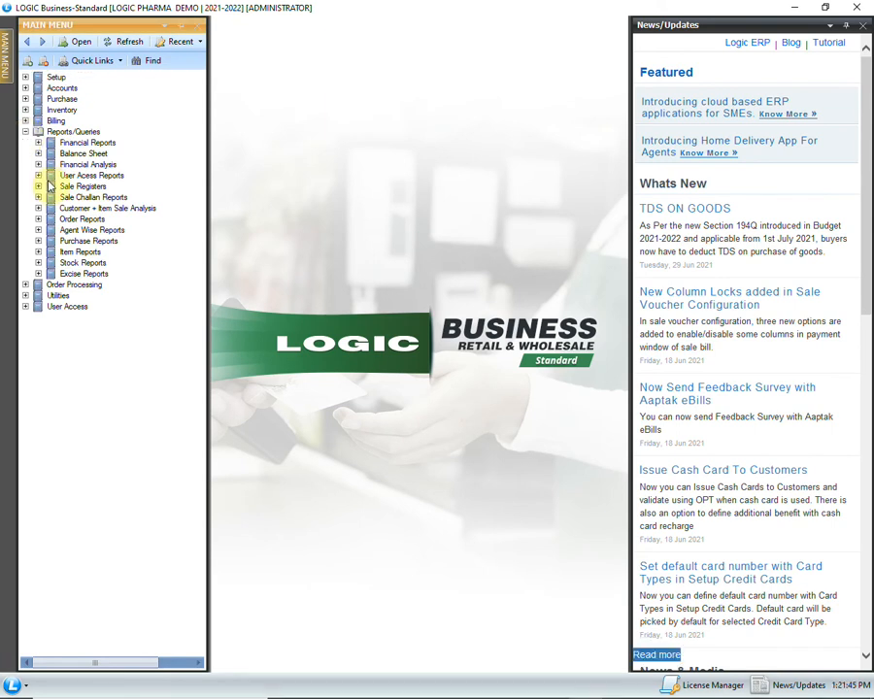
pyautogui.click(38, 262)
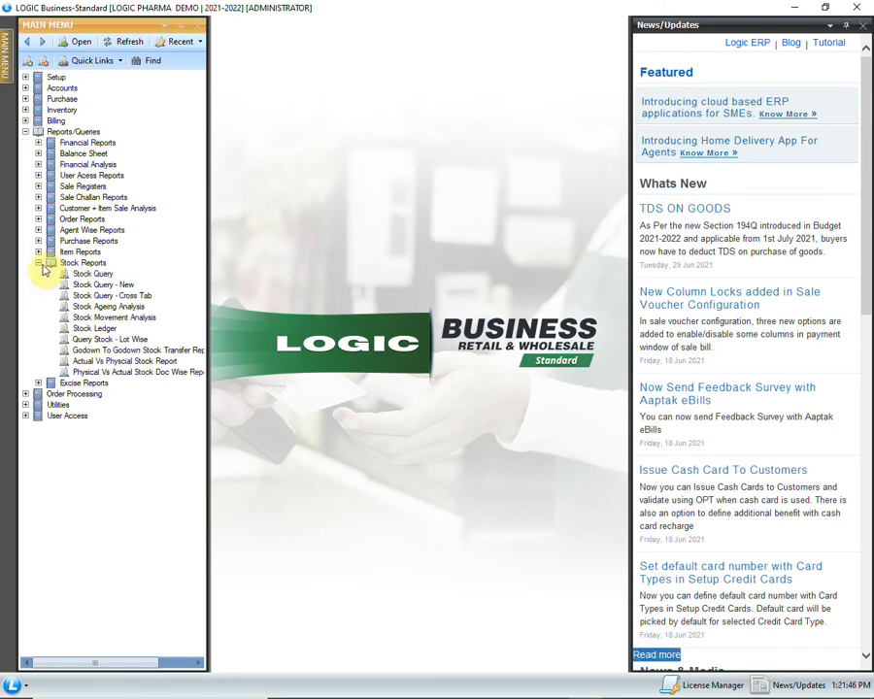
pyautogui.doubleClick(118, 274)
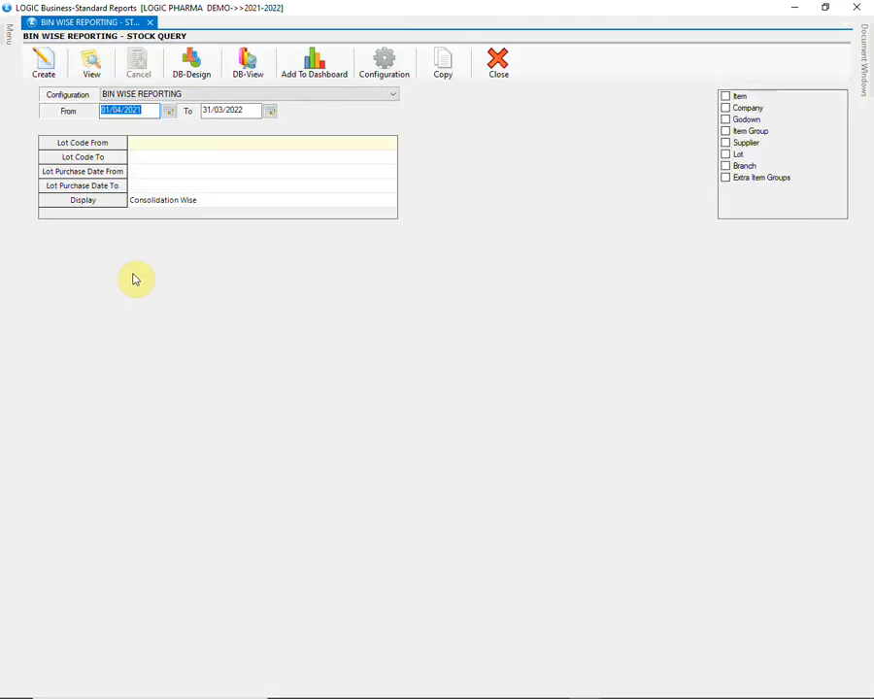
pyautogui.click(229, 92)
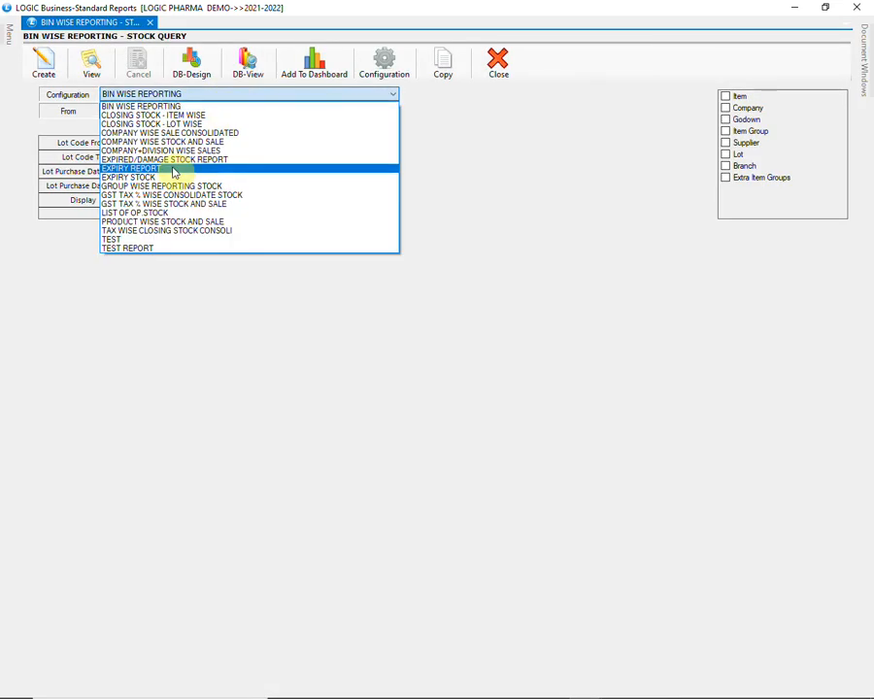
pyautogui.click(175, 171)
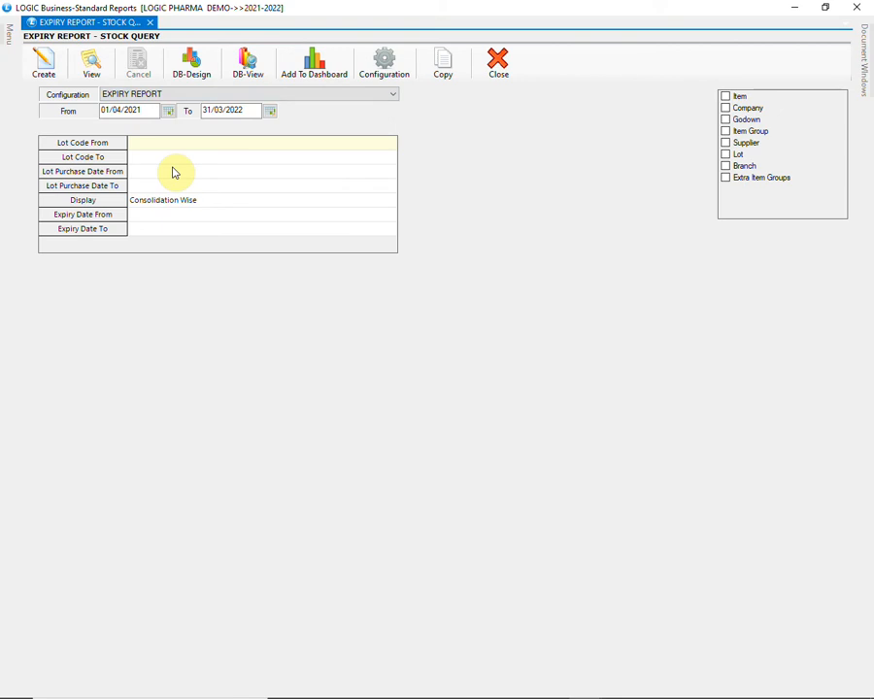
# Step: Set the expiry date range from 30/09/2021 to 30/09/2021 and create the expiry report
pyautogui.click(173, 171)
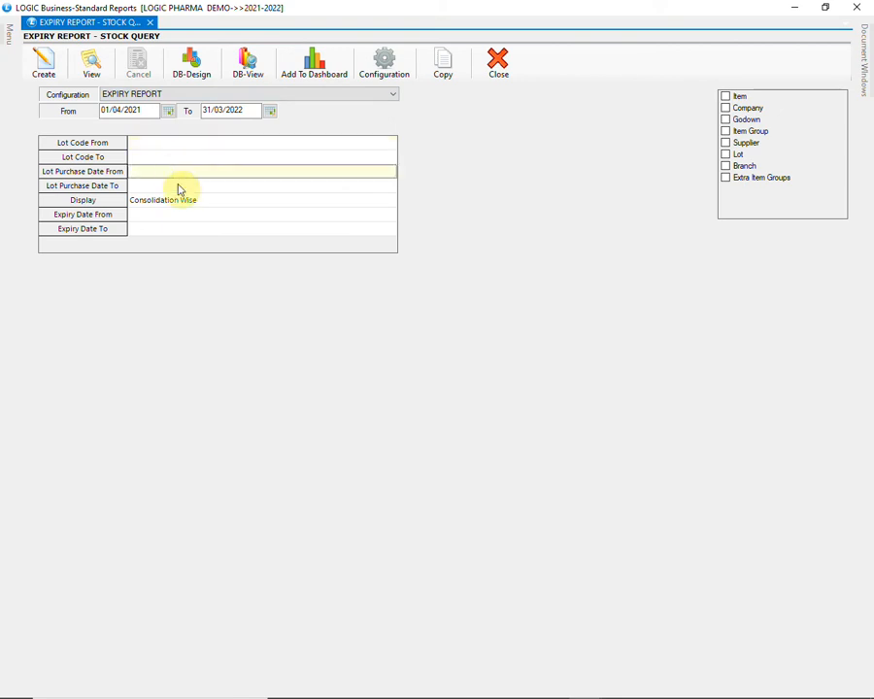
pyautogui.click(176, 202)
pyautogui.click(177, 221)
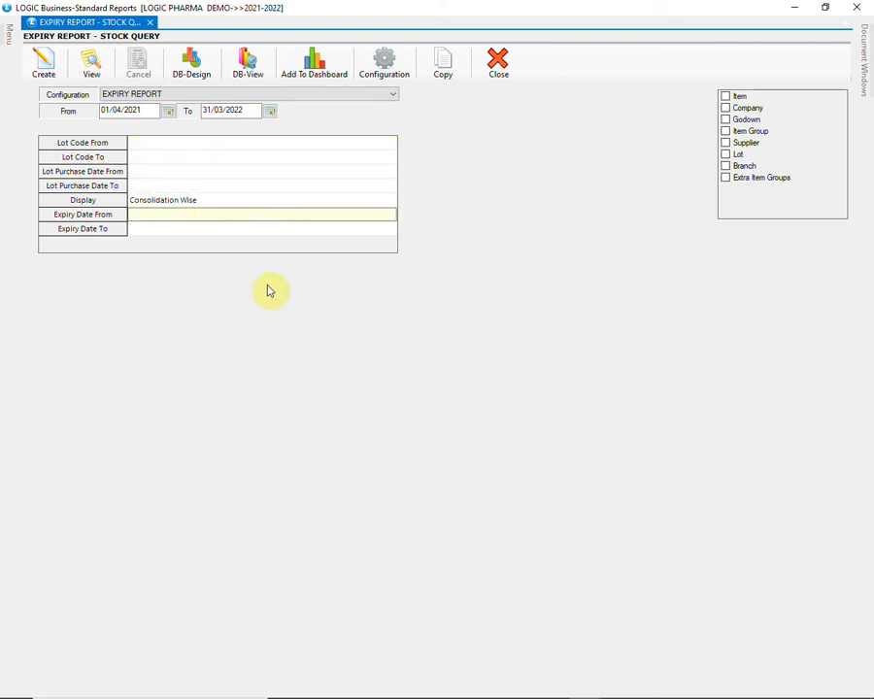
pyautogui.write('30/09/2021')
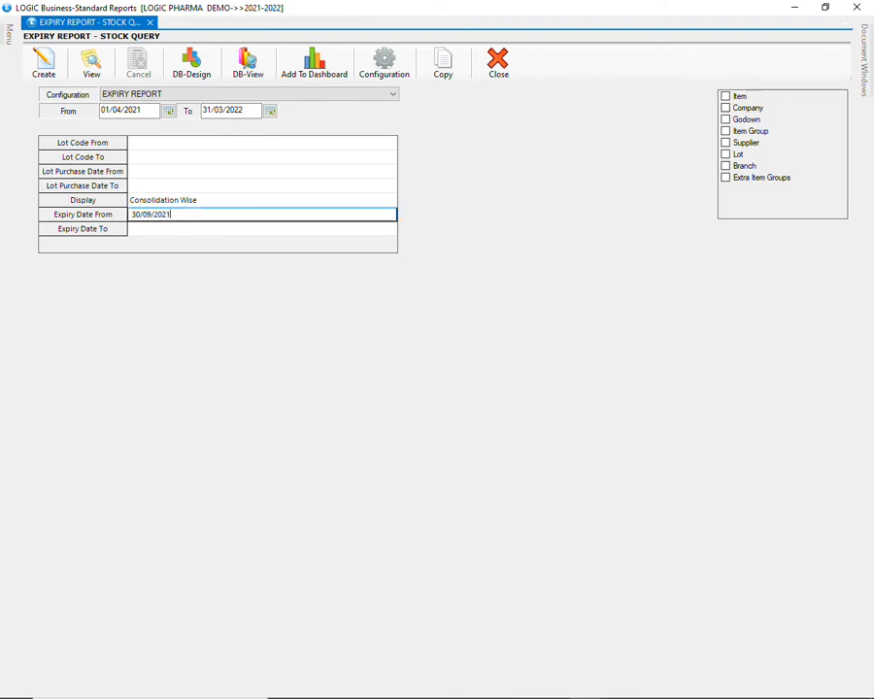
pyautogui.press('Return')
pyautogui.write('30/09/2021')
pyautogui.click(270, 290)
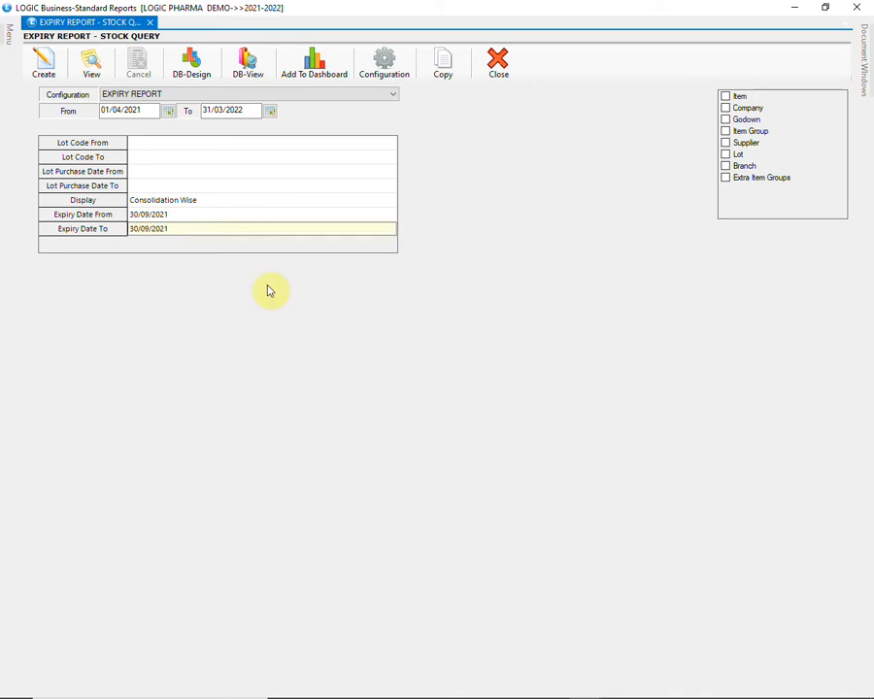
pyautogui.click(46, 66)
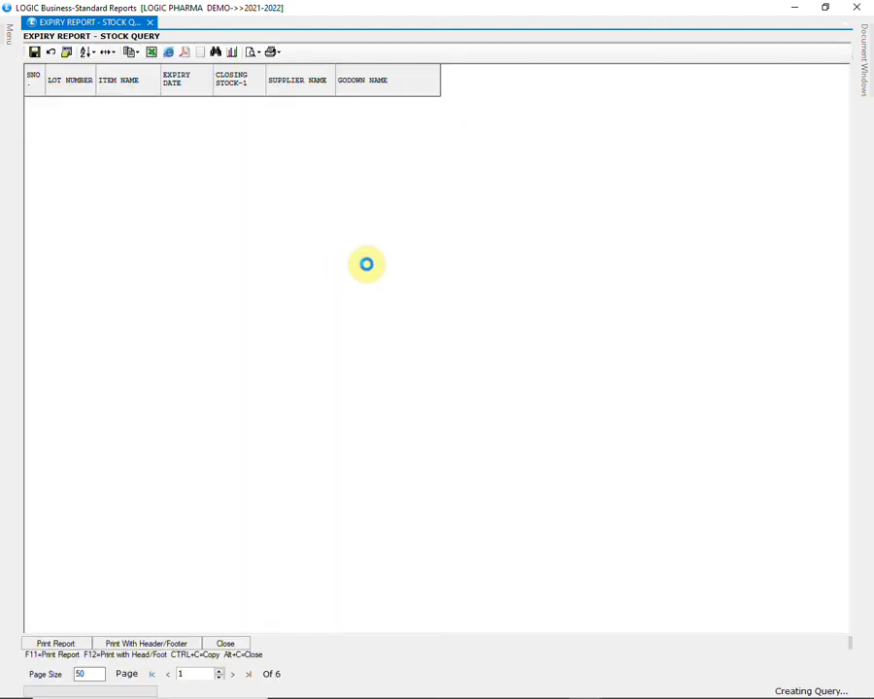
# Step: Review the expiring lots with their closing stock and suppliers through the report's last page, and close the report
pyautogui.click(463, 133)
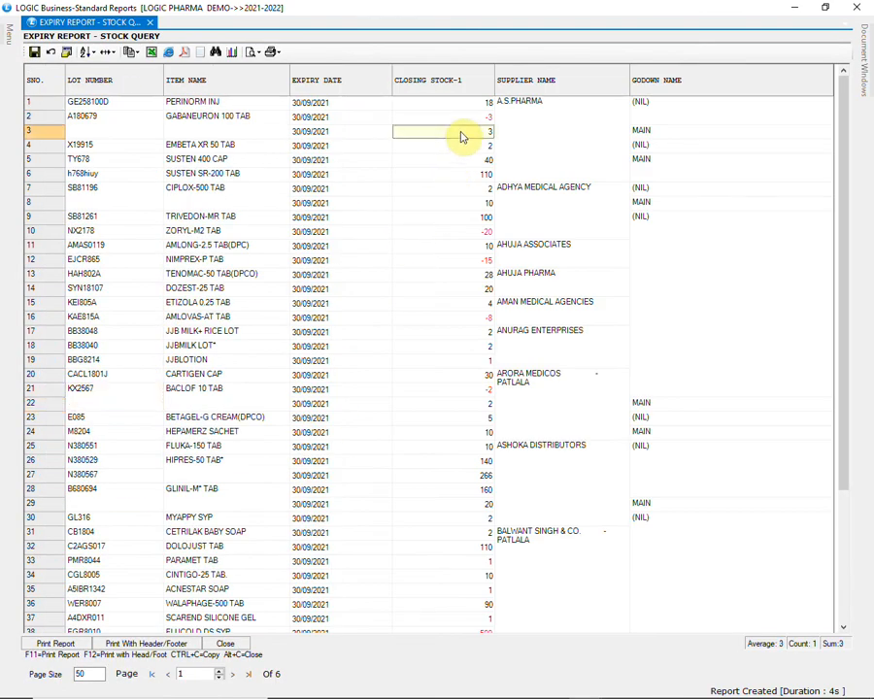
pyautogui.click(475, 104)
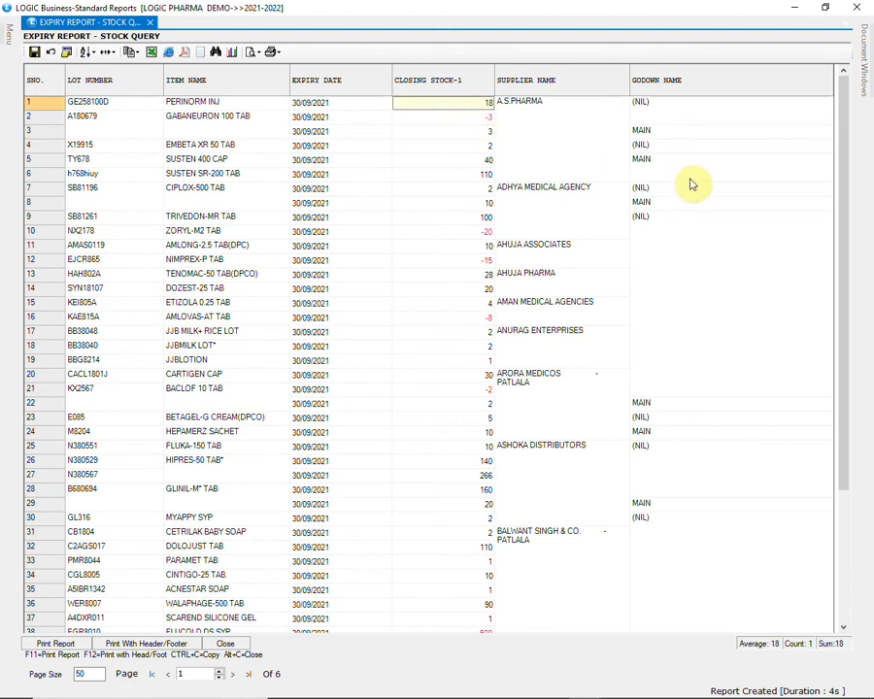
pyautogui.scroll(-15, 691, 185)
pyautogui.scroll(-20, 692, 185)
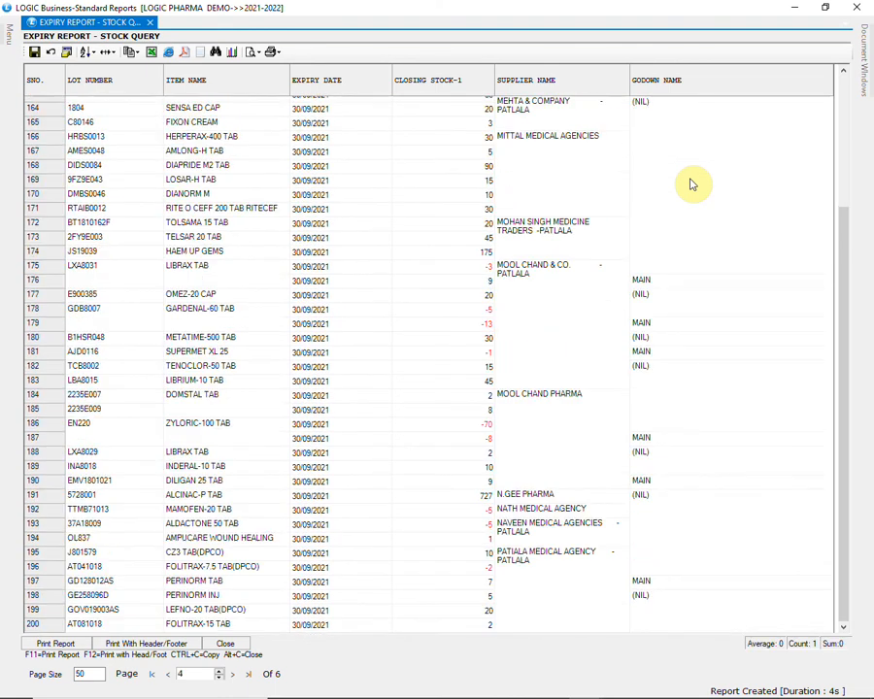
pyautogui.scroll(-10, 692, 185)
pyautogui.scroll(-14, 691, 185)
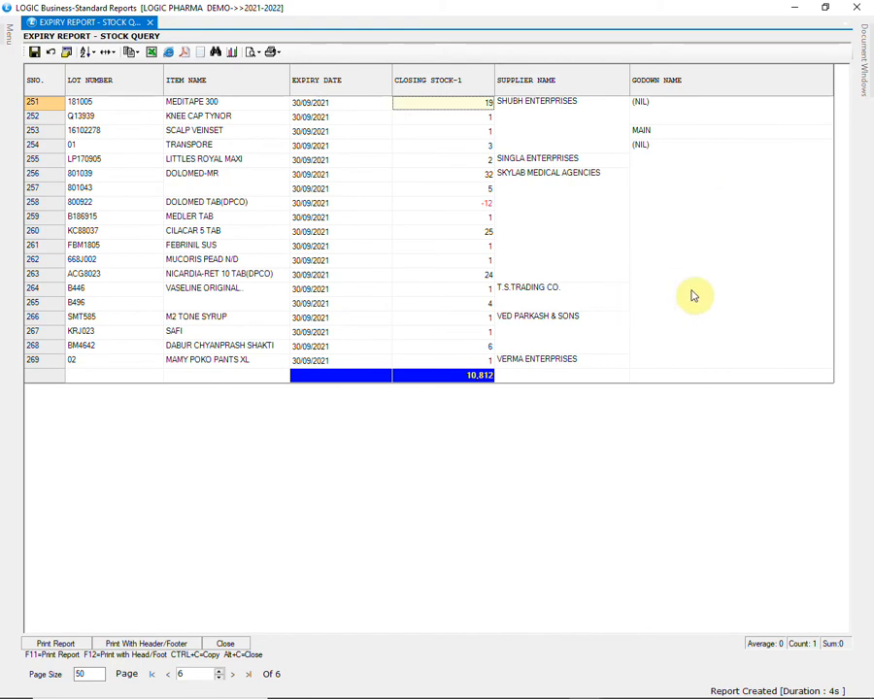
pyautogui.click(864, 6)
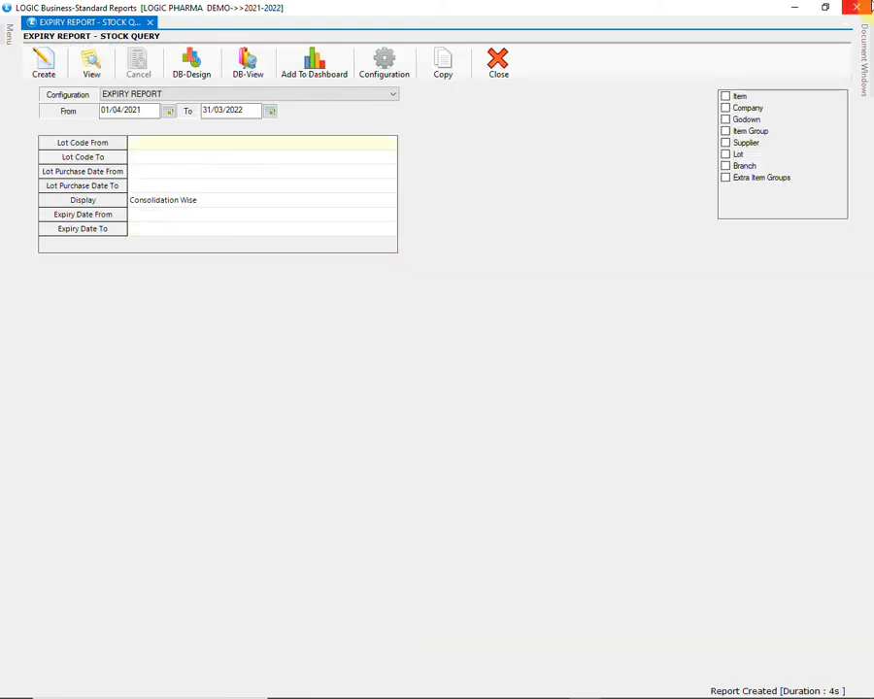
pyautogui.click(870, 6)
# Step: Open a new Purchase Return voucher from the purchase section
pyautogui.click(25, 159)
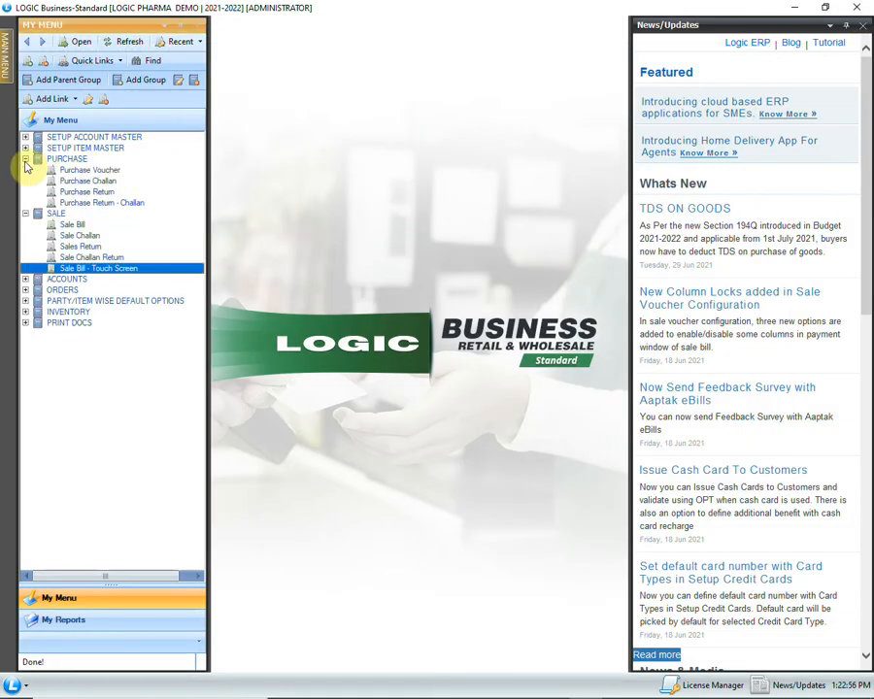
pyautogui.click(109, 193)
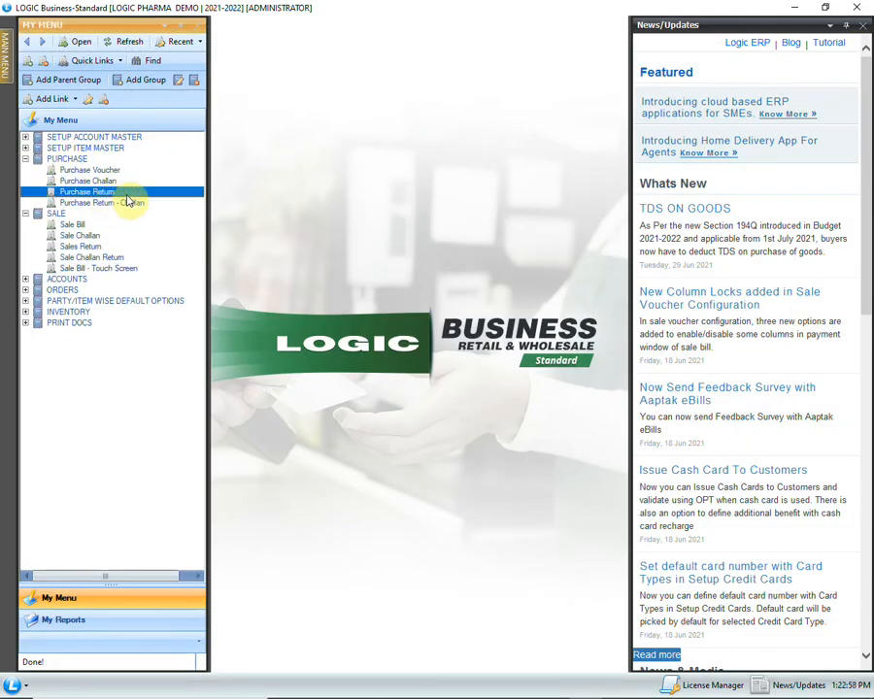
pyautogui.doubleClick(155, 194)
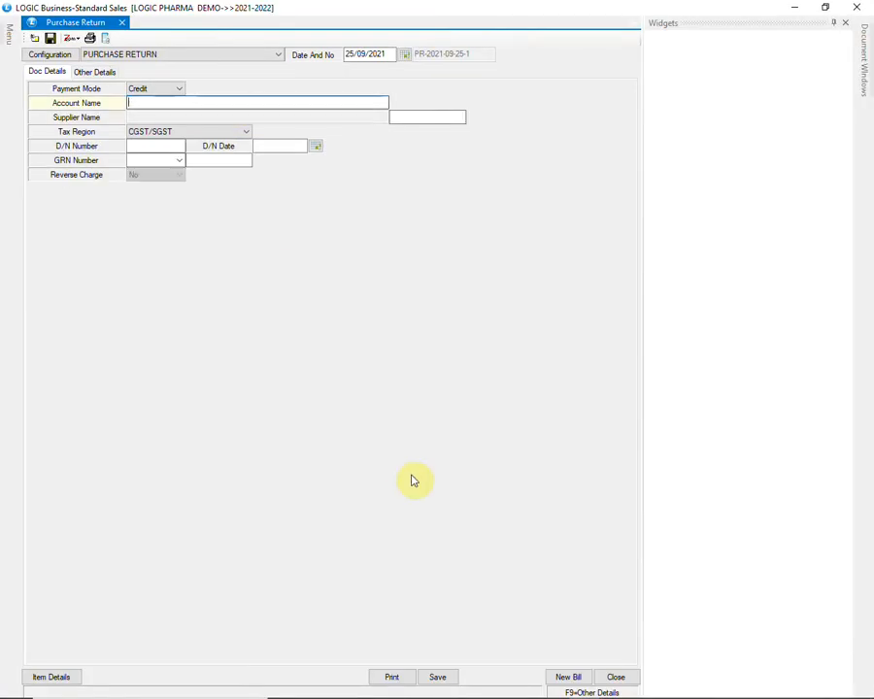
# Step: Select A.S.PHARMA as the return's account, enter GRN number 1 and proceed to the item details
pyautogui.write('A')
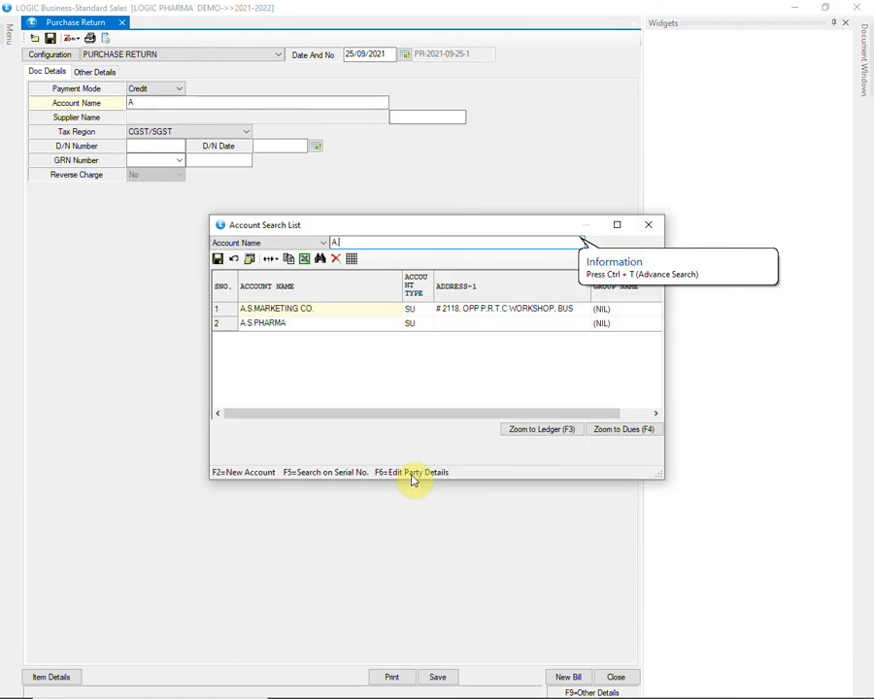
pyautogui.press('Down')
pyautogui.press('Return')
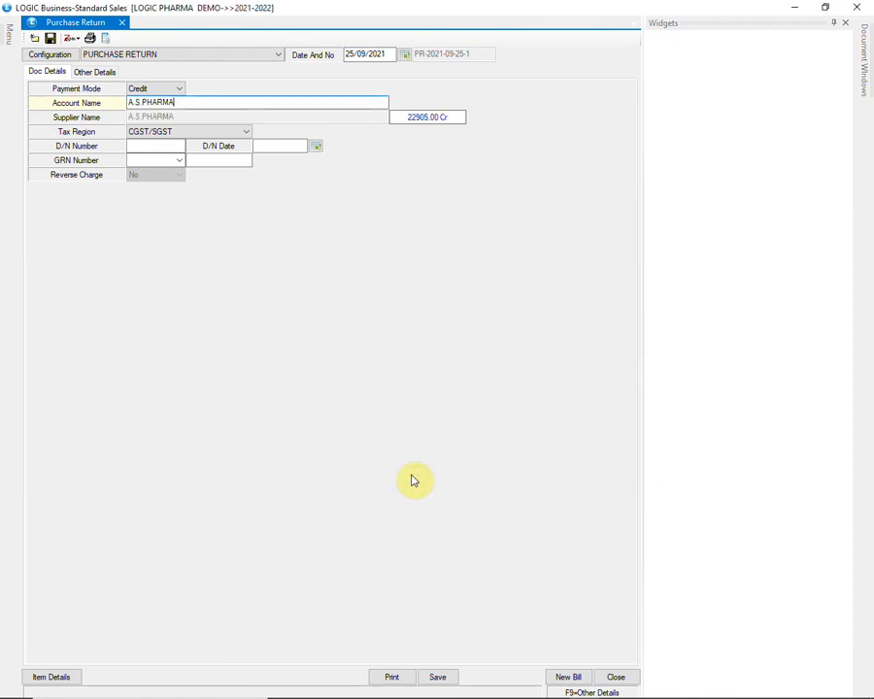
pyautogui.press('Return')
pyautogui.press('Return')
pyautogui.press('Return')
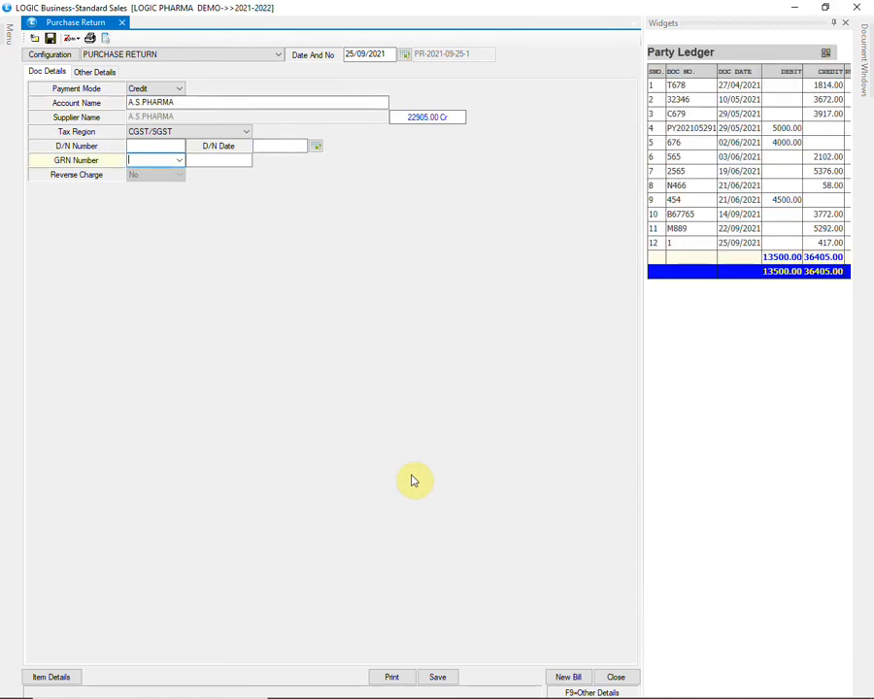
pyautogui.write('1')
pyautogui.press('Return')
pyautogui.press('Return')
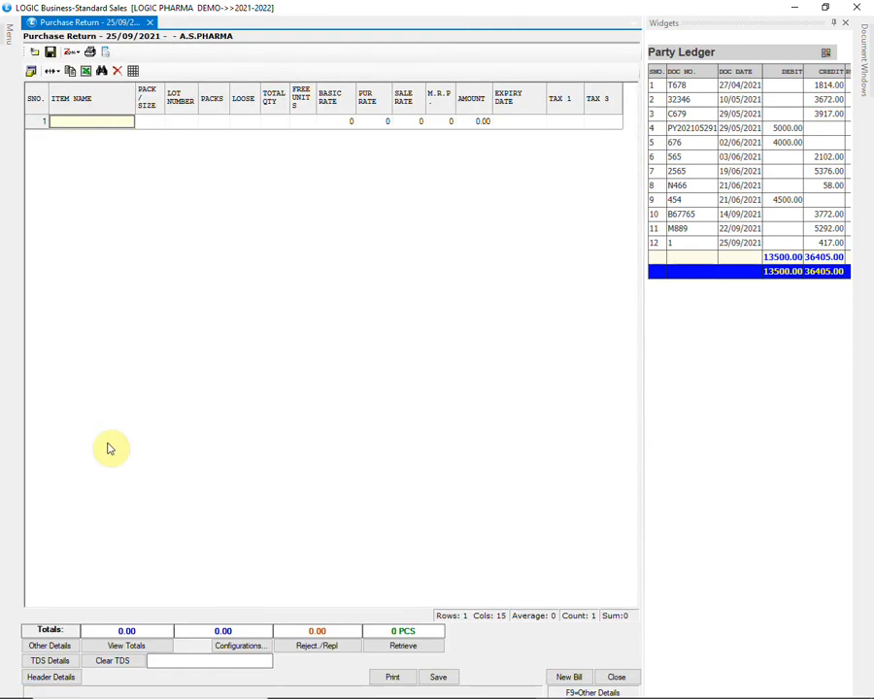
# Step: Start retrieving items into the purchase return with the Expiry option and open its retrieval settings
pyautogui.click(403, 646)
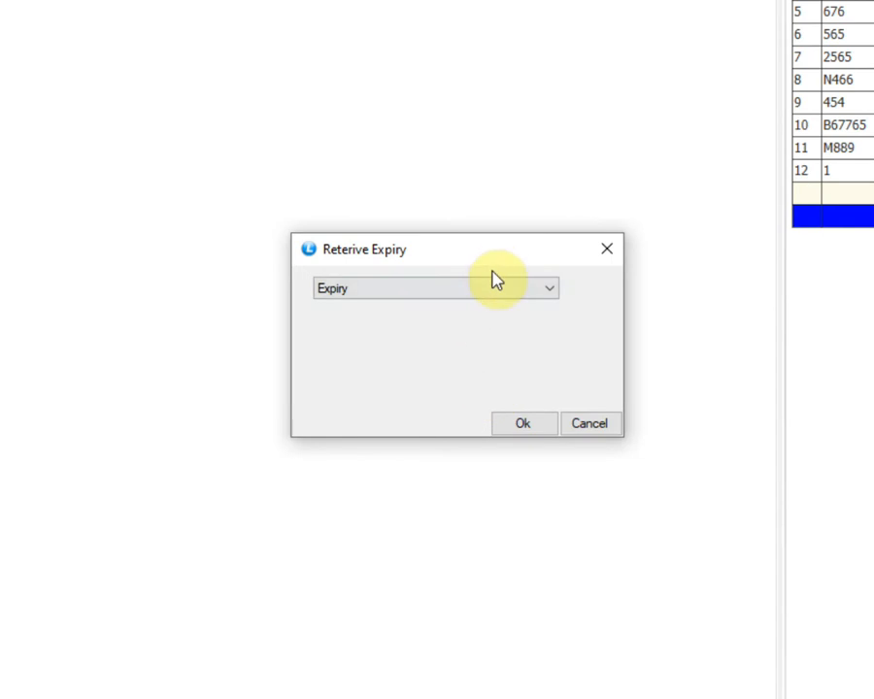
pyautogui.click(471, 306)
pyautogui.click(488, 303)
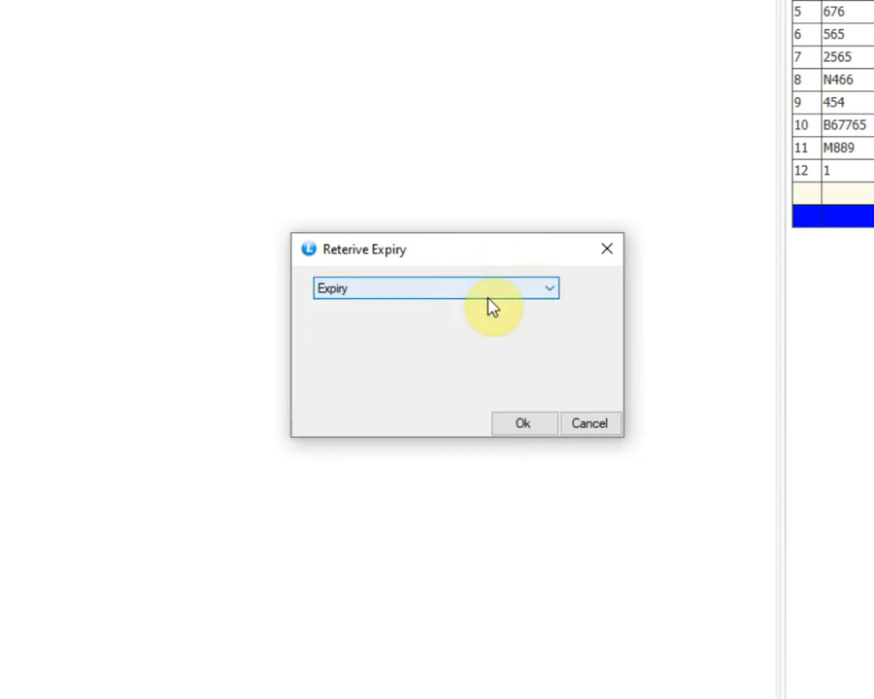
pyautogui.click(513, 423)
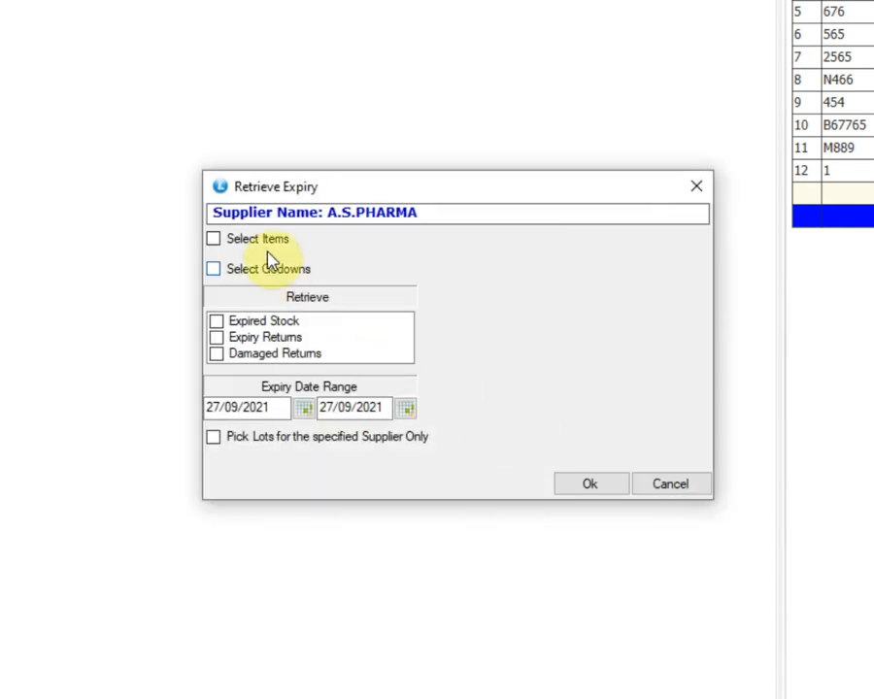
# Step: Apply the item selection without any filter and select all godowns for the expiry retrieval
pyautogui.click(266, 243)
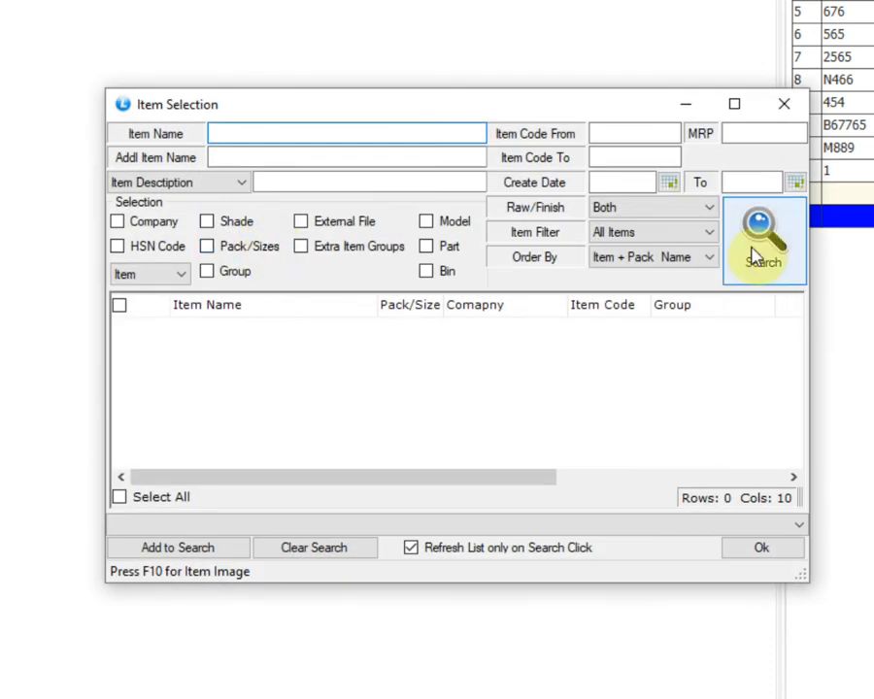
pyautogui.click(737, 236)
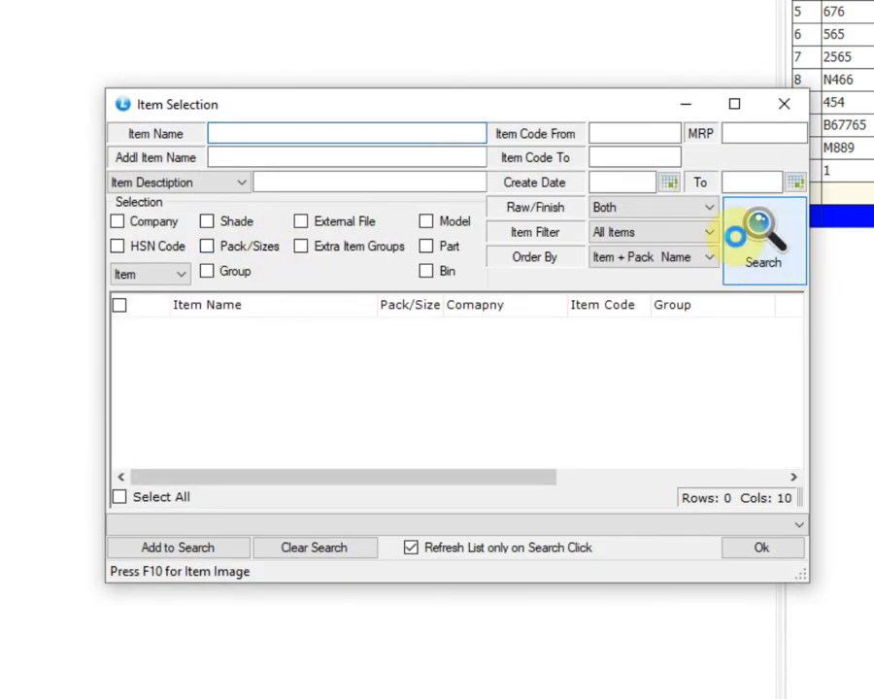
pyautogui.click(739, 550)
pyautogui.click(258, 273)
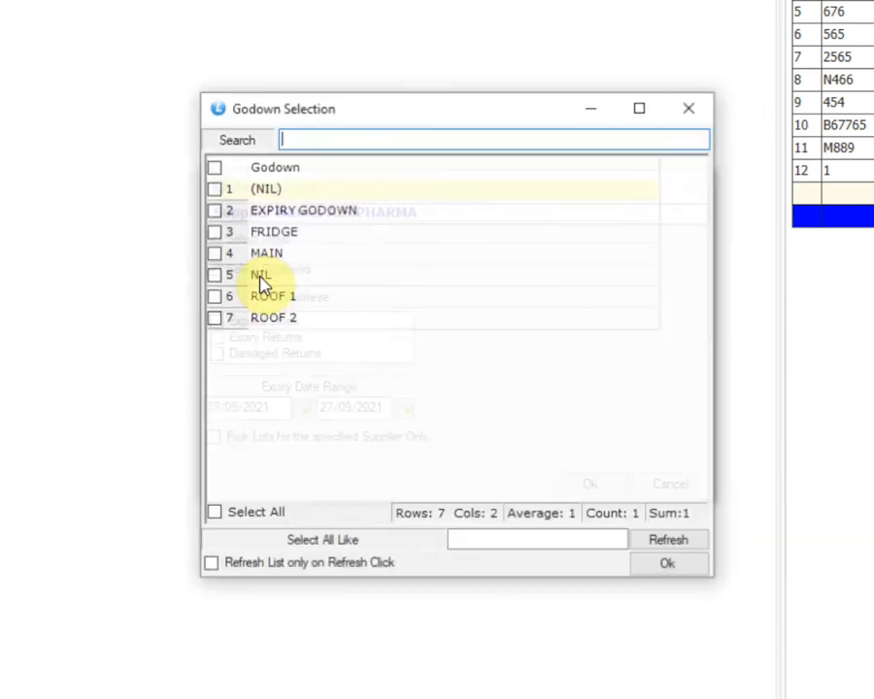
pyautogui.click(242, 523)
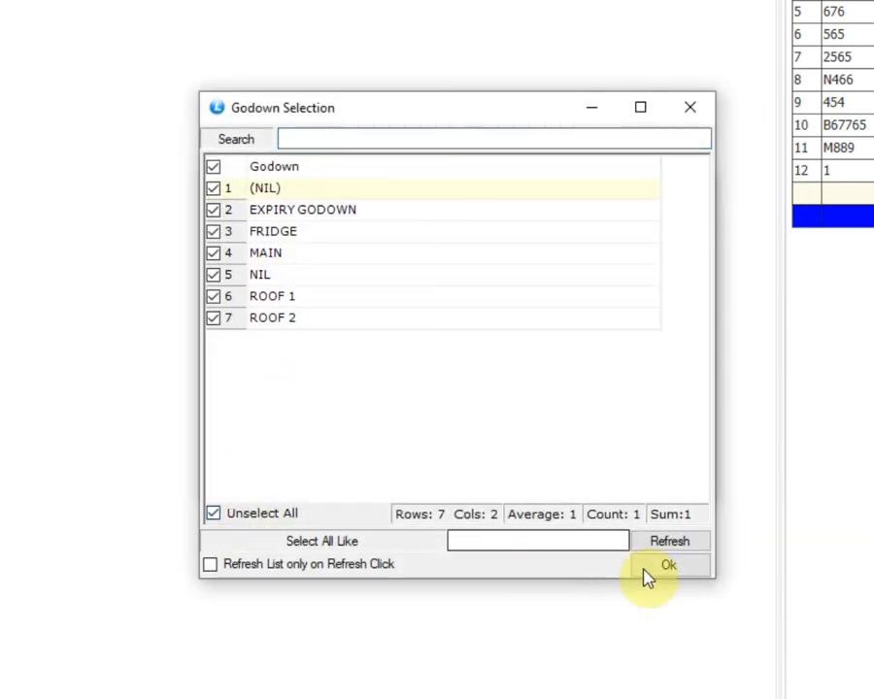
pyautogui.click(669, 568)
# Step: Choose Expired Stock for retrieval and set the expiry date range from 30/09/2021 to 30/09/2021
pyautogui.click(263, 321)
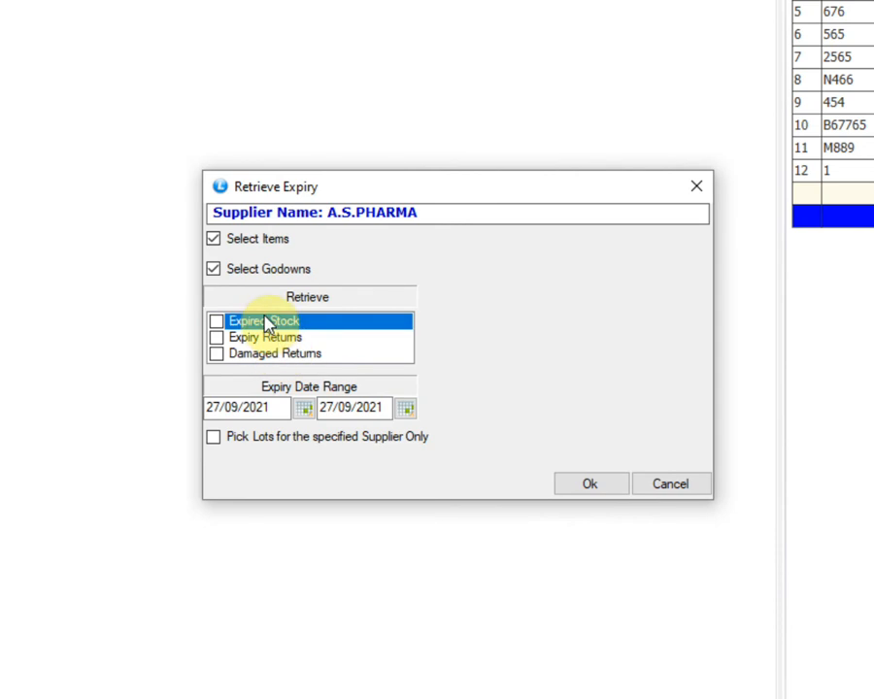
pyautogui.click(216, 323)
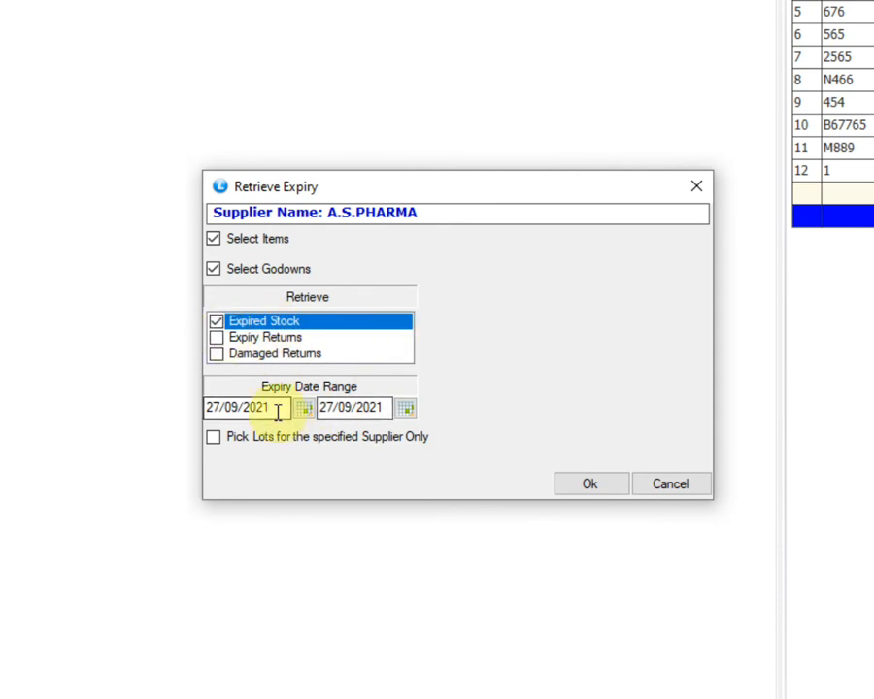
pyautogui.moveTo(279, 412); pyautogui.dragTo(183, 408)
pyautogui.write('30/09/2021')
pyautogui.press('Tab')
pyautogui.write('30/0')
pyautogui.press('Tab')
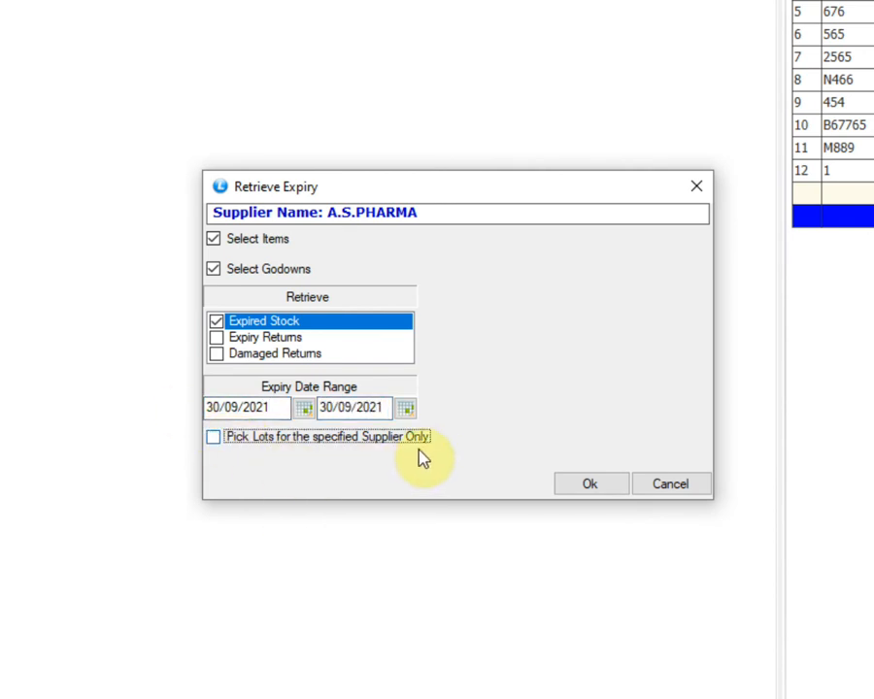
# Step: Retrieve only the specified supplier's expired lots into the purchase return and save the voucher
pyautogui.click(215, 438)
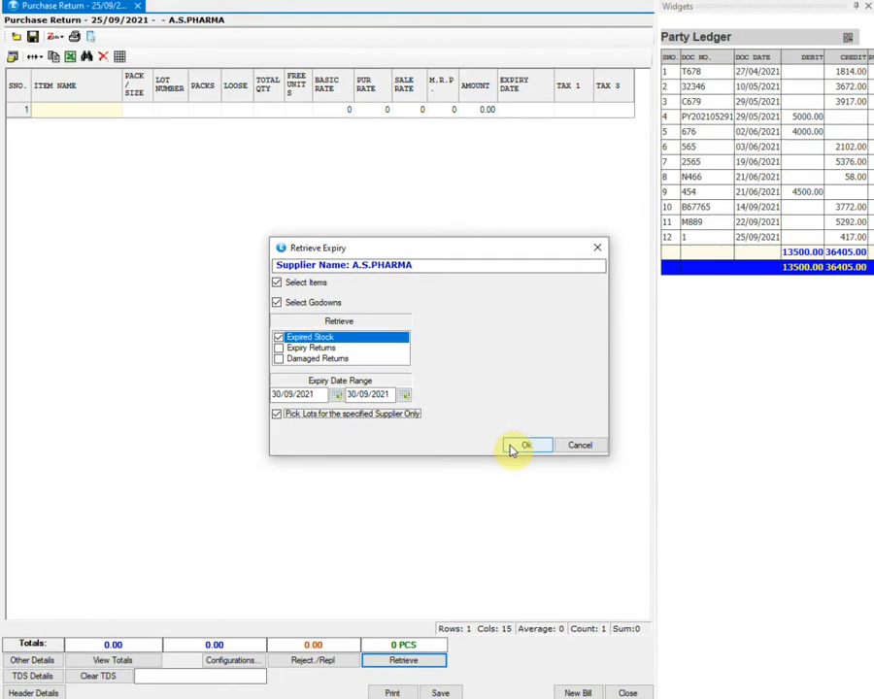
pyautogui.click(514, 447)
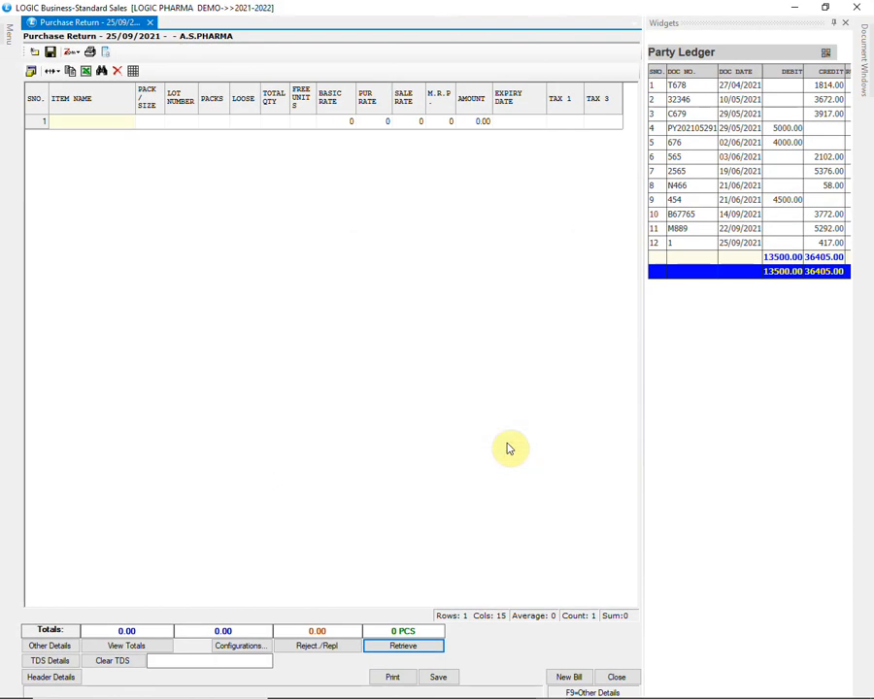
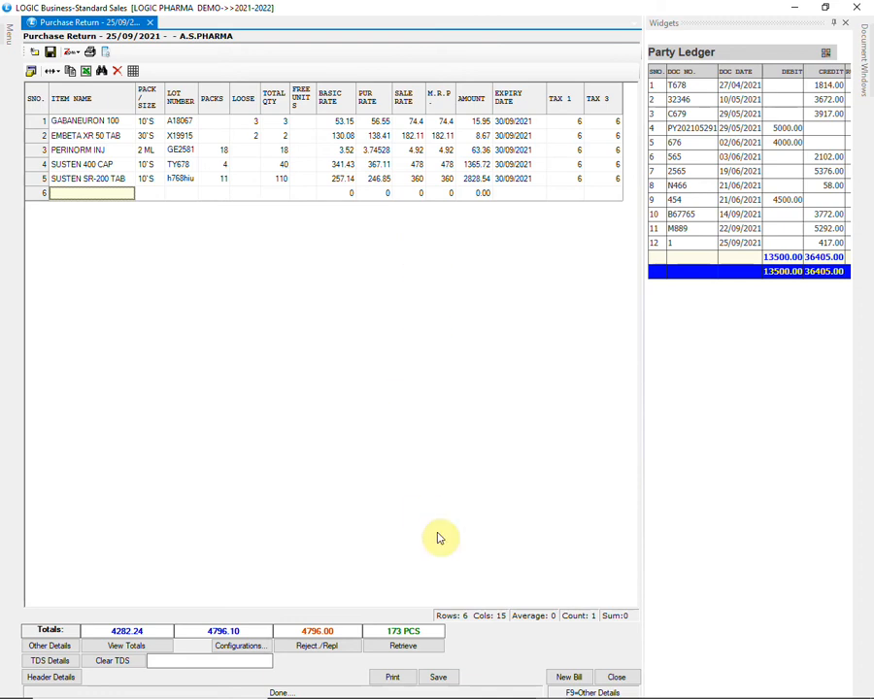
pyautogui.click(439, 678)
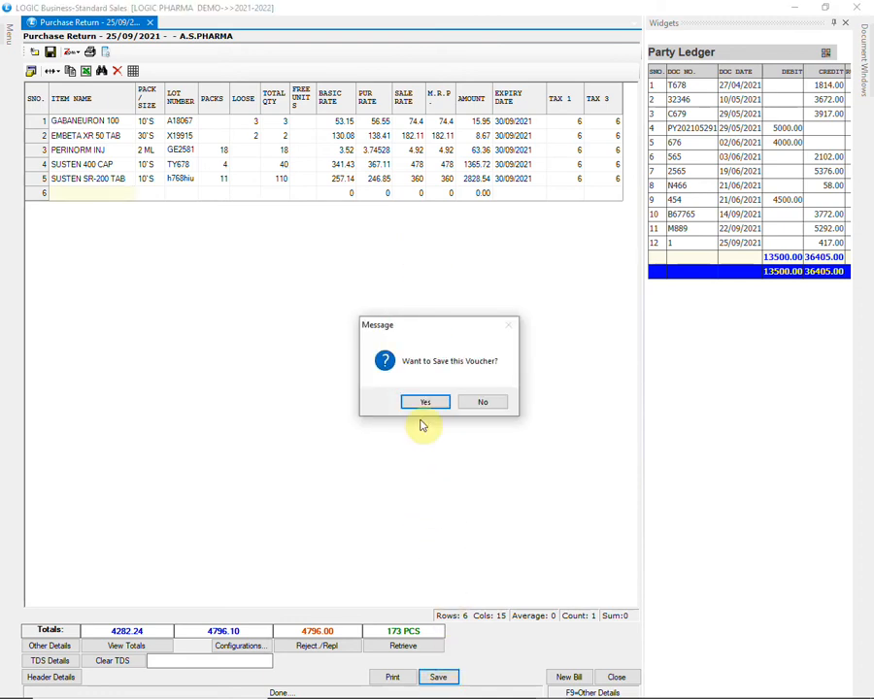
pyautogui.click(426, 410)
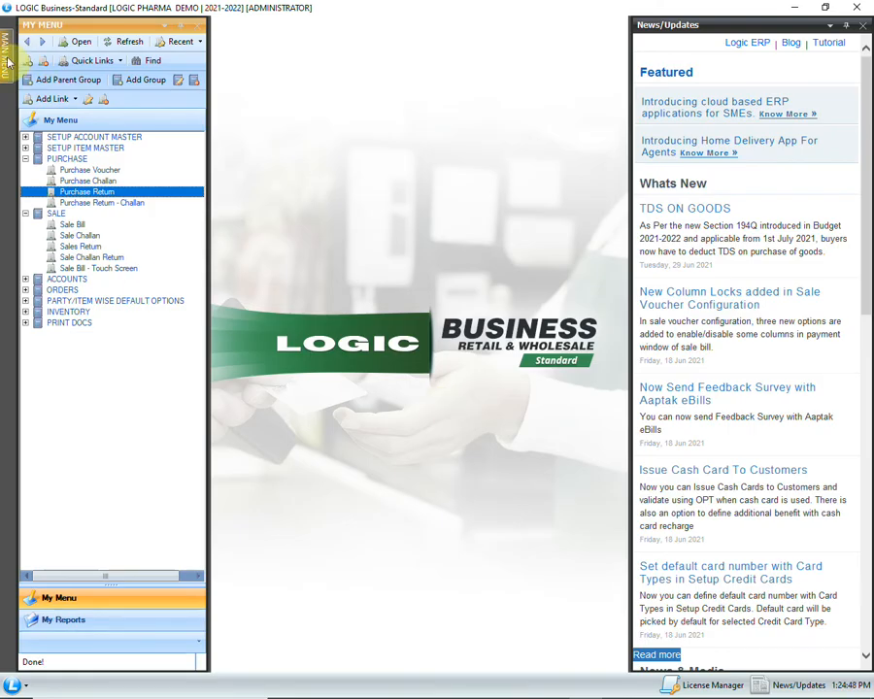
# Step: Open the Sale Register - Doctor/Patient Wise report from the Sale Registers group
pyautogui.click(7, 60)
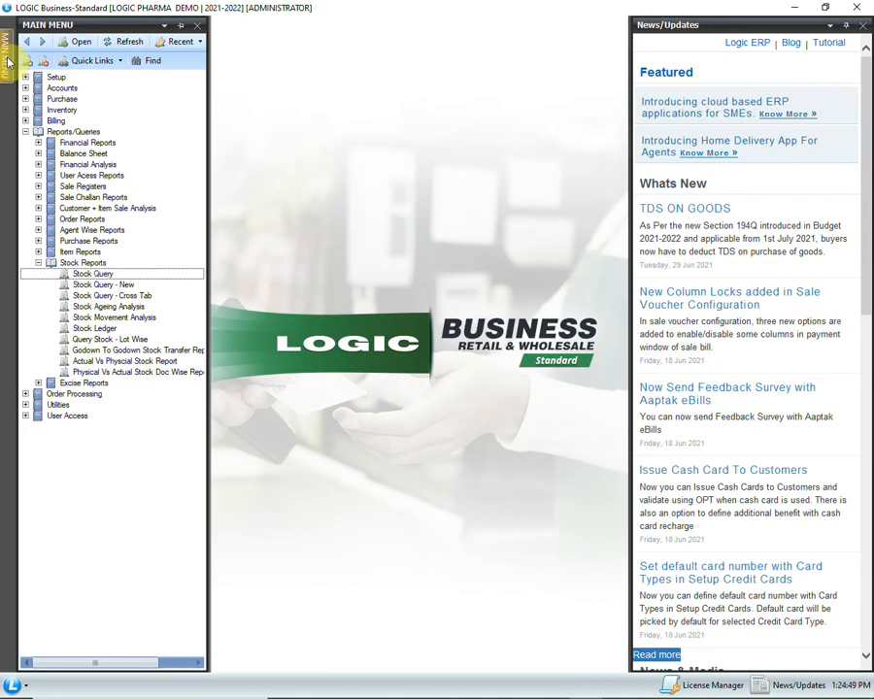
pyautogui.click(39, 187)
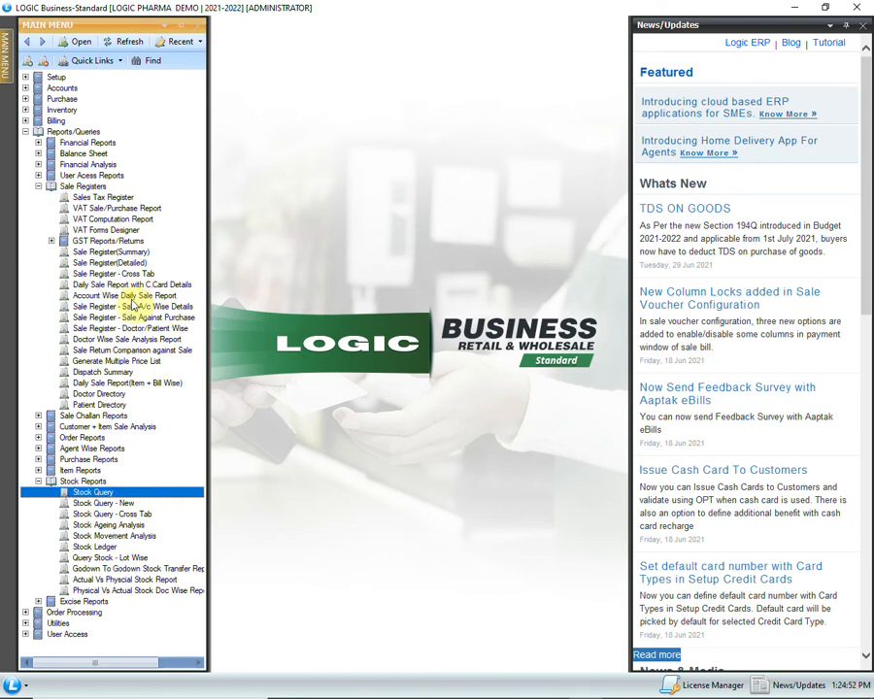
pyautogui.click(125, 328)
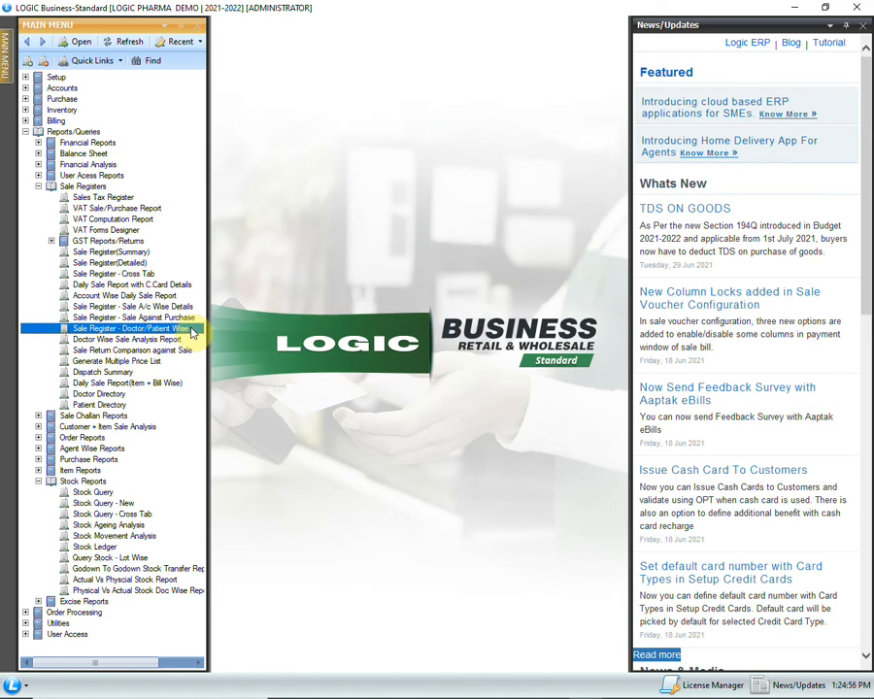
pyautogui.doubleClick(191, 331)
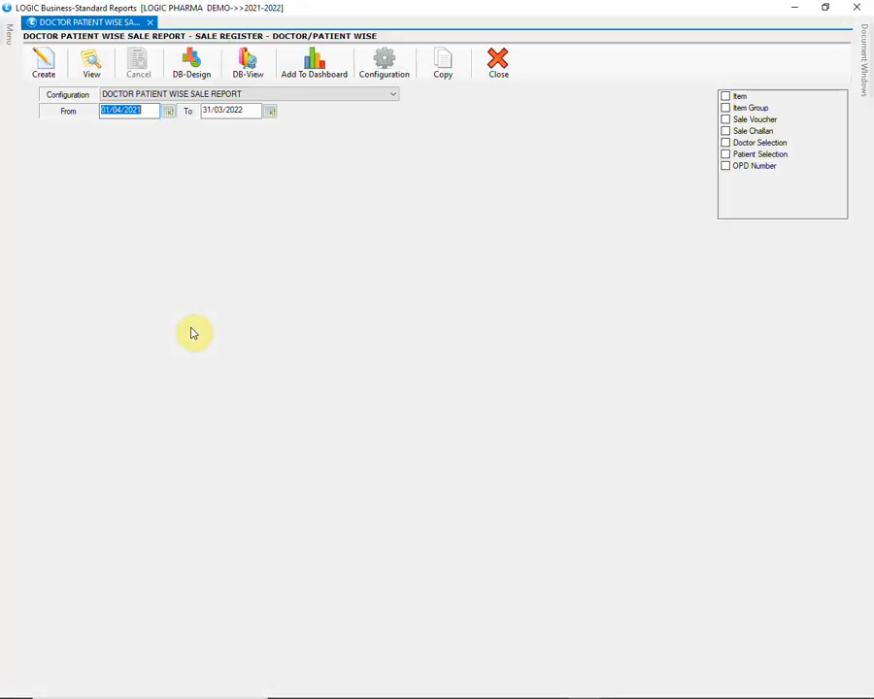
# Step: Create the report with the DOCTOR PATIENT WISE SALE REPORT configuration for 01/04/2021 to 31/03/2022
pyautogui.click(305, 95)
pyautogui.click(305, 96)
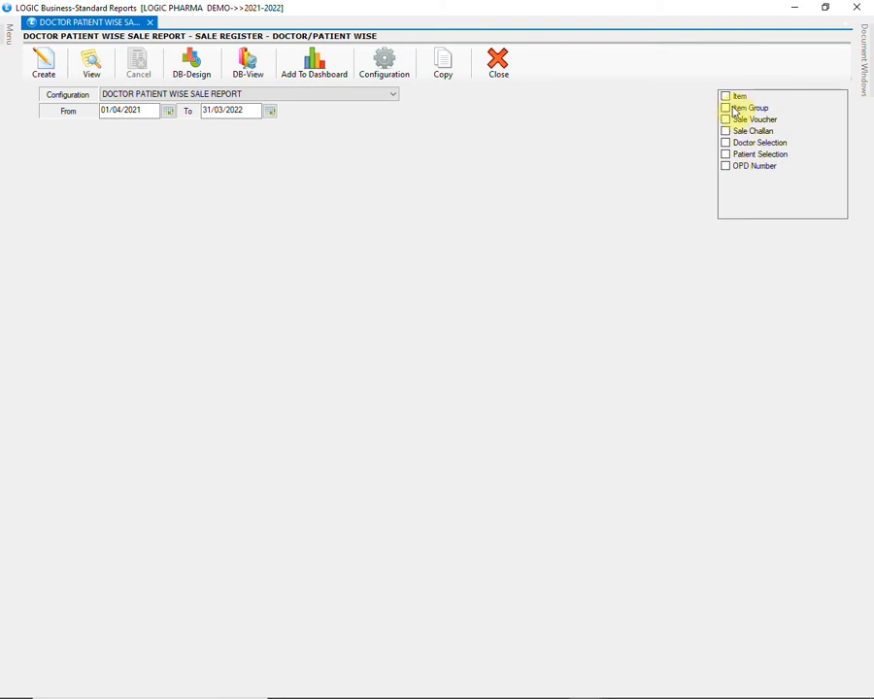
pyautogui.click(43, 62)
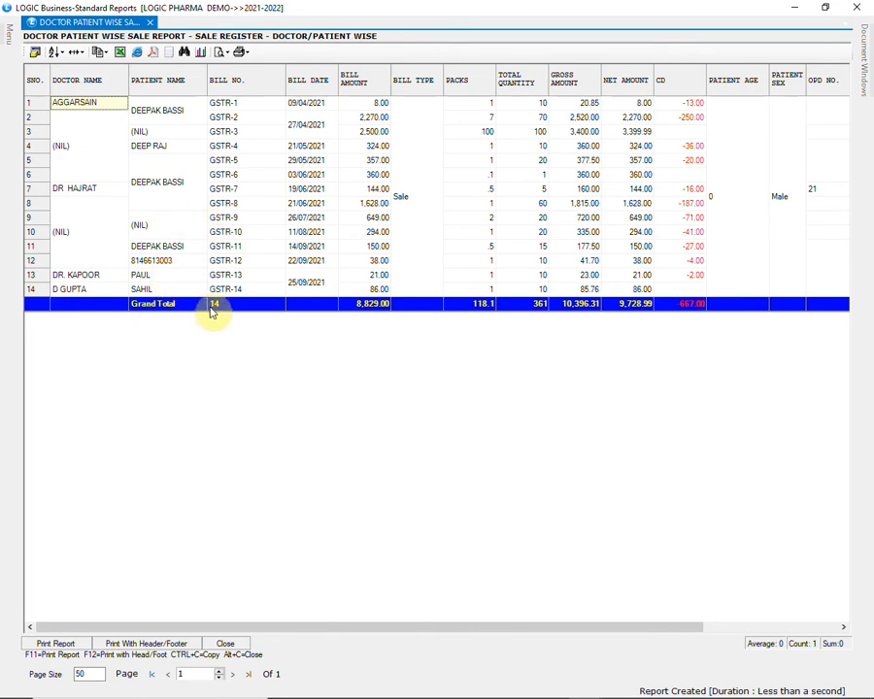
# Step: Examine the doctor and patient names, bill dates, quantities, discounts and patient details in the sale report
pyautogui.click(160, 276)
pyautogui.click(78, 278)
pyautogui.click(85, 293)
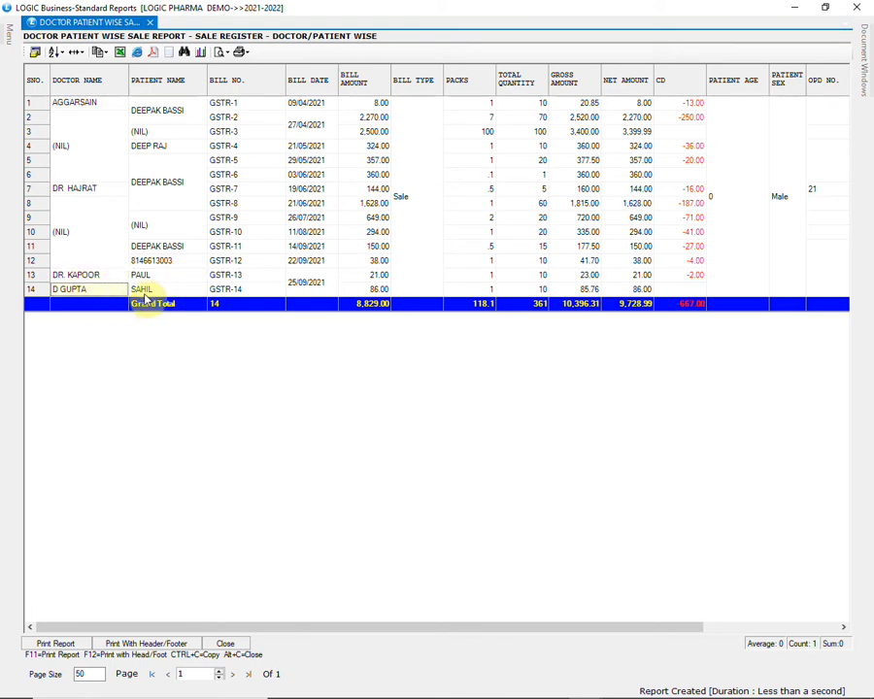
pyautogui.click(304, 285)
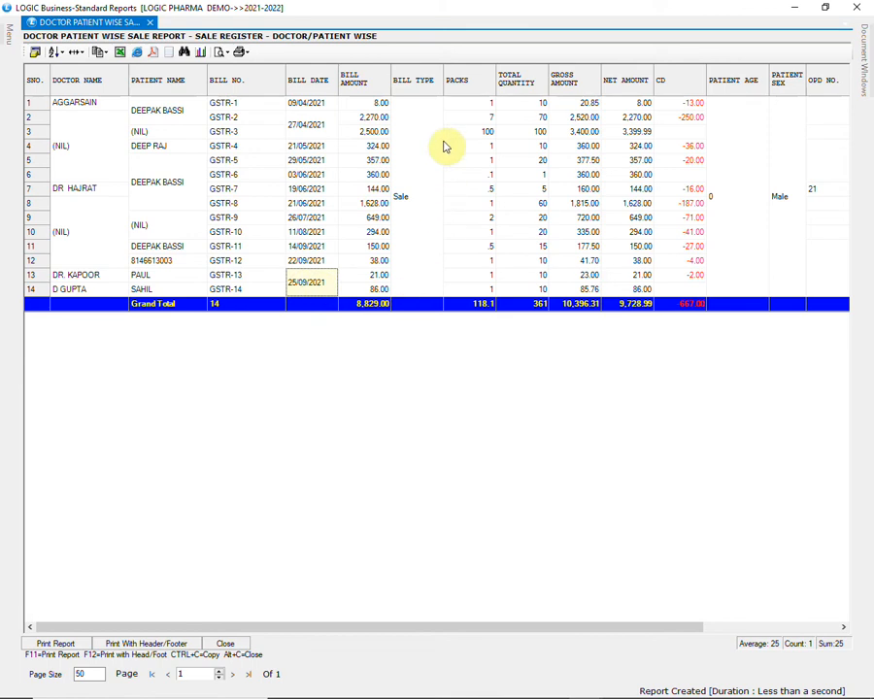
pyautogui.click(543, 289)
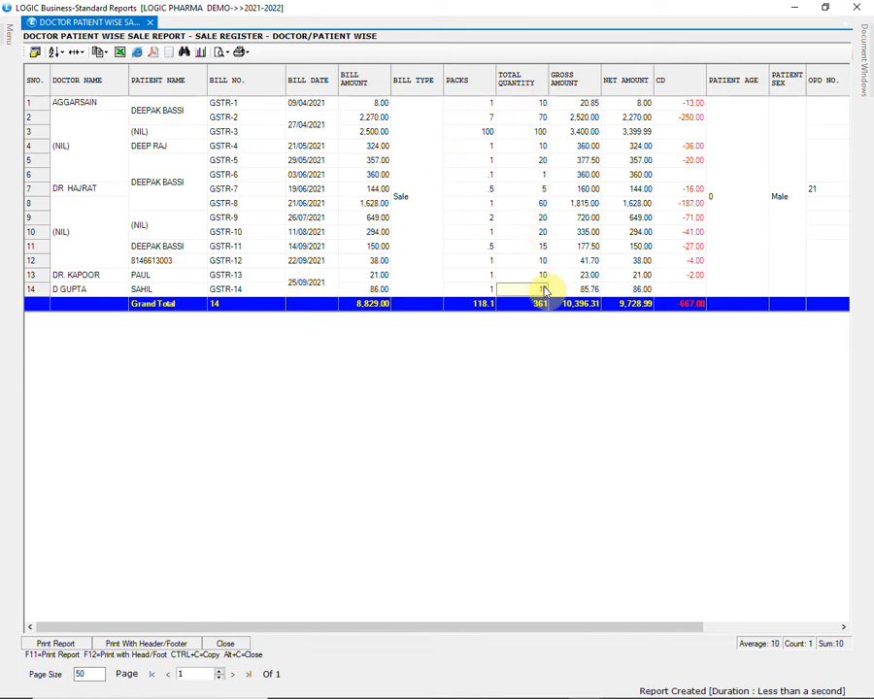
pyautogui.click(696, 276)
pyautogui.click(748, 257)
pyautogui.click(782, 244)
pyautogui.moveTo(644, 628); pyautogui.dragTo(627, 647)
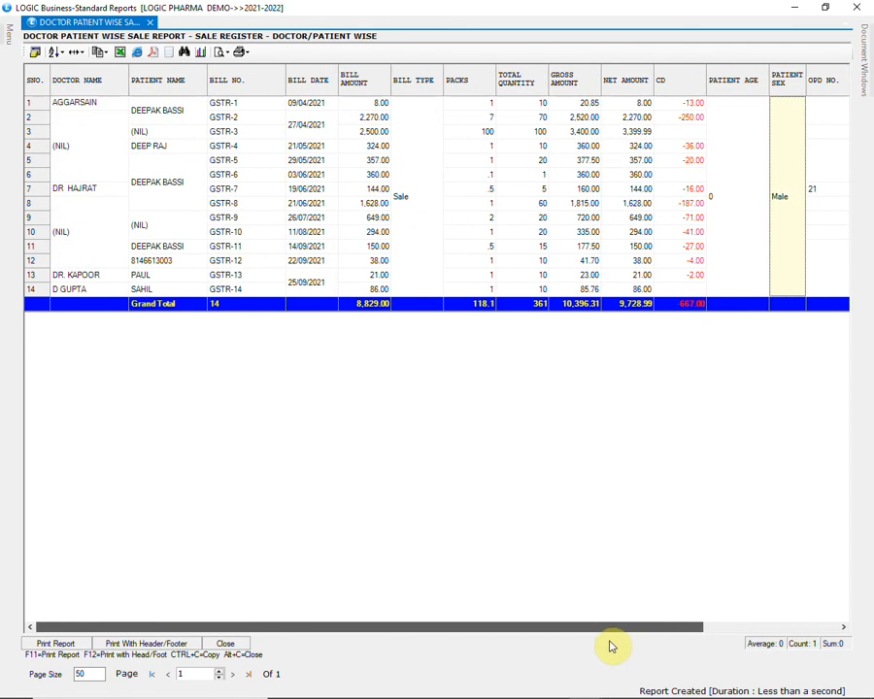
pyautogui.click(491, 261)
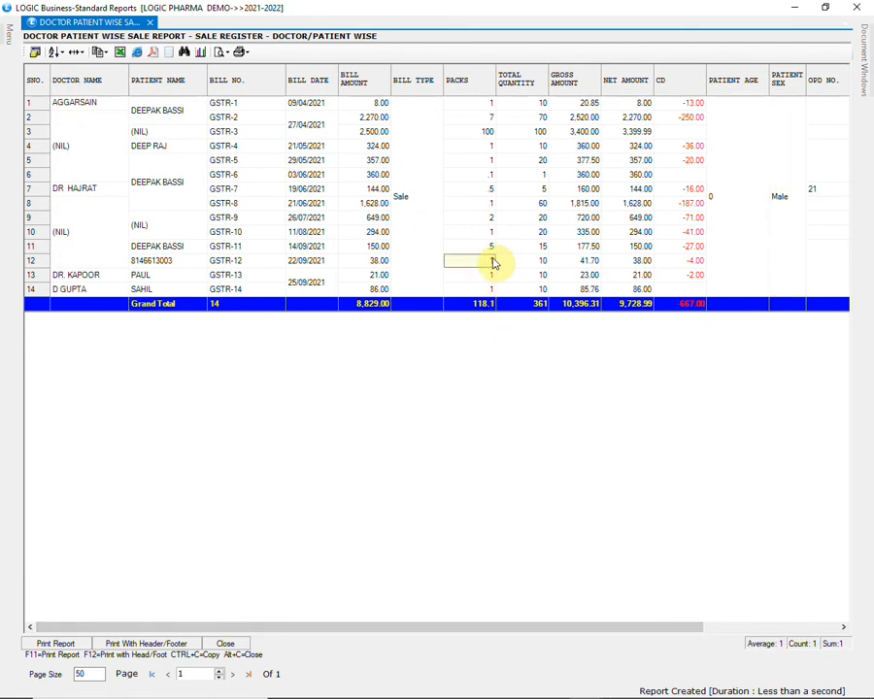
# Step: Examine the report configuration's order and consolidation choices, keep Bills / Periods and Bill Wise, and return to the report
pyautogui.press('Escape')
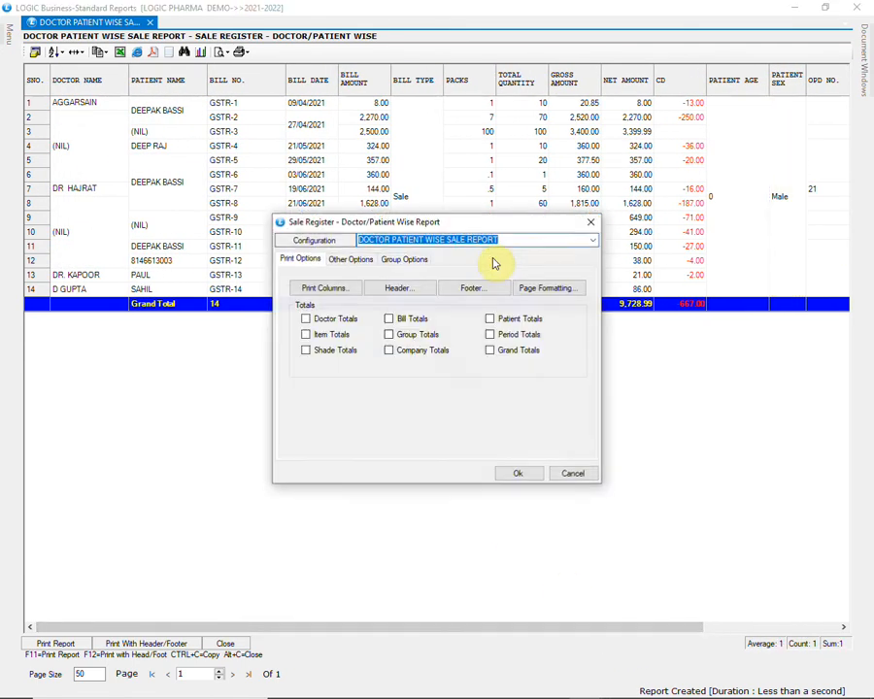
pyautogui.click(365, 265)
pyautogui.click(435, 351)
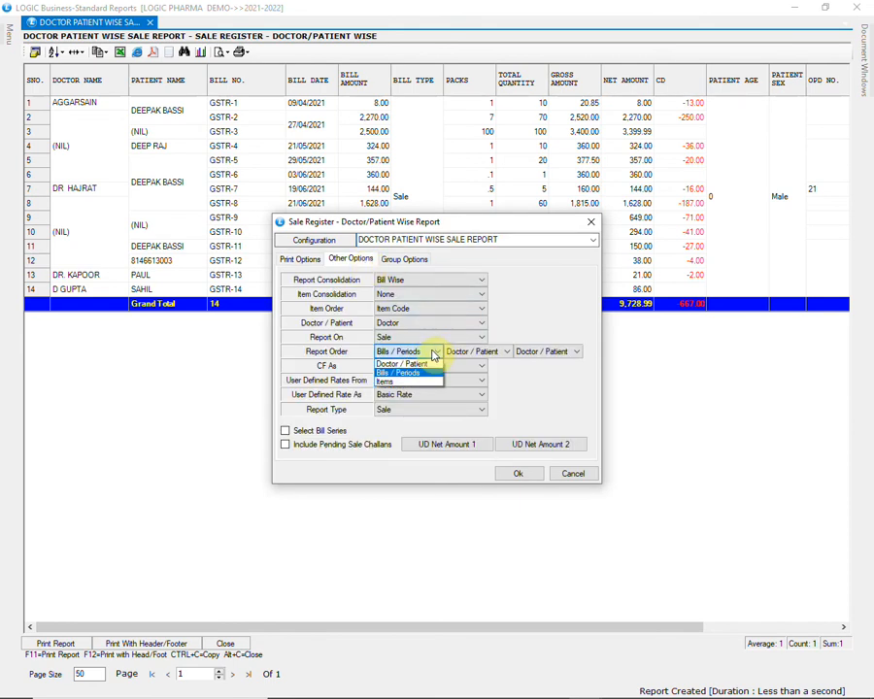
pyautogui.click(435, 352)
pyautogui.click(501, 352)
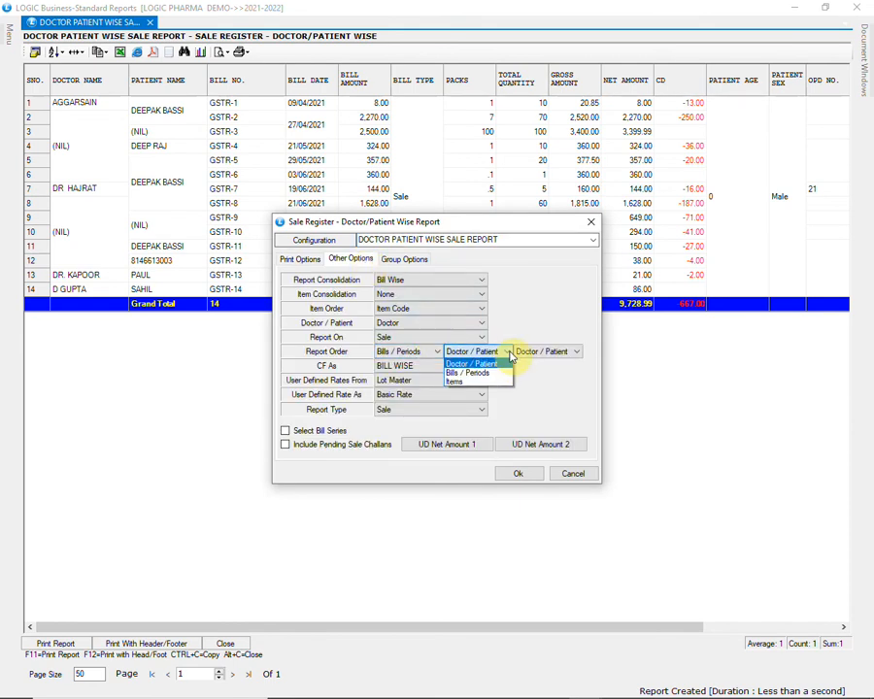
pyautogui.click(506, 352)
pyautogui.click(542, 354)
pyautogui.click(546, 355)
pyautogui.click(463, 281)
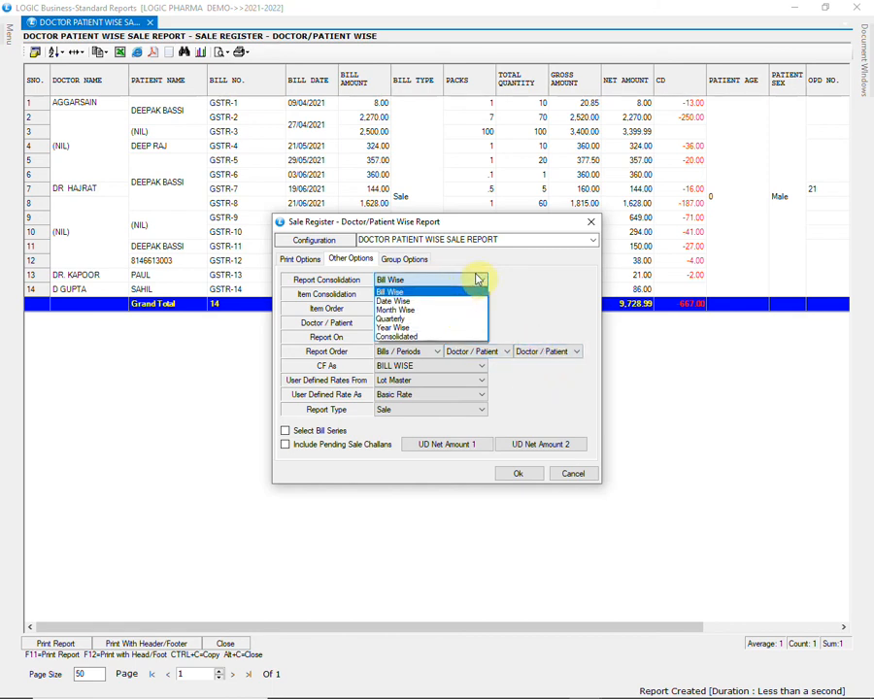
pyautogui.click(477, 280)
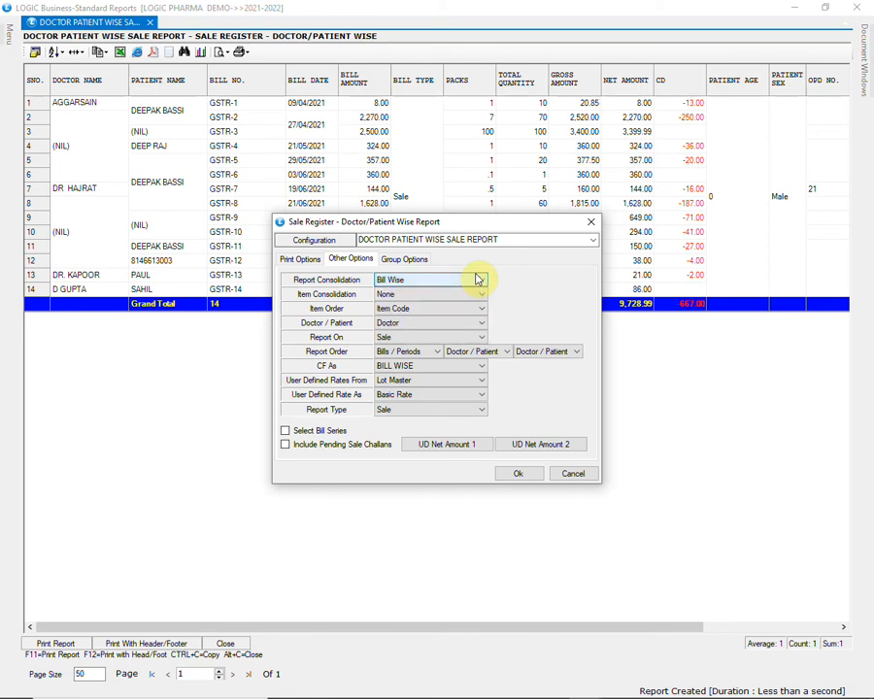
pyautogui.click(522, 478)
pyautogui.click(420, 401)
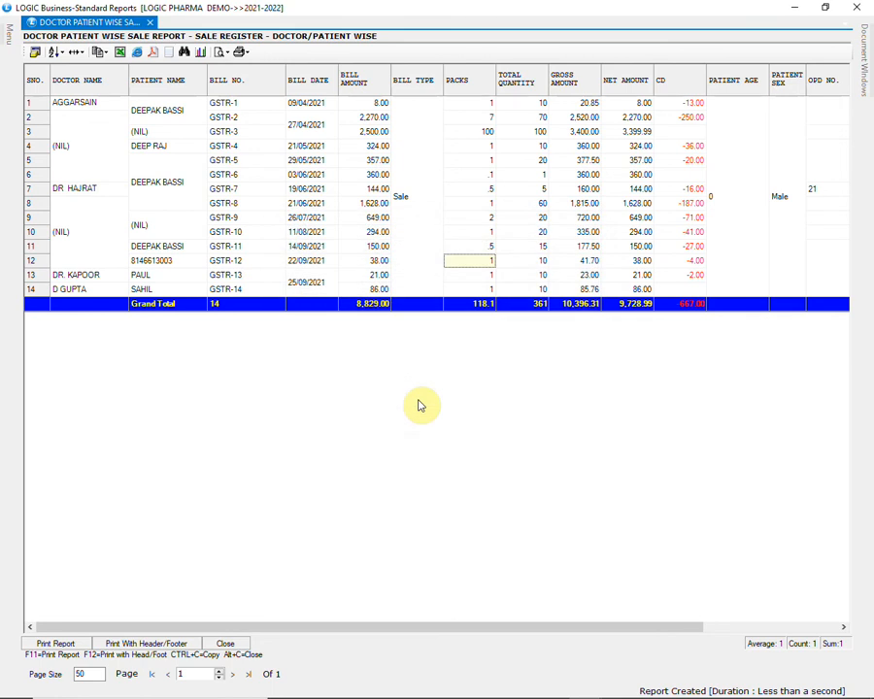
# Step: Close the doctor/patient wise sale report and create one with the H1 REPORT configuration instead
pyautogui.click(226, 644)
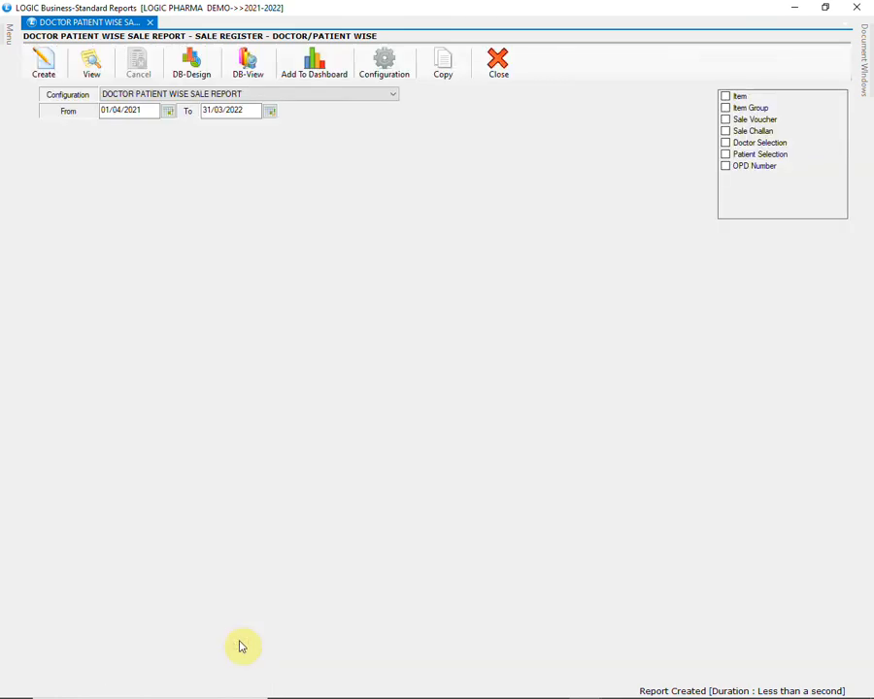
pyautogui.click(351, 92)
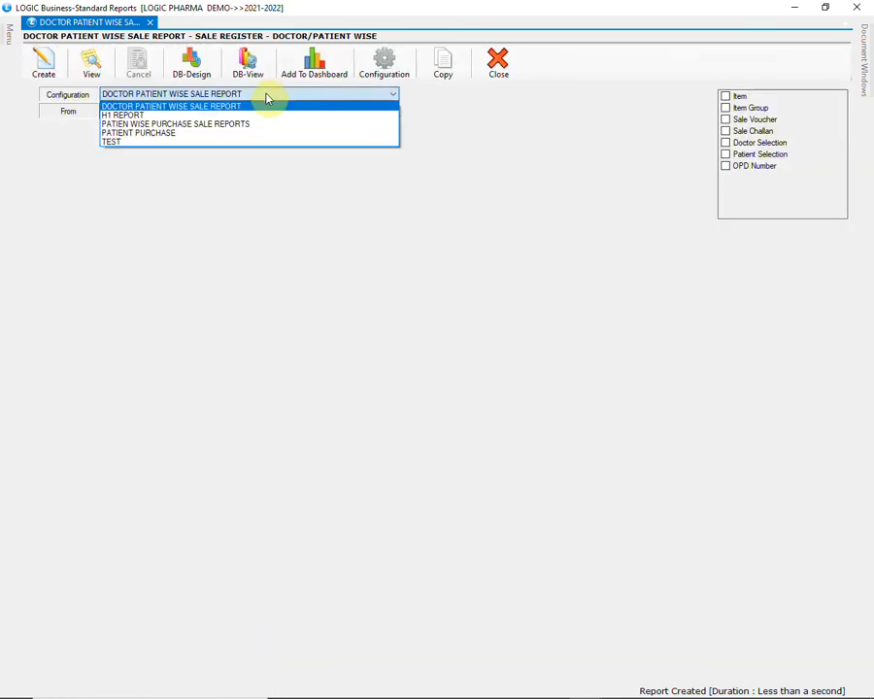
pyautogui.click(157, 116)
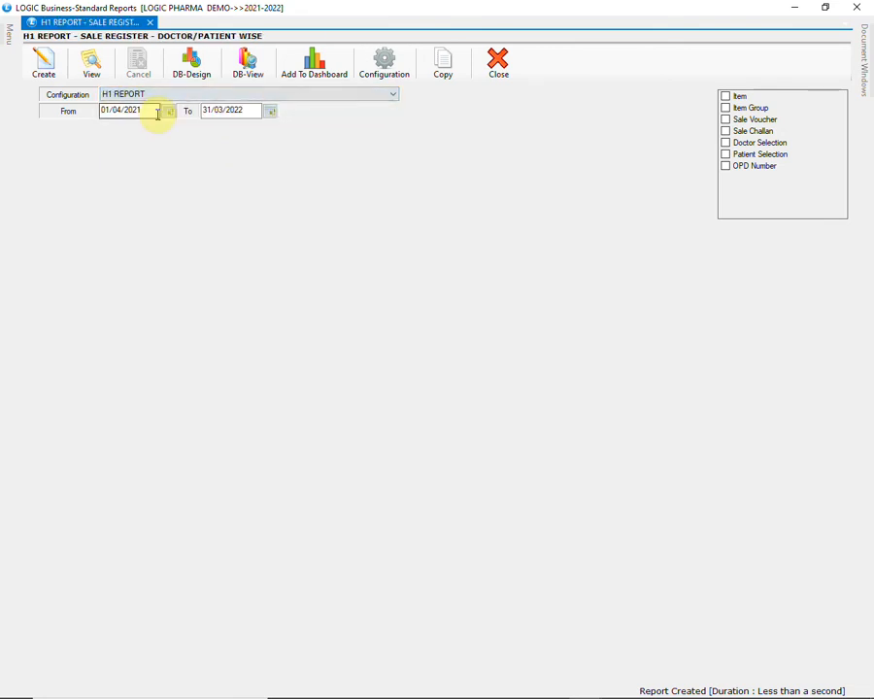
pyautogui.click(46, 69)
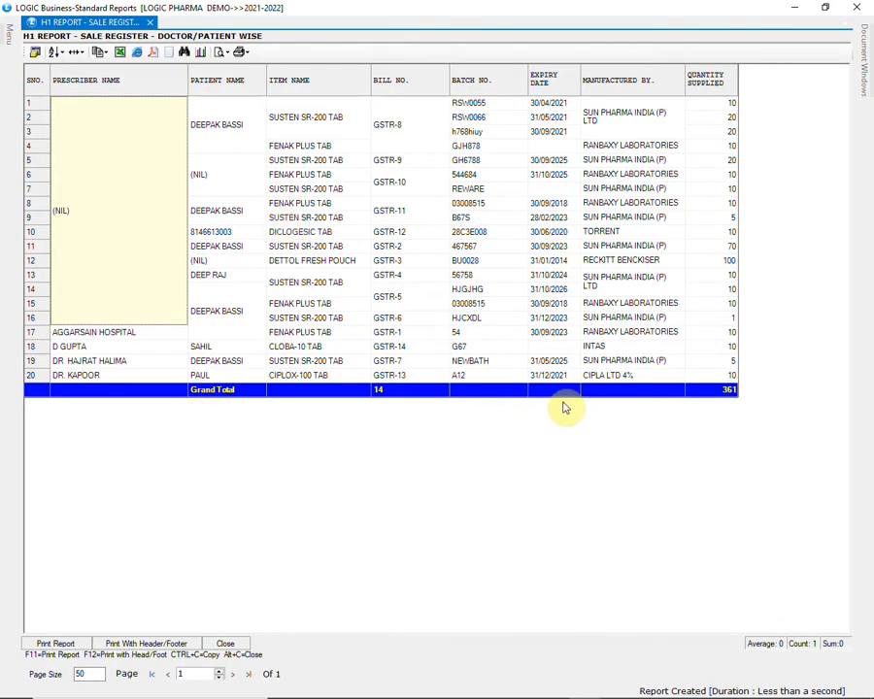
# Step: Examine the patient, item, batch, manufacturer and supplied quantity in the last entry of the H1 report, and close the report
pyautogui.click(208, 375)
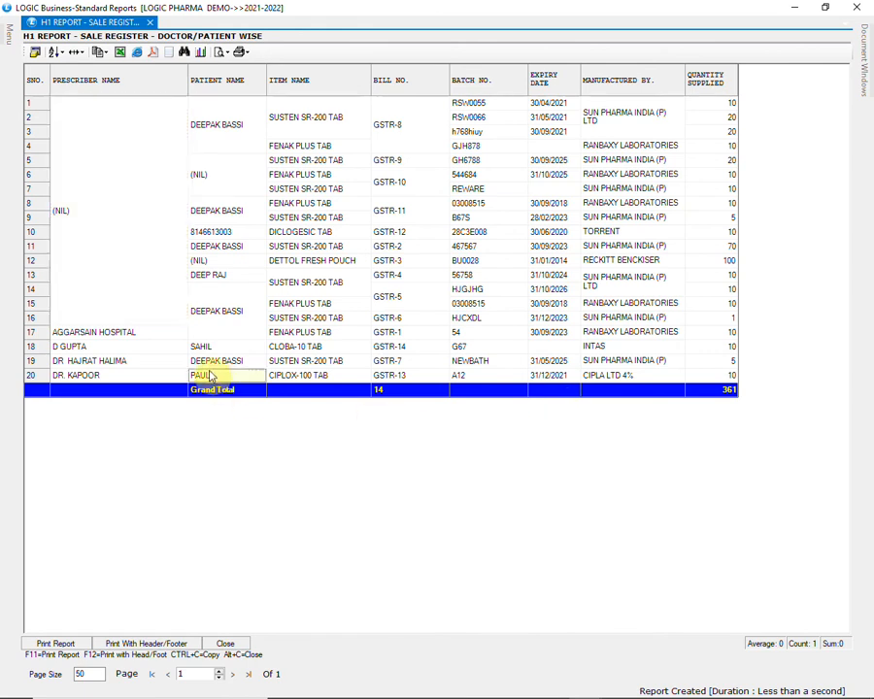
pyautogui.click(297, 377)
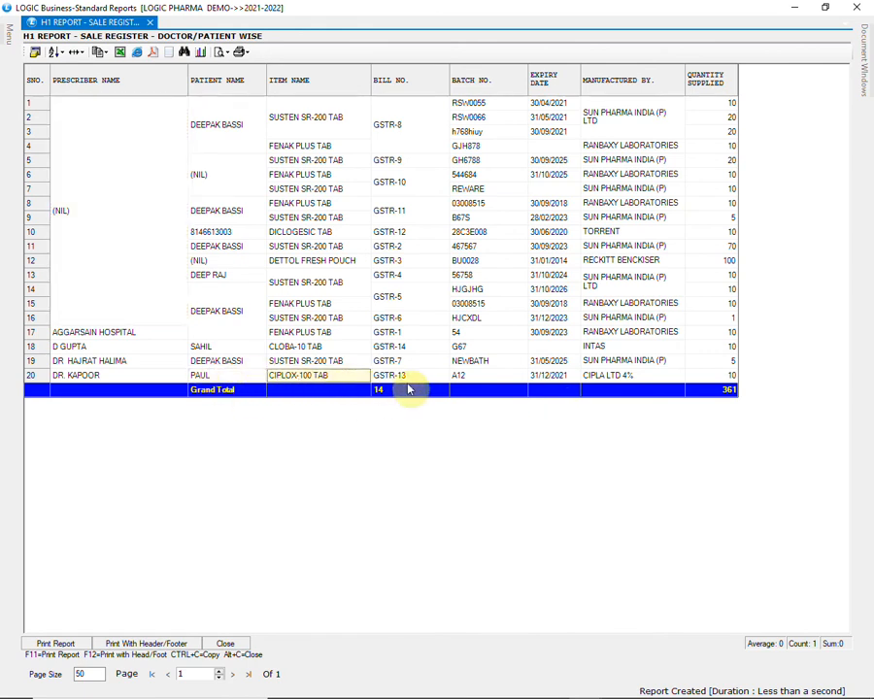
pyautogui.click(486, 378)
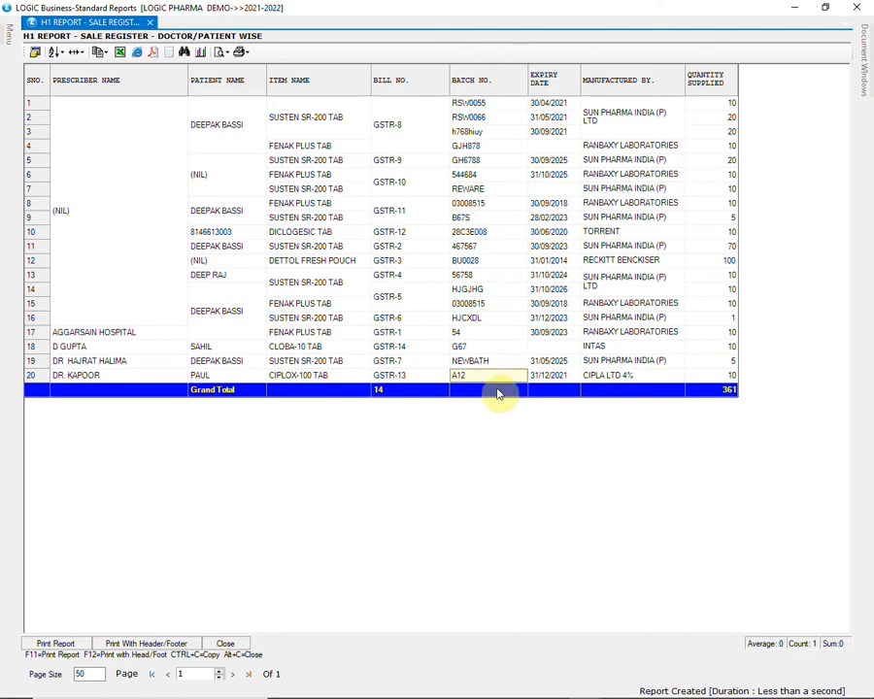
pyautogui.click(665, 377)
pyautogui.click(702, 376)
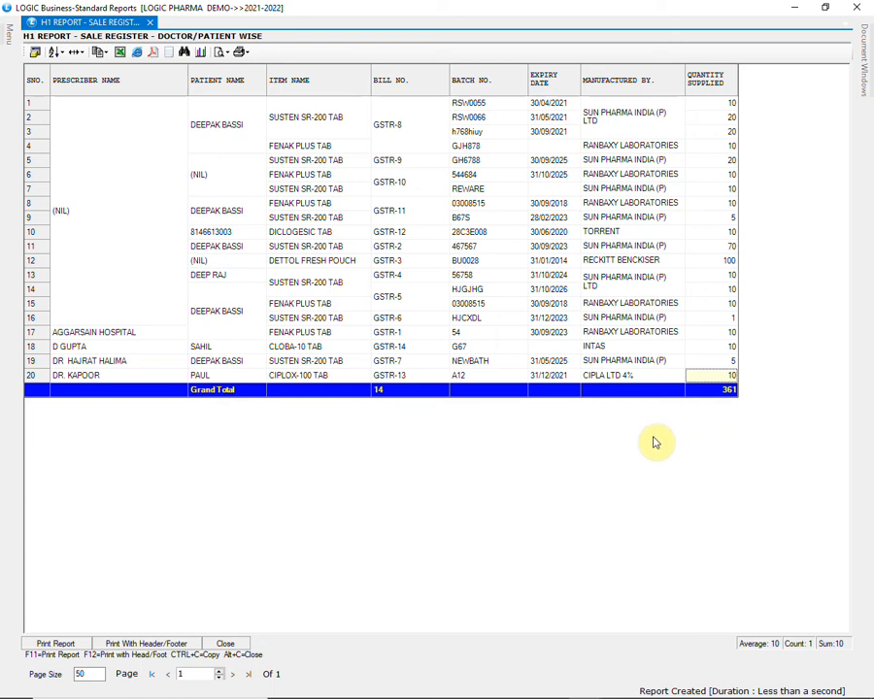
pyautogui.click(228, 644)
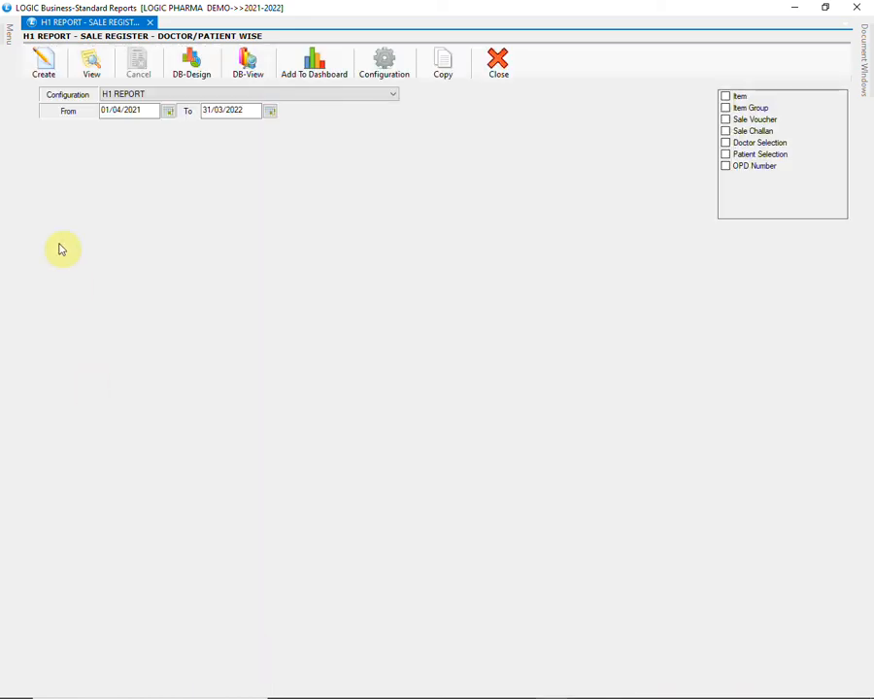
# Step: Create the Purchase Register(Detailed) report with the HI PURCHASE DETAIL configuration for 01/04/2021 to 31/03/2022
pyautogui.moveTo(4, 41)
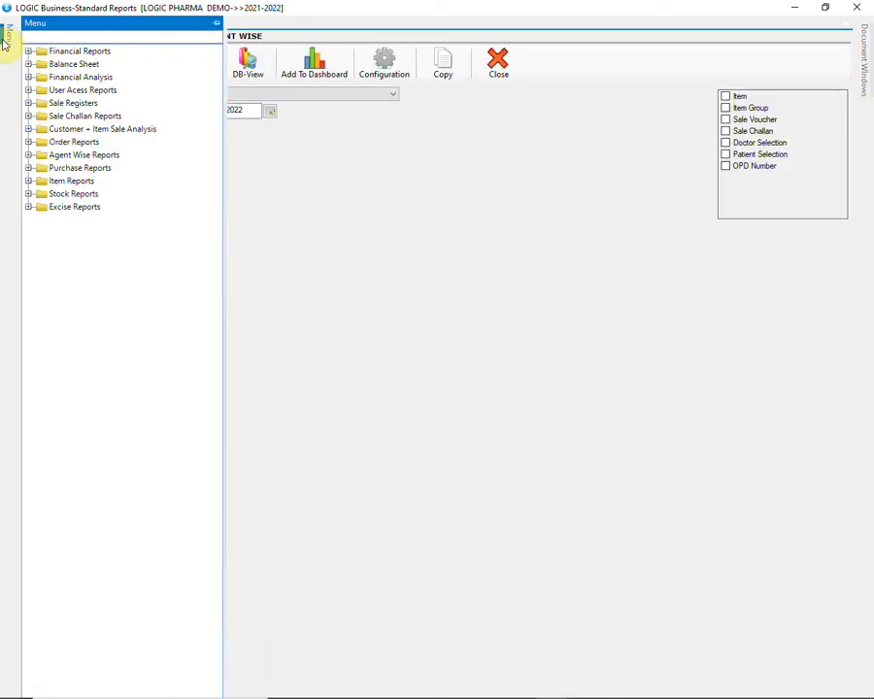
pyautogui.click(29, 169)
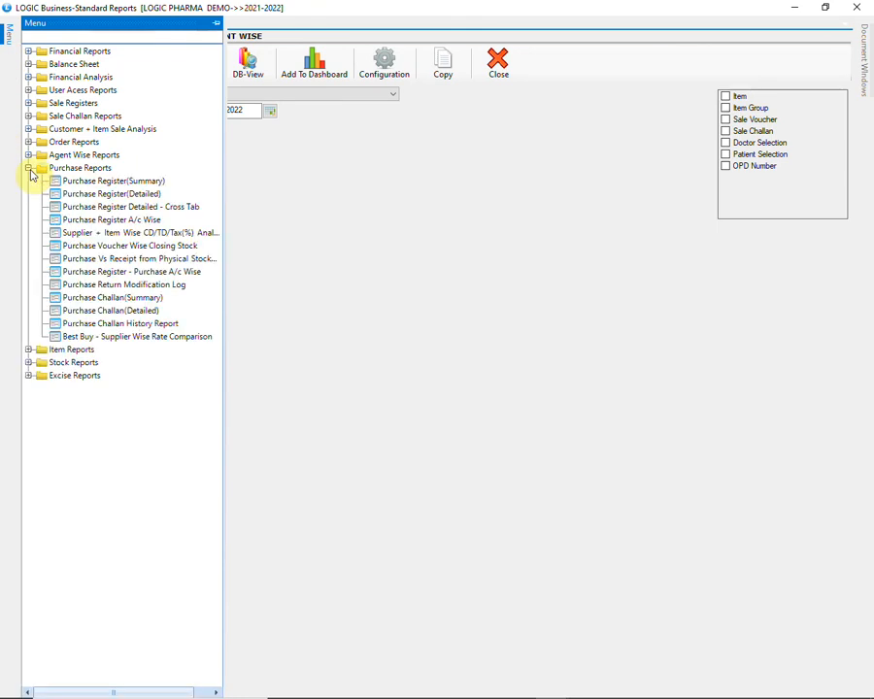
pyautogui.doubleClick(173, 199)
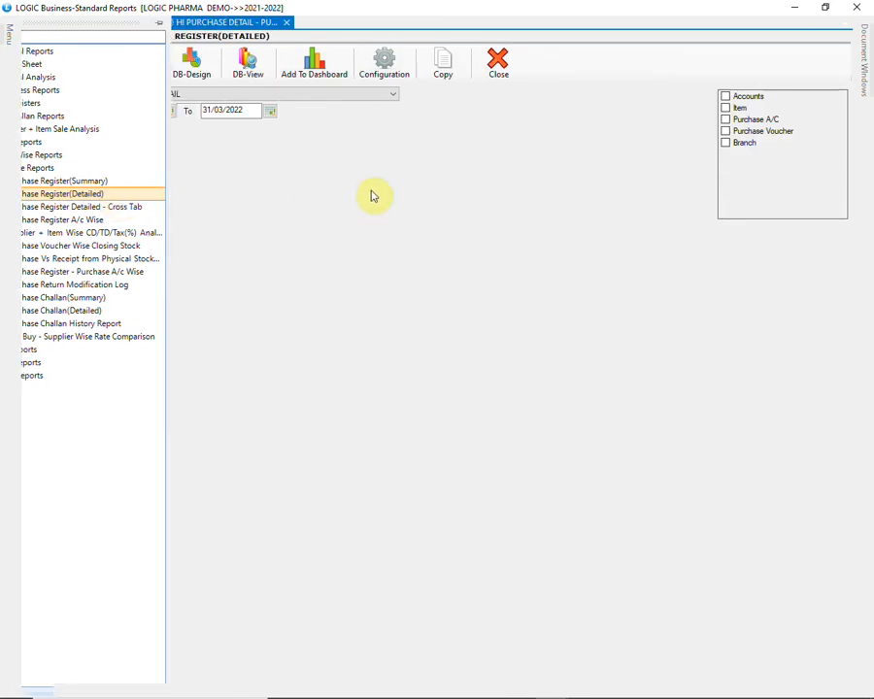
pyautogui.click(341, 95)
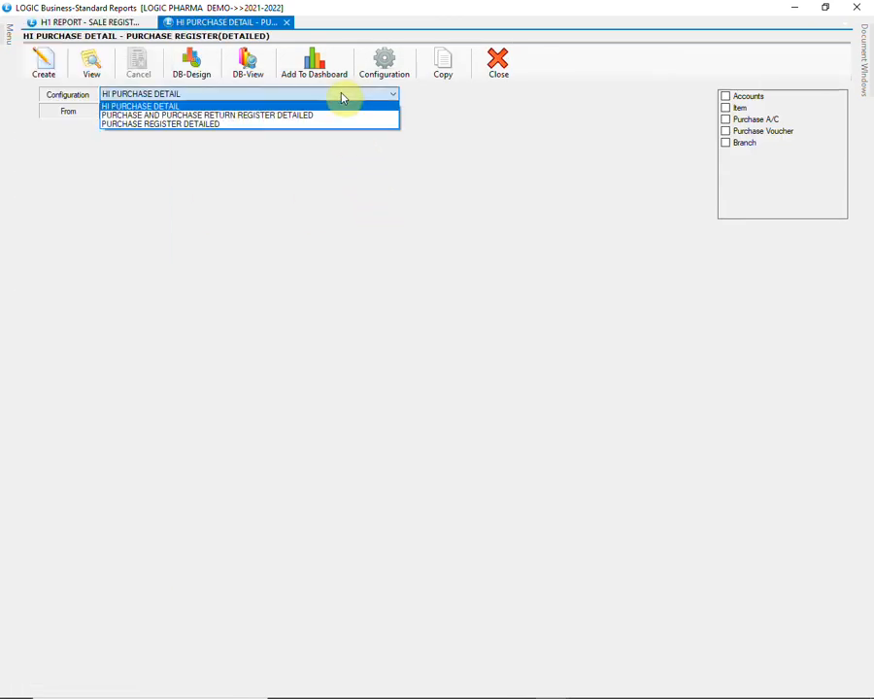
pyautogui.click(342, 96)
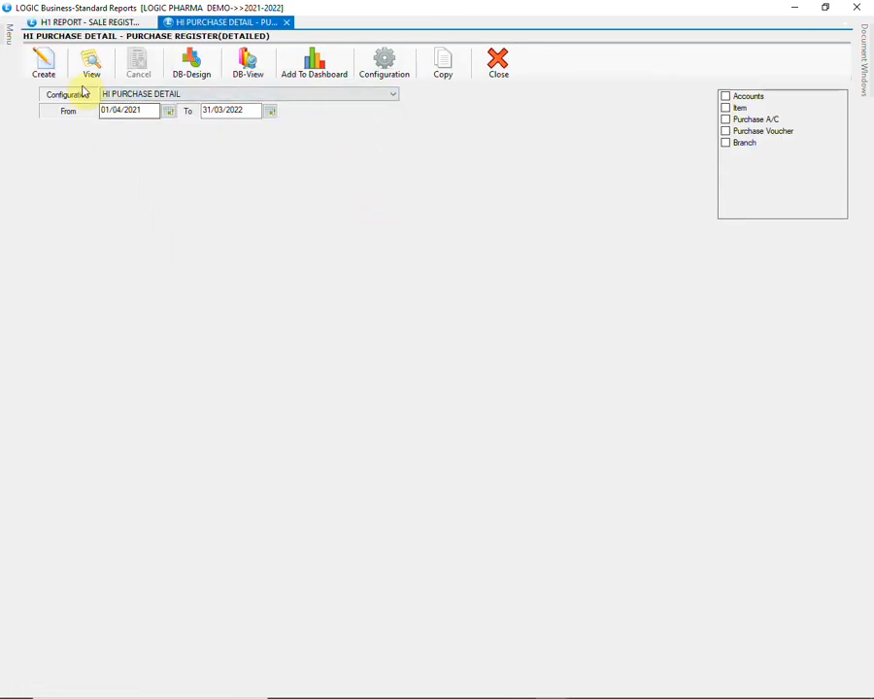
pyautogui.click(43, 60)
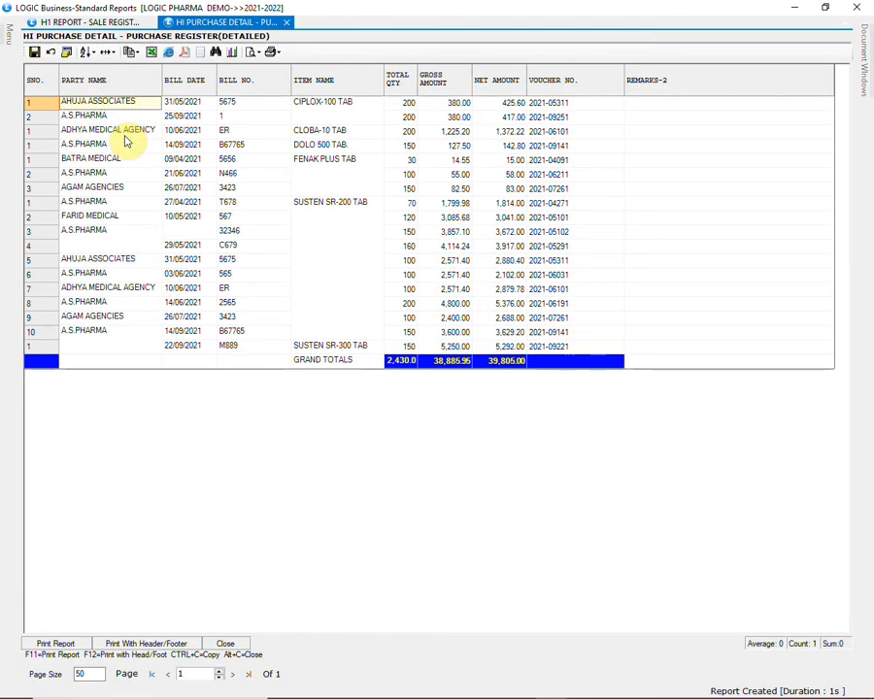
# Step: Examine which suppliers CIPLOX-100 TAB and SUSTEN SR-200 TAB were purchased from in the purchase detail report, and close the report
pyautogui.click(361, 108)
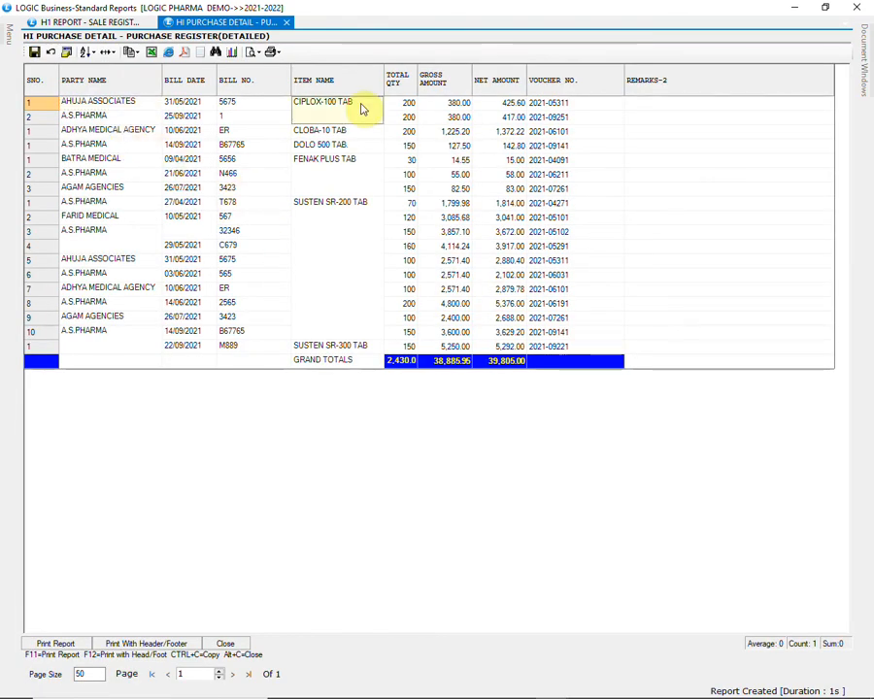
pyautogui.click(140, 104)
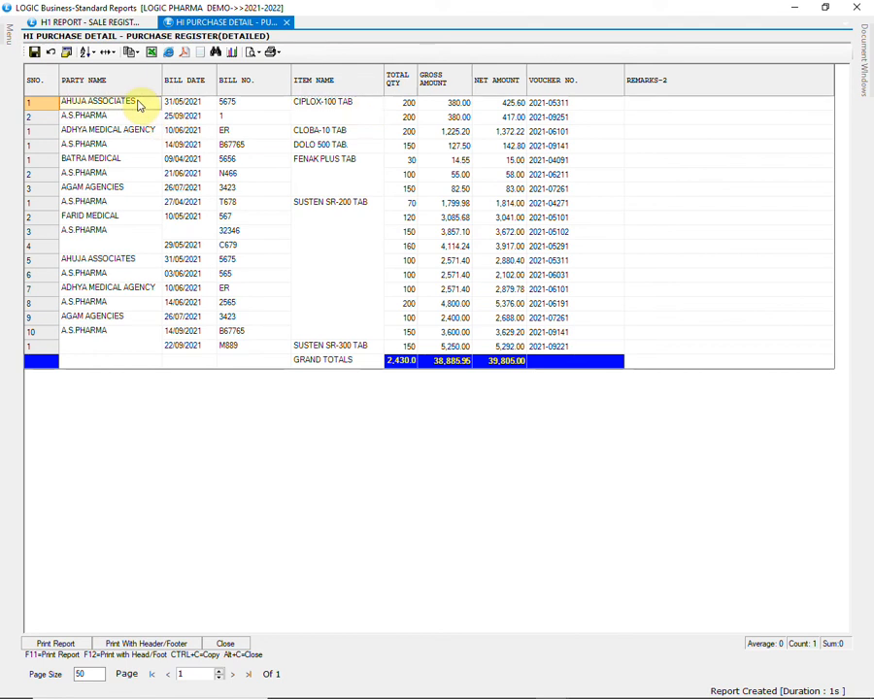
pyautogui.click(131, 117)
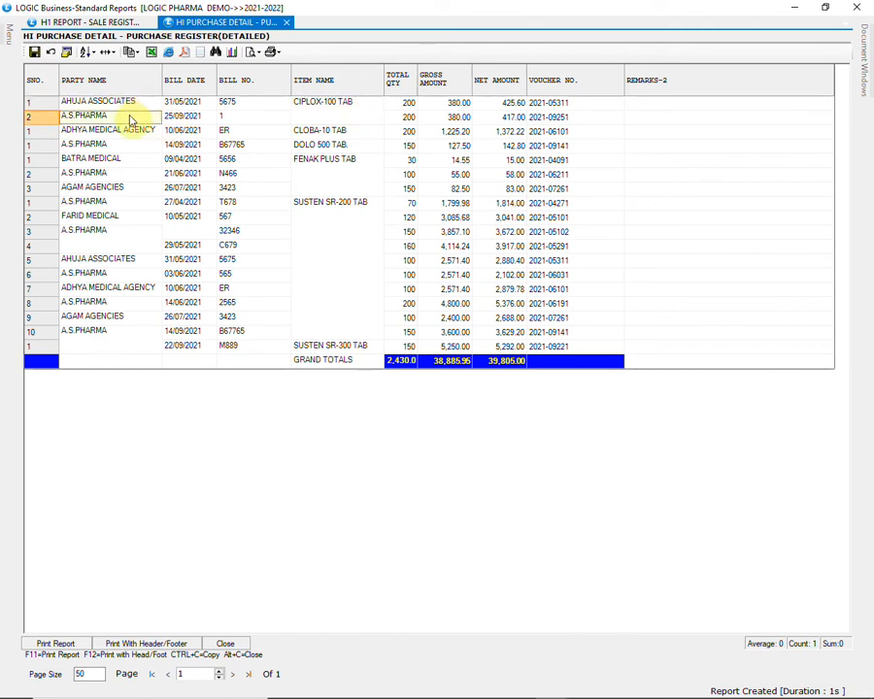
pyautogui.click(333, 237)
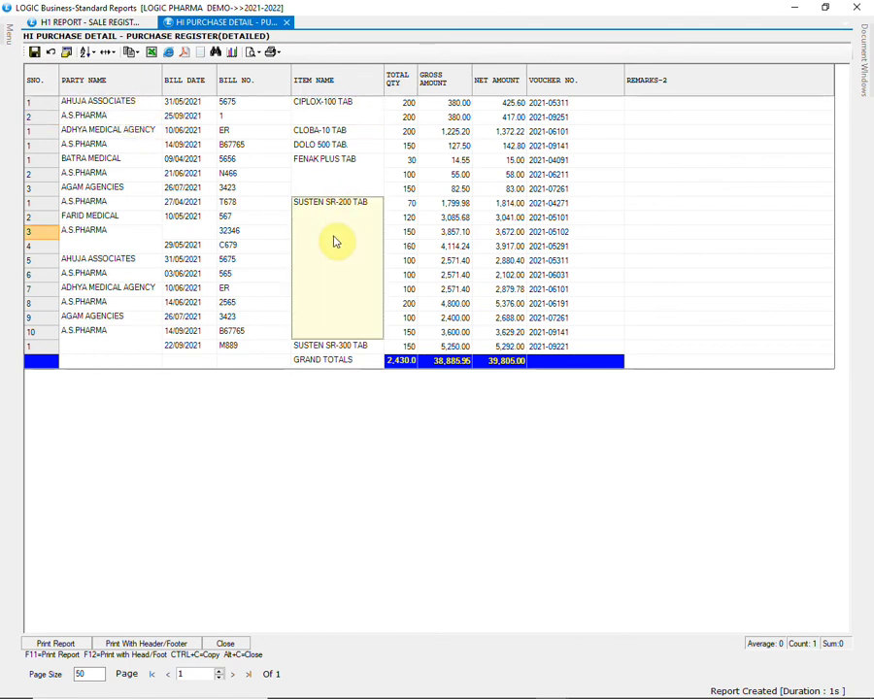
pyautogui.click(123, 205)
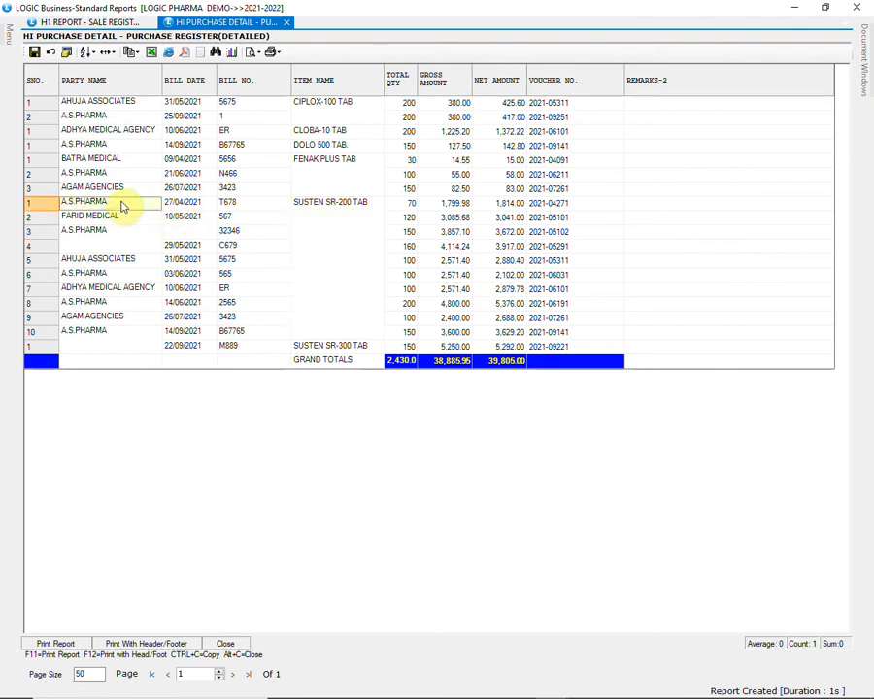
pyautogui.click(122, 219)
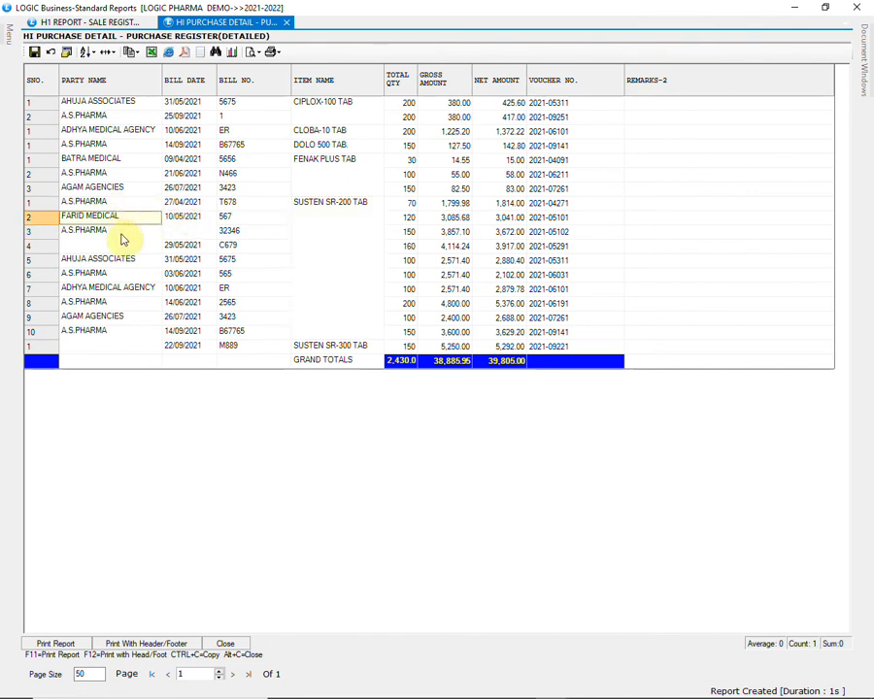
pyautogui.click(123, 240)
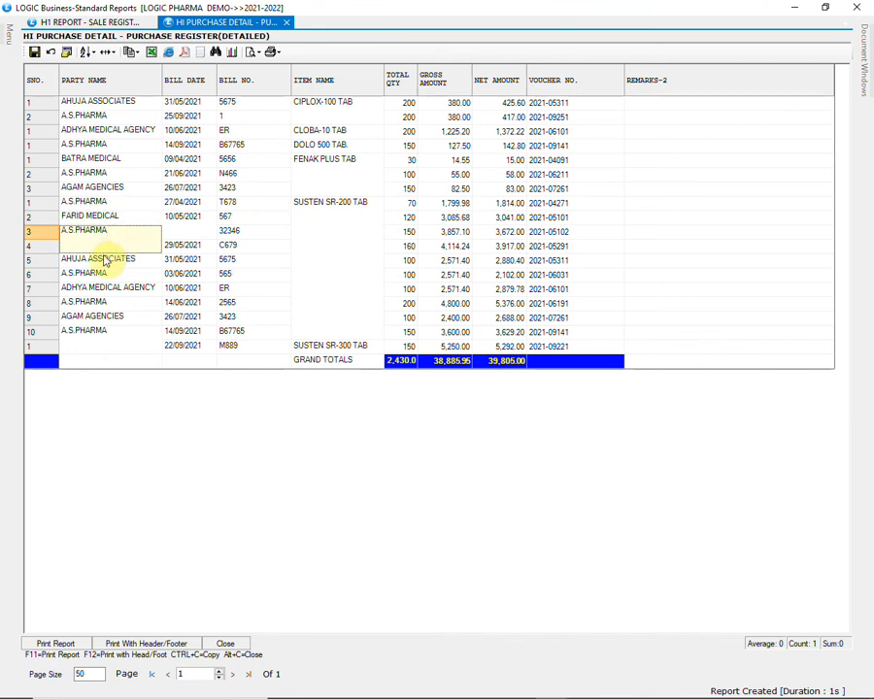
pyautogui.click(116, 256)
pyautogui.click(112, 274)
pyautogui.click(112, 289)
pyautogui.click(111, 303)
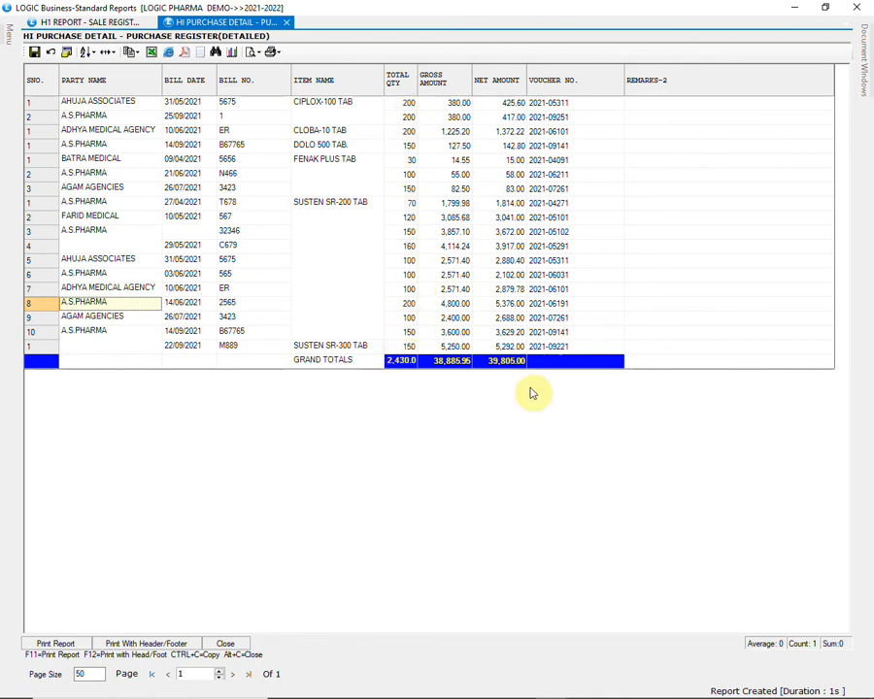
pyautogui.click(225, 643)
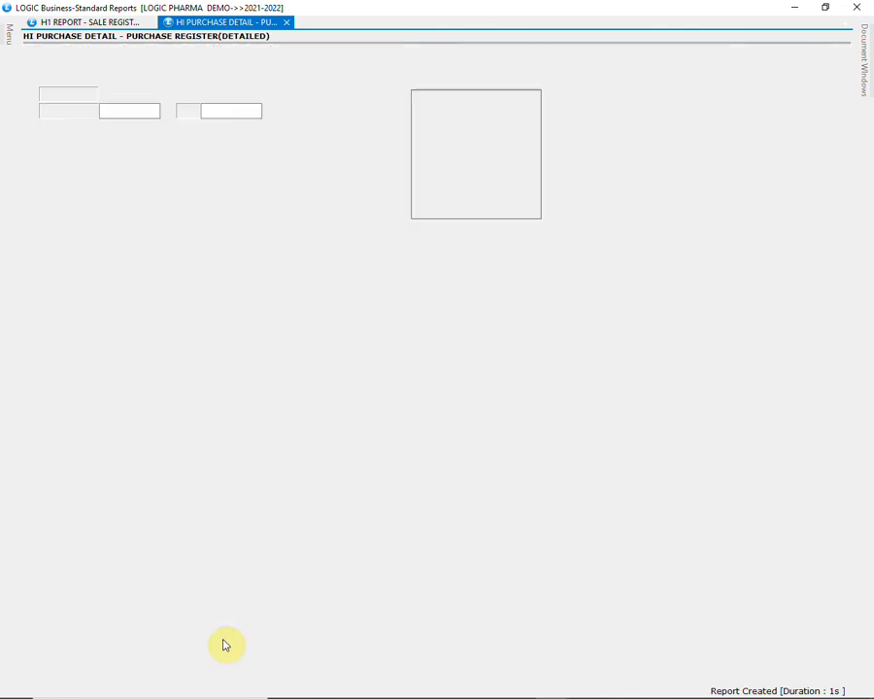
# Step: Create the detailed purchase register with the PURCHASE AND PURCHASE RETURN REGISTER DETAILED configuration for 01/04/2021 to 31/03/2022
pyautogui.click(339, 100)
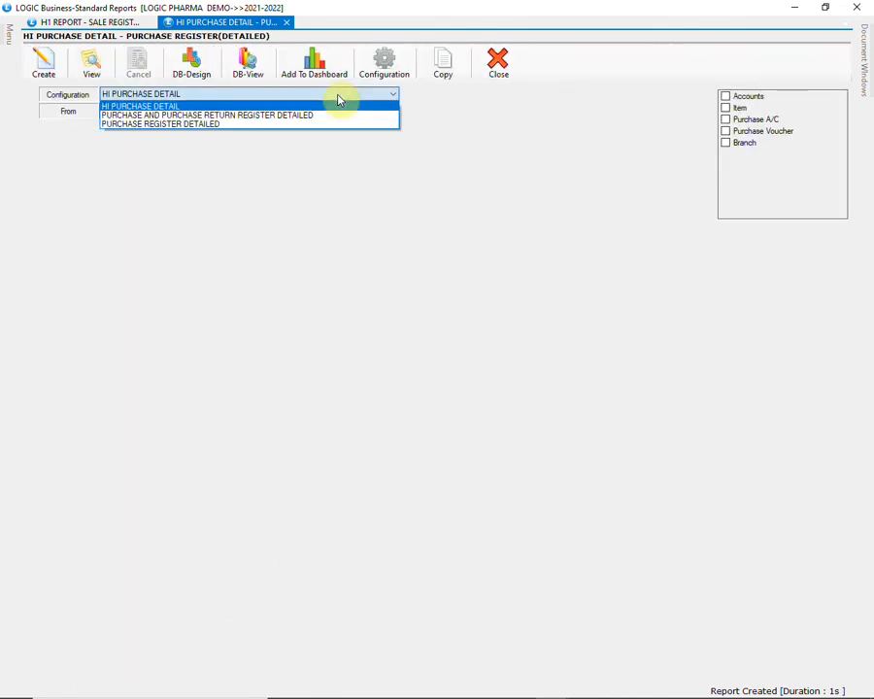
pyautogui.click(256, 116)
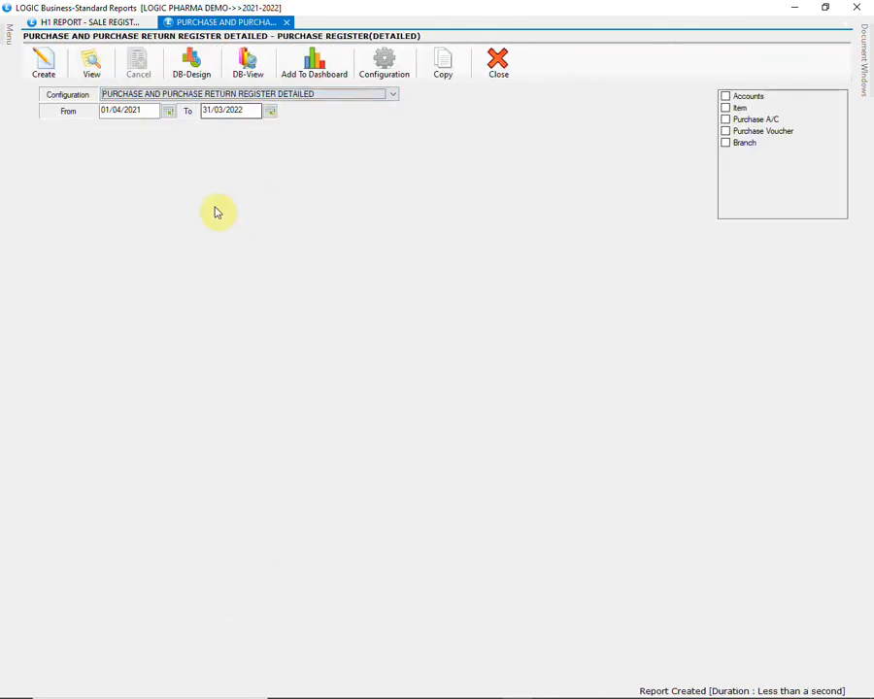
pyautogui.click(53, 65)
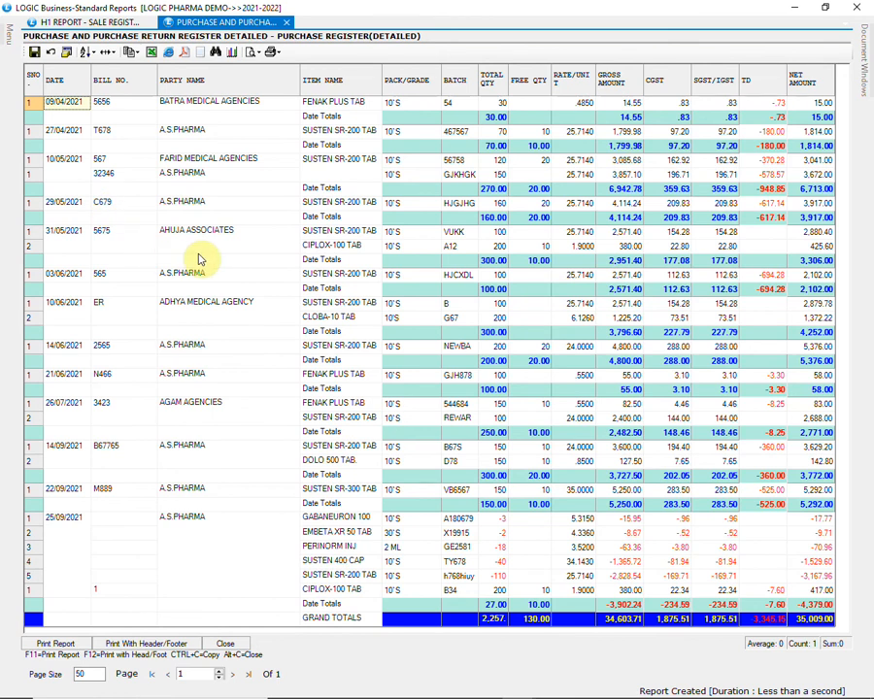
# Step: Examine the supplier, items, batch and negative return quantities of the 25/09/2021 entries in the purchase and return register, and close the report
pyautogui.click(262, 529)
pyautogui.click(352, 522)
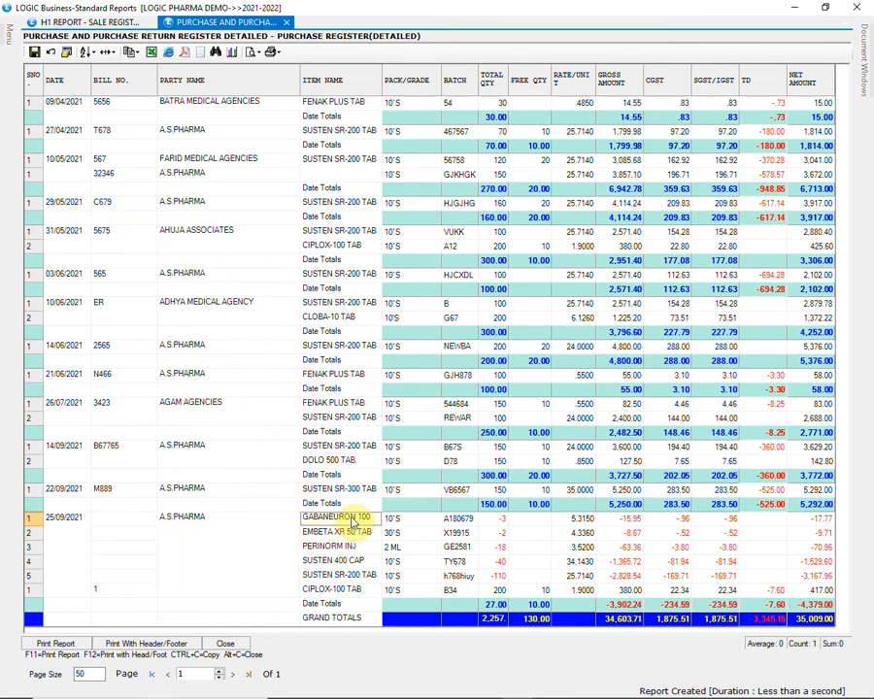
pyautogui.click(505, 522)
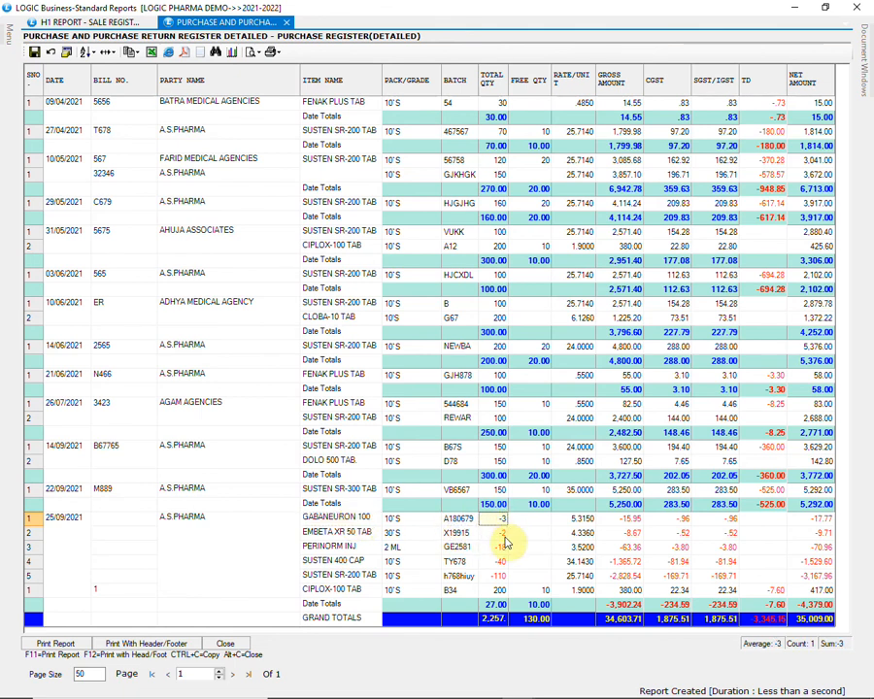
pyautogui.click(503, 536)
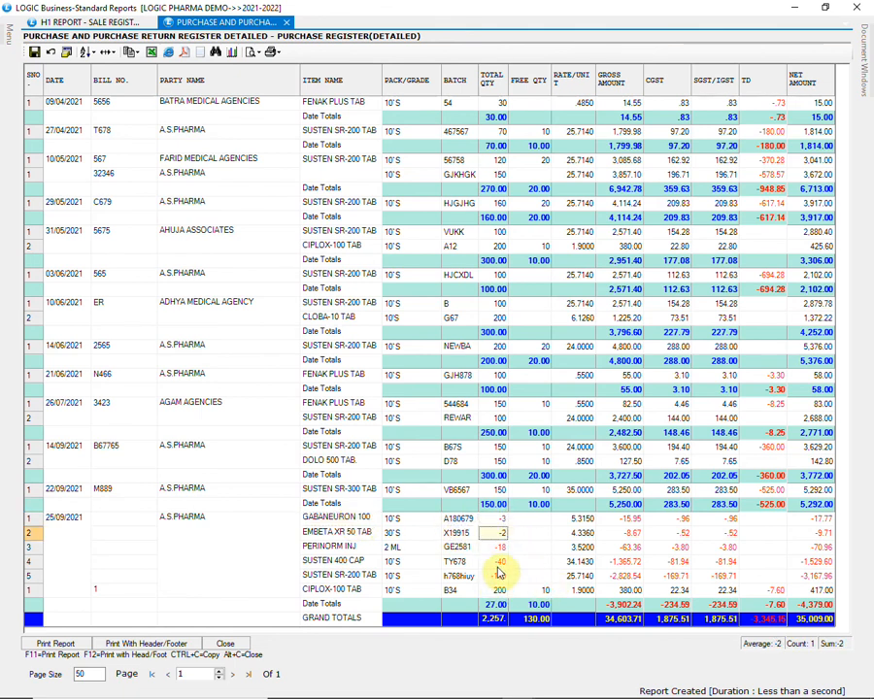
pyautogui.click(498, 575)
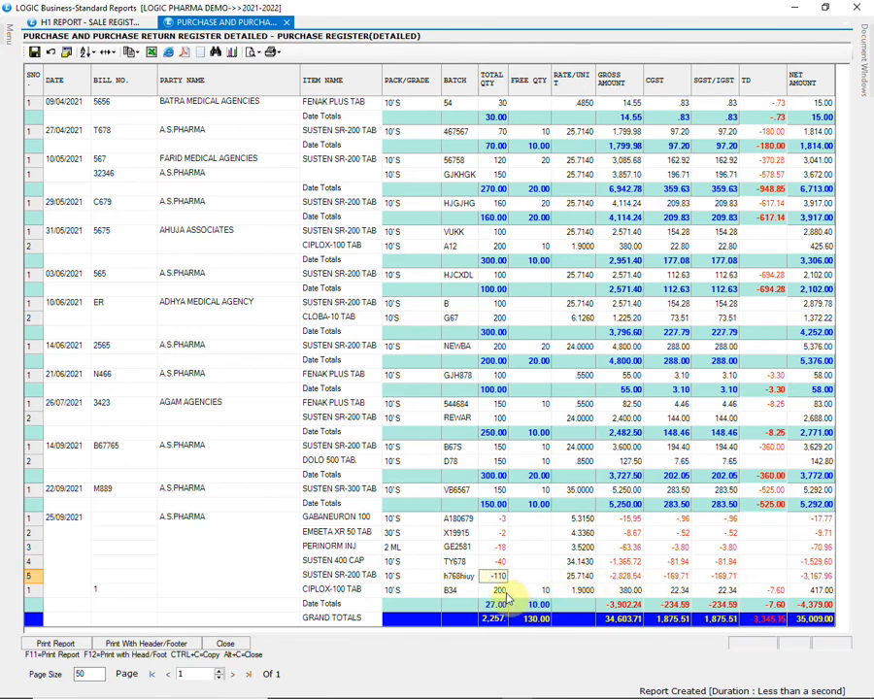
pyautogui.click(464, 590)
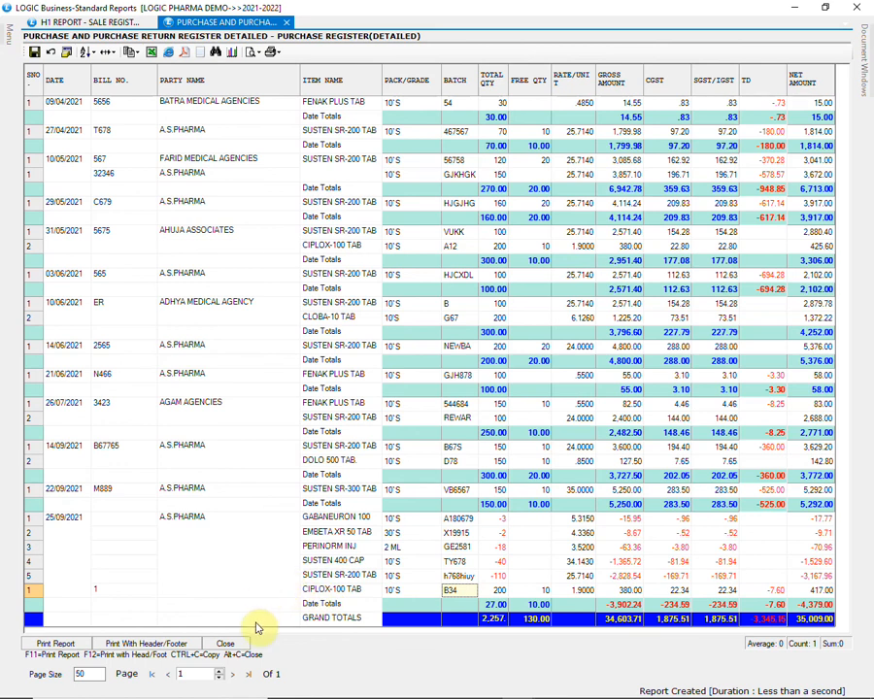
pyautogui.click(227, 644)
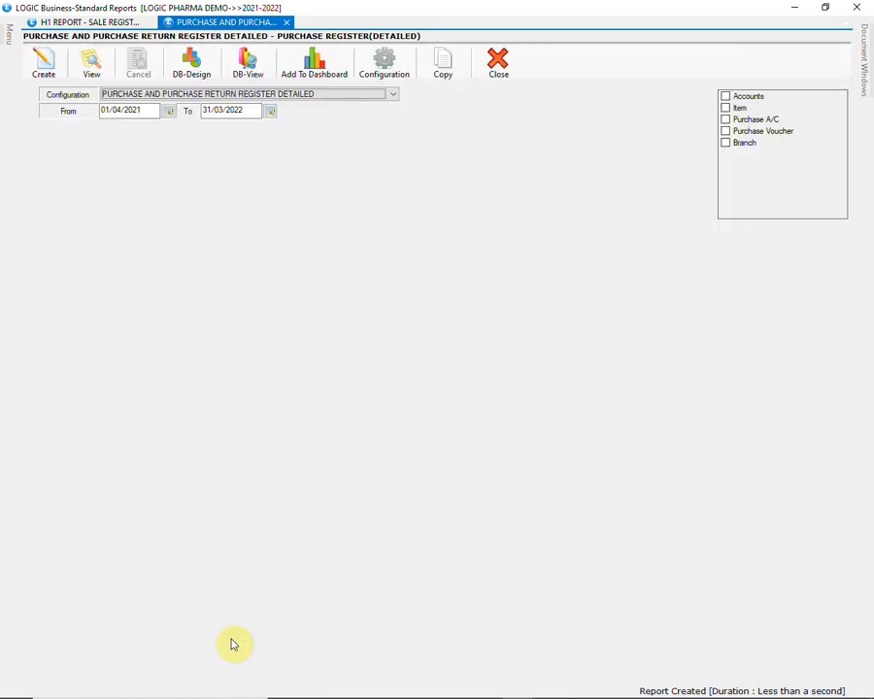
# Step: Create the Sale Register(Detailed) report with the SALE AND SALE RETURN REGISTER DETAILED configuration for 01/04/2021 to 31/03/2022
pyautogui.moveTo(3, 36)
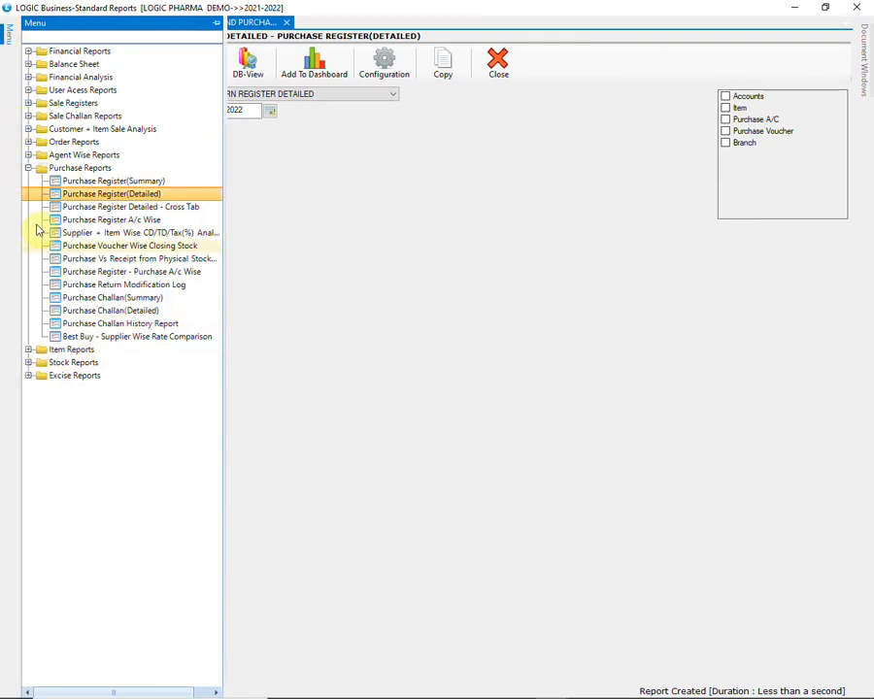
pyautogui.click(27, 105)
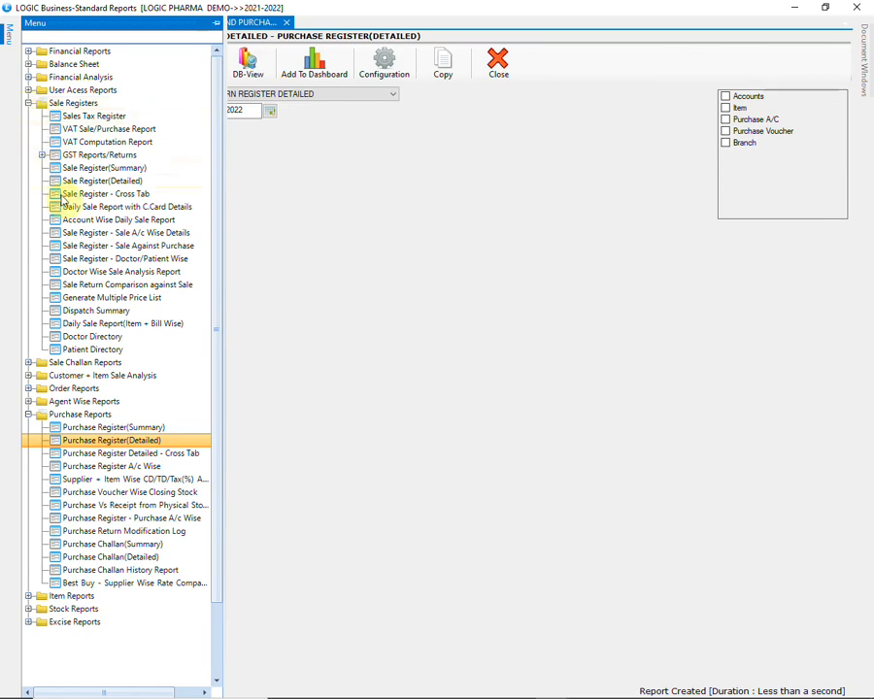
pyautogui.click(109, 181)
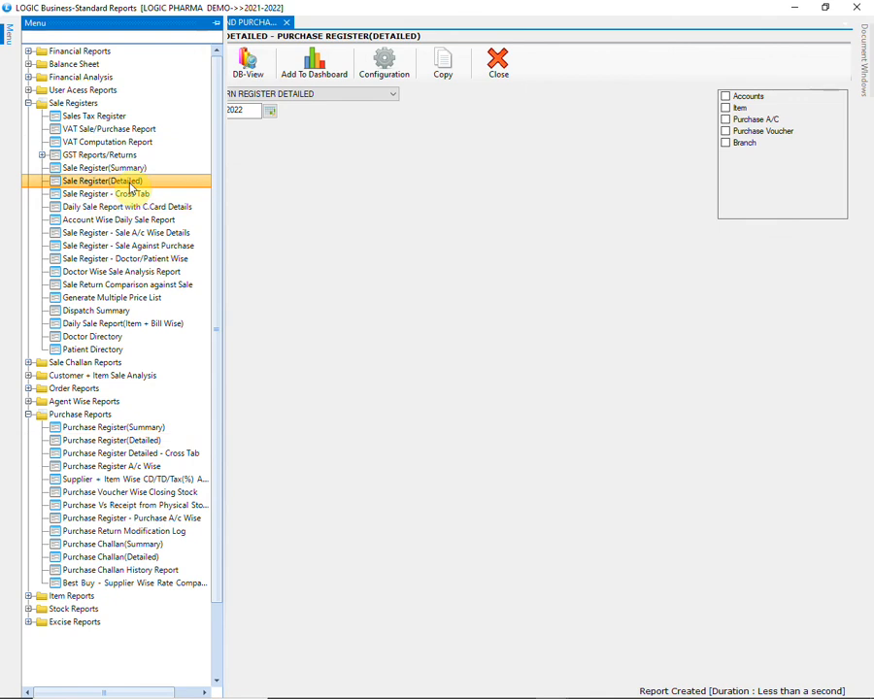
pyautogui.doubleClick(131, 188)
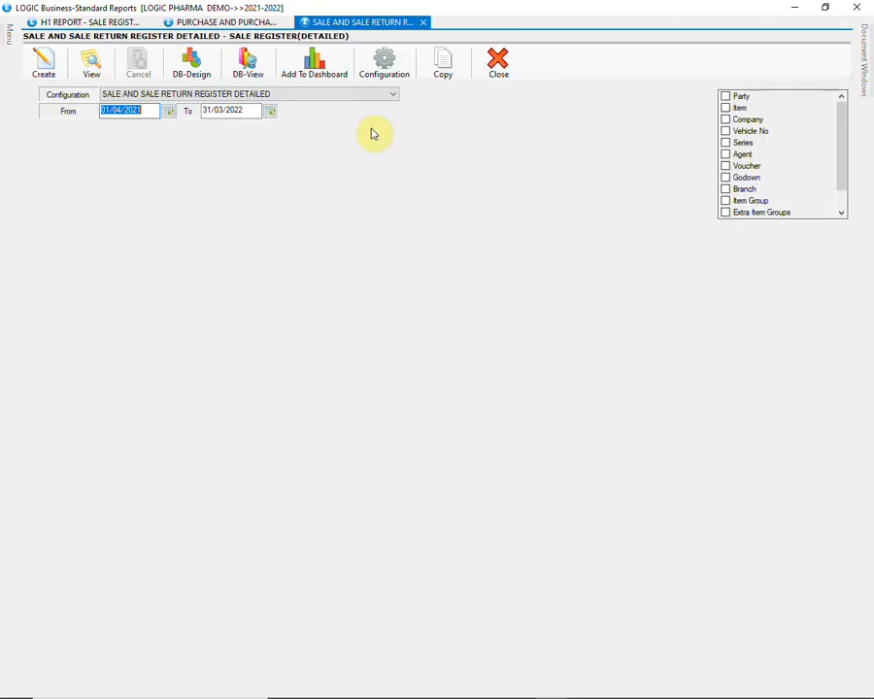
pyautogui.click(336, 94)
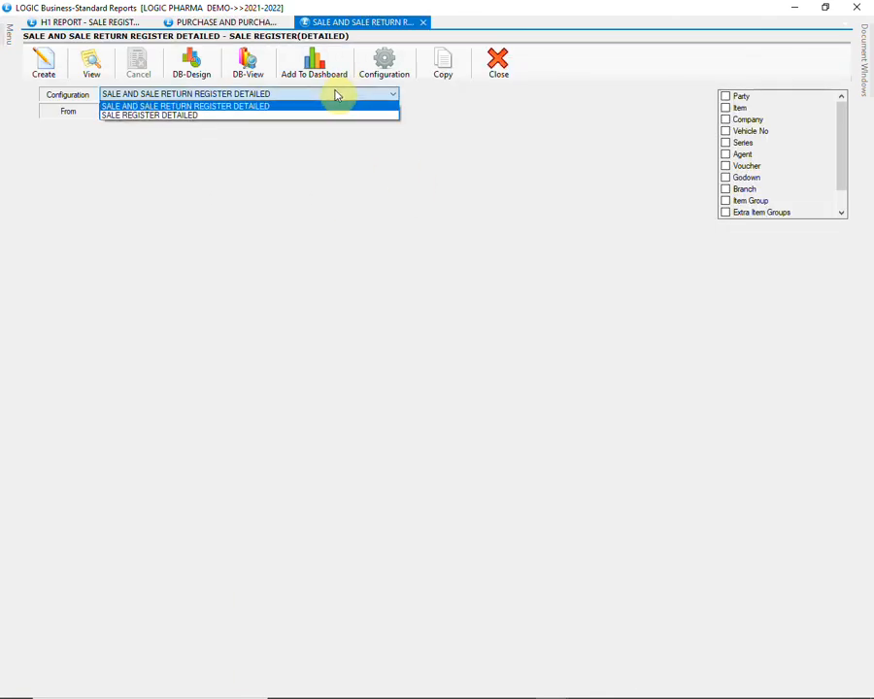
pyautogui.click(336, 95)
pyautogui.click(44, 64)
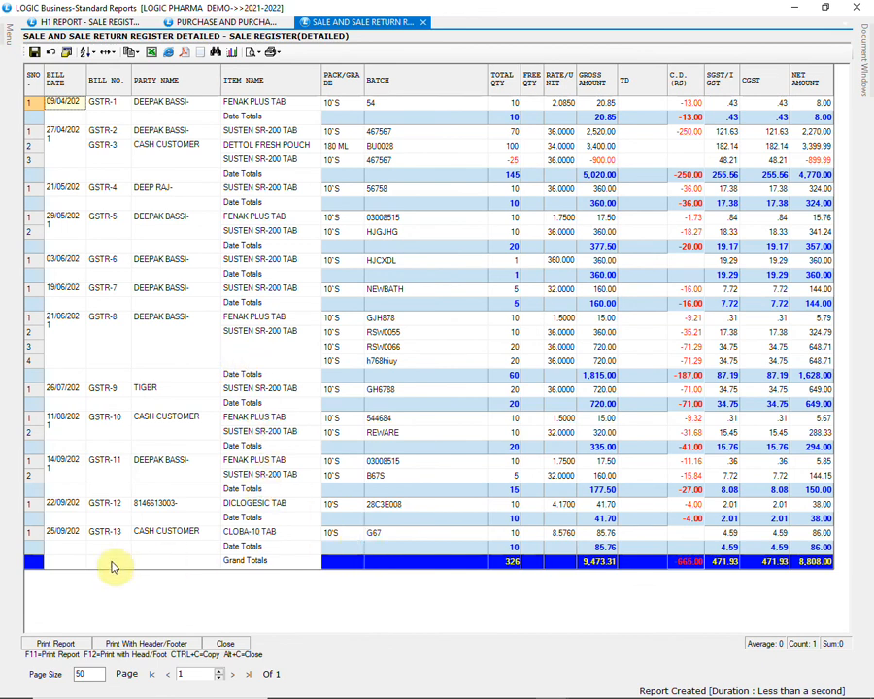
# Step: Examine the 25/09/2021 CLOBA-10 TAB sale and the negative quantity and amount of the SUSTEN SR-200 TAB return, and close the report
pyautogui.click(167, 535)
pyautogui.click(275, 536)
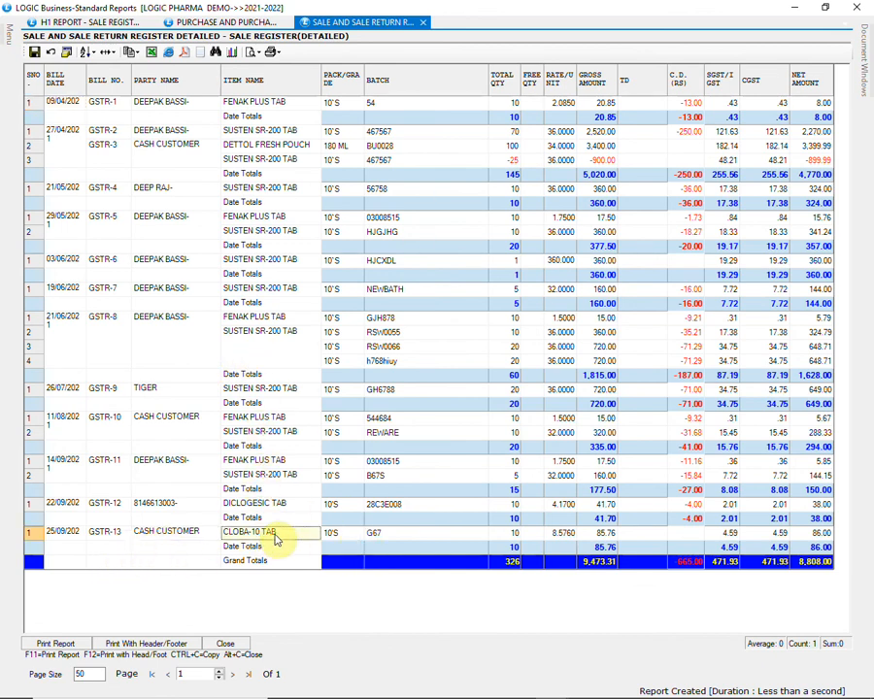
pyautogui.click(628, 549)
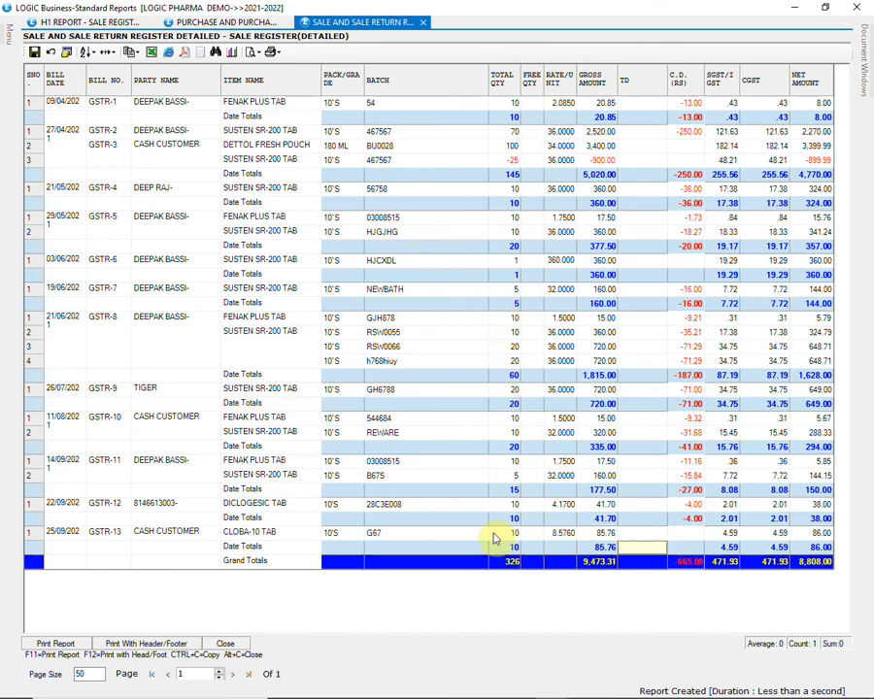
pyautogui.click(516, 161)
pyautogui.click(599, 160)
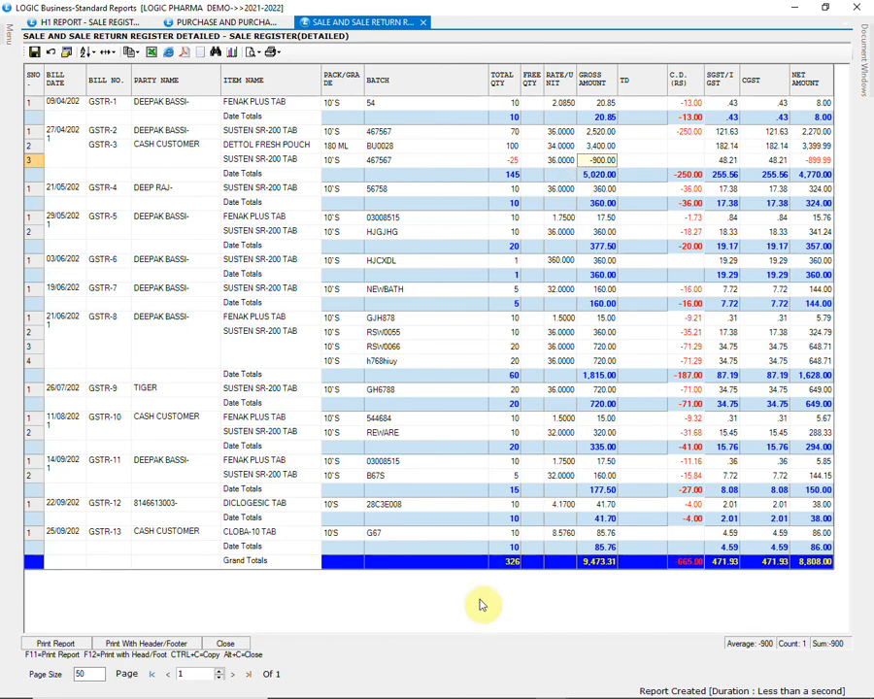
pyautogui.press('Escape')
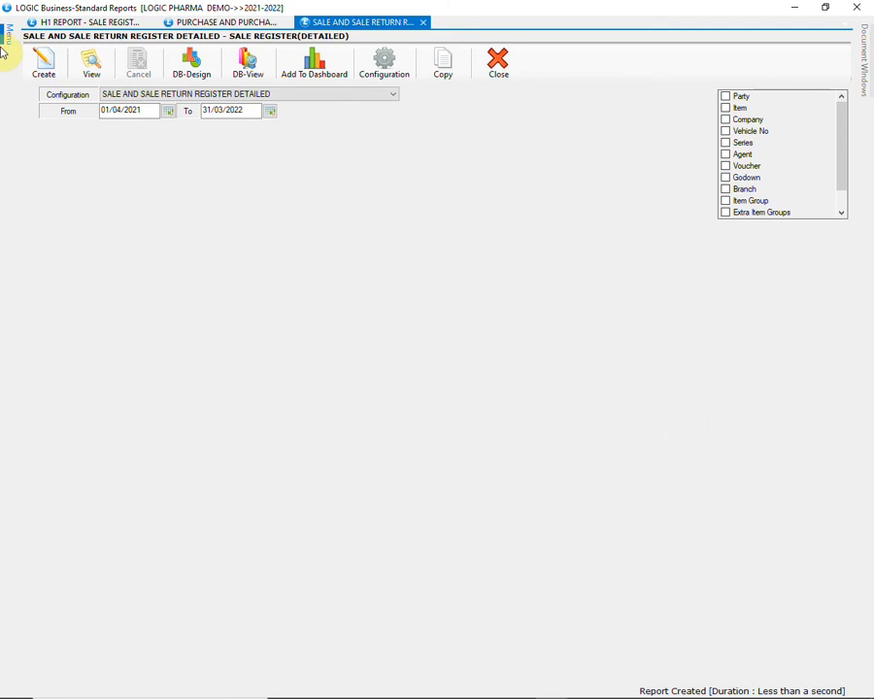
# Step: Create the Account Wise Daily Sale Report with the DAILY SALE REPORT CONSOLIDATED configuration and check the 25/09/2021 row
pyautogui.click(5, 48)
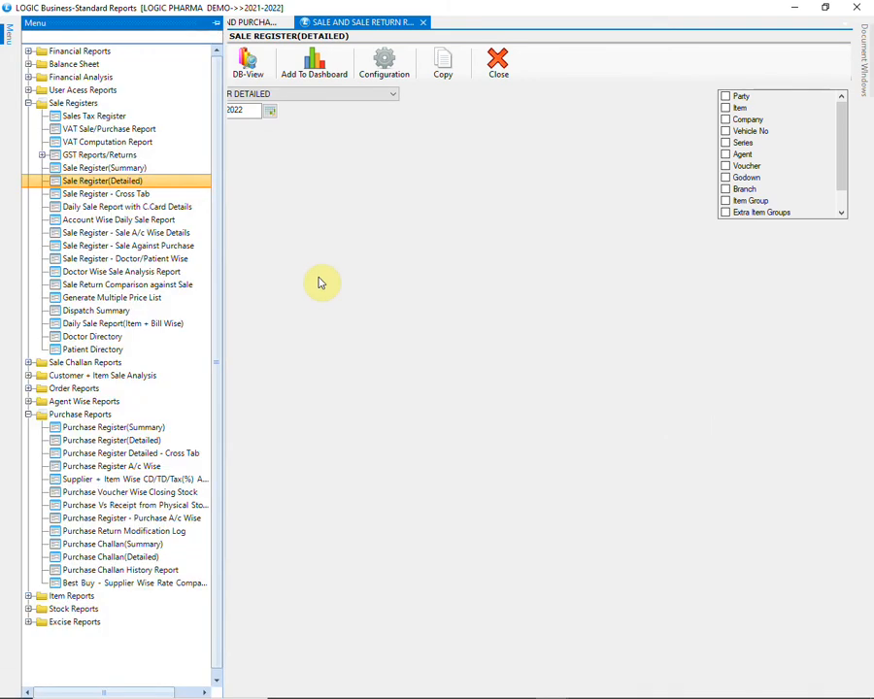
pyautogui.click(152, 222)
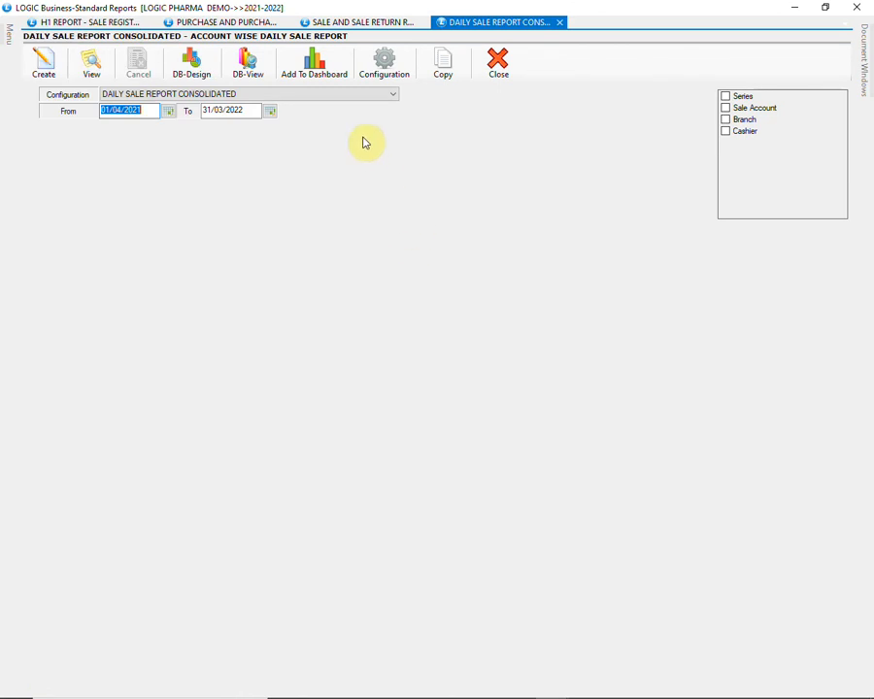
pyautogui.click(330, 94)
pyautogui.click(348, 95)
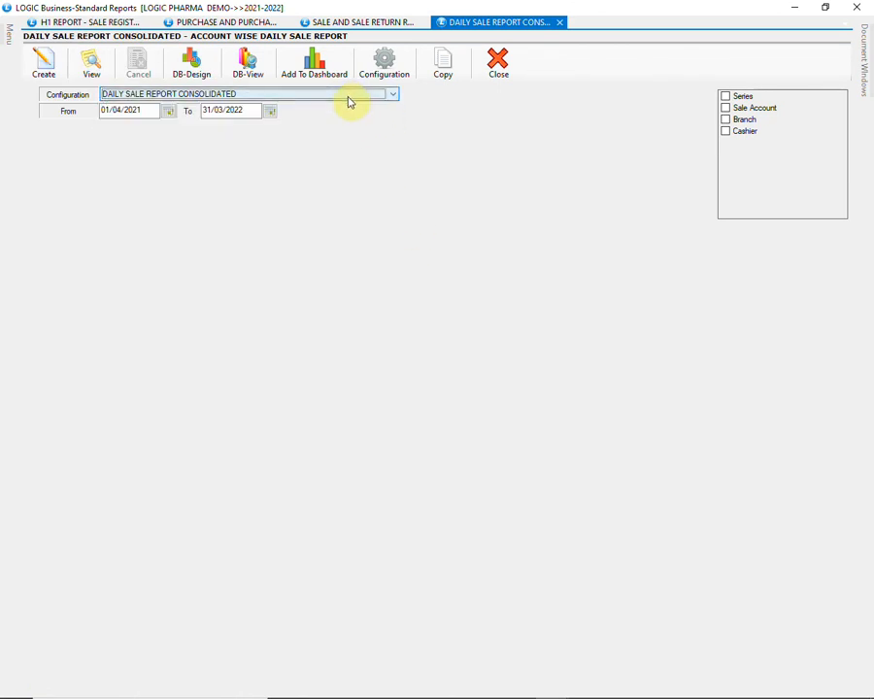
pyautogui.click(42, 64)
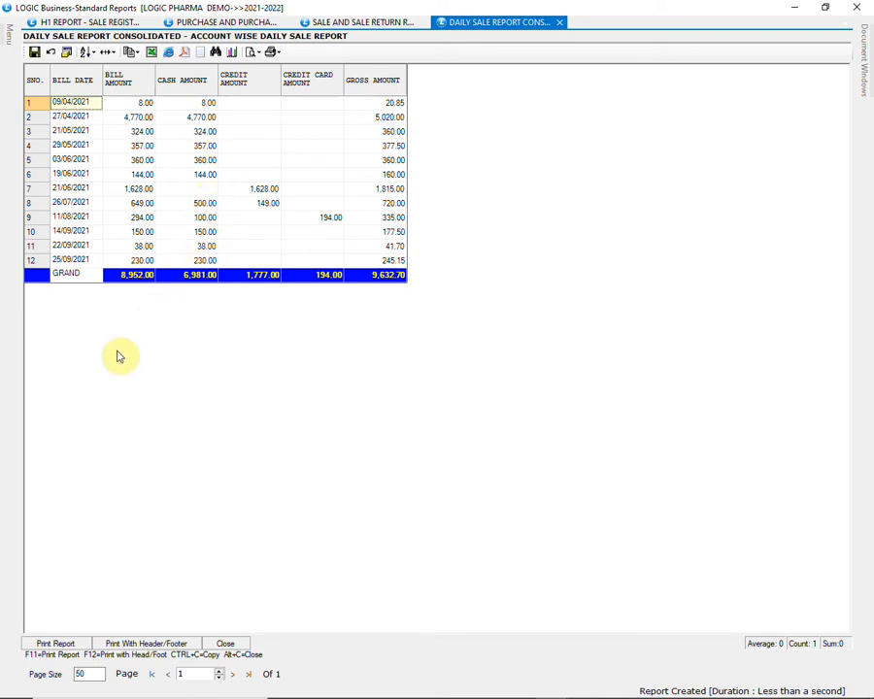
pyautogui.click(97, 262)
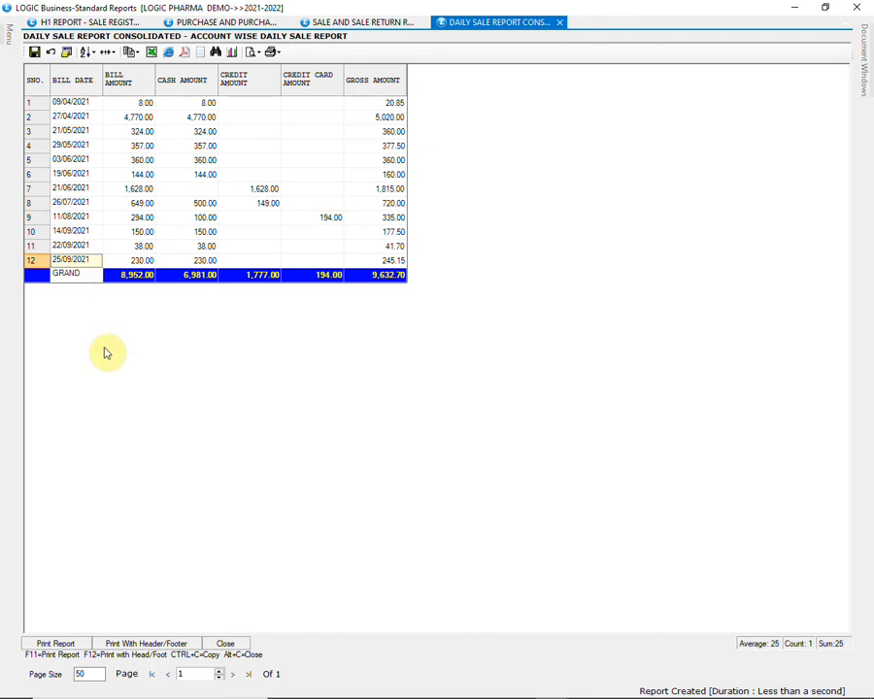
# Step: Create the Ledger financial report for the account A.S.PHARMA from 01/04/2021 to 29/09/2021
pyautogui.moveTo(6, 37)
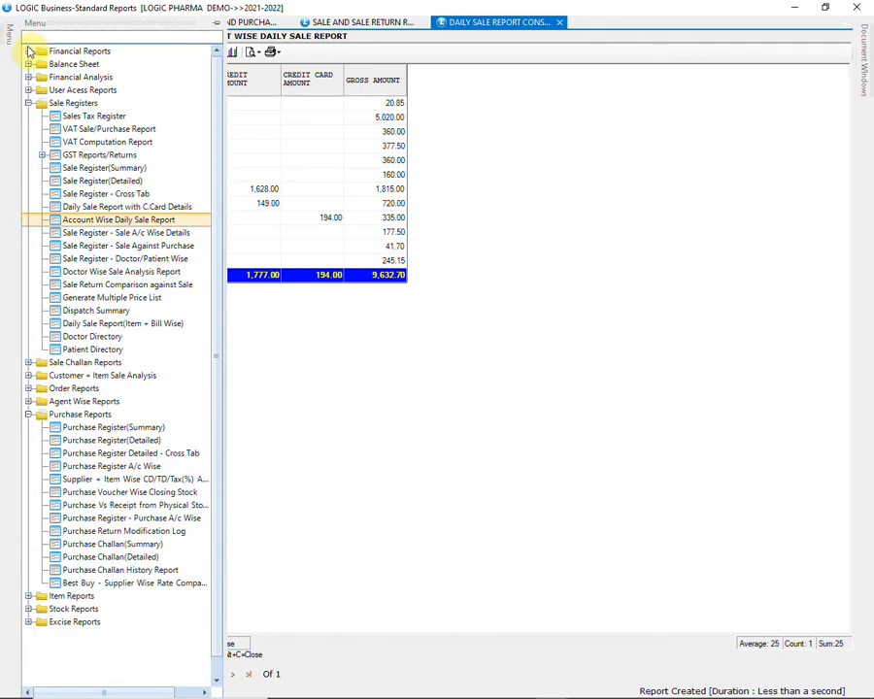
pyautogui.click(30, 50)
pyautogui.click(143, 105)
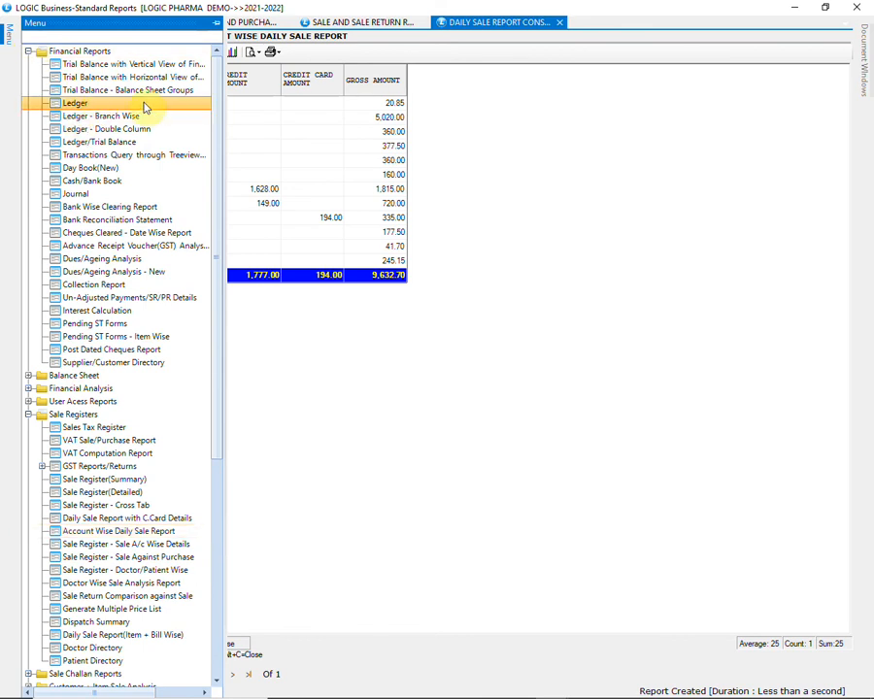
pyautogui.doubleClick(144, 107)
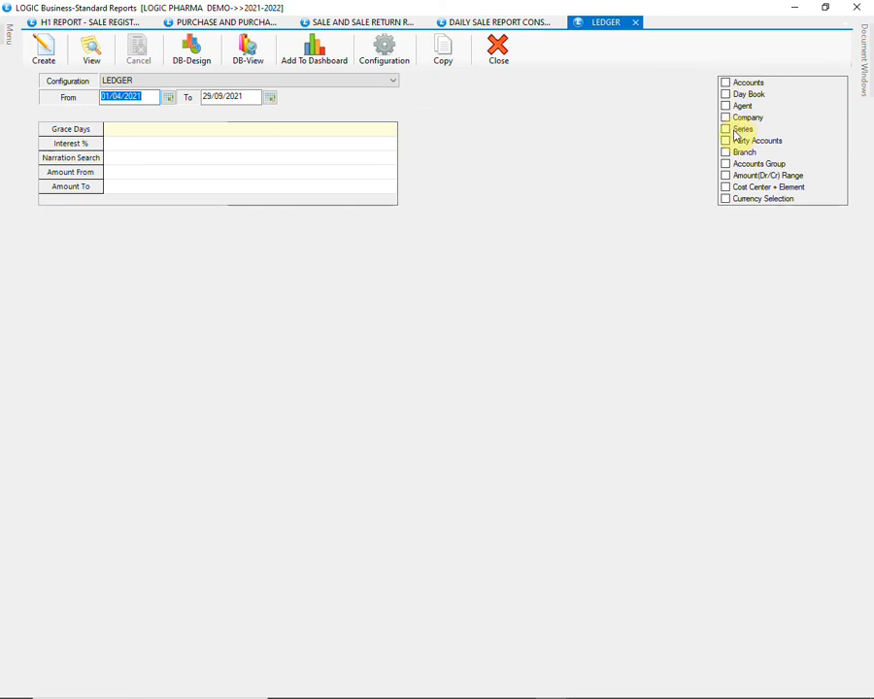
pyautogui.click(730, 83)
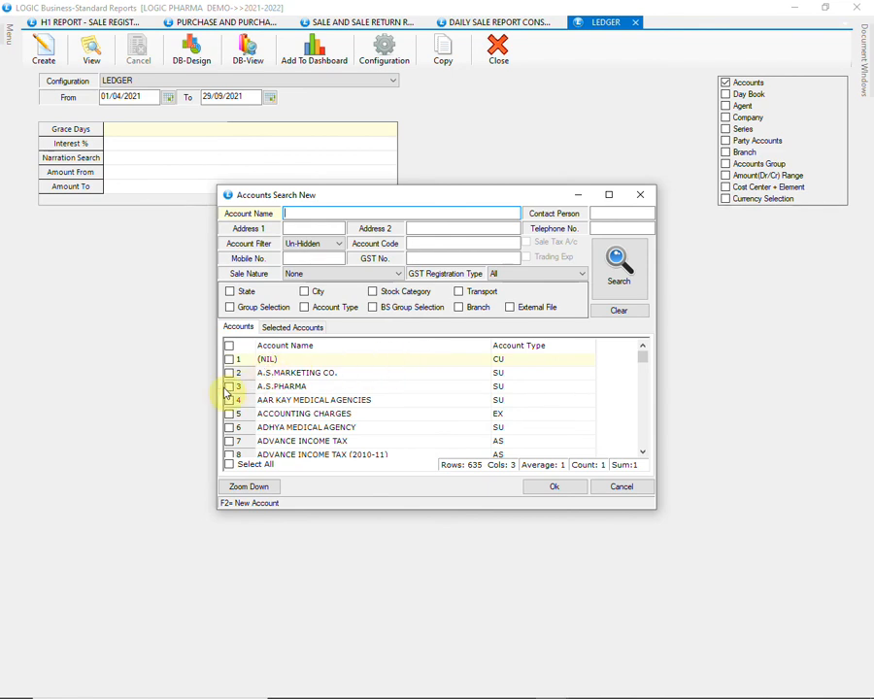
pyautogui.click(229, 387)
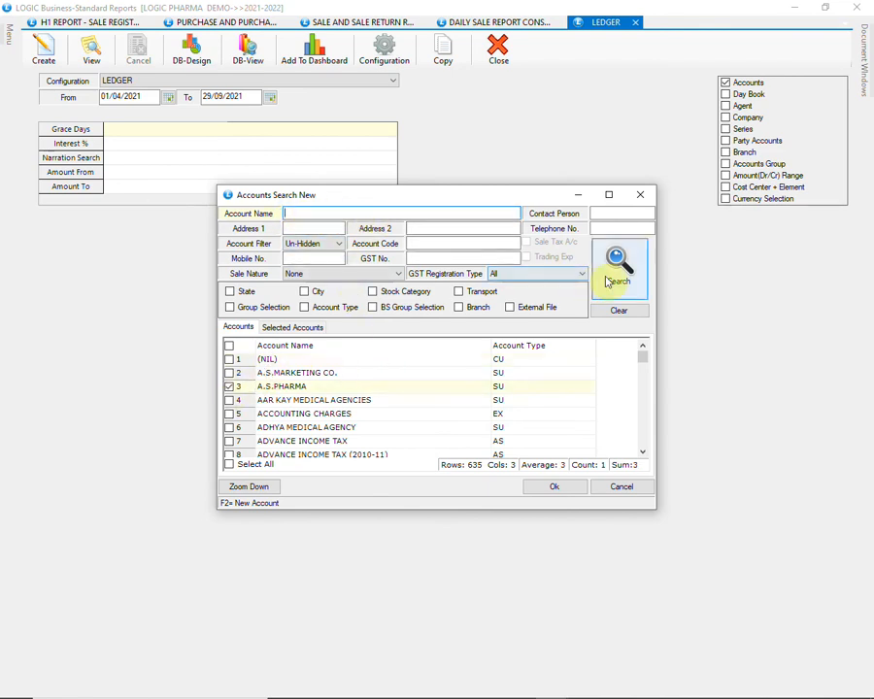
pyautogui.click(555, 488)
pyautogui.click(42, 54)
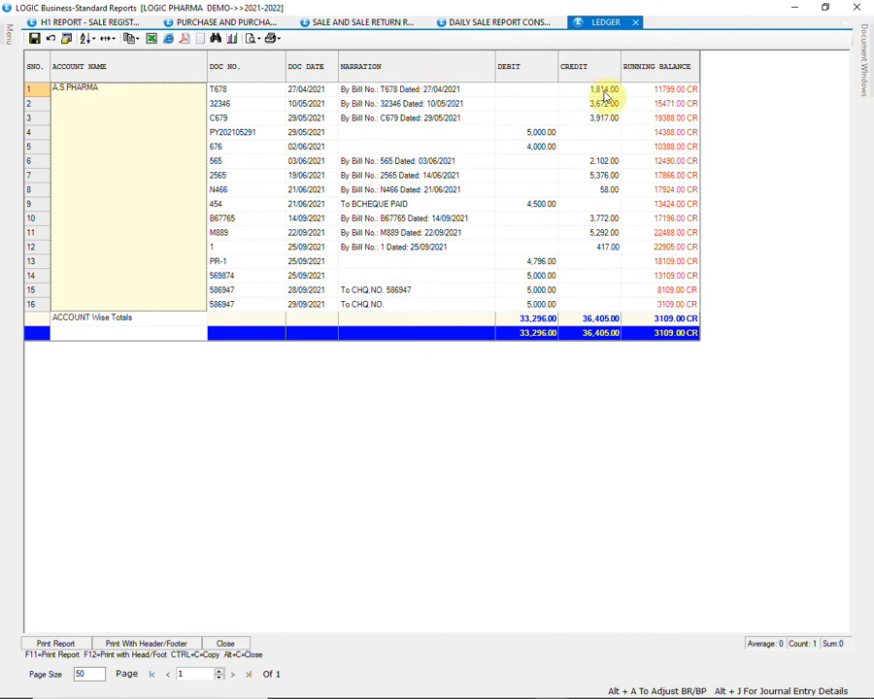
# Step: Examine the purchase bill credits and cheque payment debits in the A.S.PHARMA ledger, and close the report
pyautogui.click(445, 220)
pyautogui.click(594, 221)
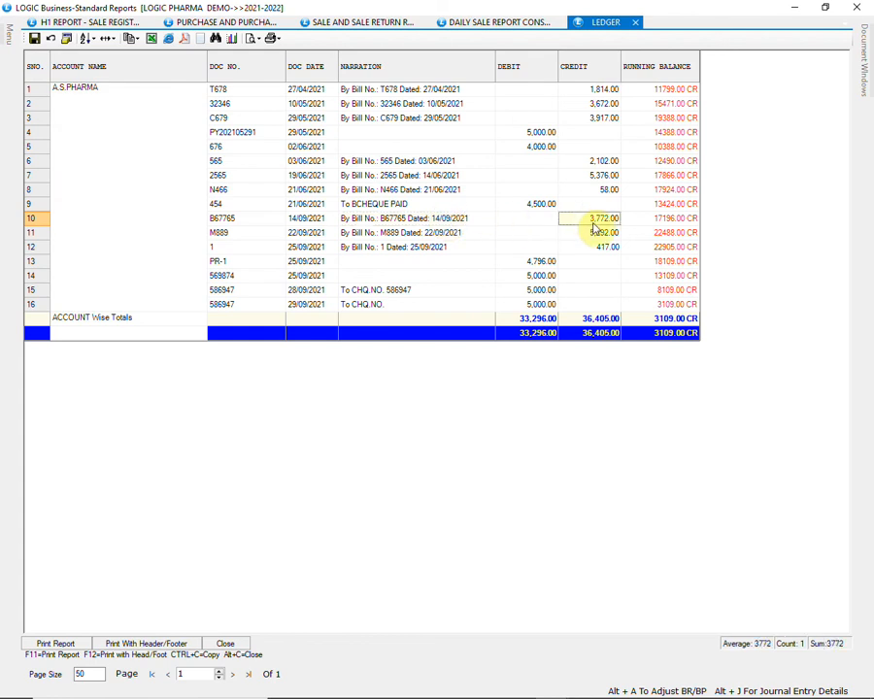
pyautogui.click(441, 247)
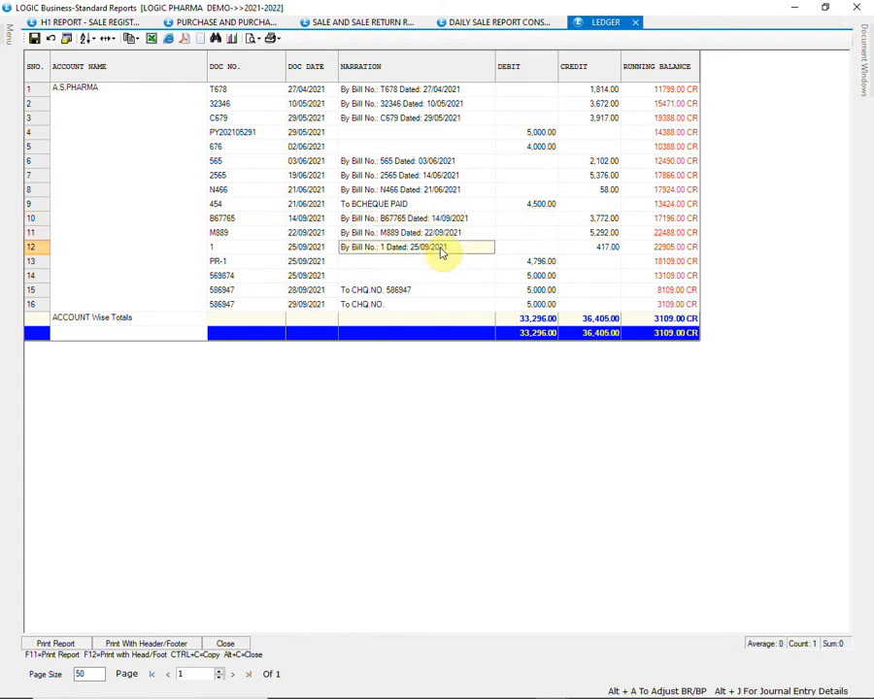
pyautogui.click(603, 250)
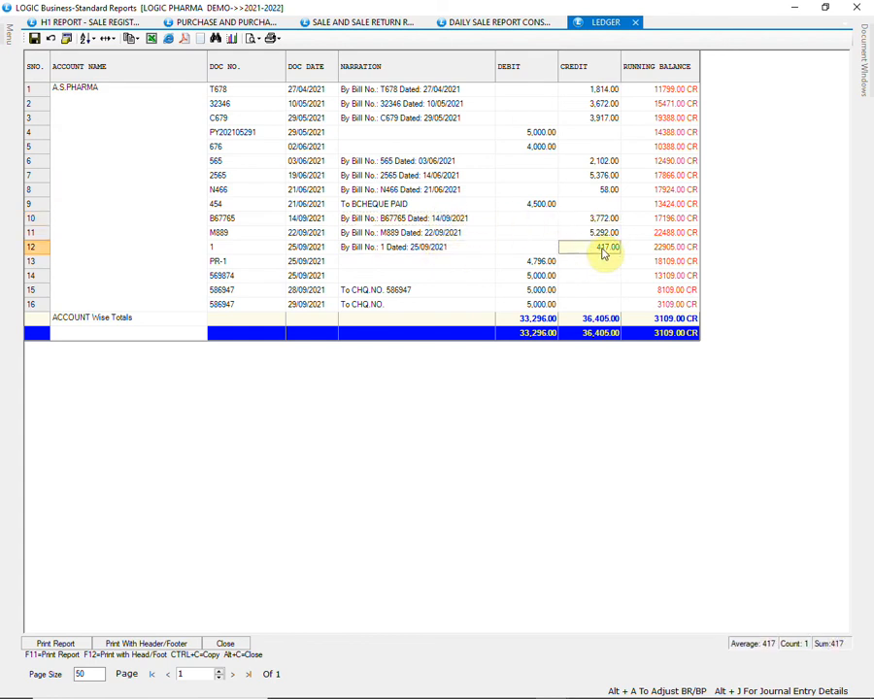
pyautogui.click(427, 290)
pyautogui.click(536, 295)
pyautogui.click(428, 306)
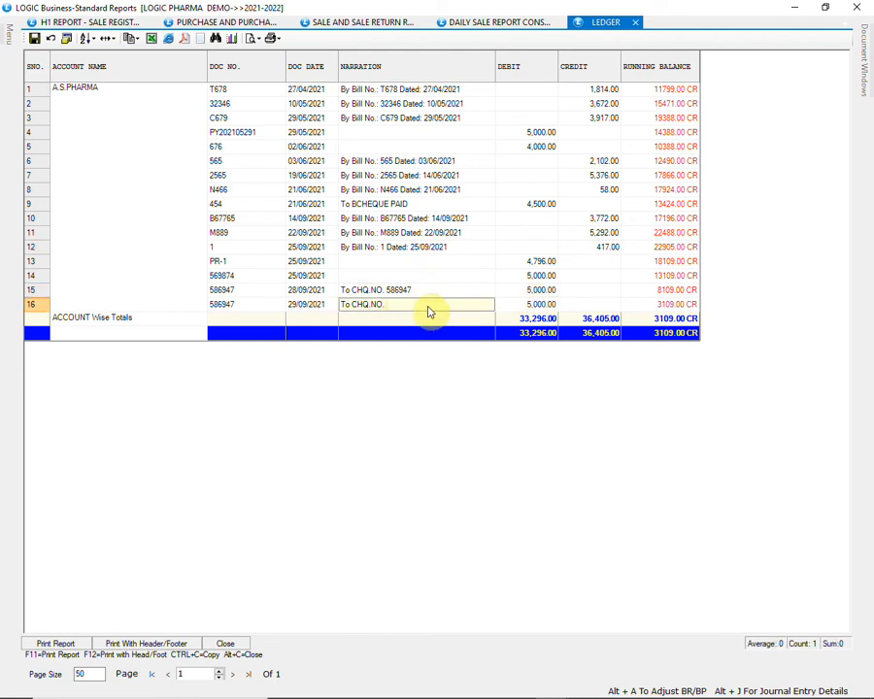
pyautogui.click(546, 306)
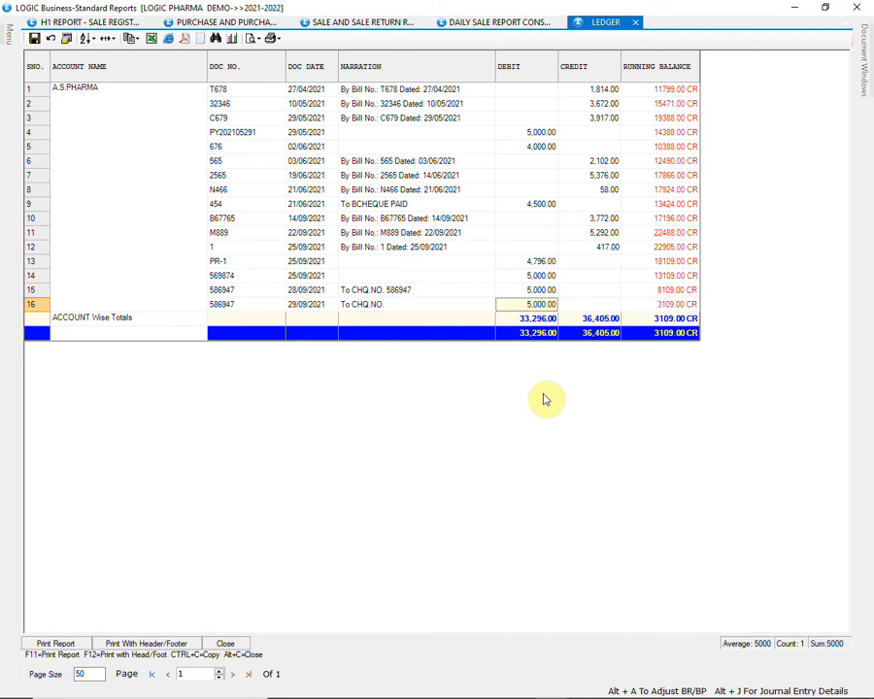
pyautogui.click(233, 646)
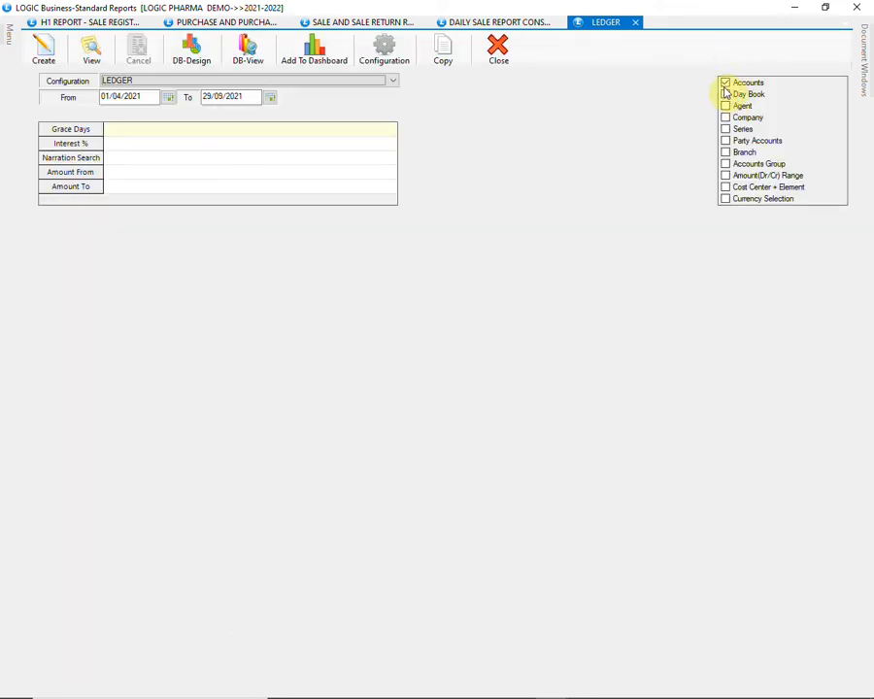
# Step: Remove the account filter, create the ledger for all accounts from 01/04/2021 to 29/09/2021, and look through its pages
pyautogui.click(724, 84)
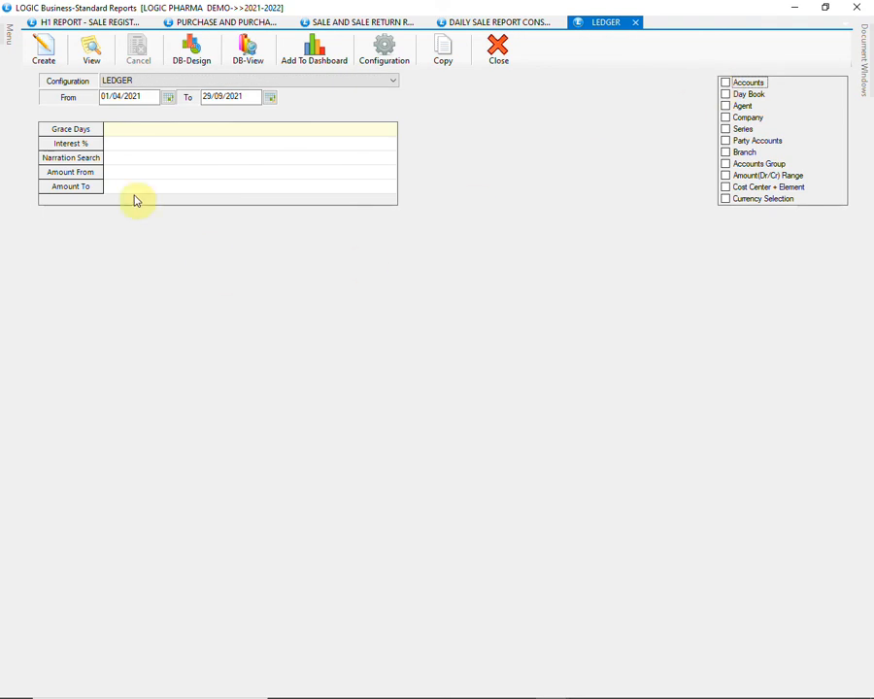
pyautogui.click(43, 49)
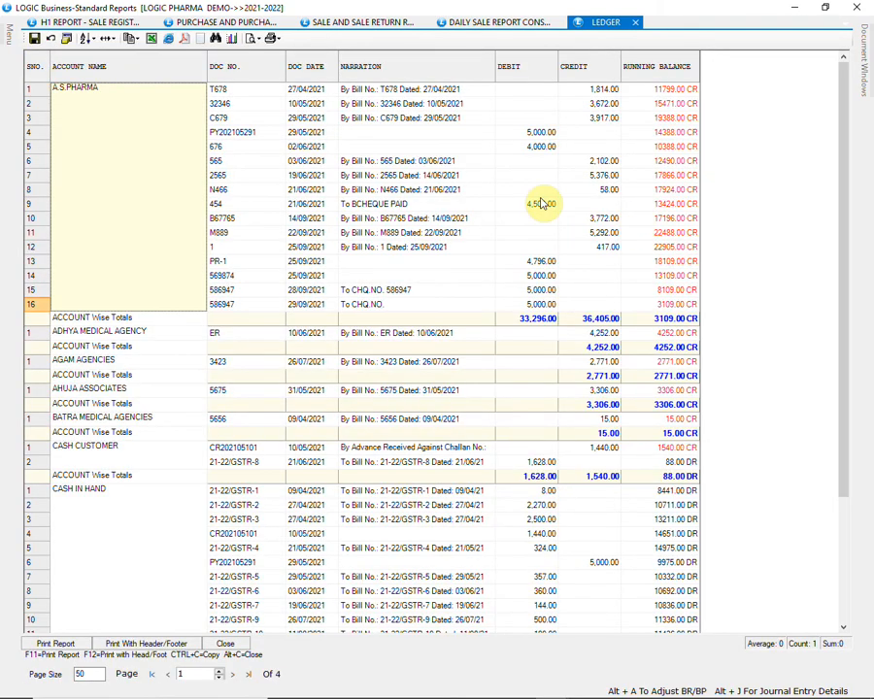
pyautogui.scroll(-4, 542, 203)
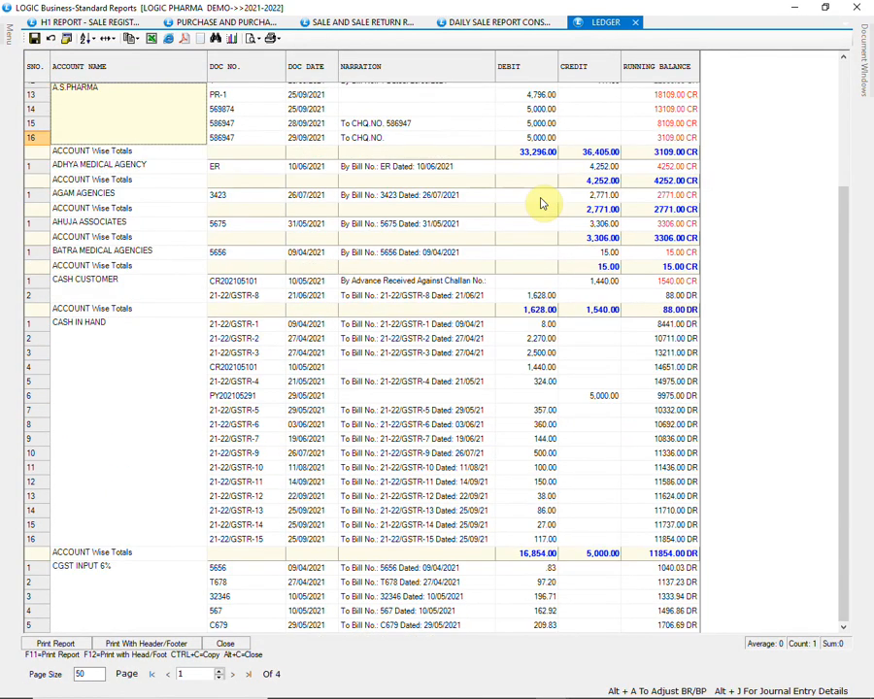
pyautogui.scroll(-4, 542, 203)
pyautogui.scroll(-2, 542, 203)
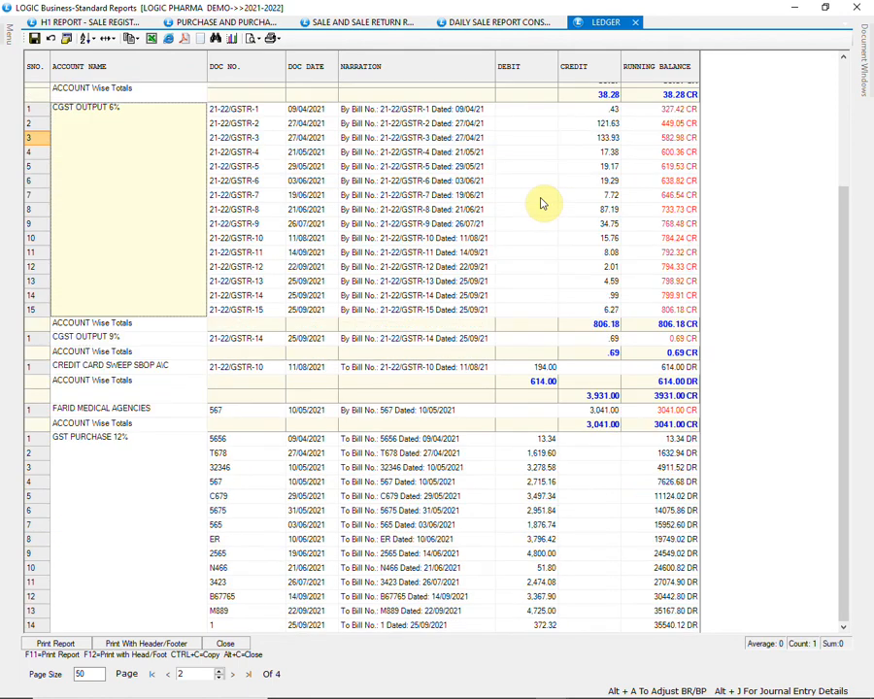
pyautogui.scroll(-6, 542, 203)
pyautogui.scroll(-5, 542, 203)
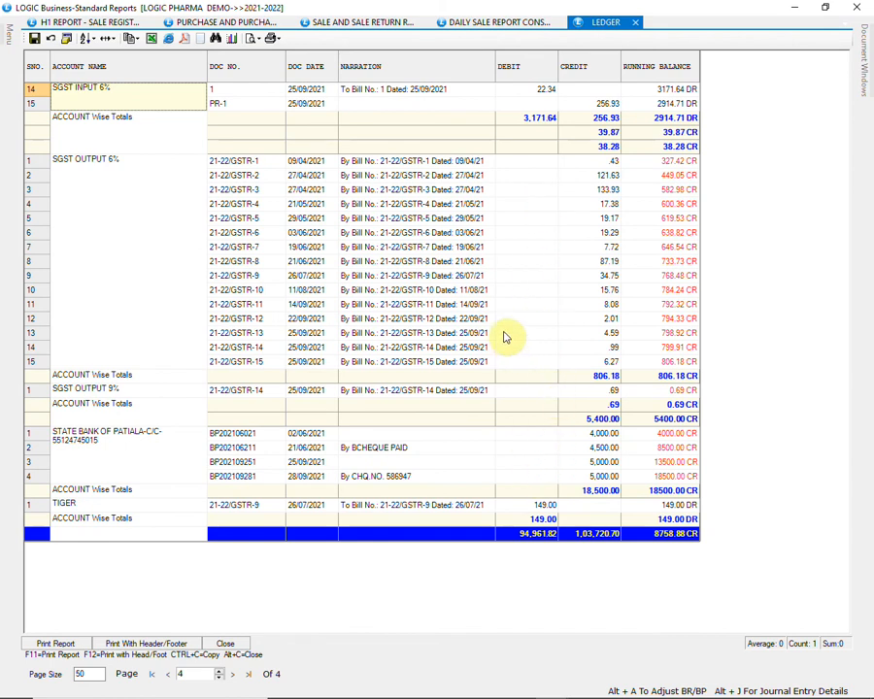
pyautogui.scroll(3, 505, 337)
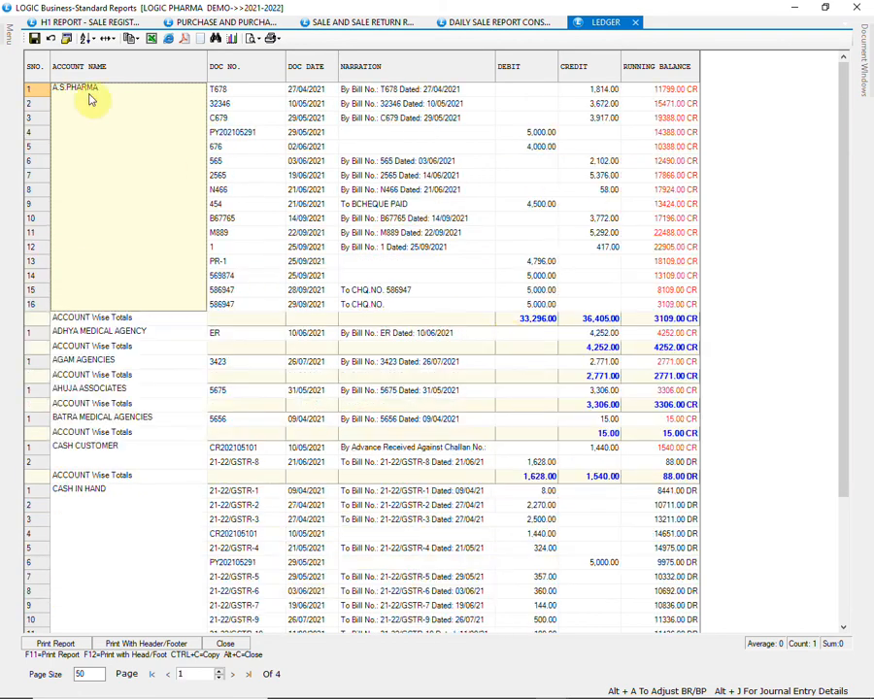
# Step: Create the Dues/Ageing Analysis report with the PAYMENT ANALYSIS configuration for 01/04/2021 to 29/09/2021
pyautogui.moveTo(10, 35)
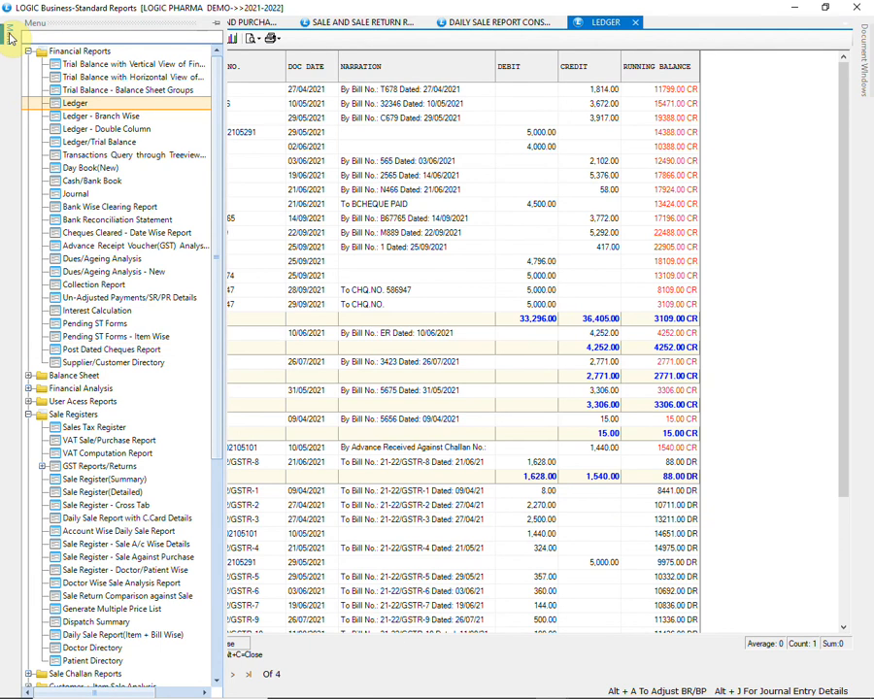
pyautogui.click(151, 258)
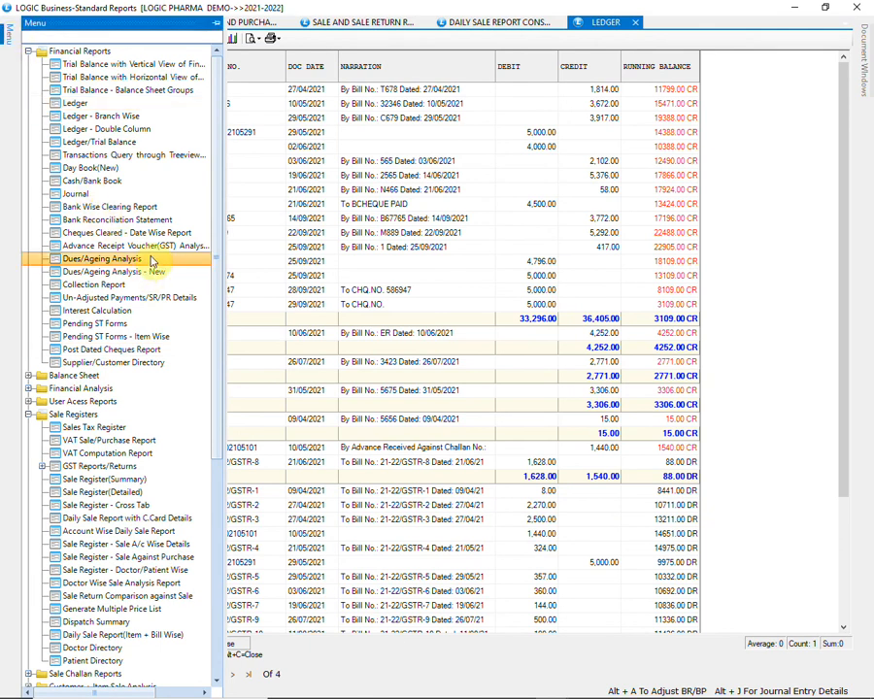
pyautogui.doubleClick(174, 259)
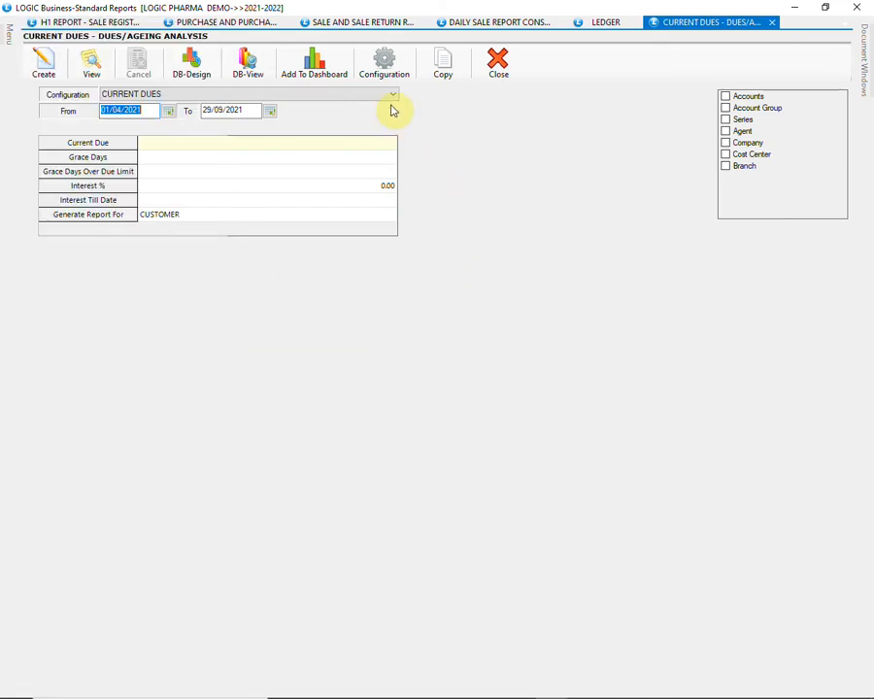
pyautogui.click(386, 96)
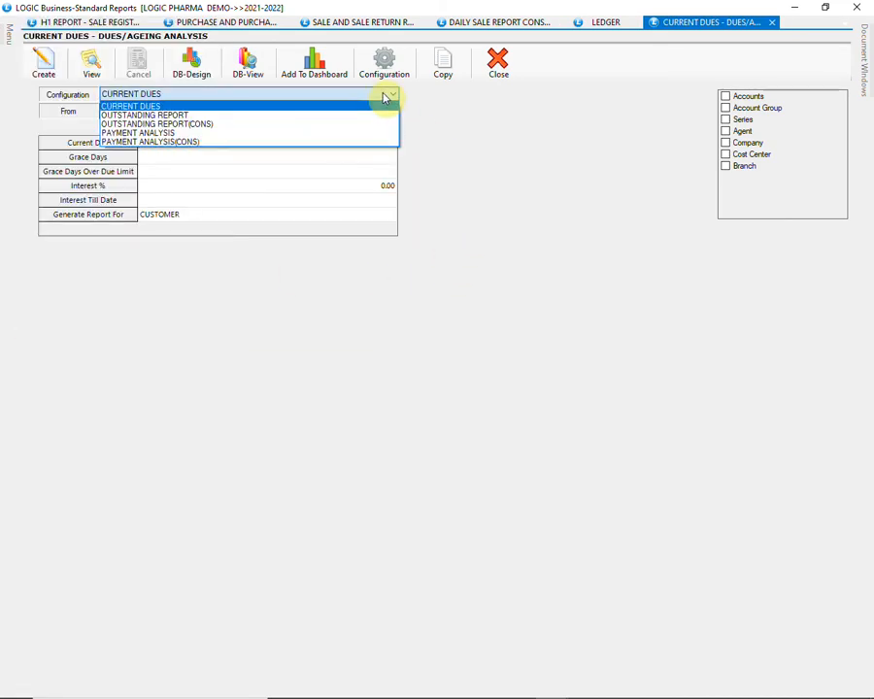
pyautogui.click(368, 139)
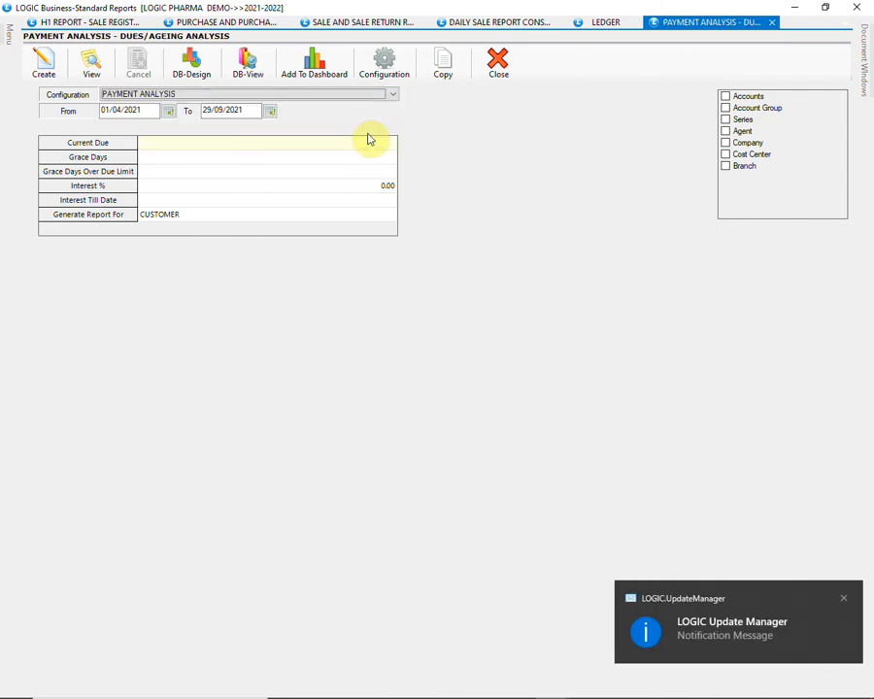
pyautogui.click(42, 74)
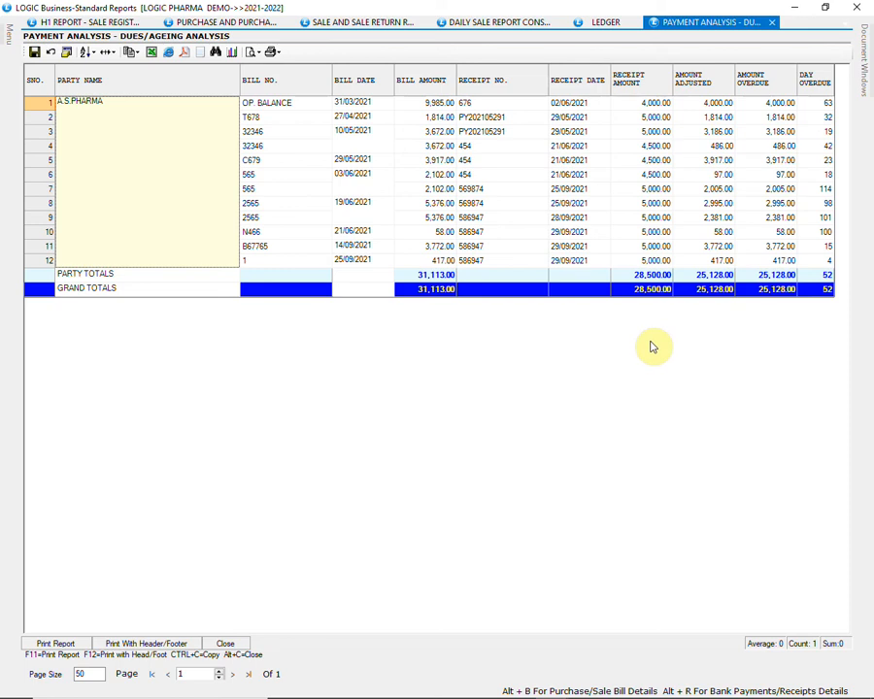
# Step: Close the reports window and open GST Returns from the GST reports under Sale Registers
pyautogui.click(863, 7)
pyautogui.click(855, 7)
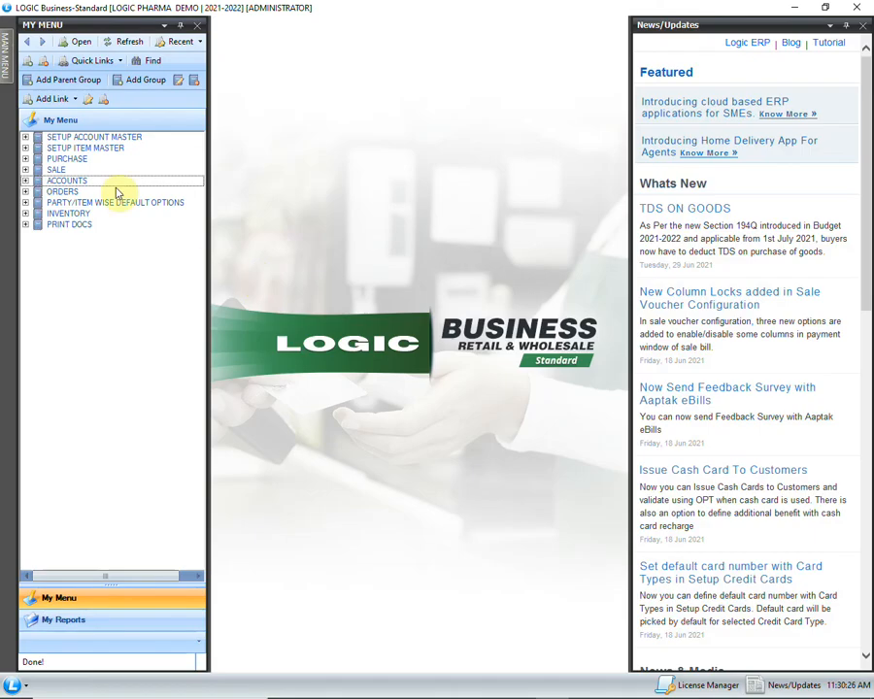
pyautogui.click(4, 68)
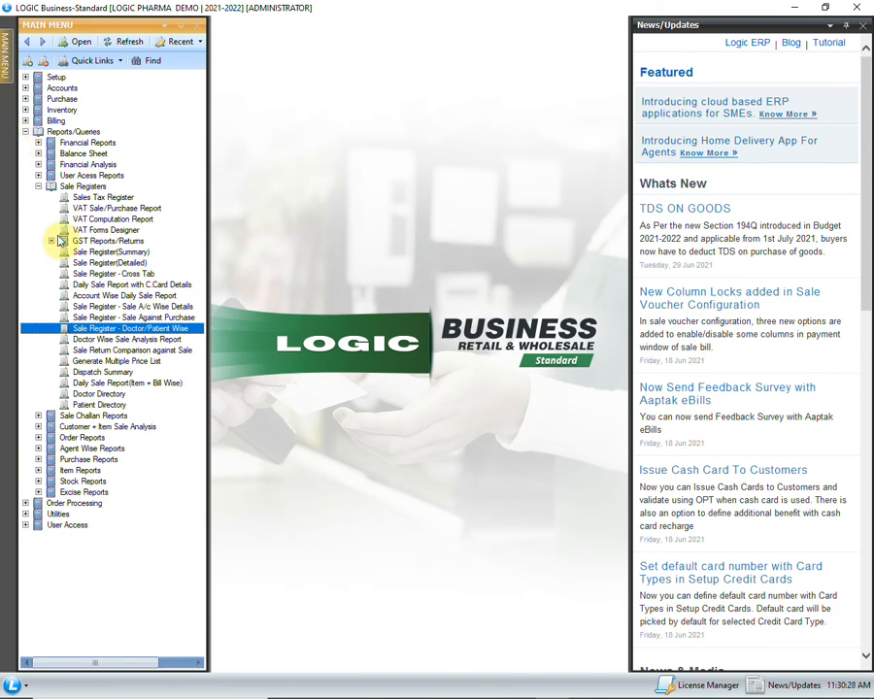
pyautogui.click(51, 242)
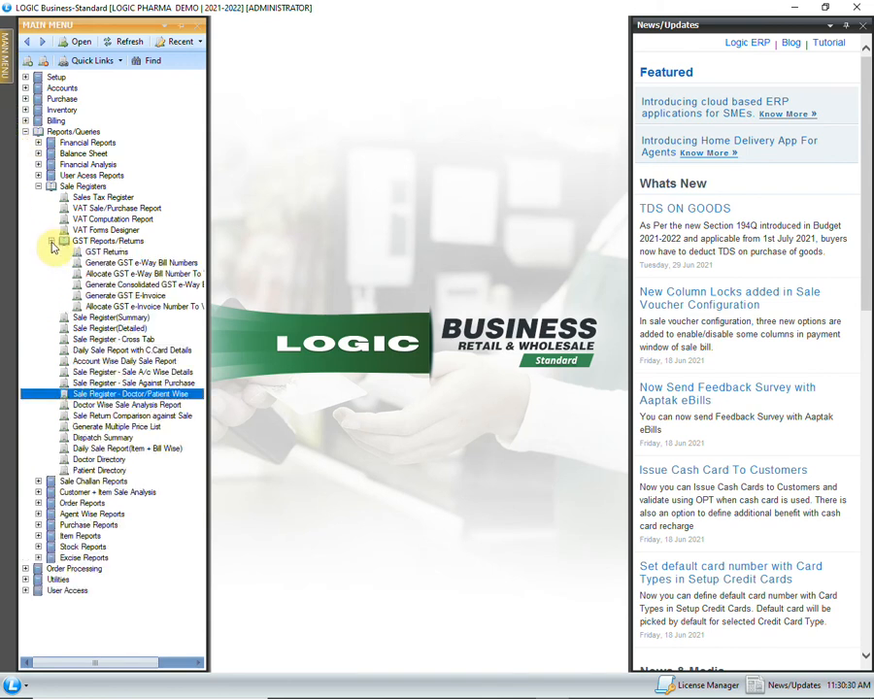
pyautogui.click(119, 251)
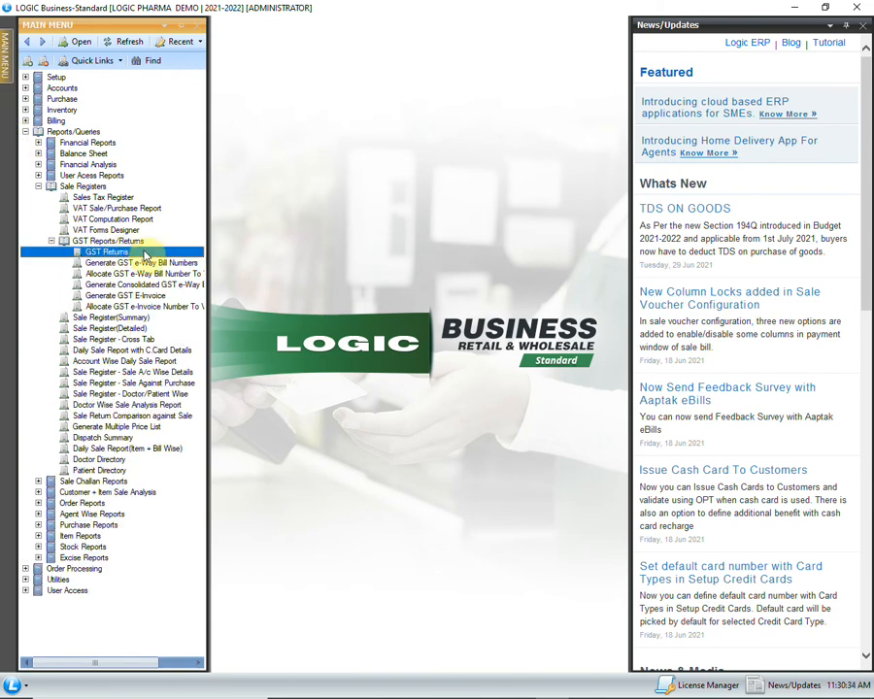
pyautogui.doubleClick(144, 255)
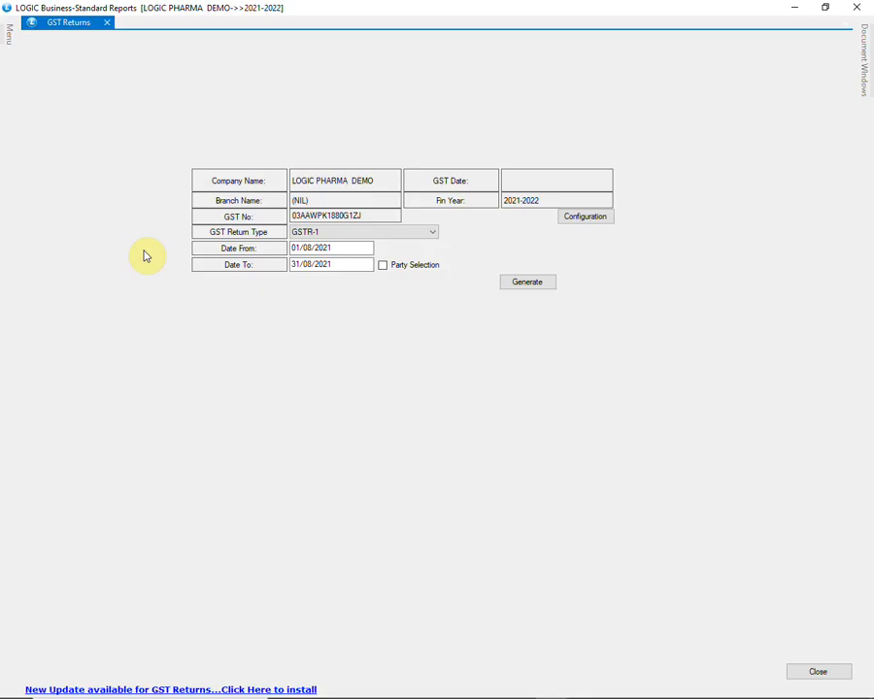
# Step: Generate the GSTR-1 return for 01/09/2021 to 30/09/2021
pyautogui.click(381, 235)
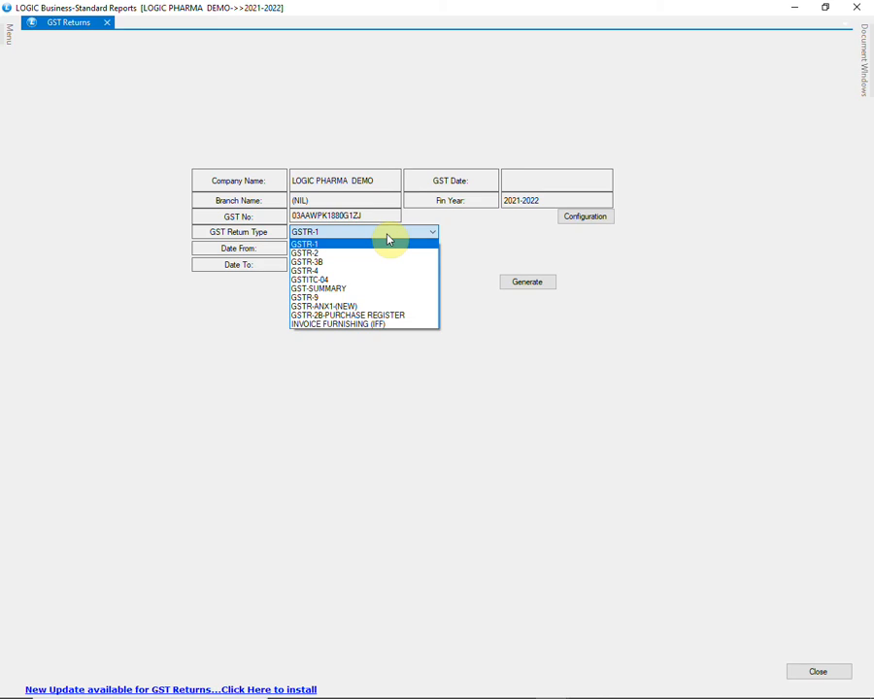
pyautogui.click(387, 239)
pyautogui.click(343, 247)
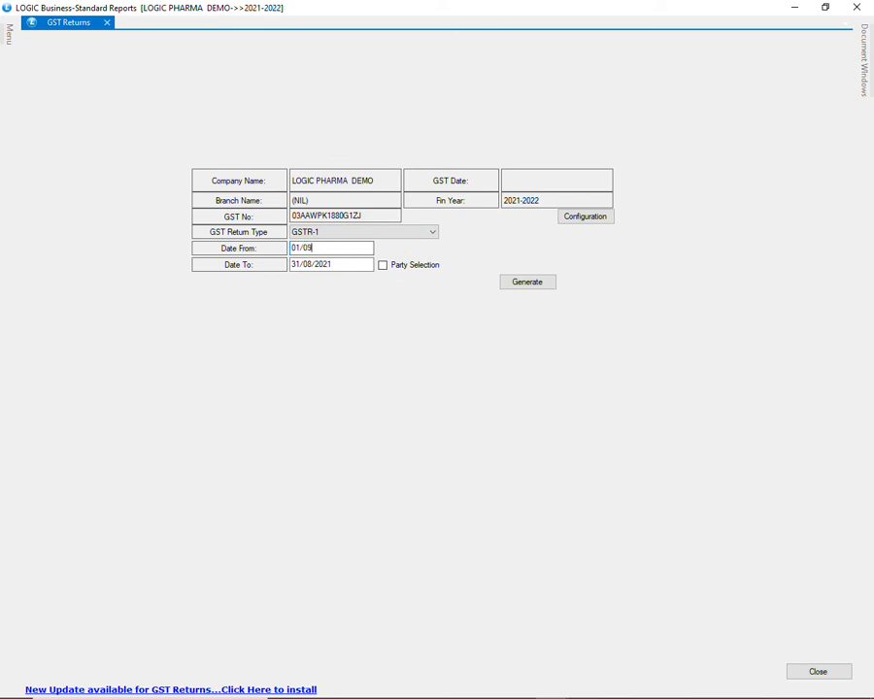
pyautogui.press('Tab')
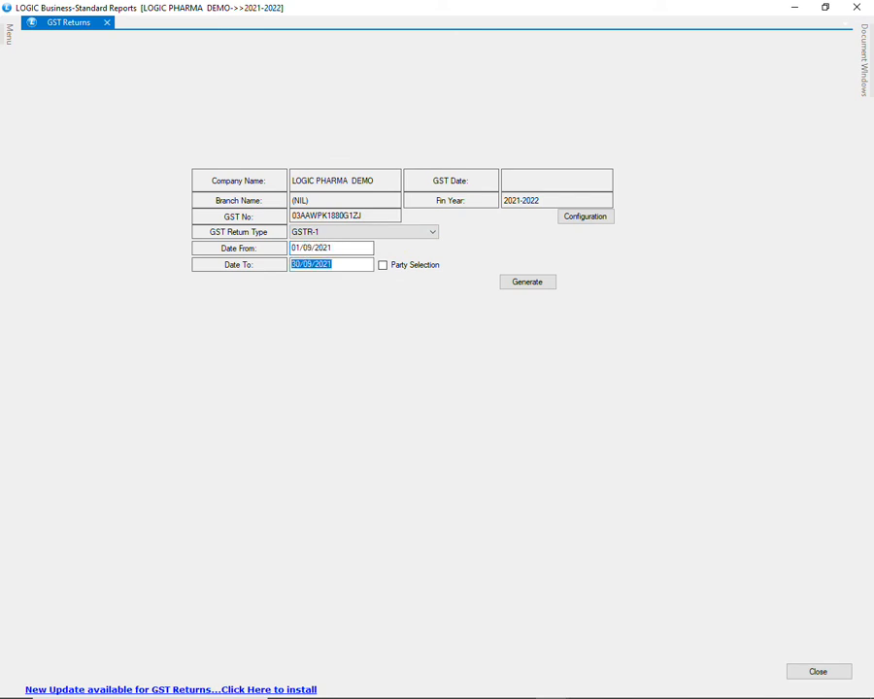
pyautogui.click(525, 283)
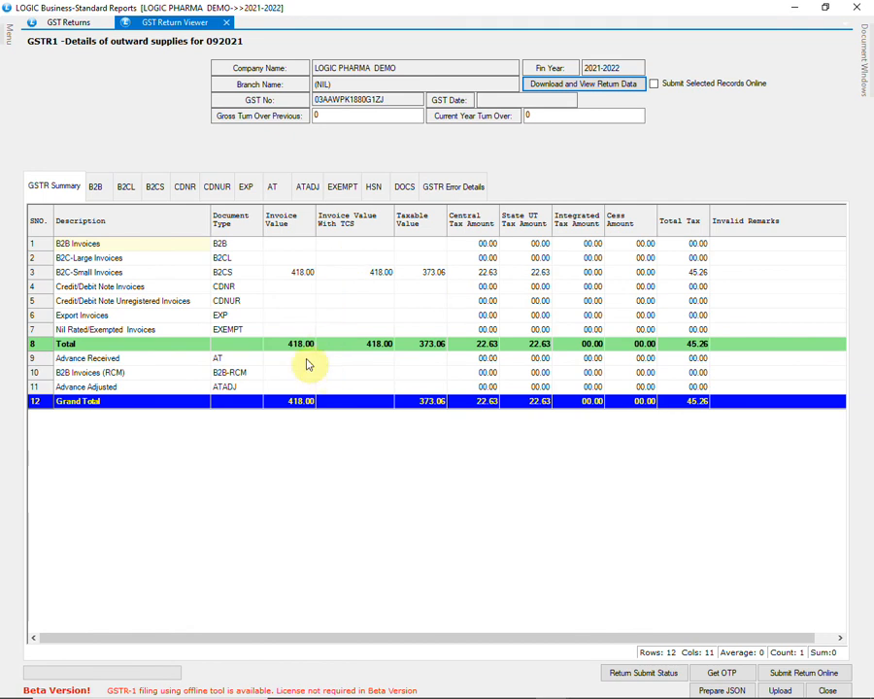
# Step: Examine the B2CS, CDNR and HSN sections and the summary of the GSTR-1 return, and close the return
pyautogui.click(154, 189)
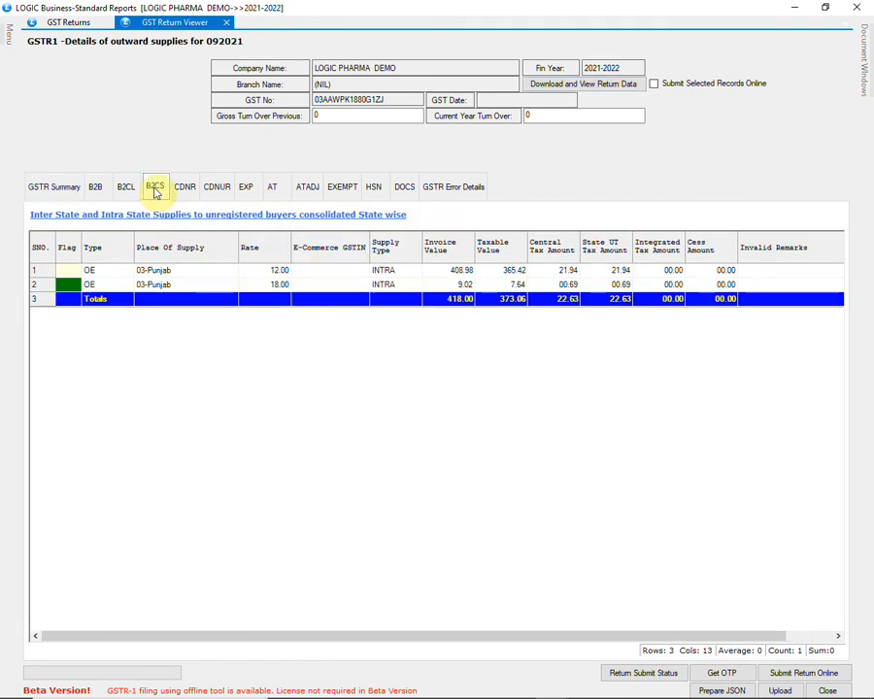
pyautogui.click(249, 186)
pyautogui.click(187, 193)
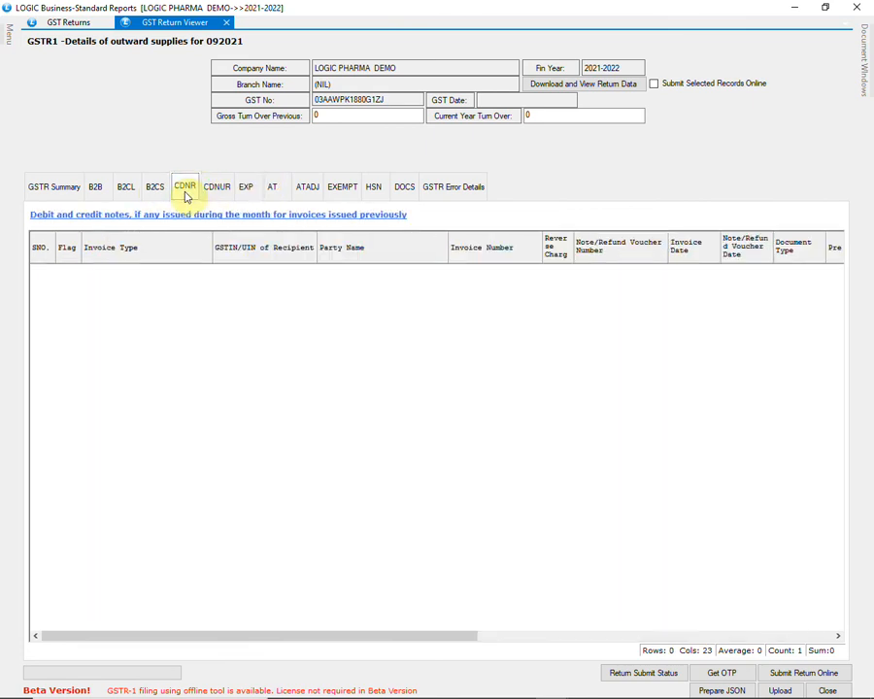
pyautogui.click(369, 190)
pyautogui.click(333, 271)
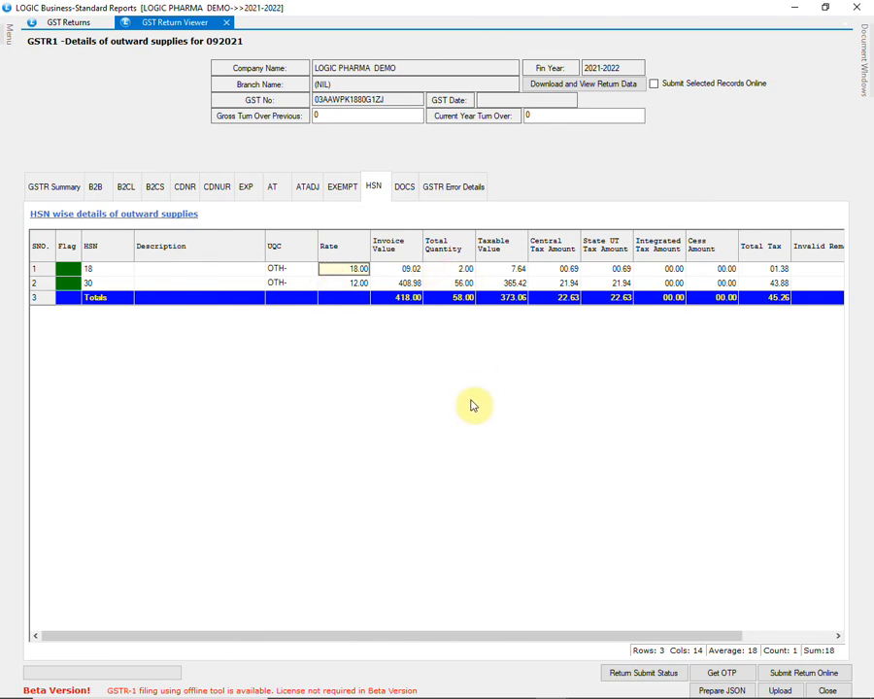
pyautogui.click(41, 190)
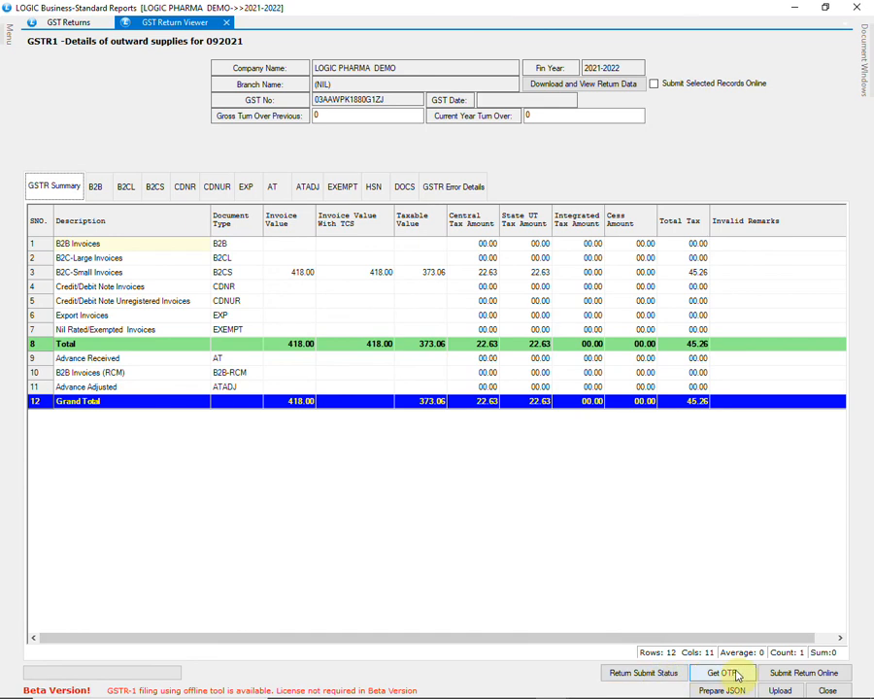
pyautogui.click(826, 691)
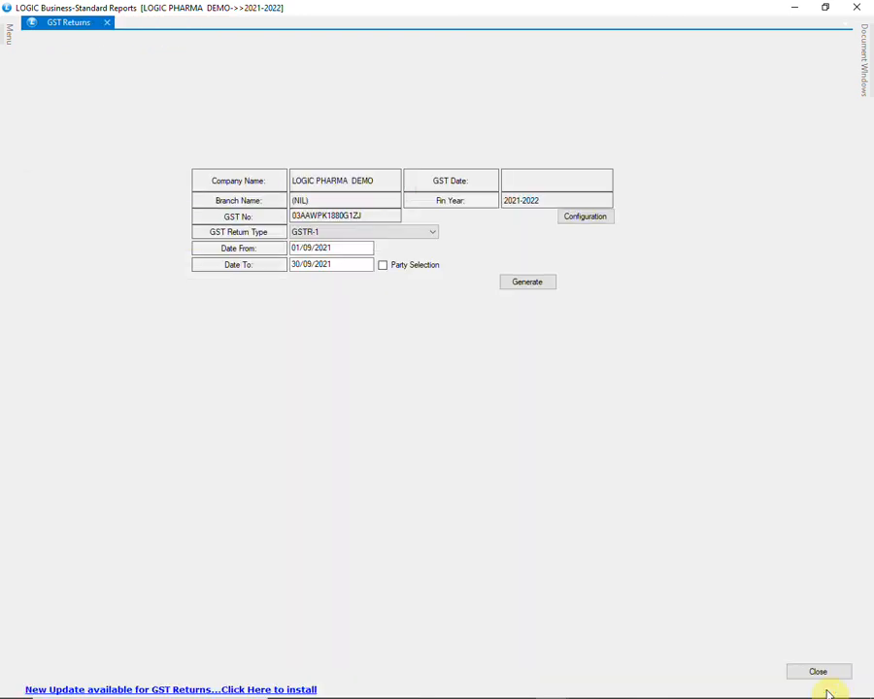
# Step: Generate the GSTR-2 return for 01/09/2021 to 30/09/2021
pyautogui.click(432, 233)
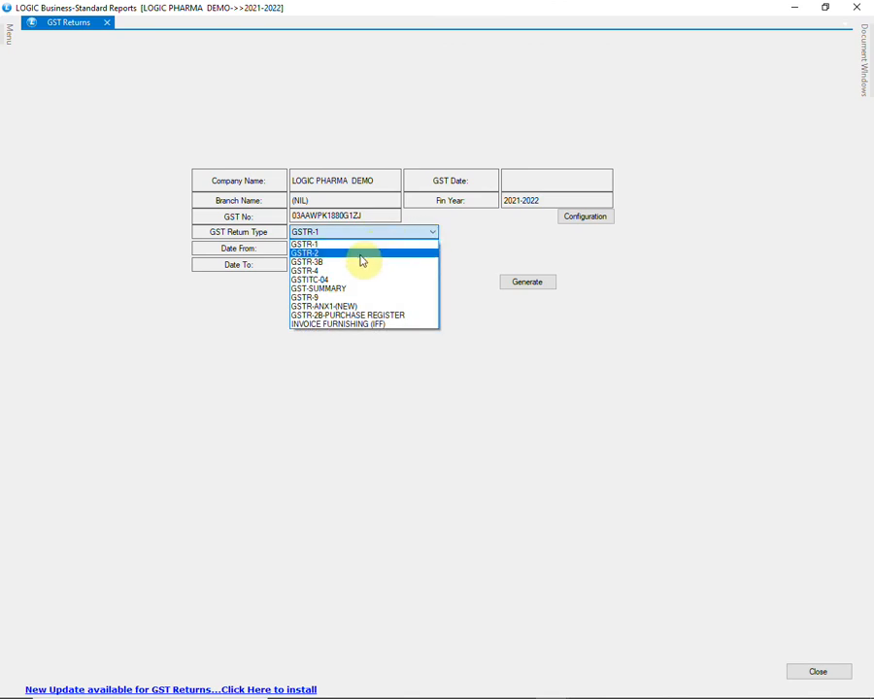
pyautogui.click(362, 260)
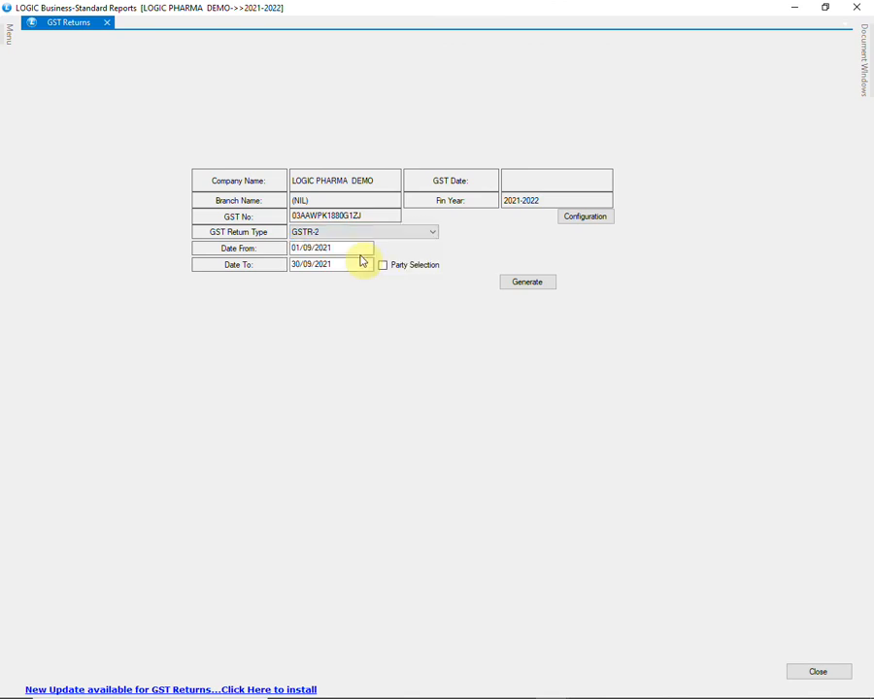
pyautogui.click(523, 285)
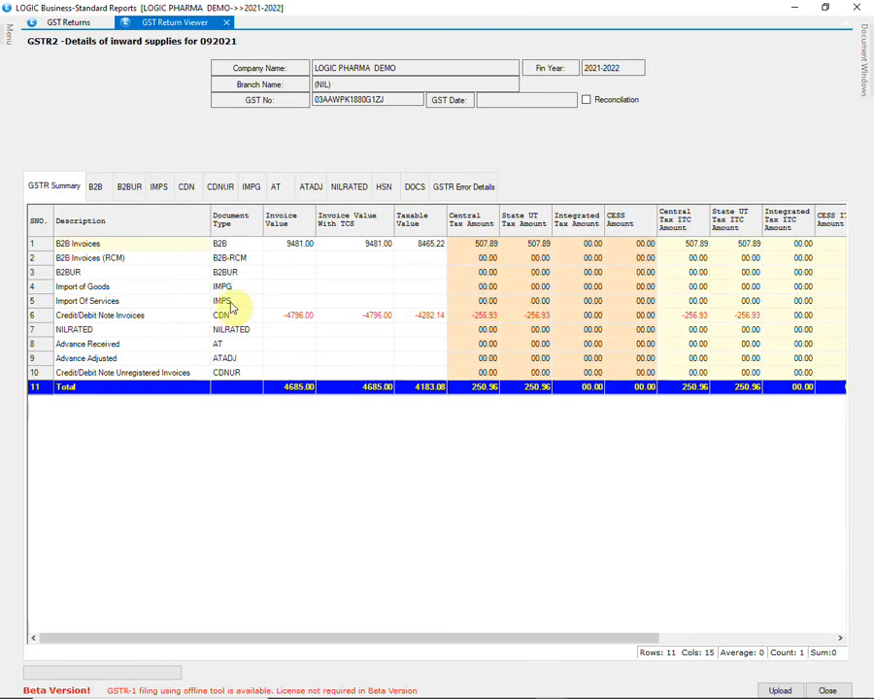
# Step: Examine the B2B, B2BUR, CDN and HSN details of the GSTR-2 return, and go back to its summary
pyautogui.click(95, 187)
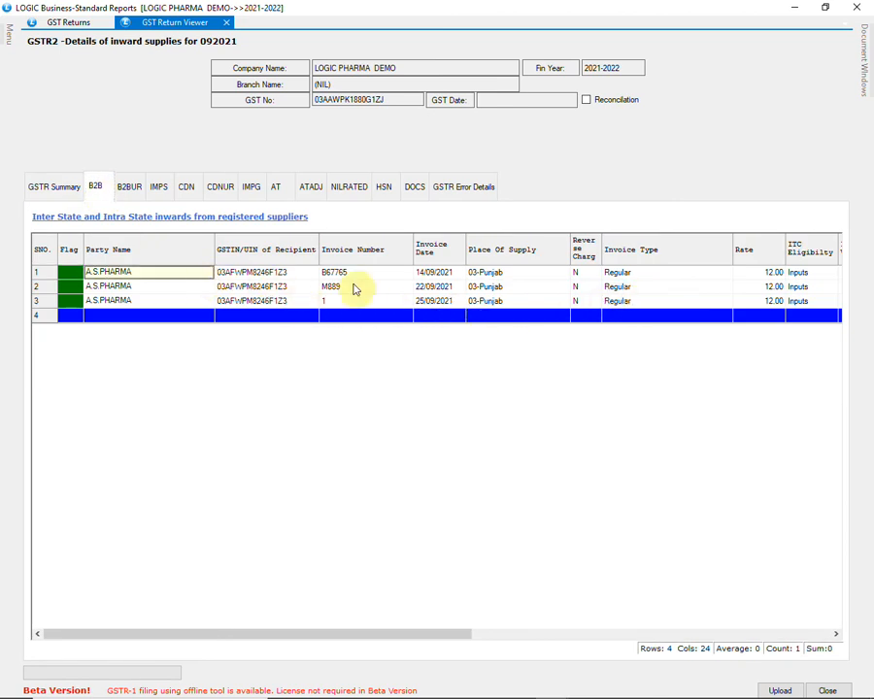
pyautogui.click(131, 187)
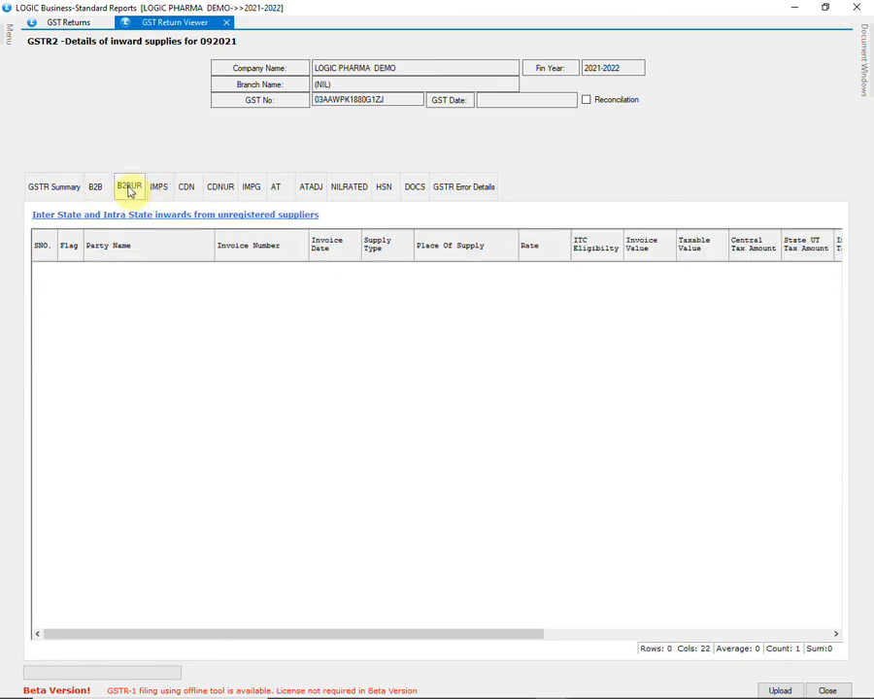
pyautogui.click(187, 188)
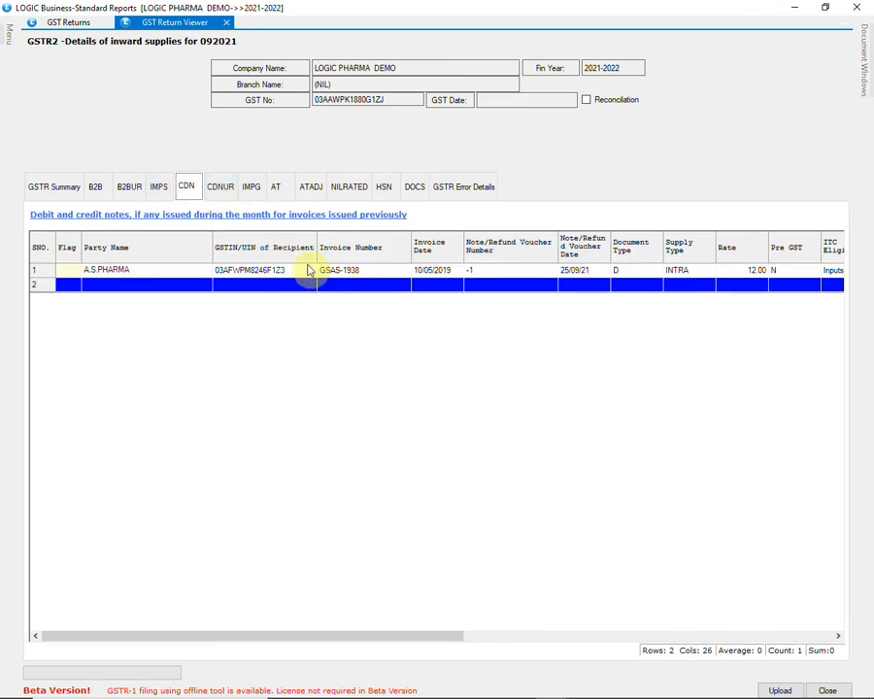
pyautogui.click(362, 272)
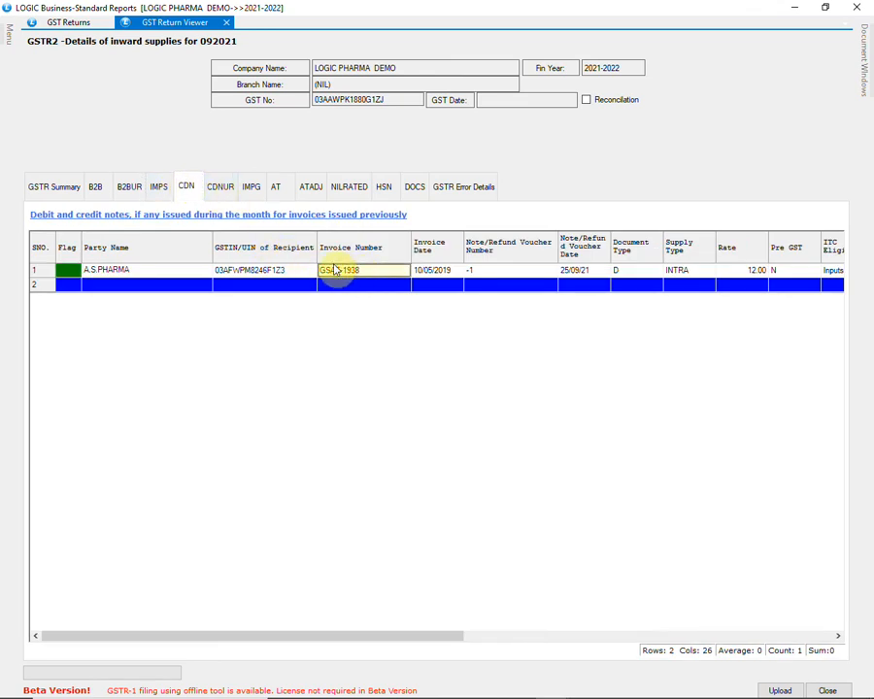
pyautogui.click(367, 186)
pyautogui.click(383, 187)
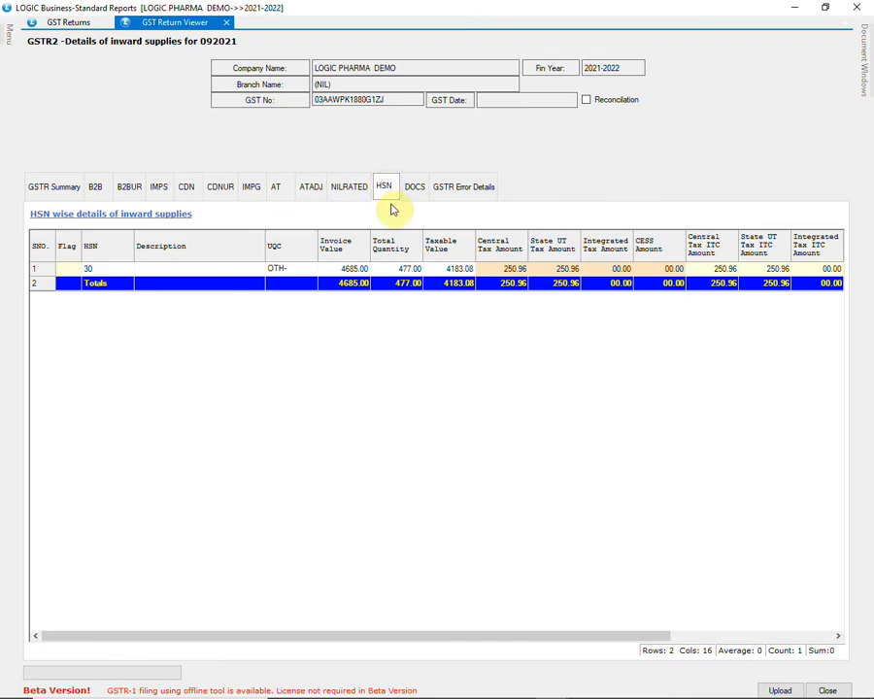
pyautogui.click(404, 270)
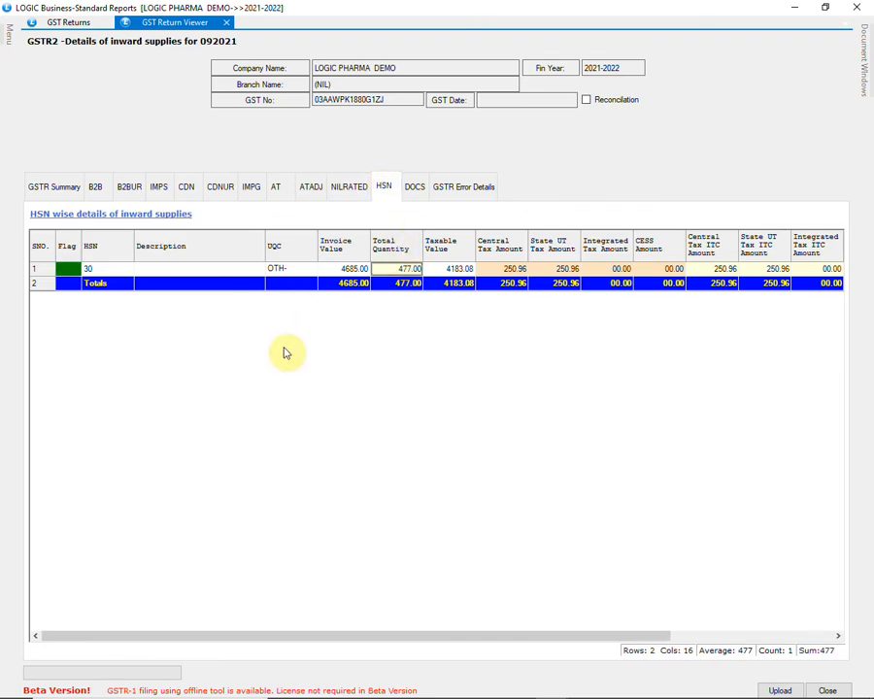
pyautogui.click(64, 186)
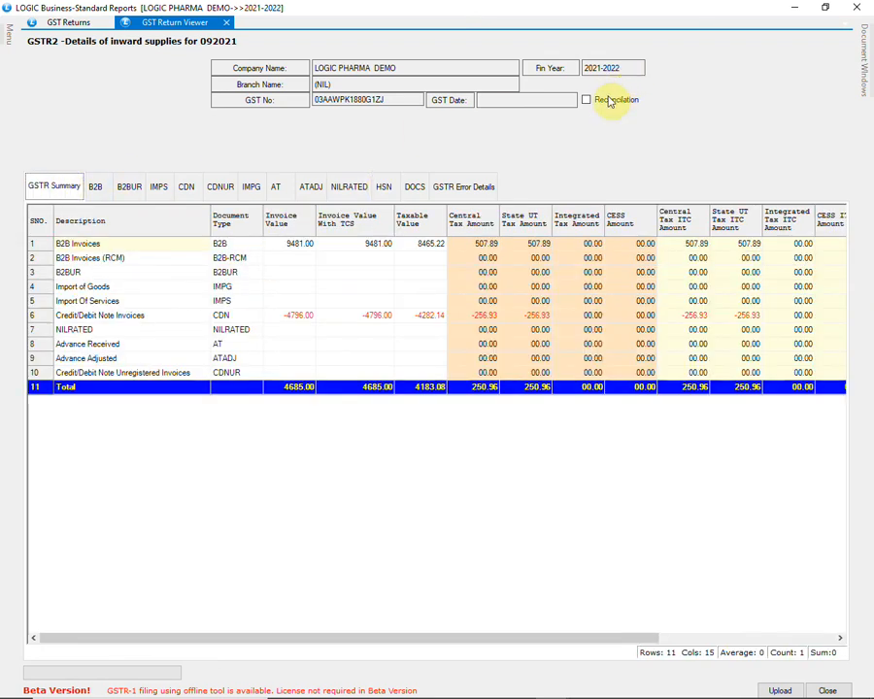
# Step: Enable Reconciliation with Json/Zip as the GSTR2A source, and browse for a ZIP file without choosing one
pyautogui.click(612, 98)
pyautogui.click(604, 115)
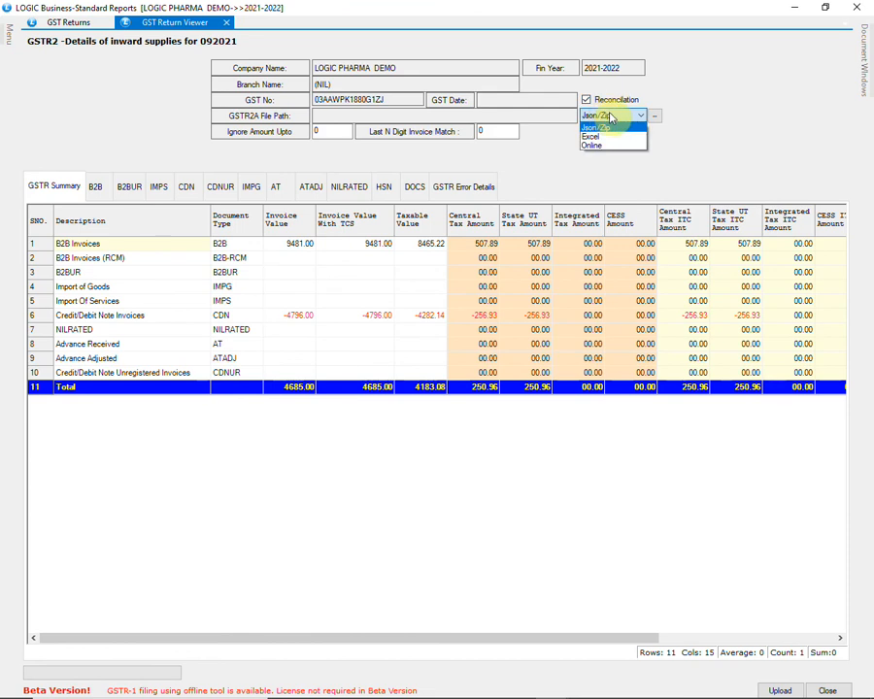
pyautogui.click(610, 118)
pyautogui.click(656, 120)
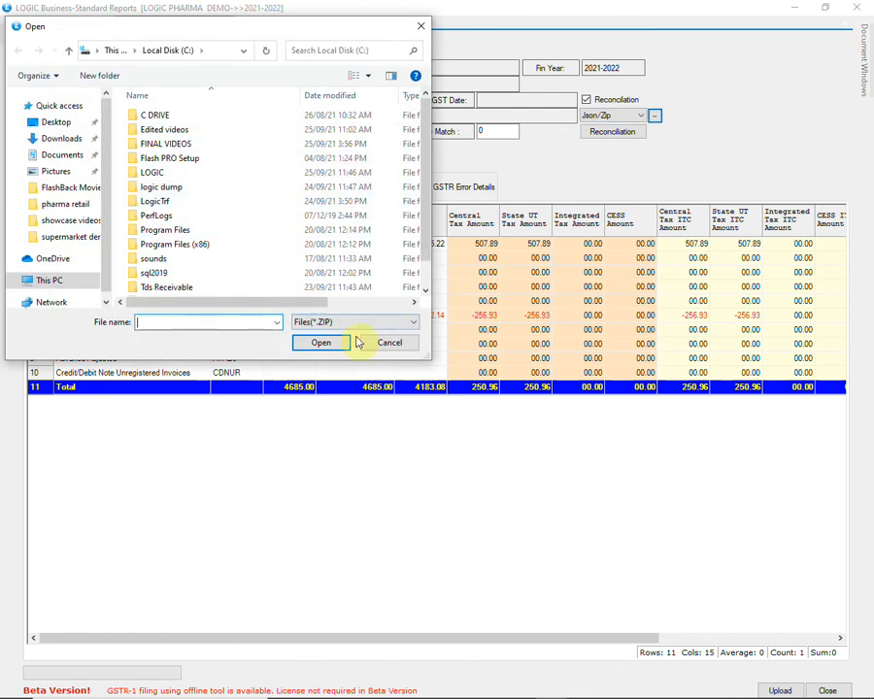
pyautogui.click(389, 342)
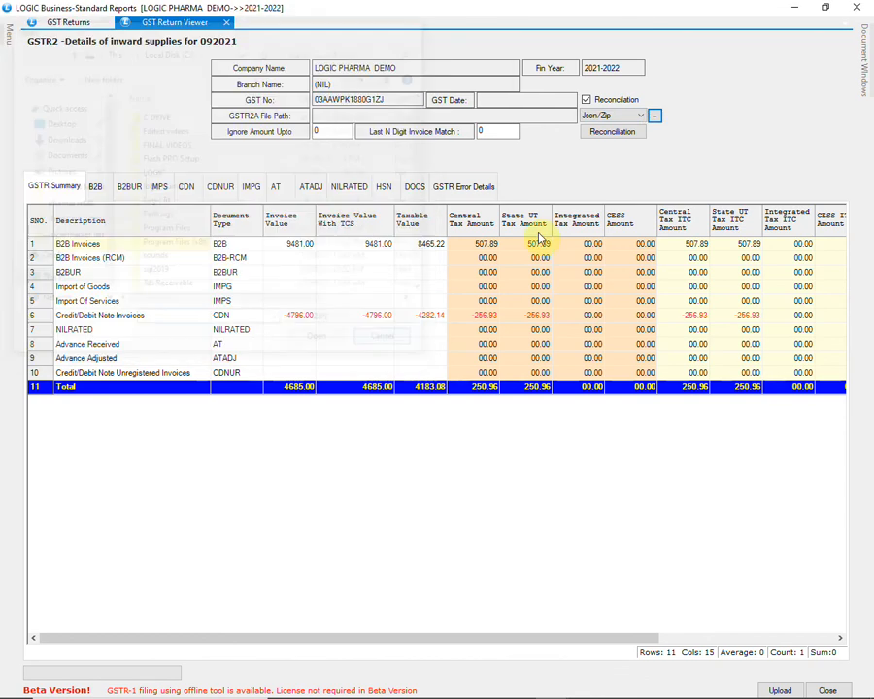
# Step: Set the GSTR2A source to Excel, and browse for an Excel file without choosing one
pyautogui.click(609, 117)
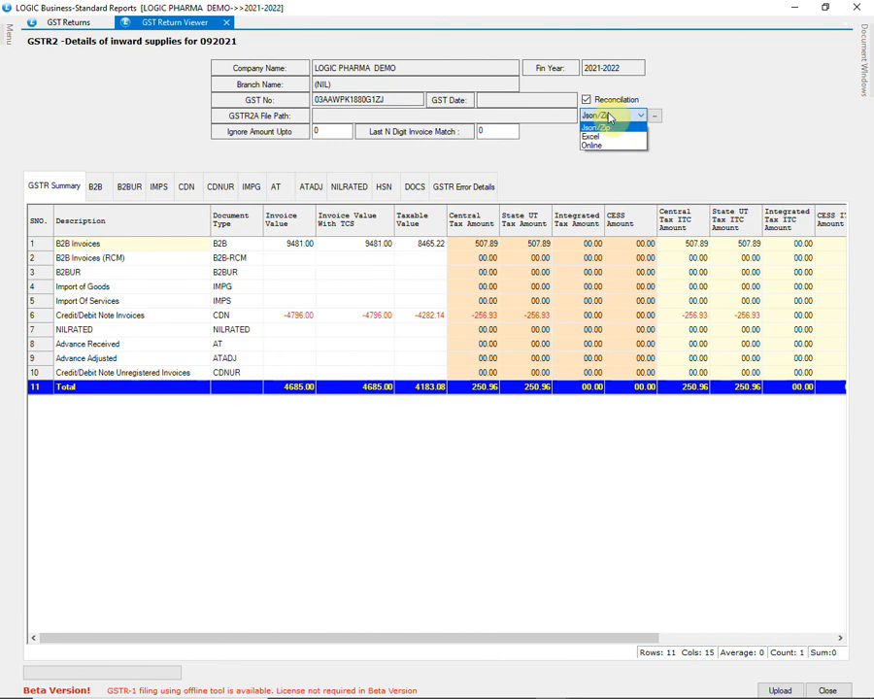
pyautogui.click(588, 133)
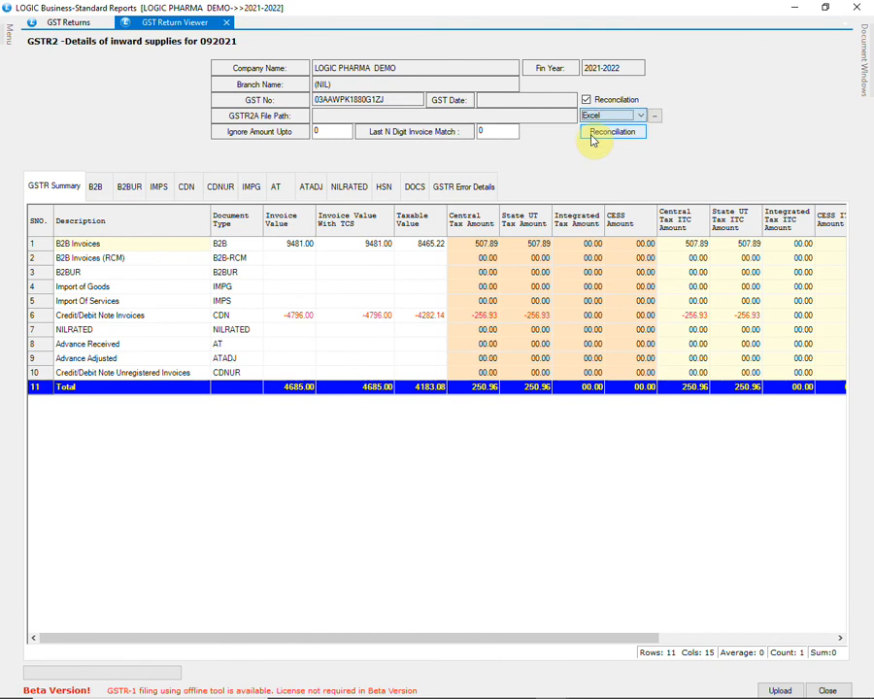
pyautogui.click(657, 117)
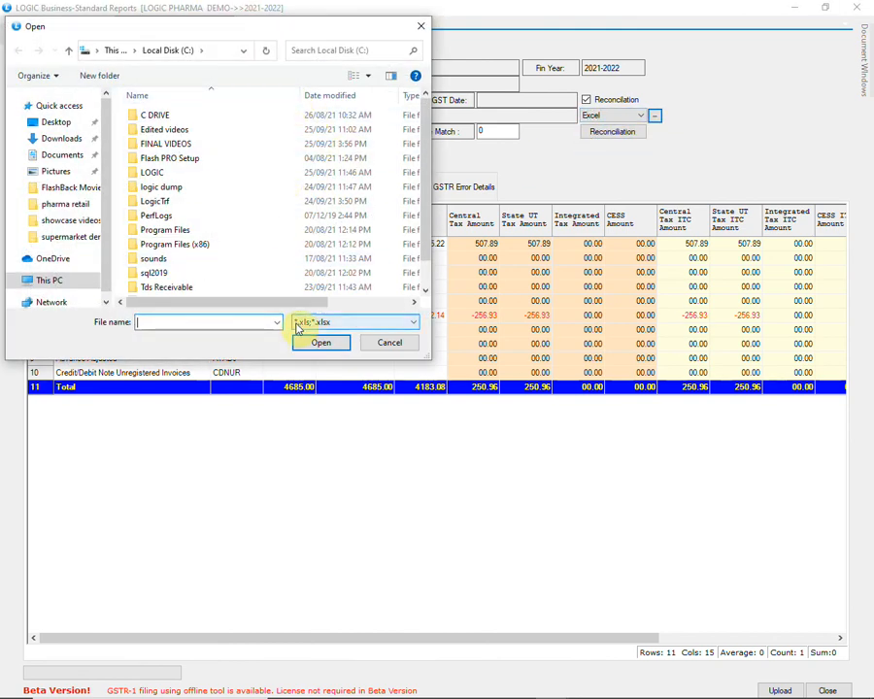
pyautogui.click(392, 351)
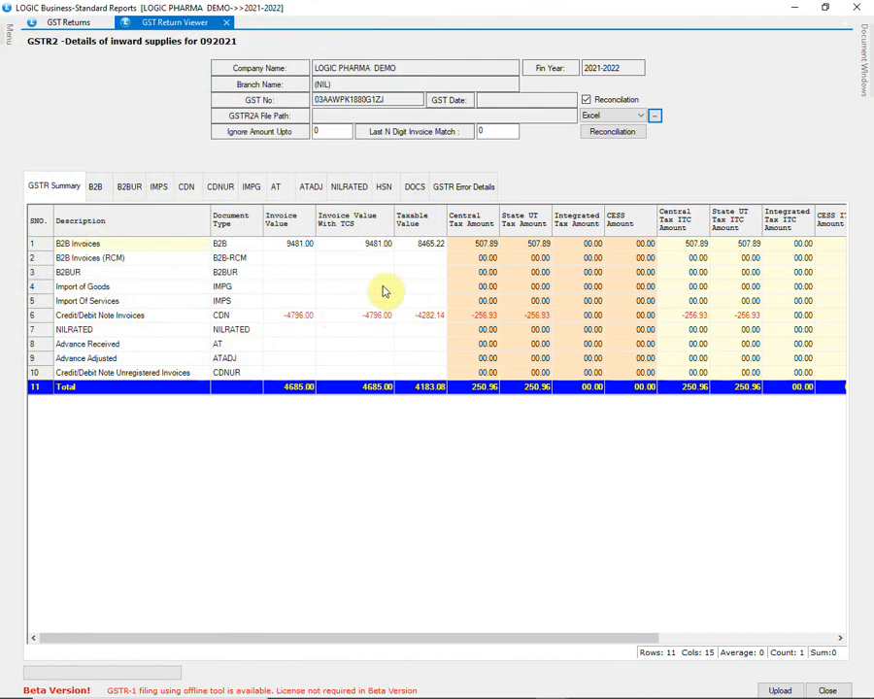
# Step: Set the GSTR2A reconciliation source to Online, and close the GSTR-2 return
pyautogui.click(594, 118)
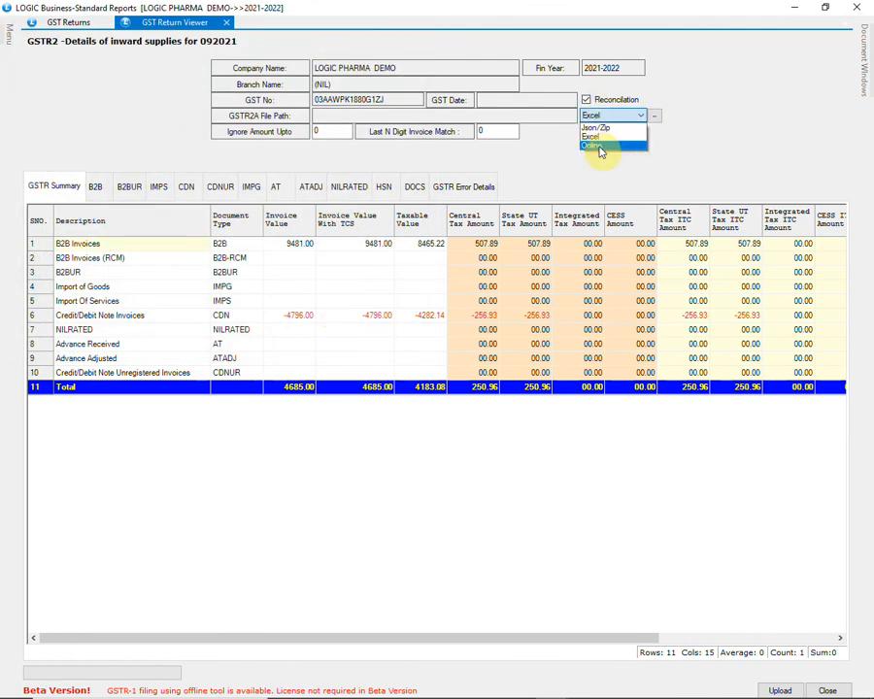
pyautogui.click(599, 146)
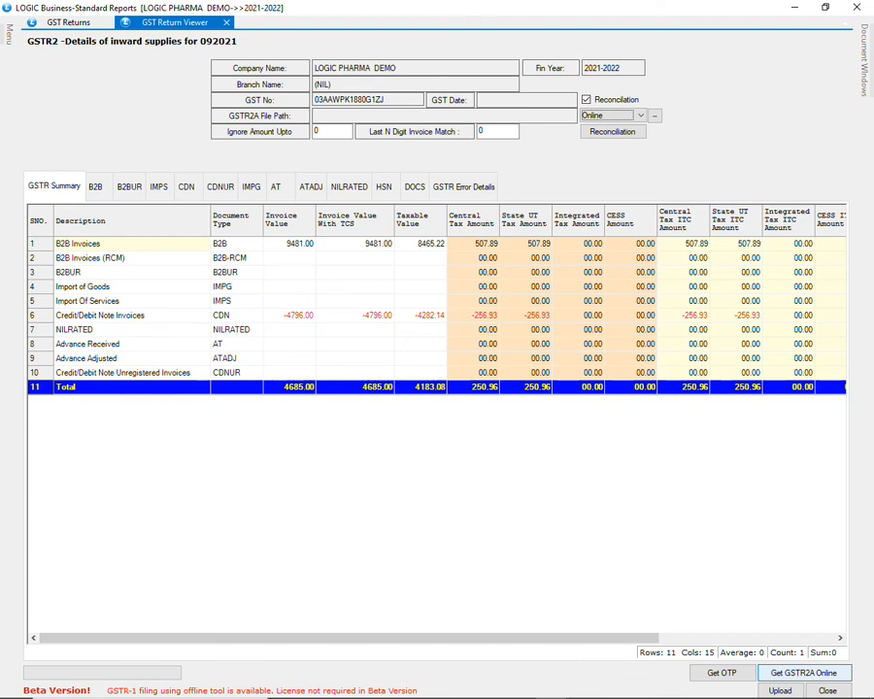
pyautogui.click(828, 690)
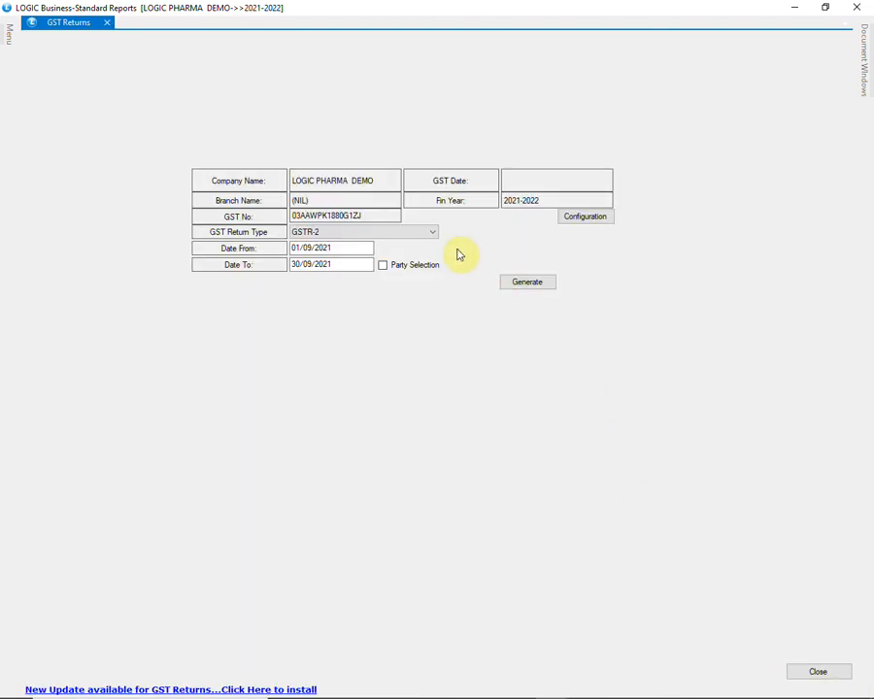
# Step: Generate the GSTR-3B return for 01/09/2021 to 30/09/2021
pyautogui.click(427, 235)
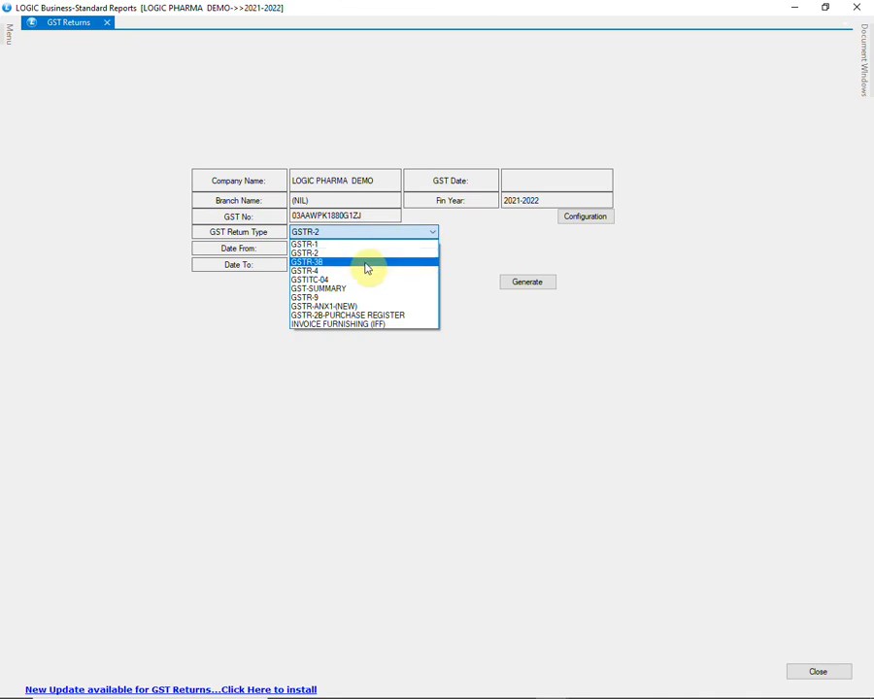
pyautogui.click(366, 262)
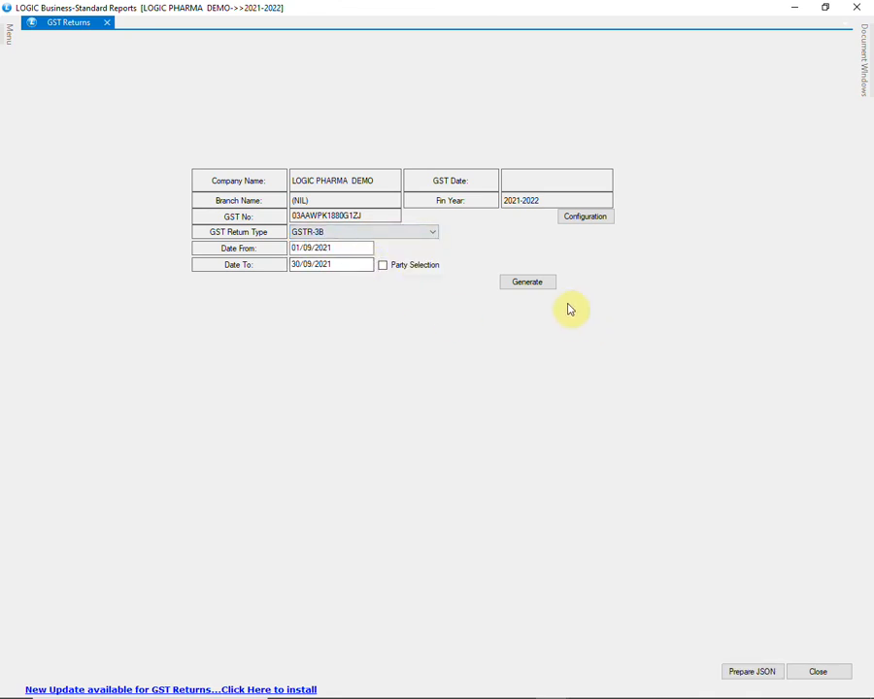
pyautogui.click(538, 283)
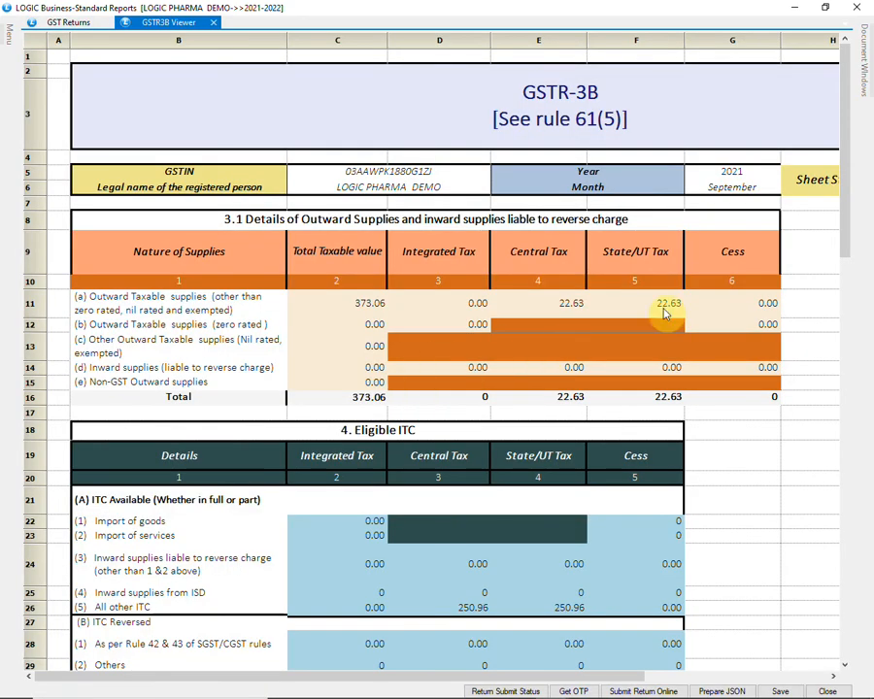
# Step: Examine the outward supplies, eligible ITC, exempt supplies, interest and inter-state supplies sections of the GSTR-3B return, and close it
pyautogui.moveTo(845, 209); pyautogui.dragTo(841, 309)
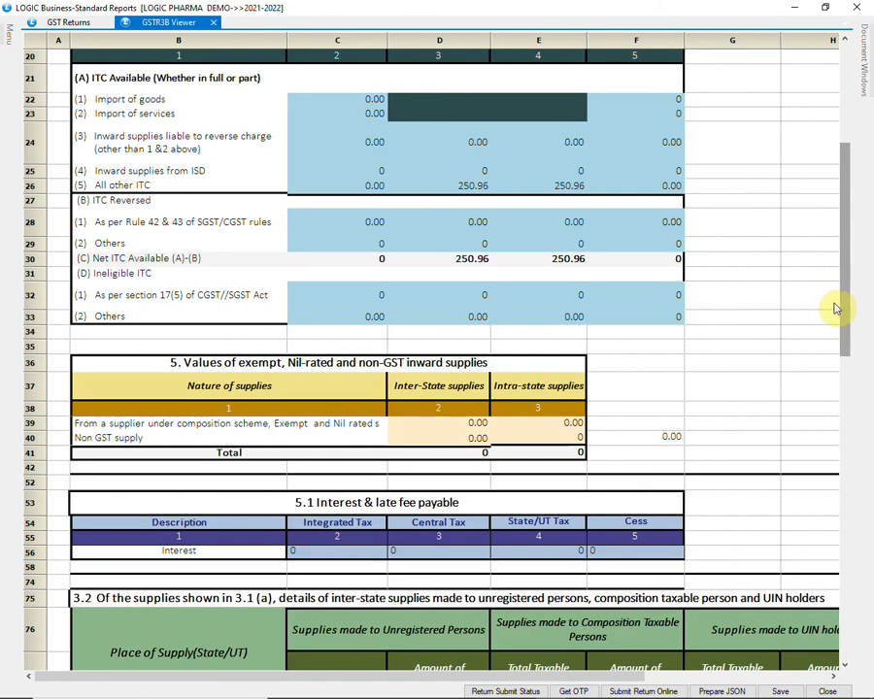
pyautogui.scroll(-2, 801, 296)
pyautogui.scroll(-2, 800, 296)
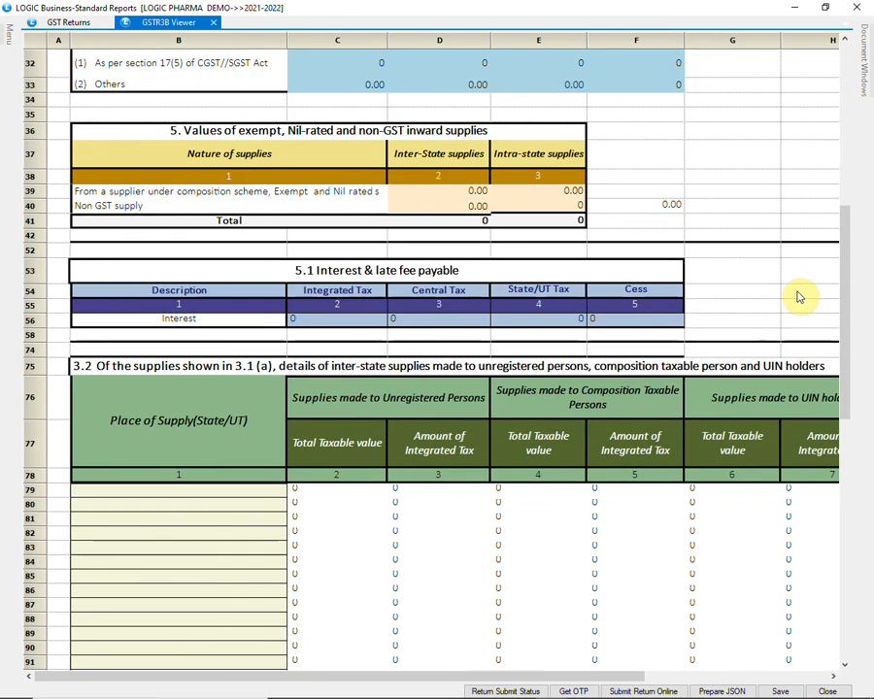
pyautogui.scroll(-3, 800, 297)
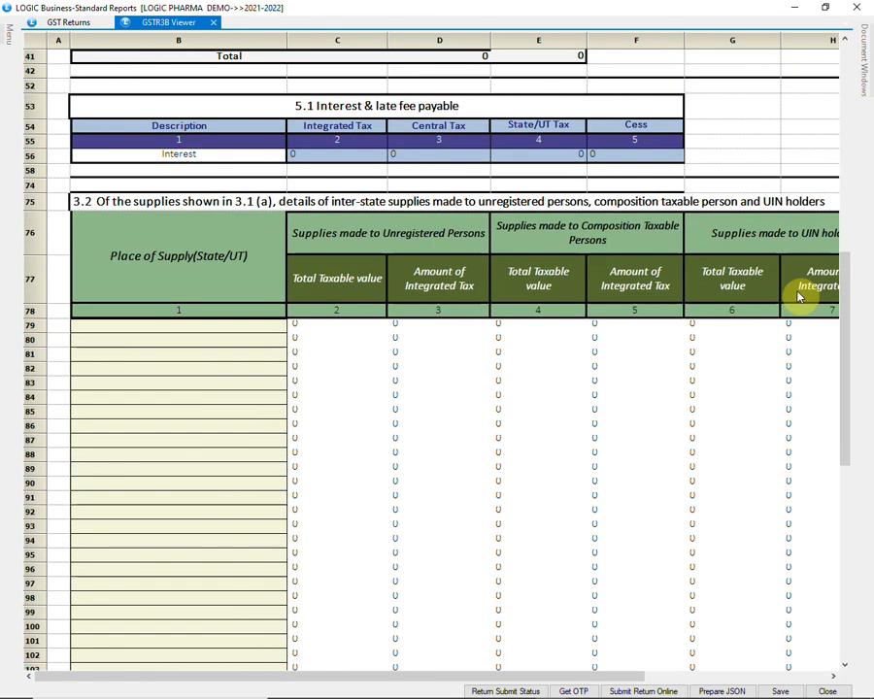
pyautogui.scroll(-1, 800, 296)
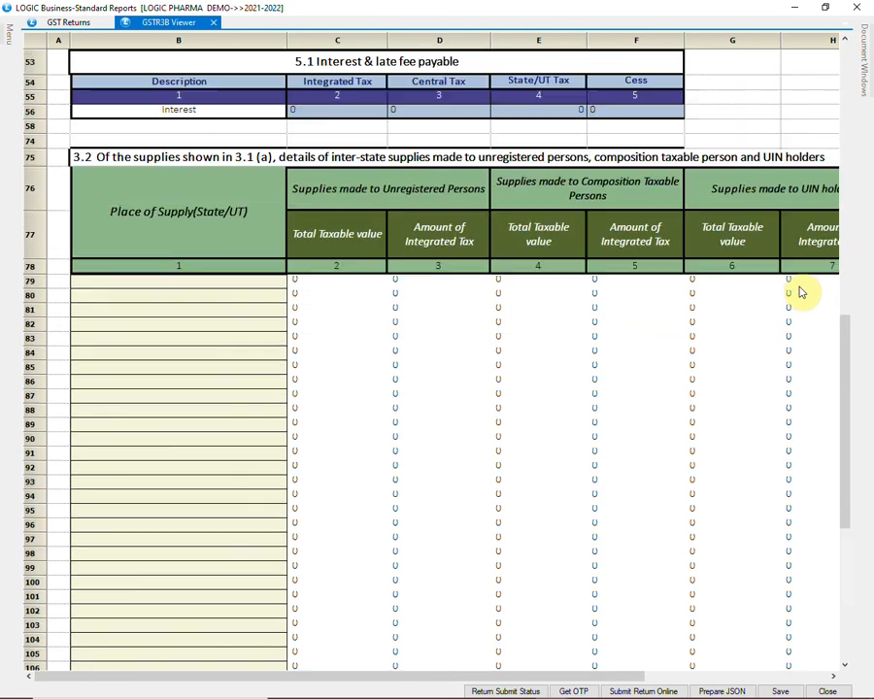
pyautogui.scroll(5, 800, 296)
pyautogui.scroll(6, 800, 292)
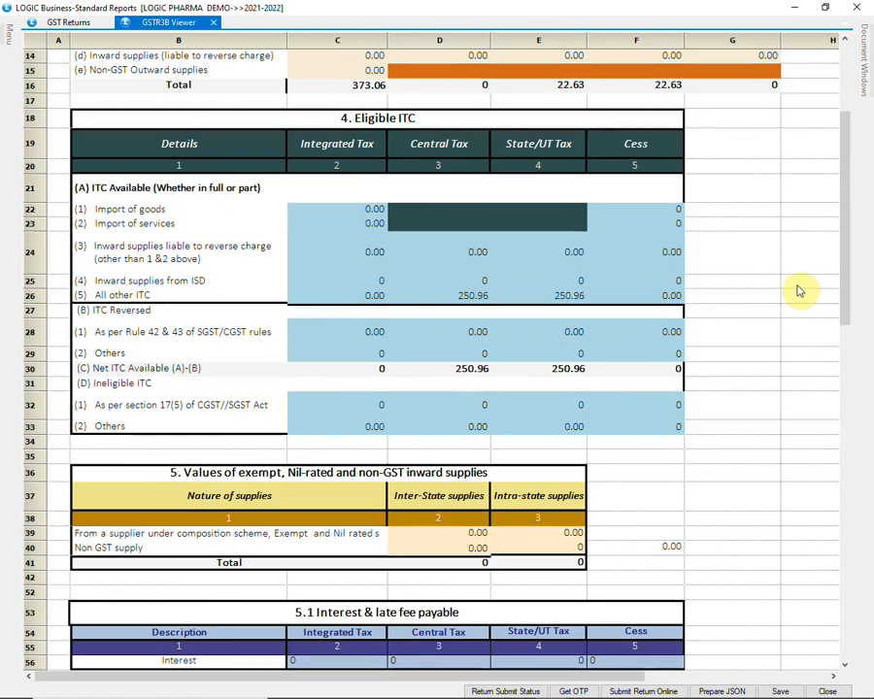
pyautogui.scroll(3, 114, 423)
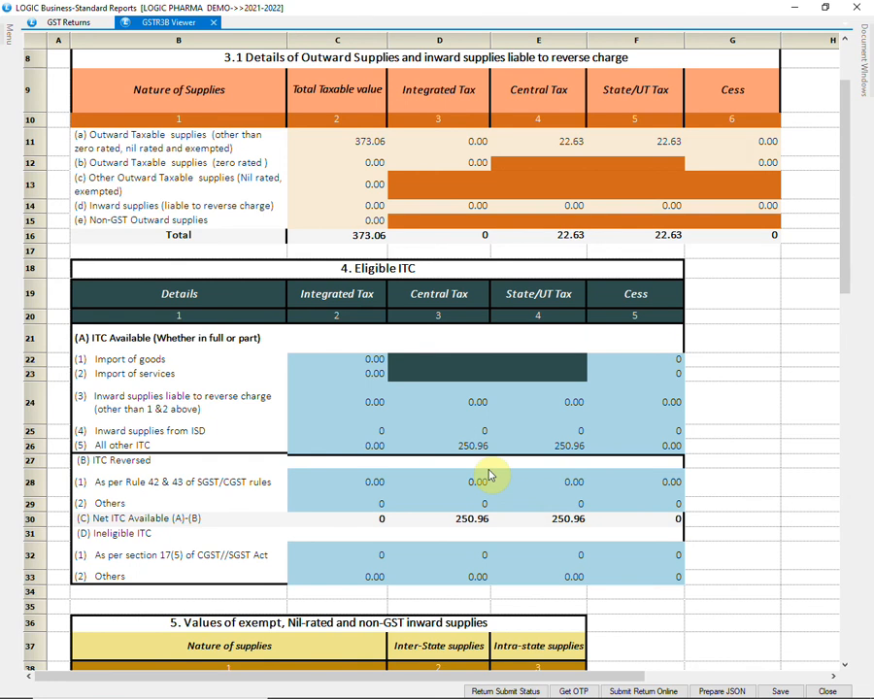
pyautogui.scroll(3, 491, 476)
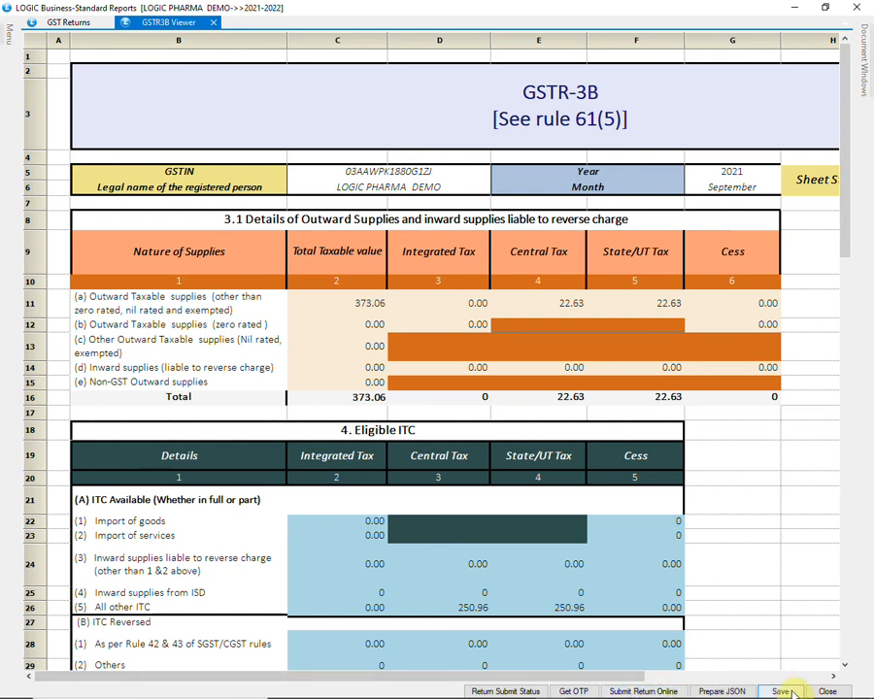
pyautogui.click(845, 691)
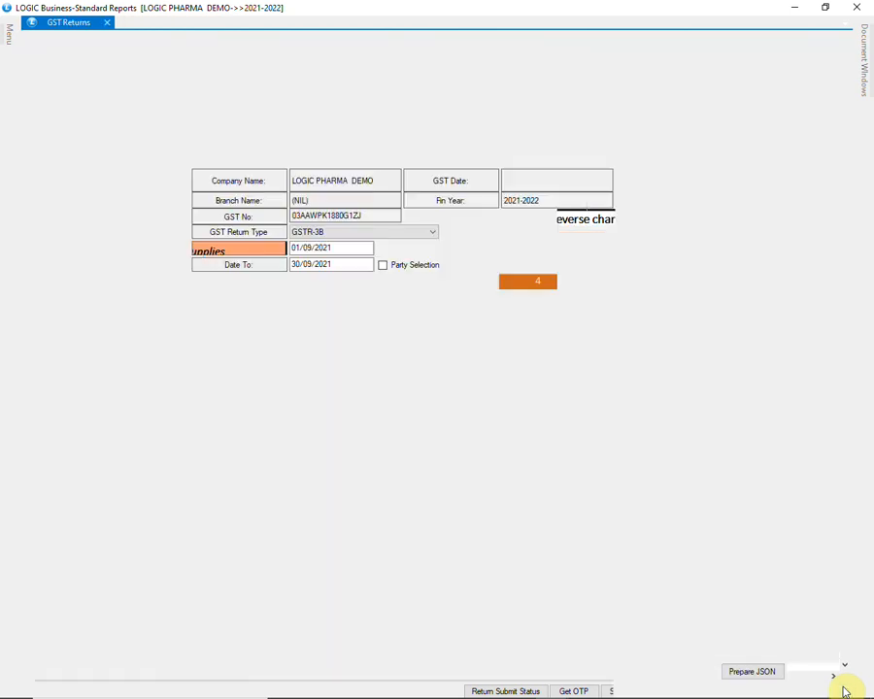
pyautogui.click(377, 231)
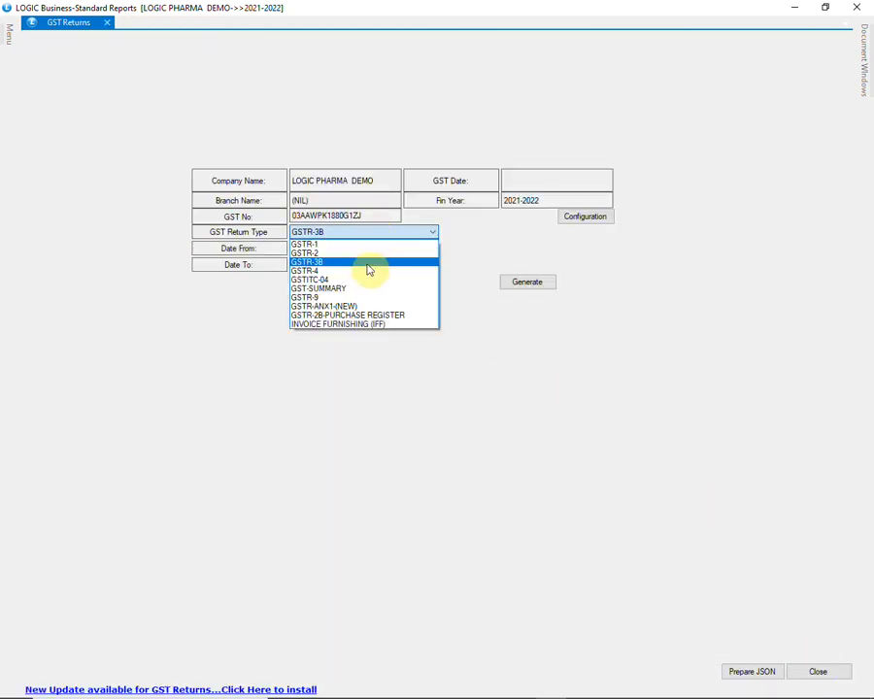
pyautogui.click(382, 338)
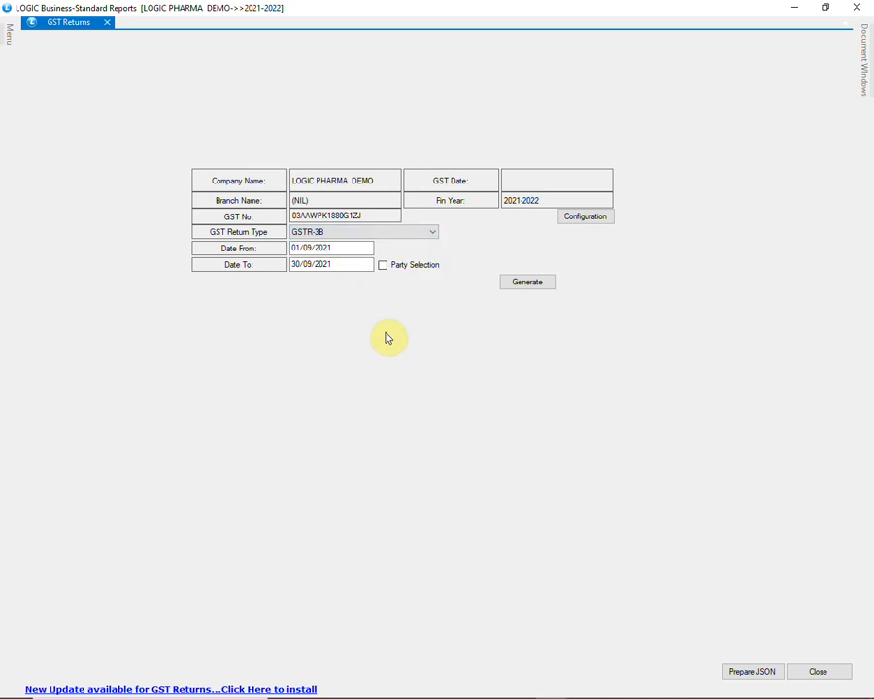